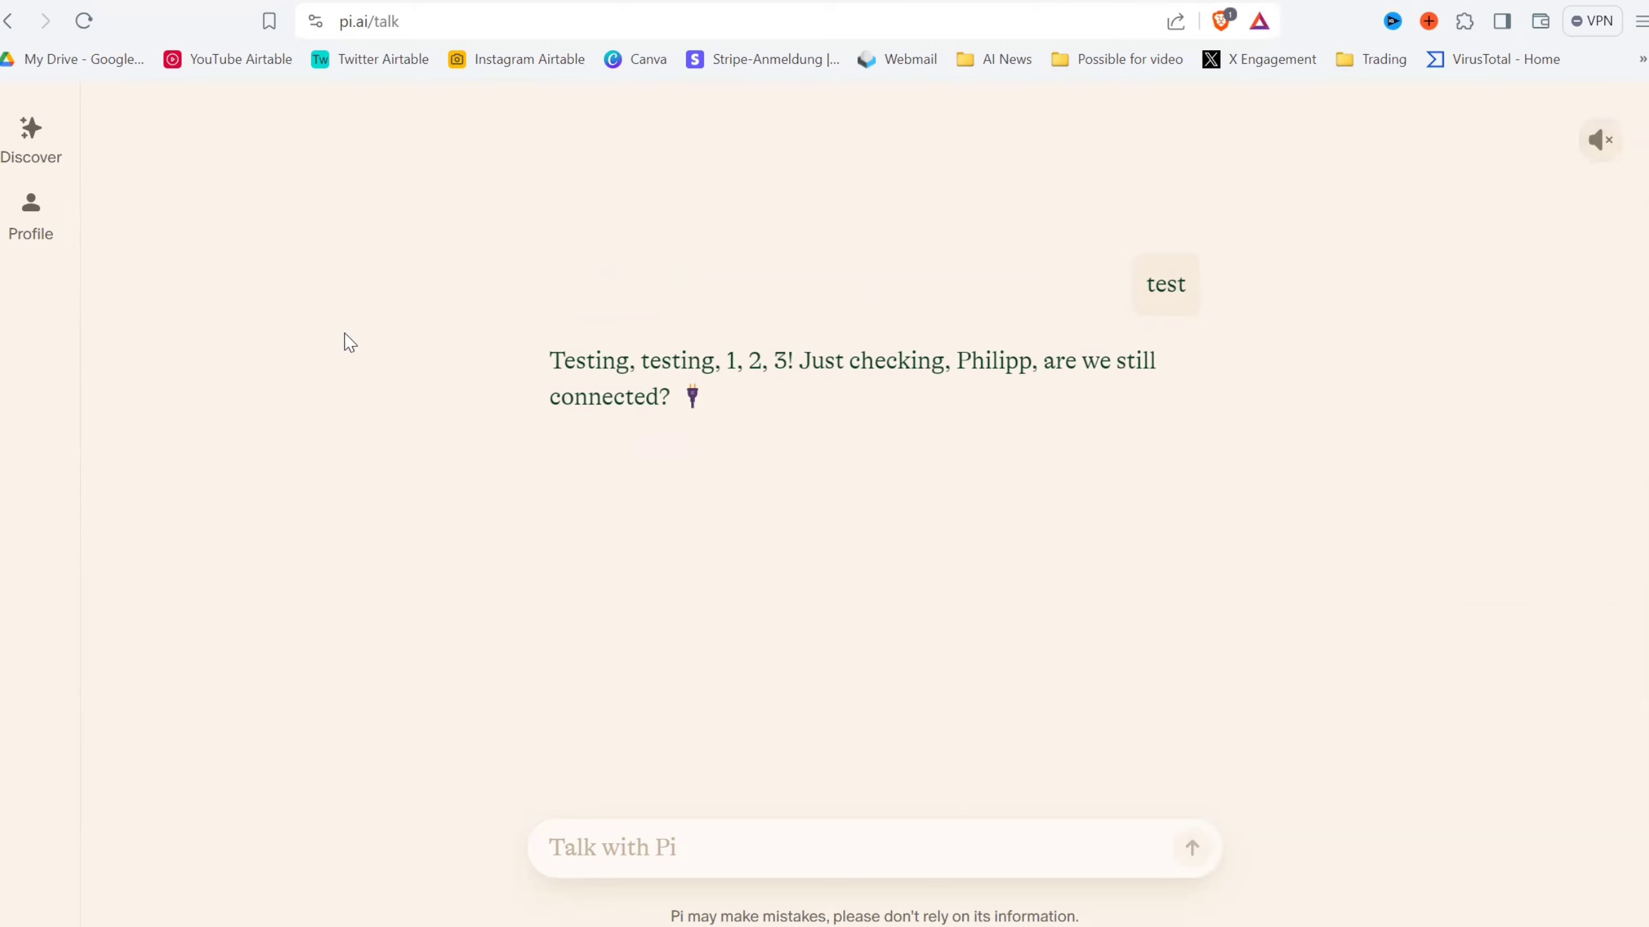
Browse the suggested topics in Pi's Discover section and start the Brainstorm ideas conversation.
left_click(26, 137)
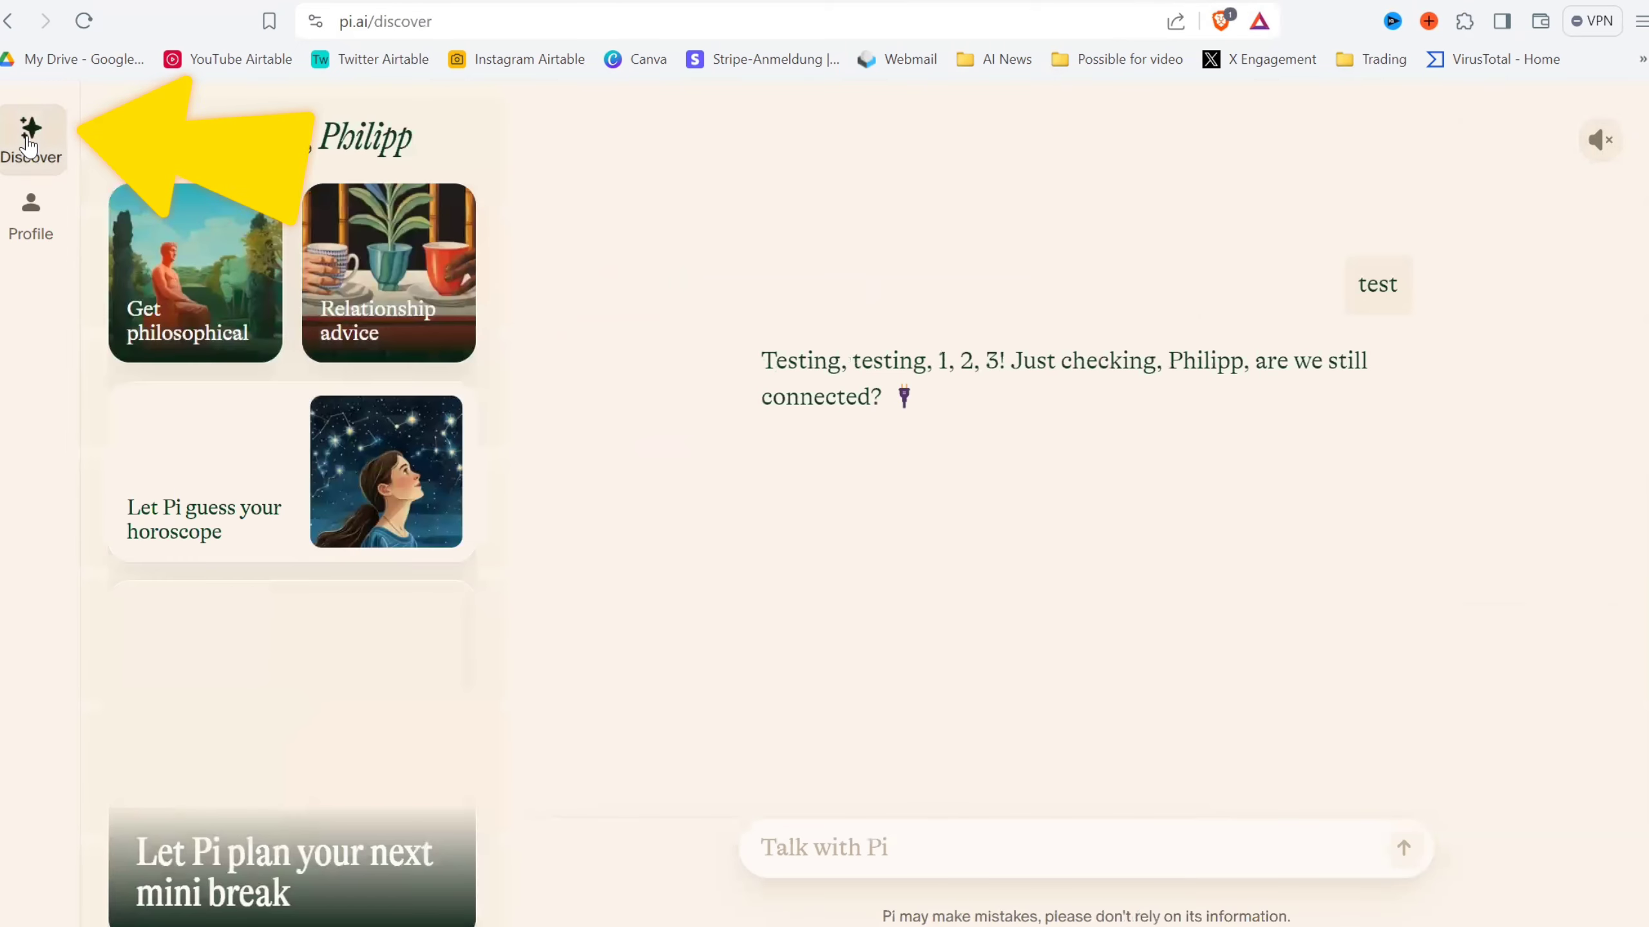
scroll(362, 461, "down", 2)
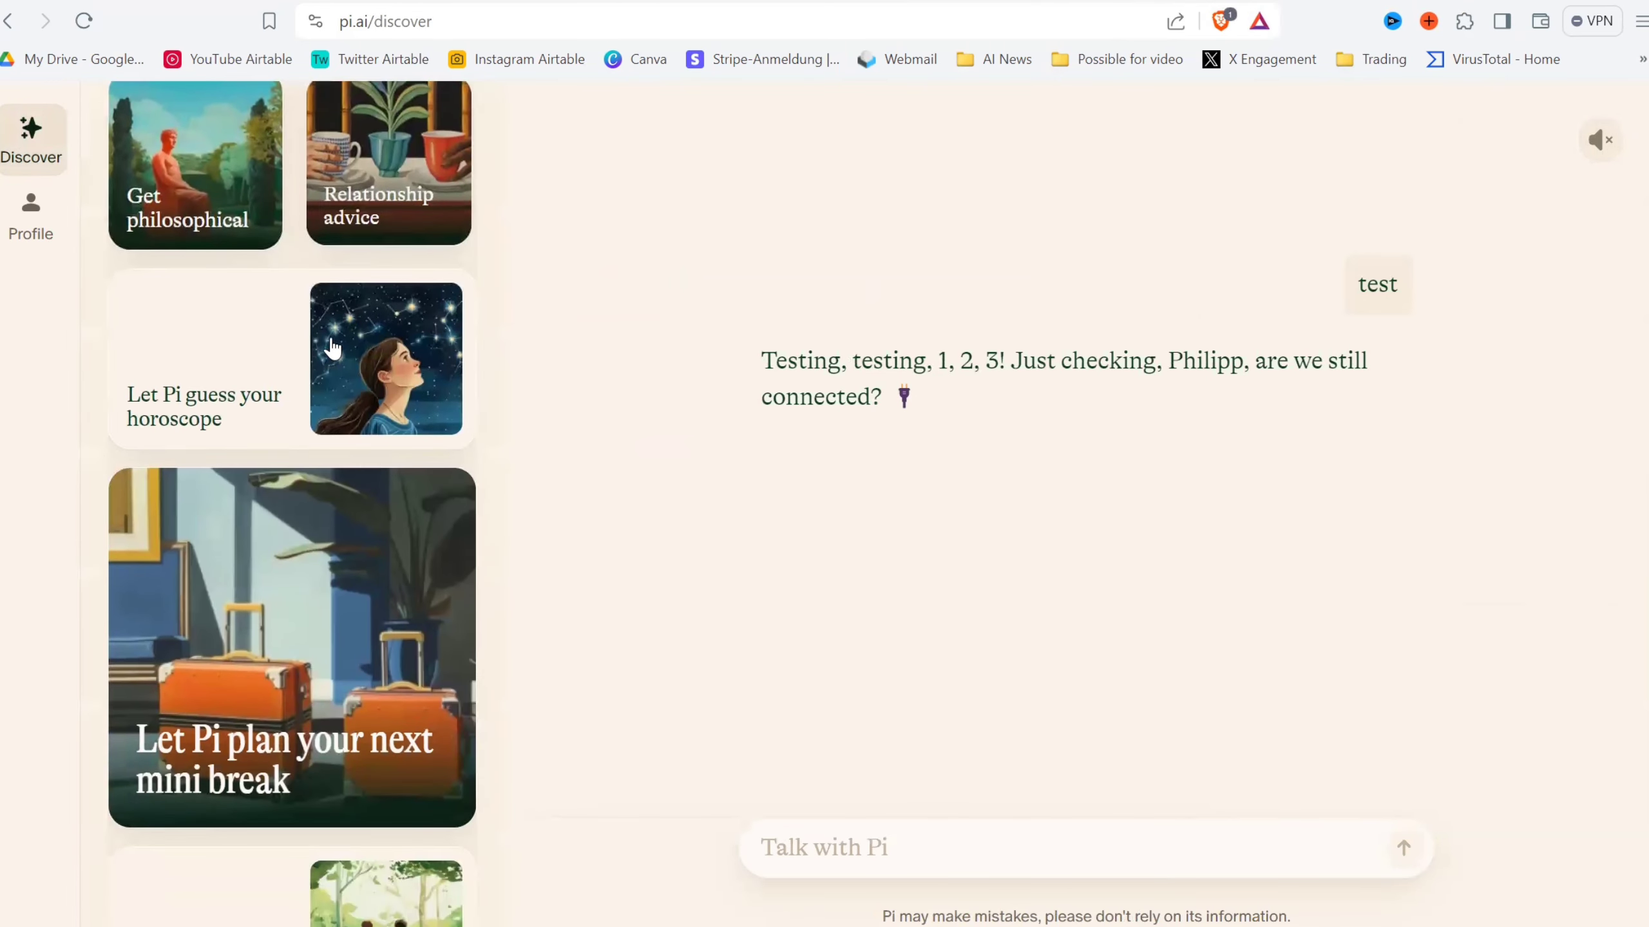
scroll(361, 461, "down", 9)
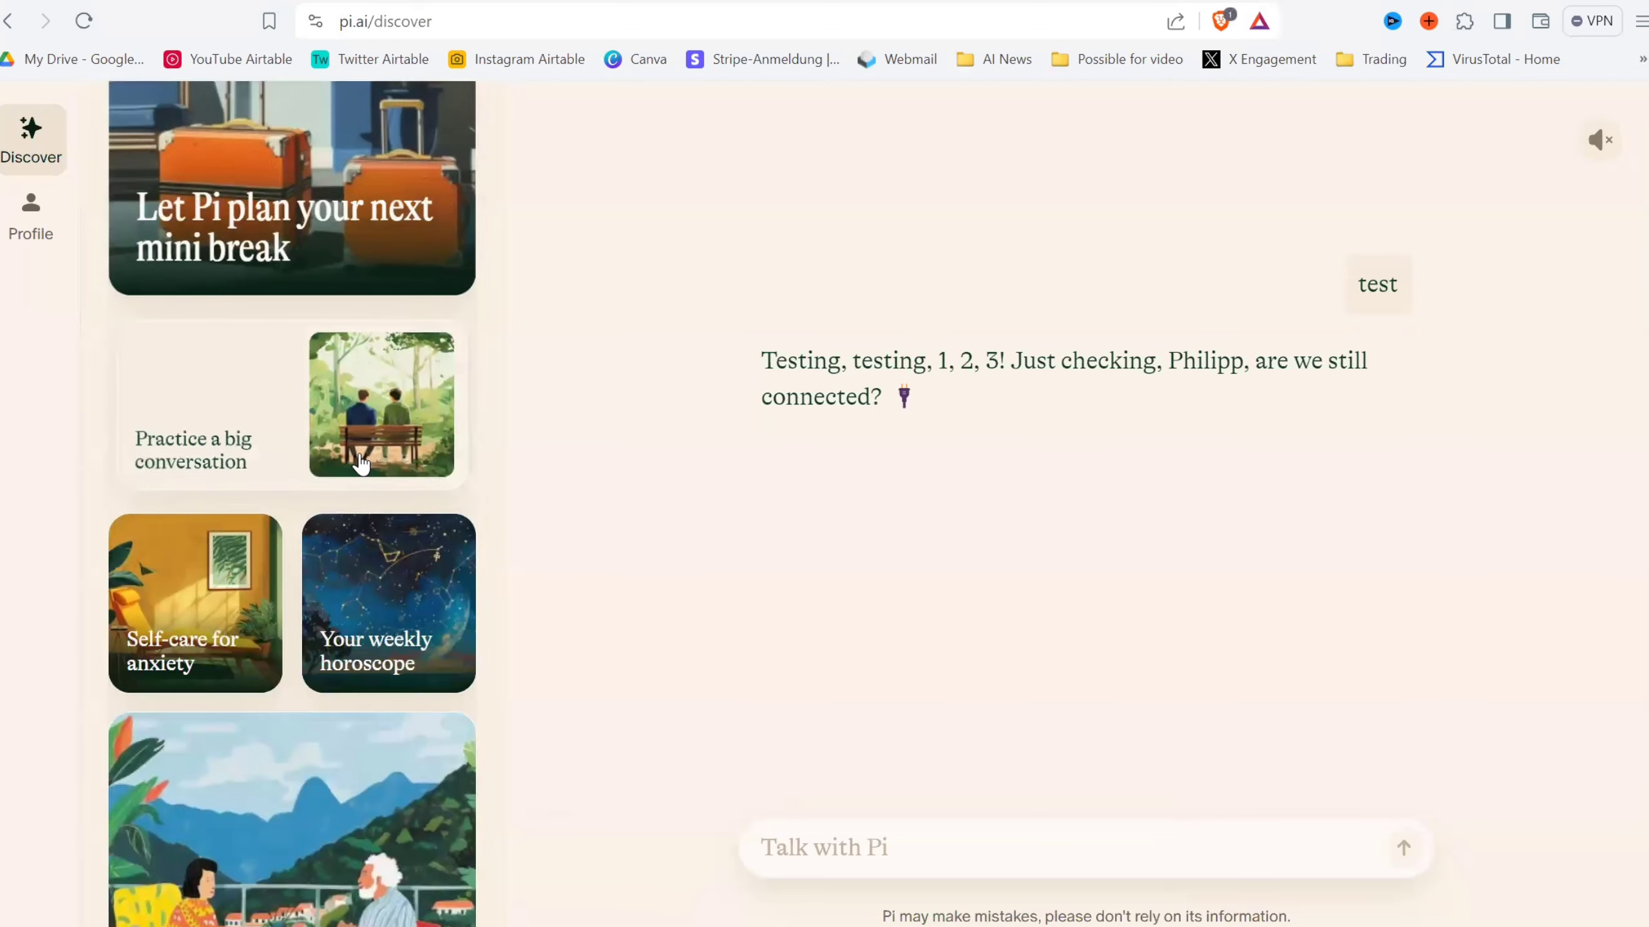
scroll(347, 458, "down", 10)
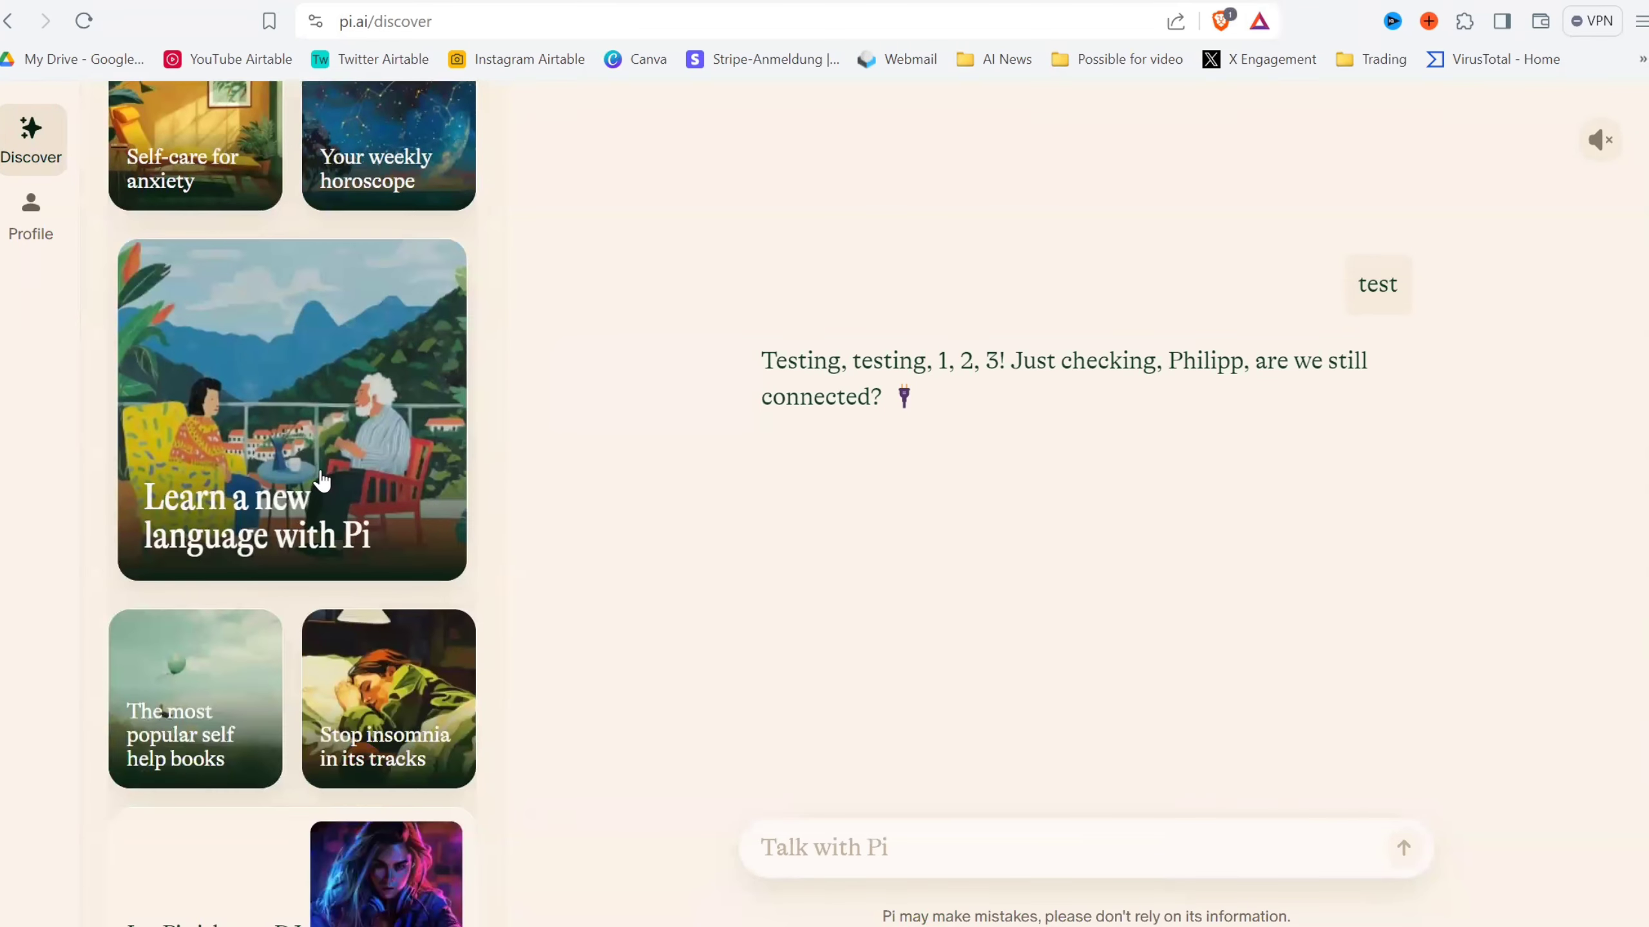
scroll(324, 484, "down", 11)
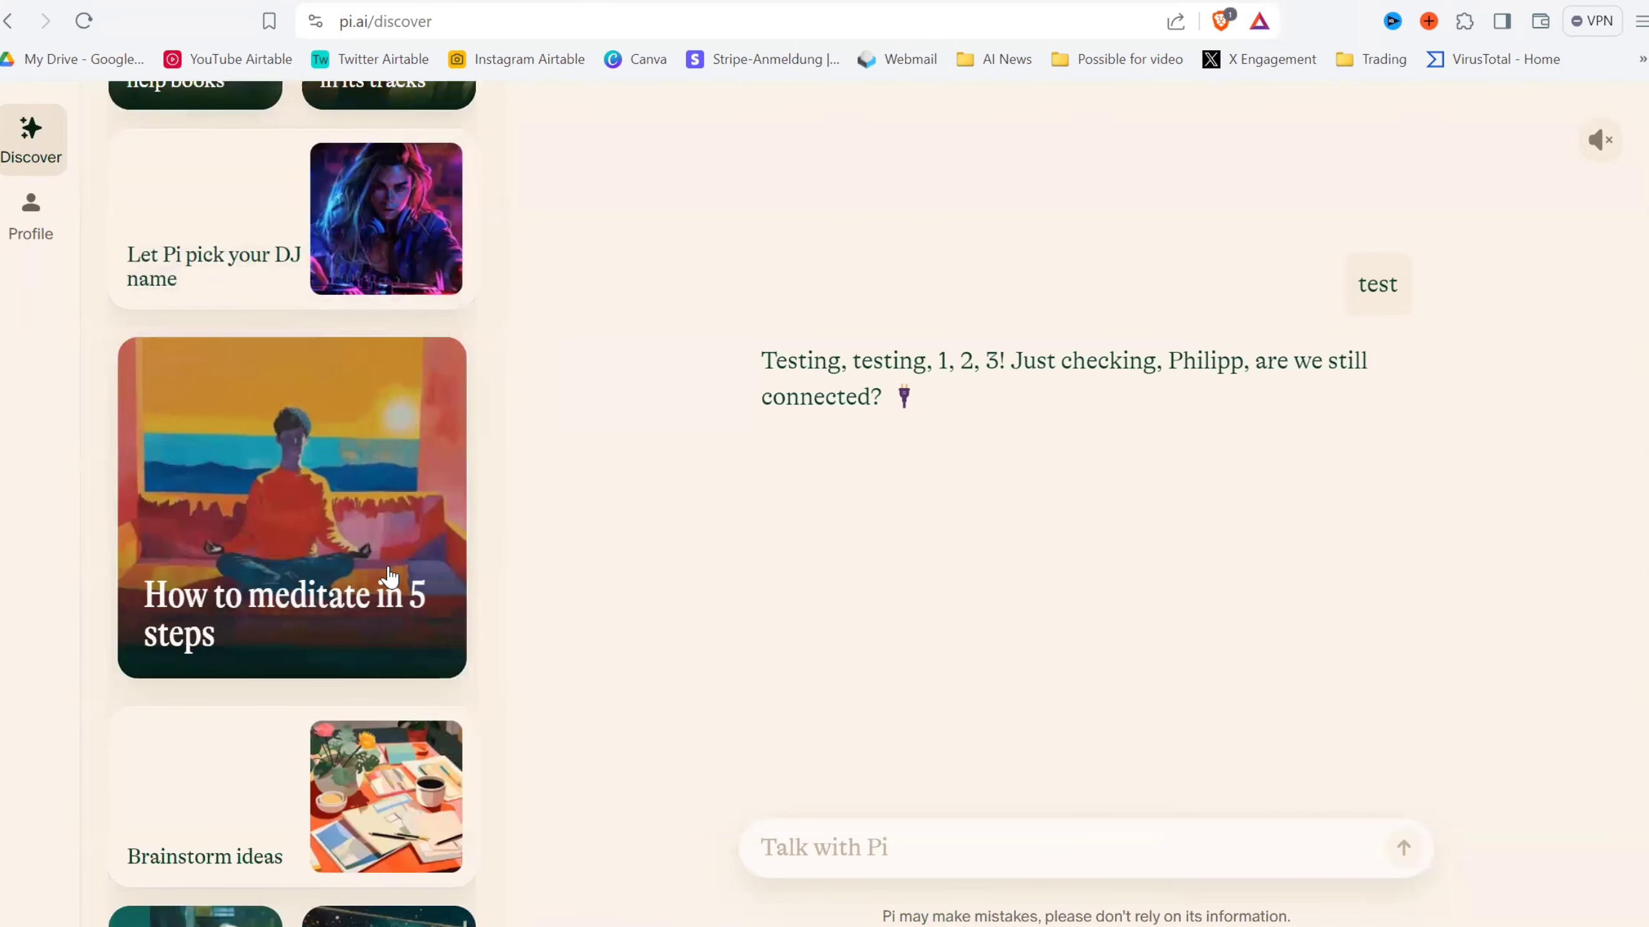
scroll(364, 585, "down", 10)
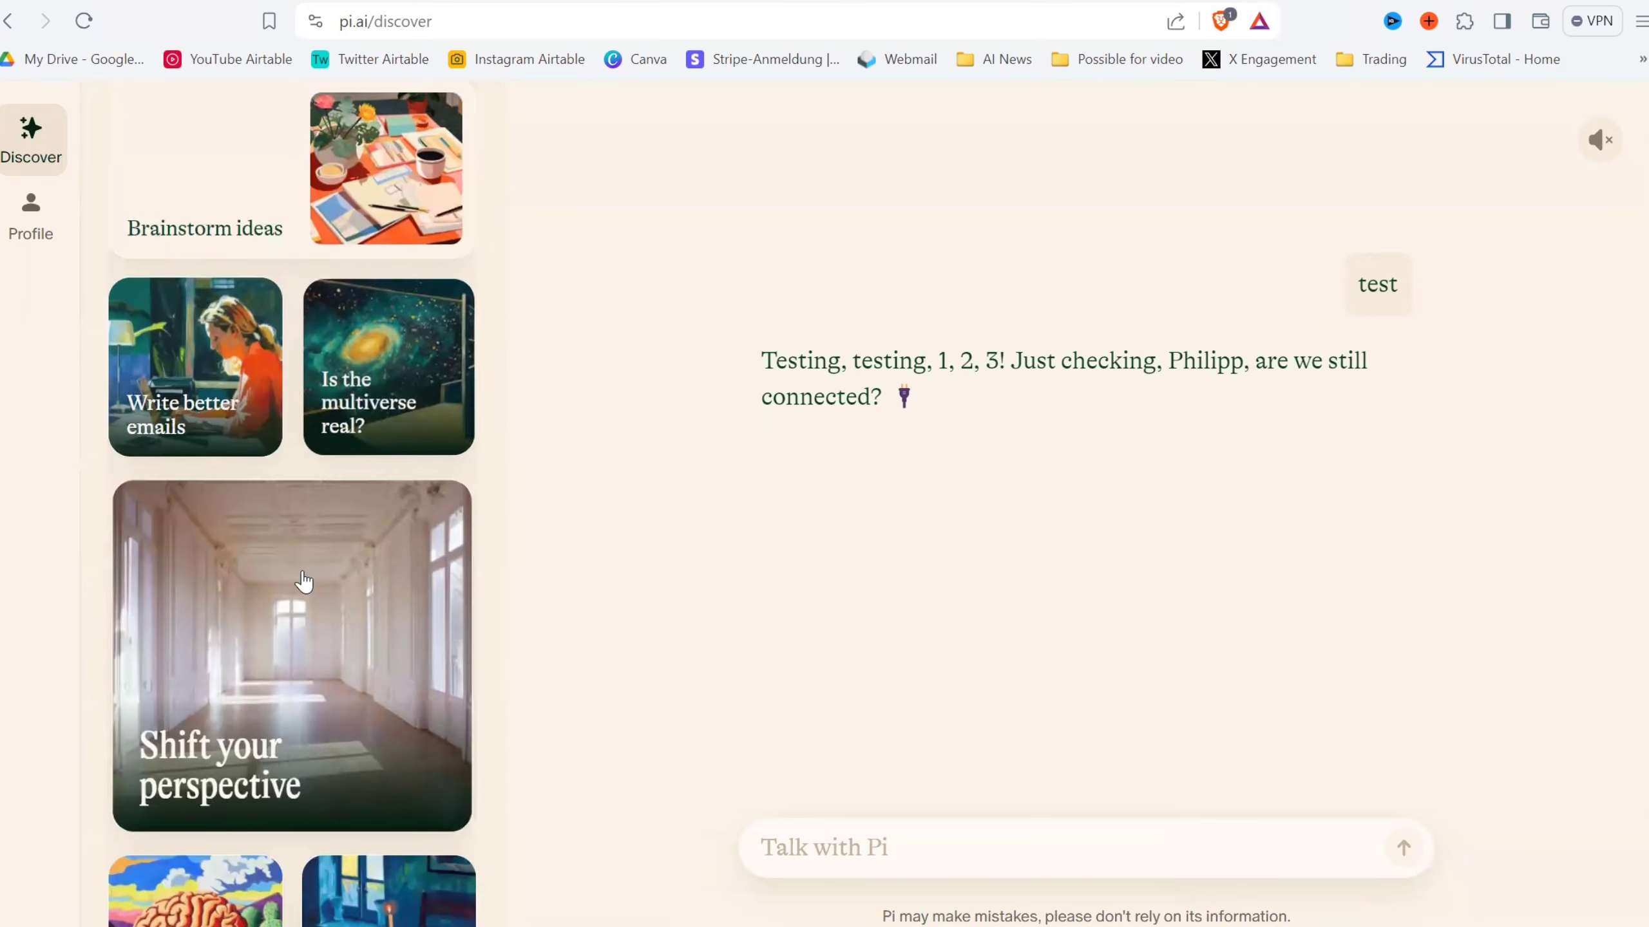
scroll(298, 592, "up", 4)
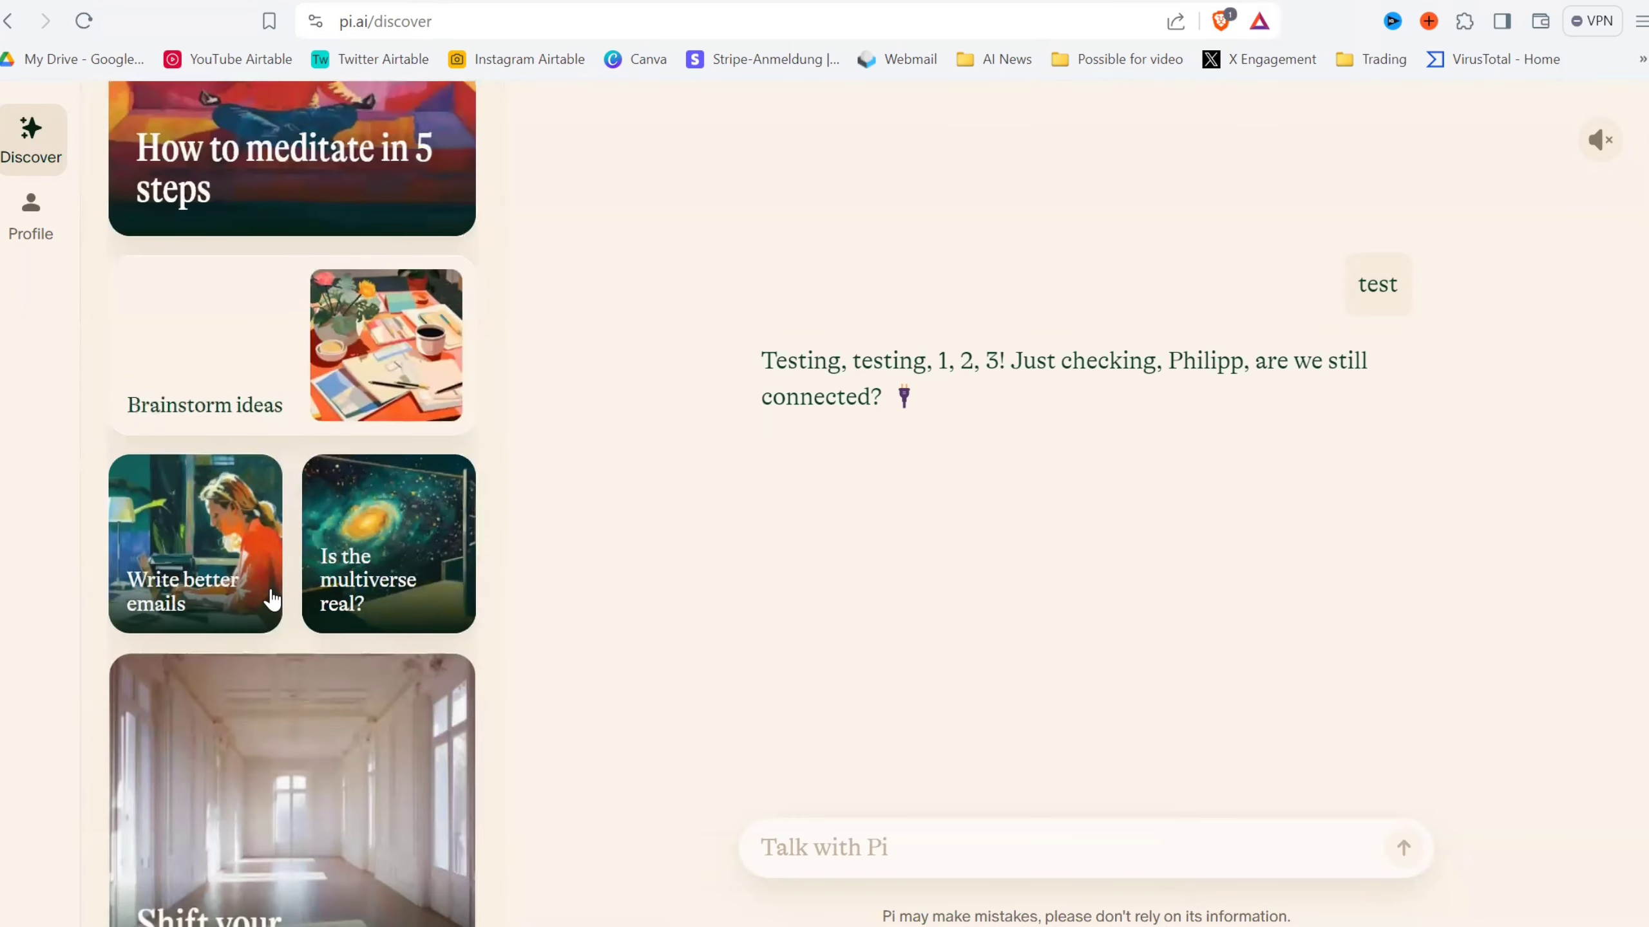
left_click(229, 375)
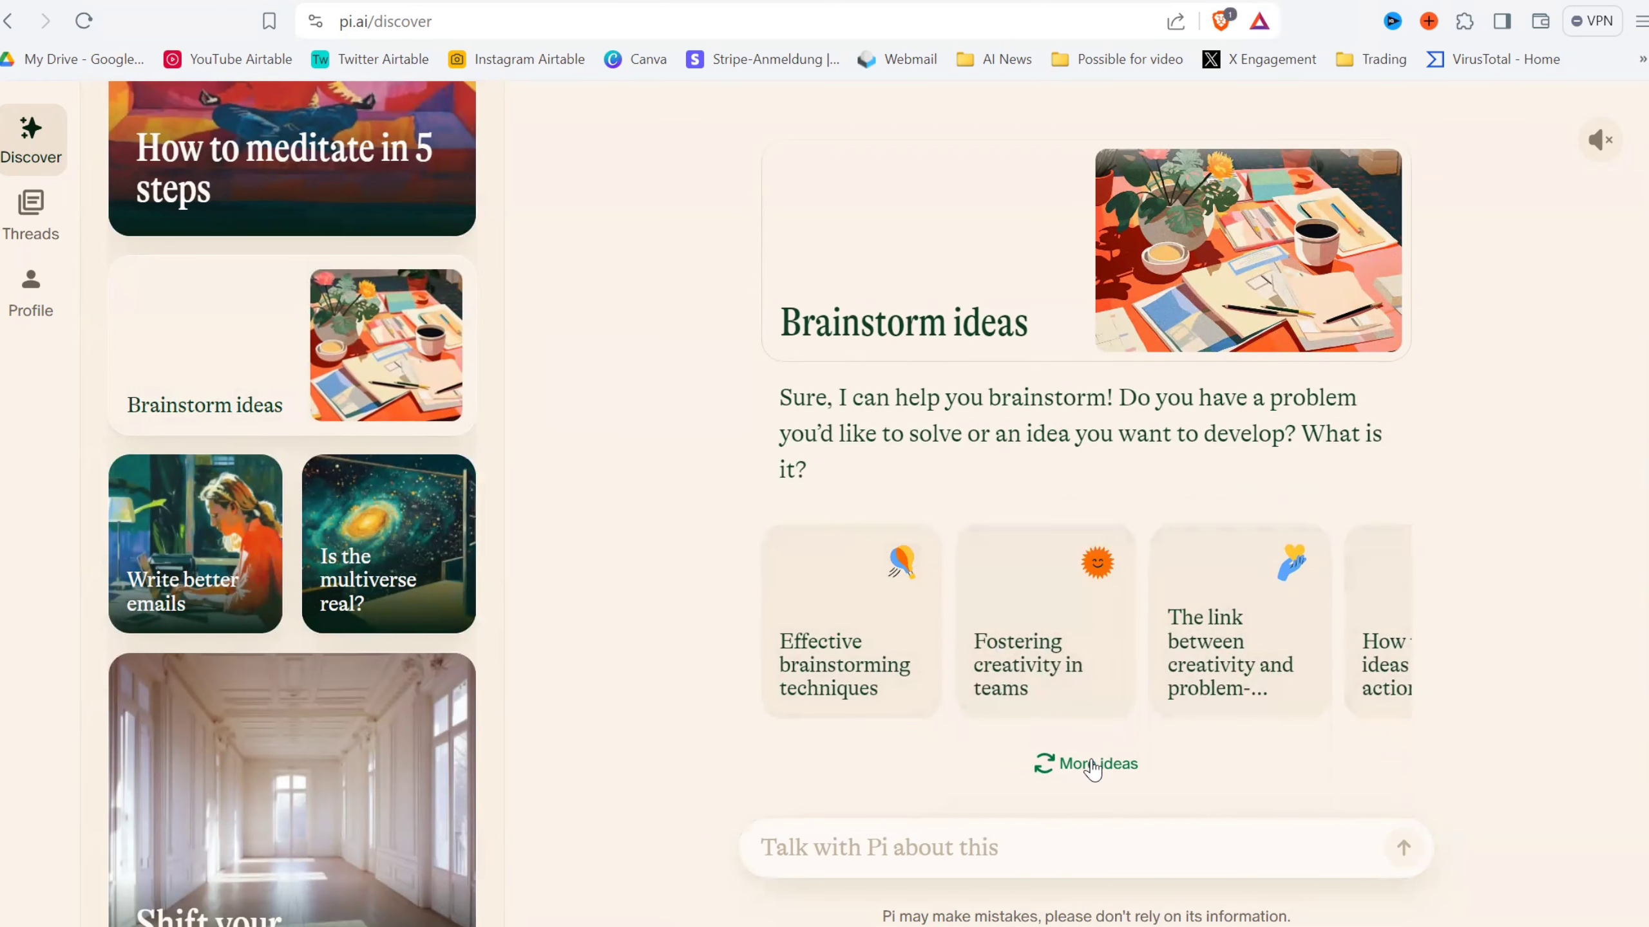
Load a new set of suggestions for the brainstorming conversation and show the list of threads.
left_click(1093, 768)
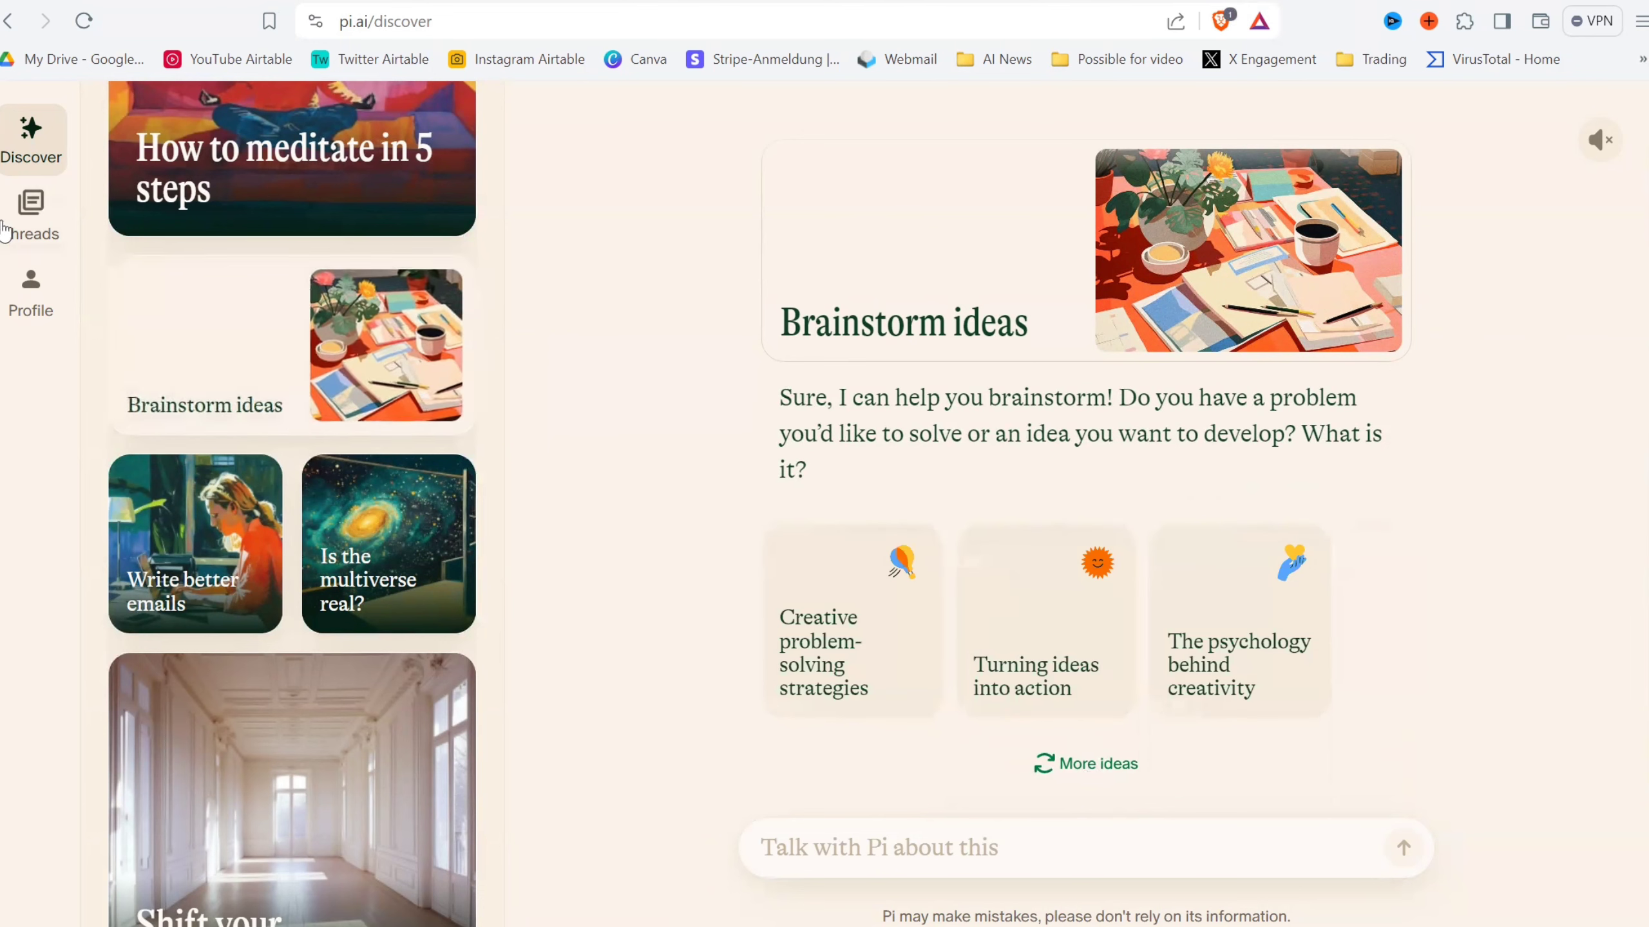
left_click(33, 223)
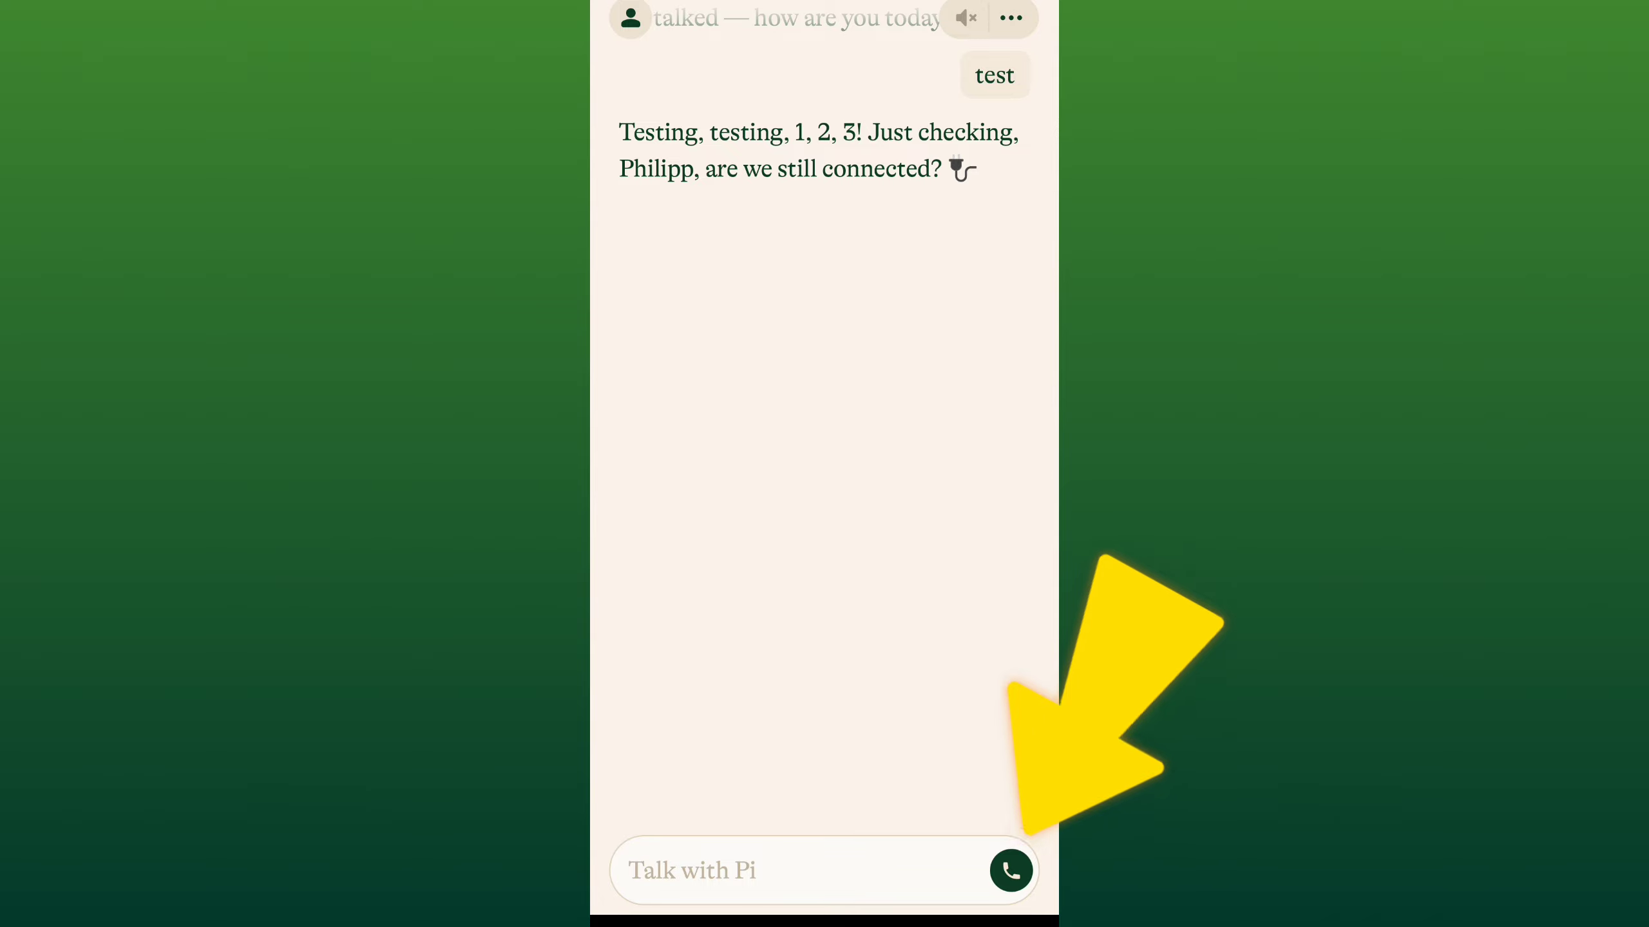
Switch to Pi's mobile app, start a voice call and open the call's options.
left_click(1011, 871)
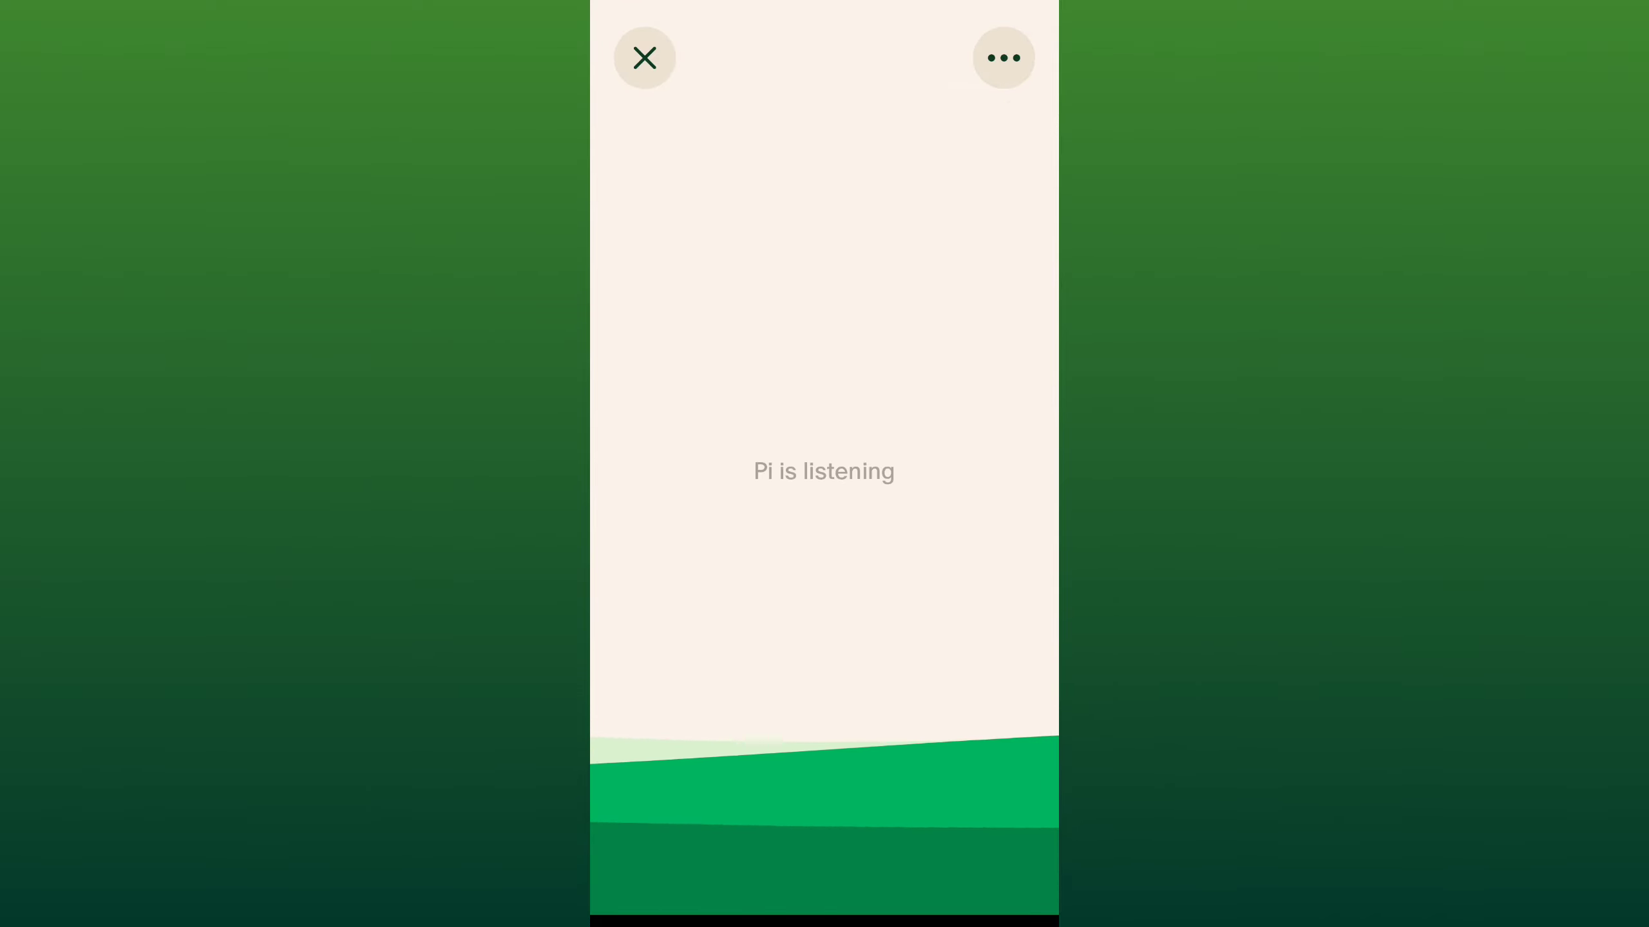
left_click(1003, 58)
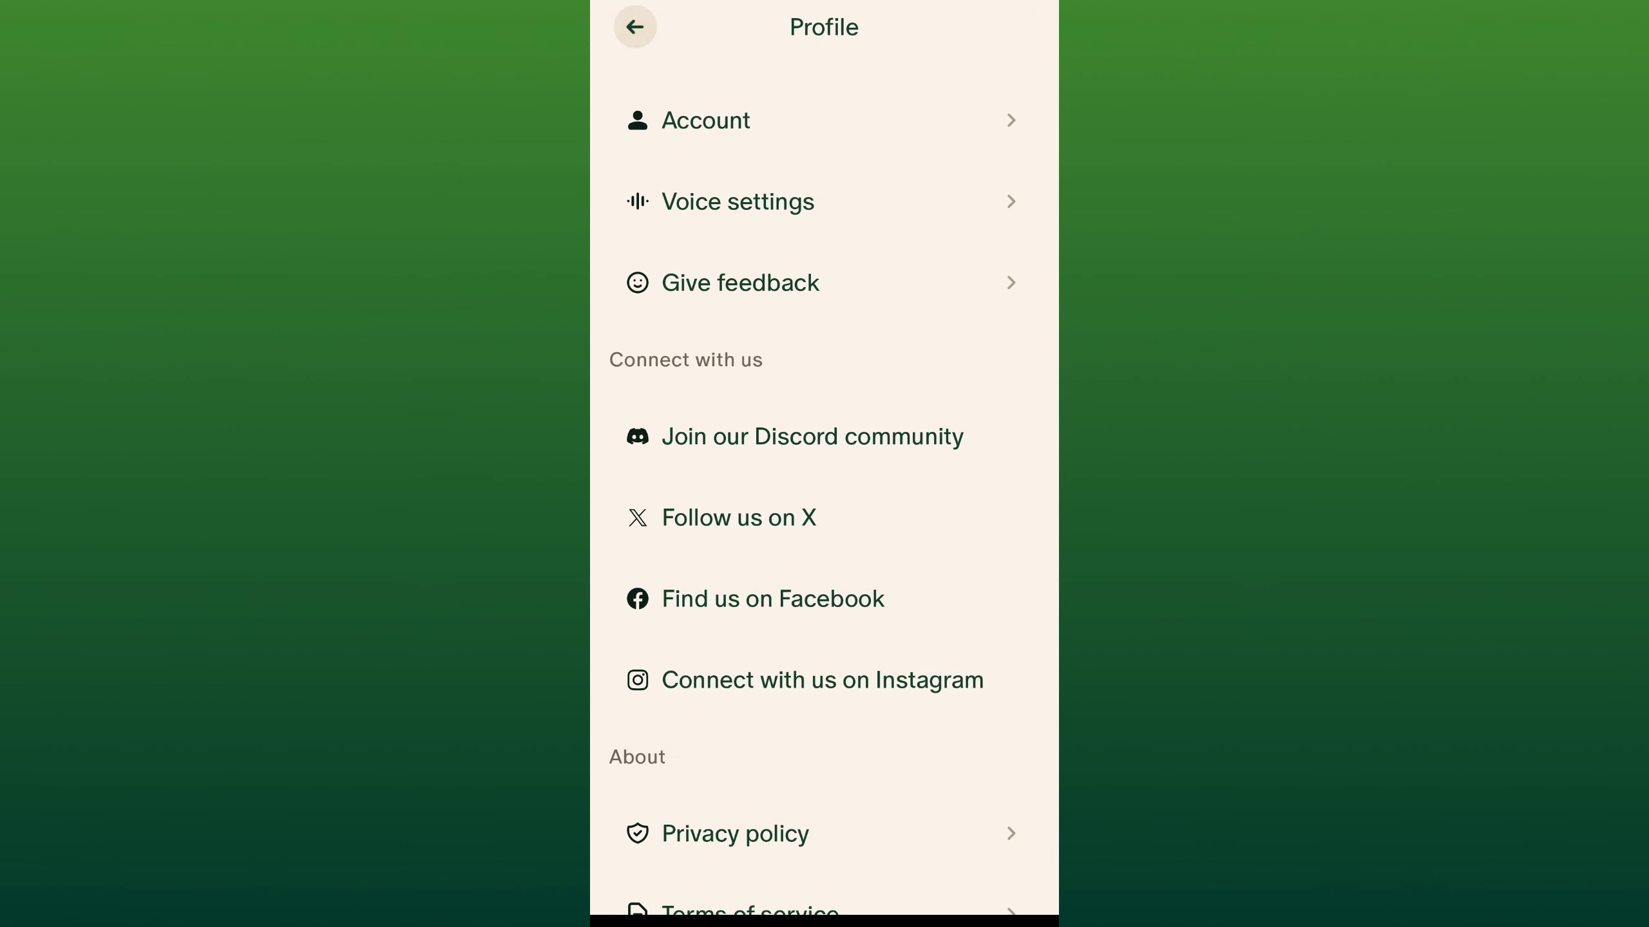
Look through the Profile page's account, voice, community and policy entries and return to the chat.
scroll(824, 455, "down", 2)
scroll(824, 455, "up", 2)
left_click(635, 27)
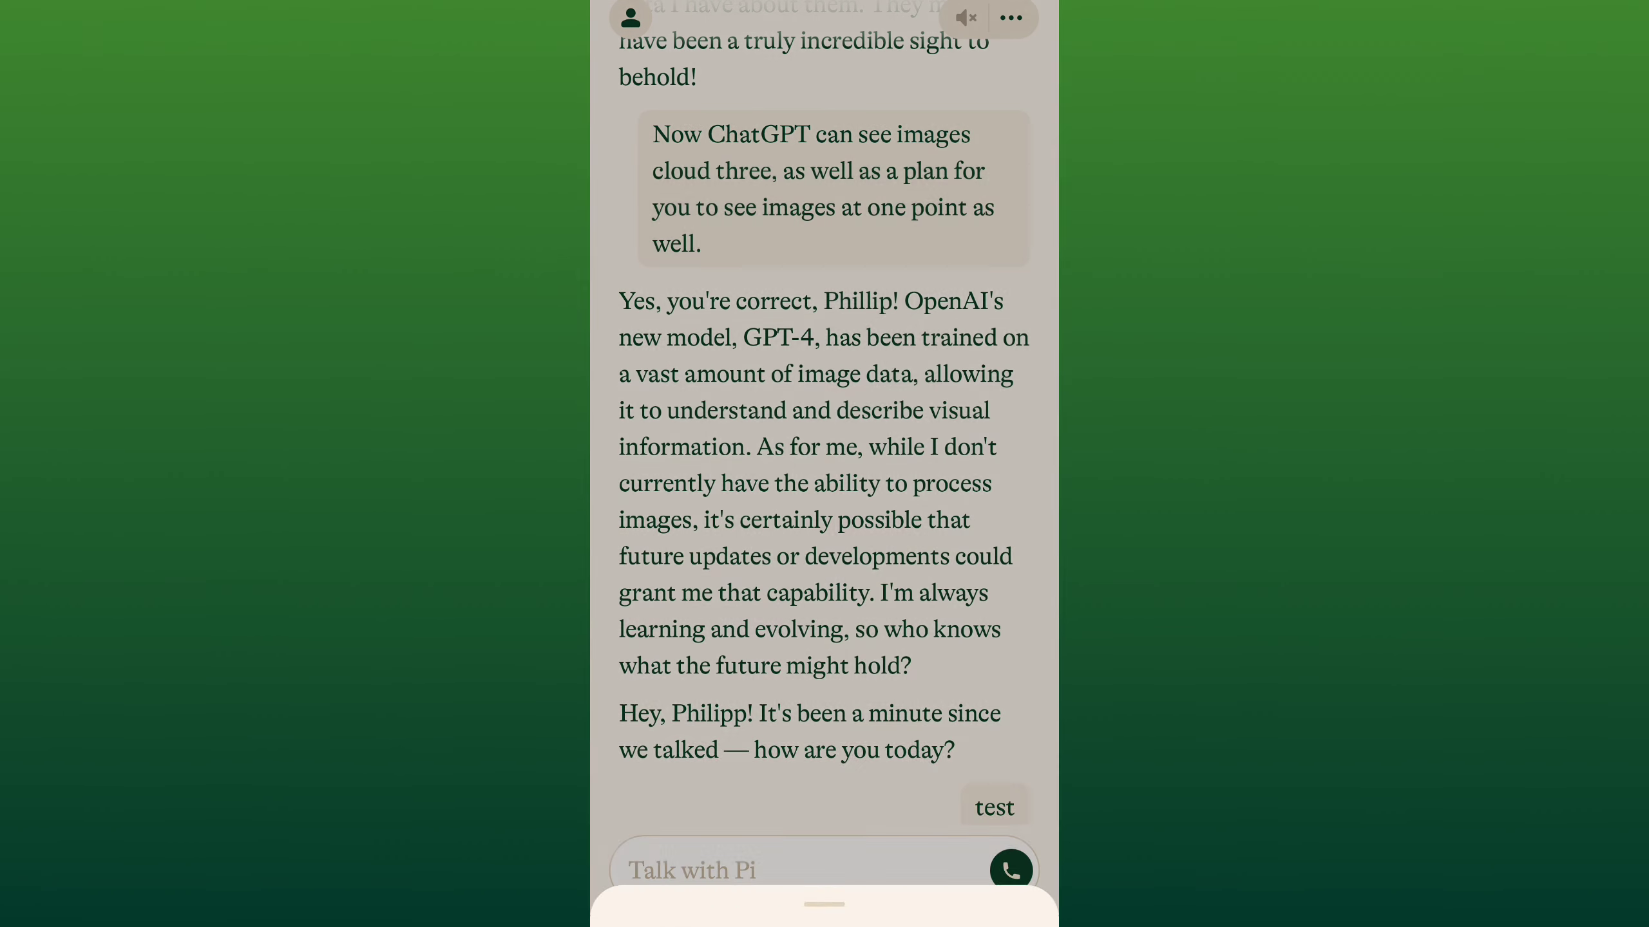
Enter the test message "Dhdhdf" in the mobile chat with Pi.
left_click(799, 870)
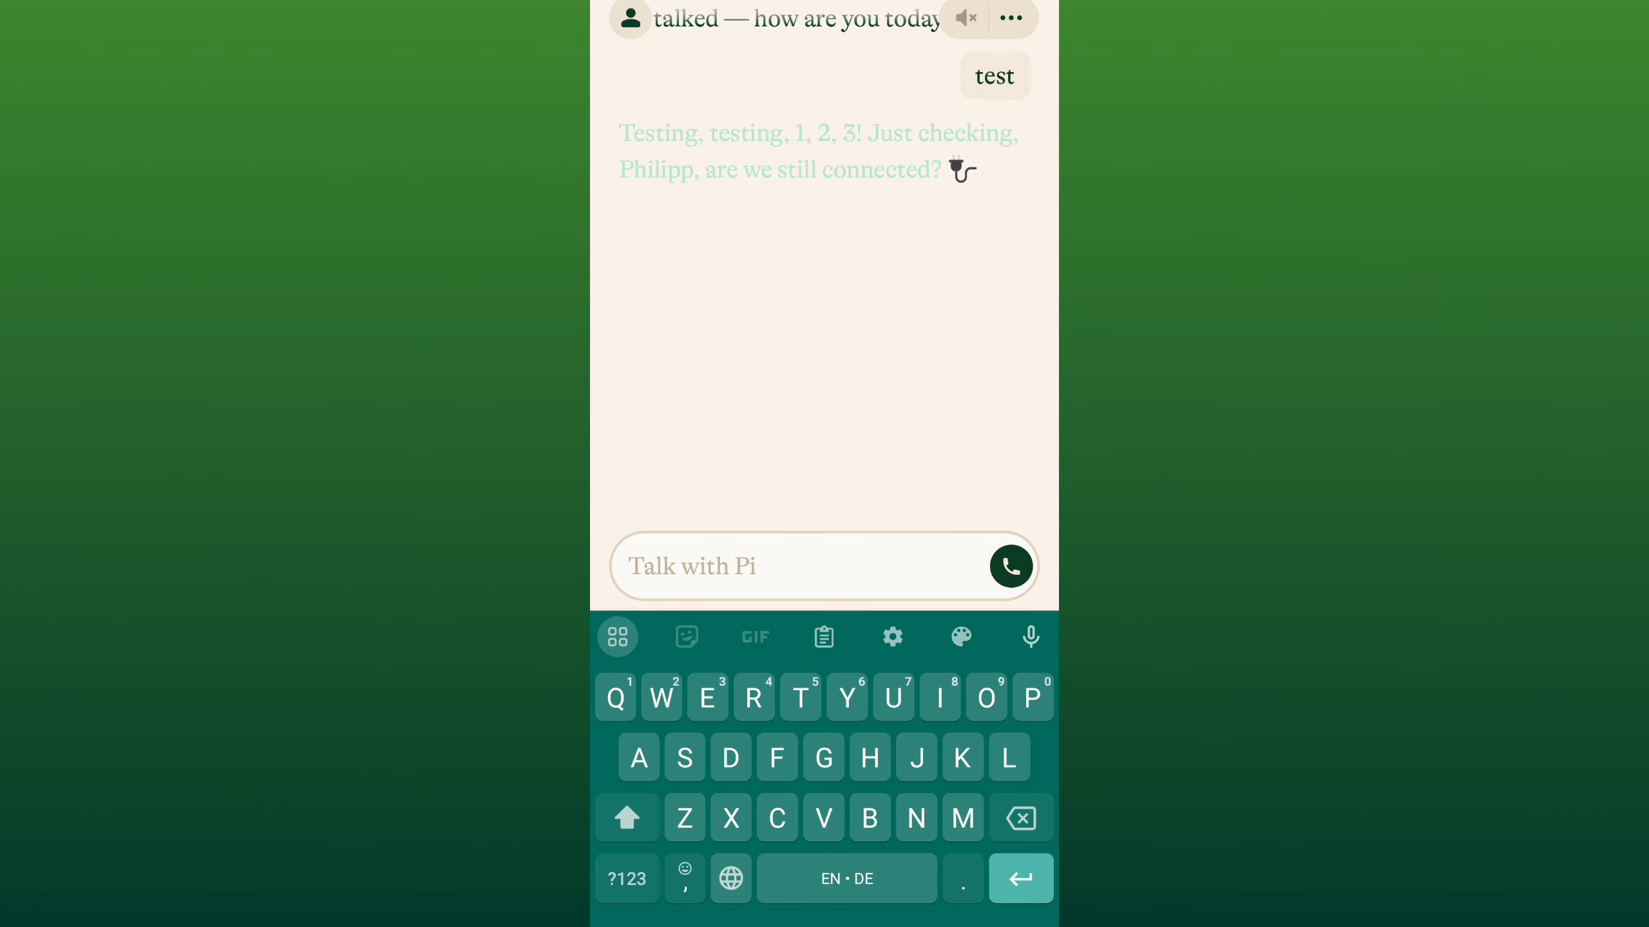
type("Dhdhdf")
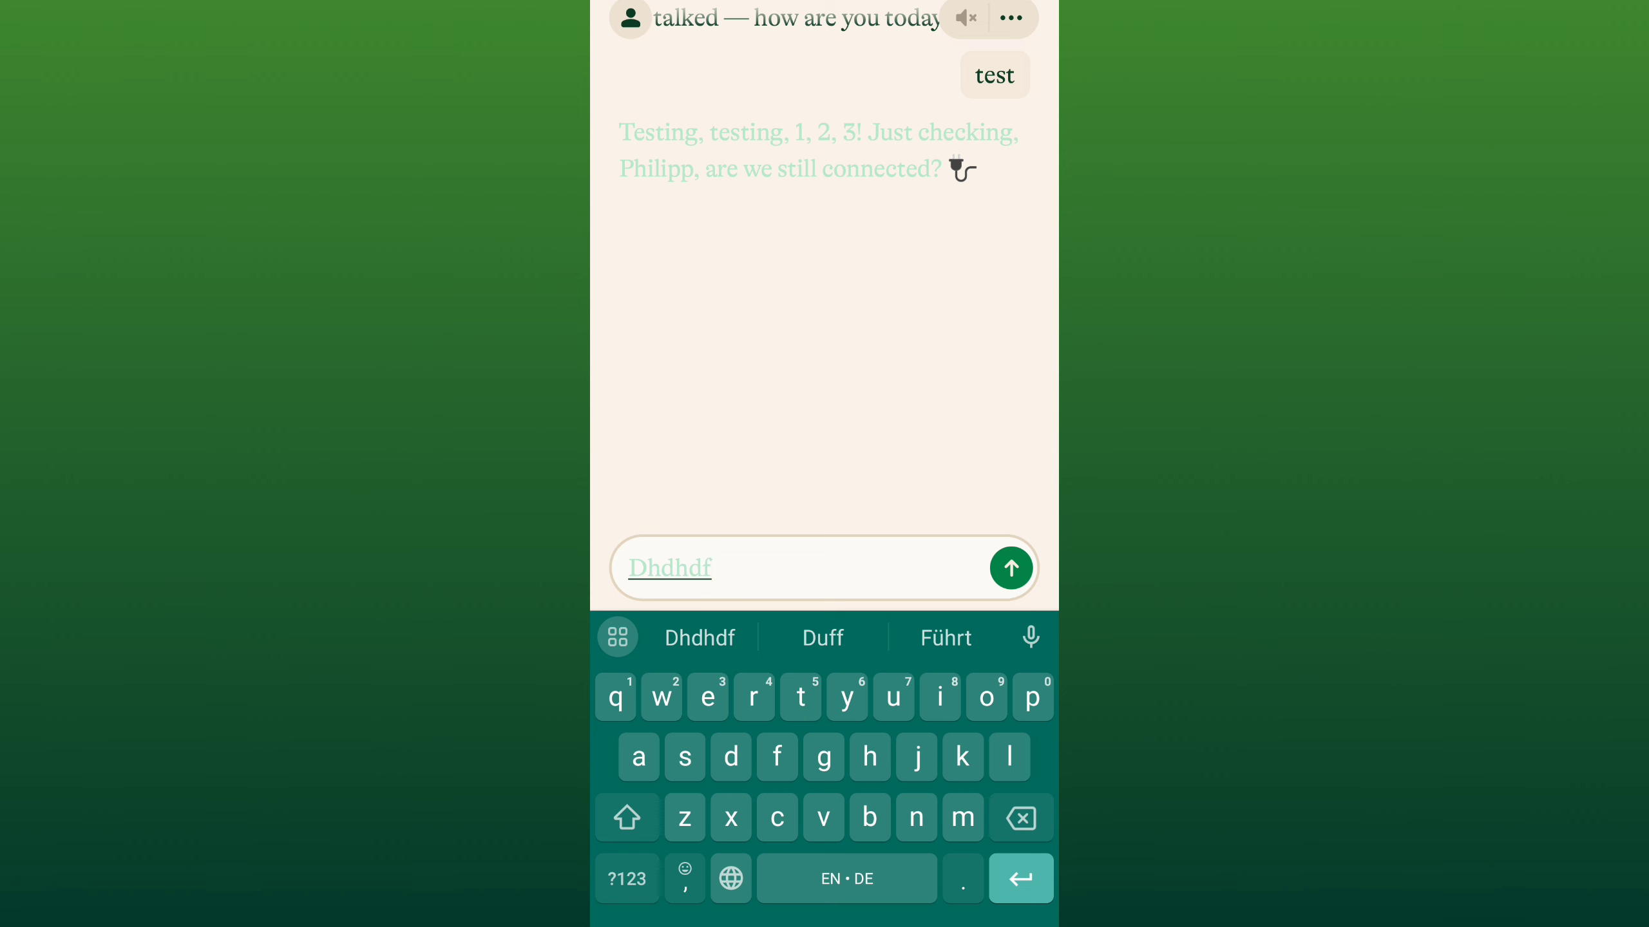
key("Return")
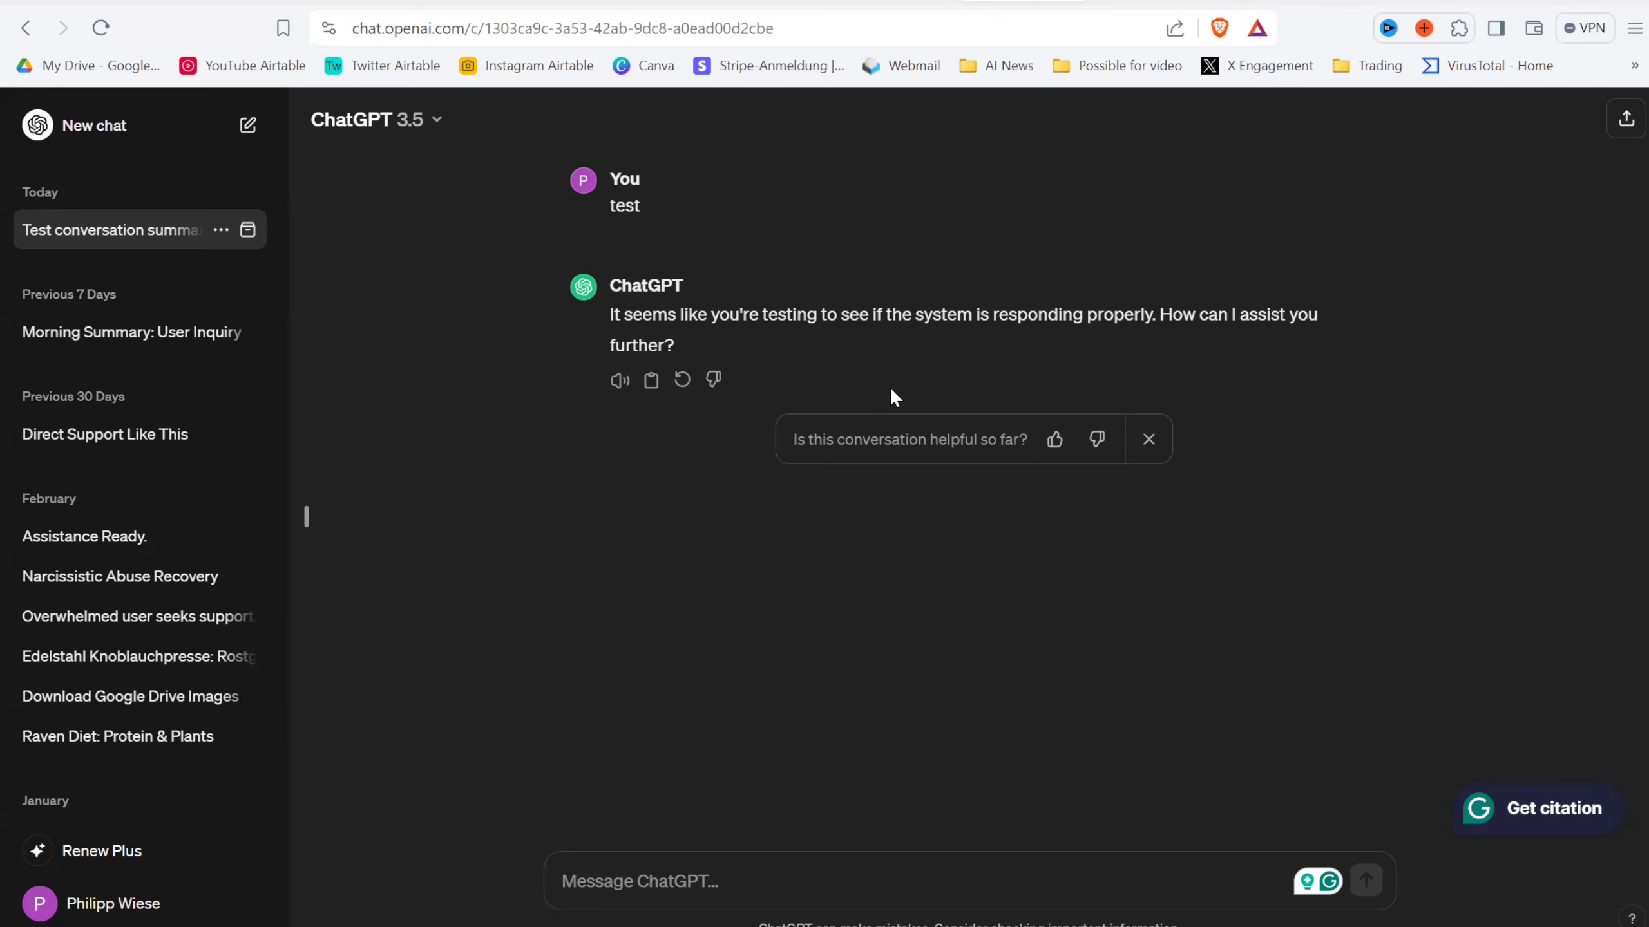
Switch from ChatGPT to Pi in the browser and create a new thread.
left_click(1124, 8)
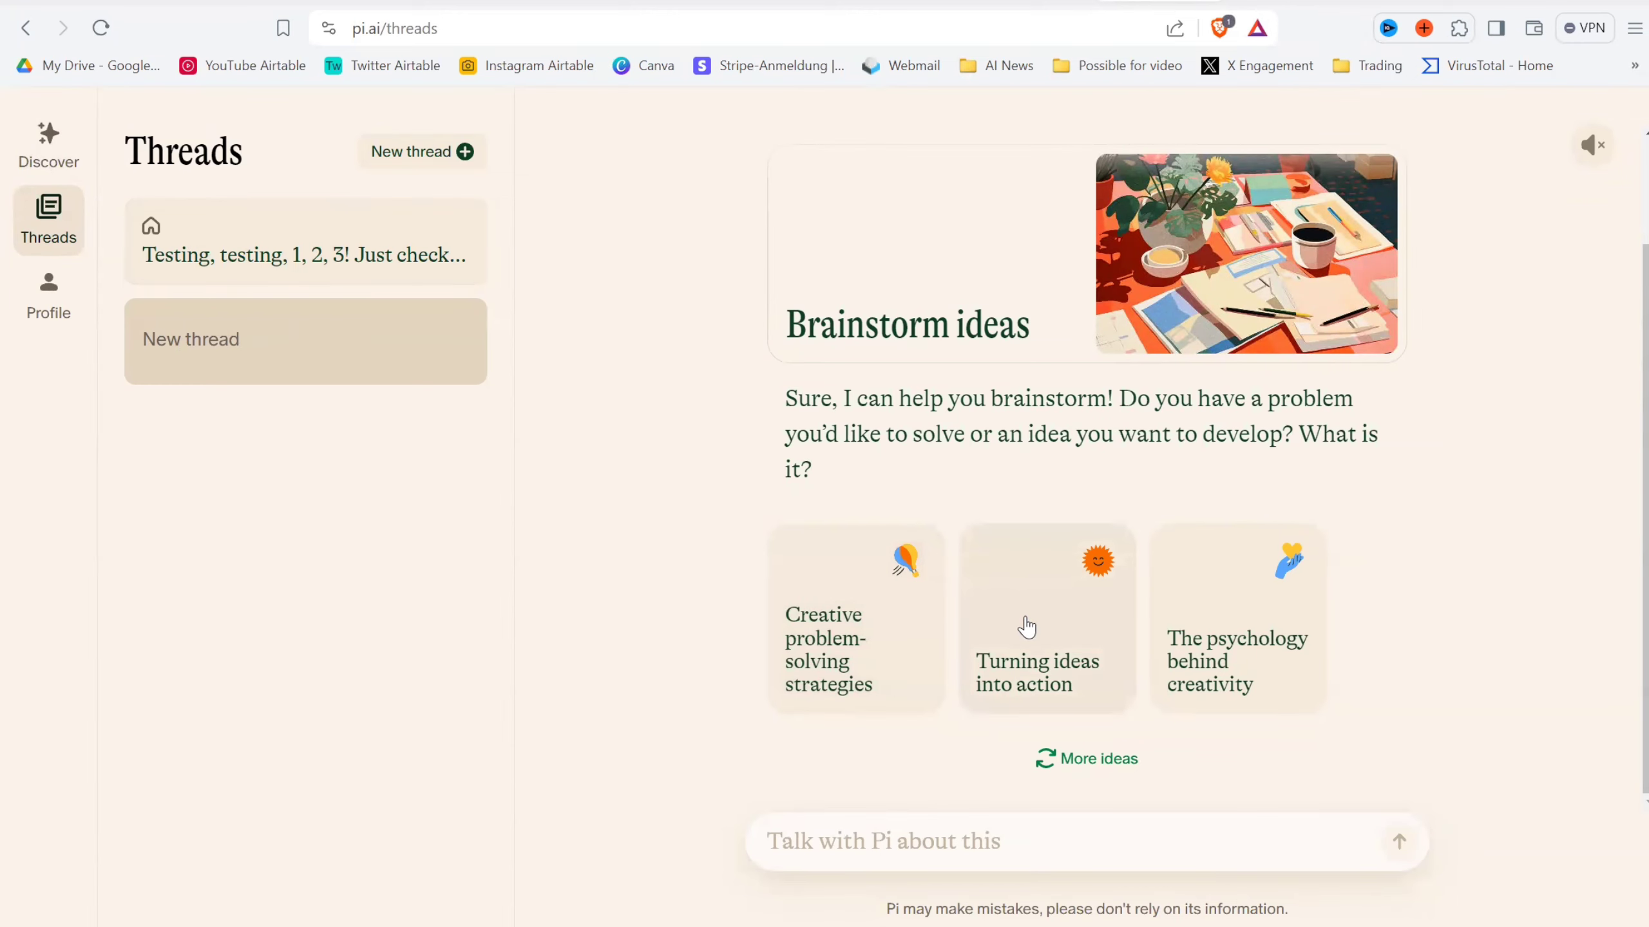
left_click(449, 160)
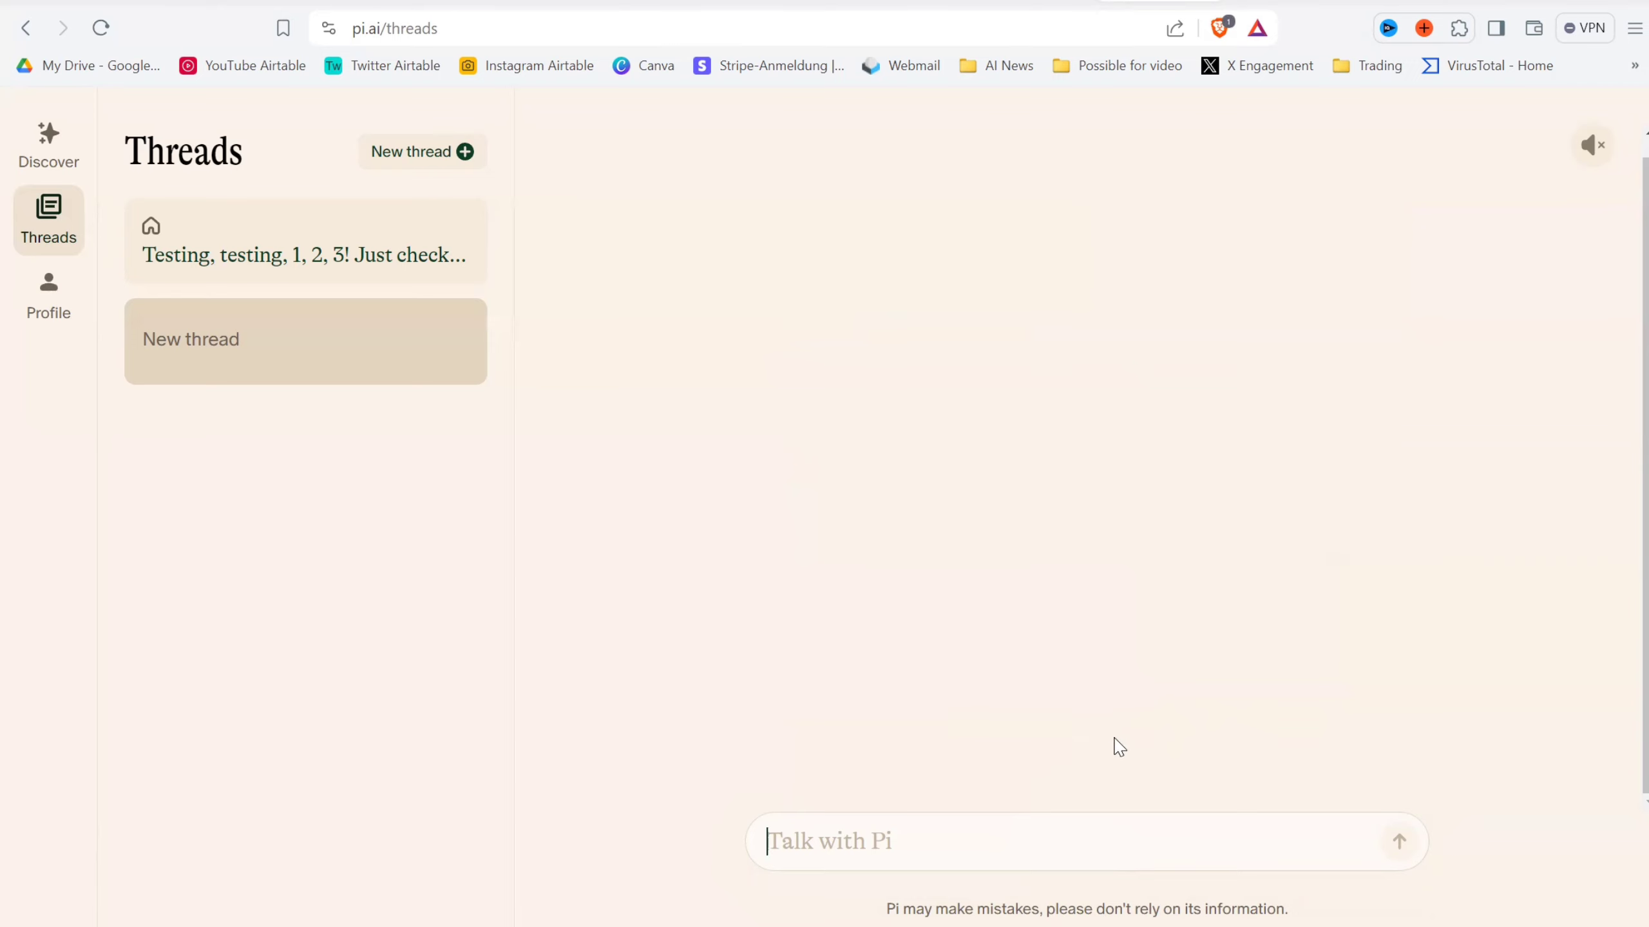
Switch to Poe, paste the copied picture into the Claude-3-Sonnet chat and send it with "please tell me what this picture is abot".
left_click(1299, 5)
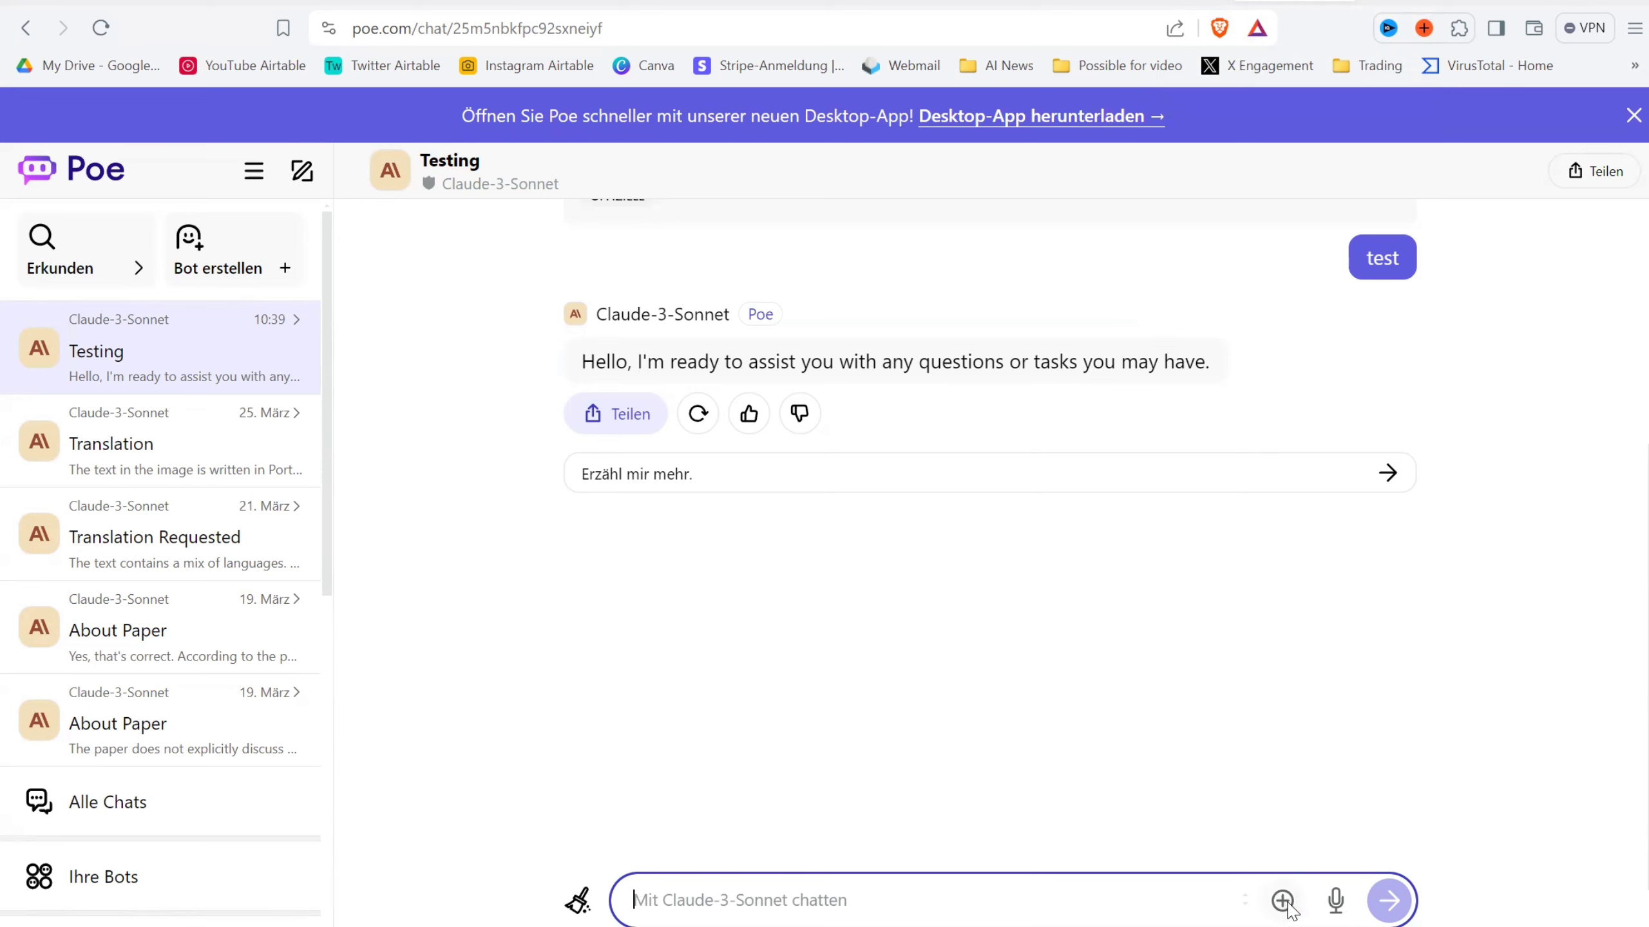
key("ctrl+v")
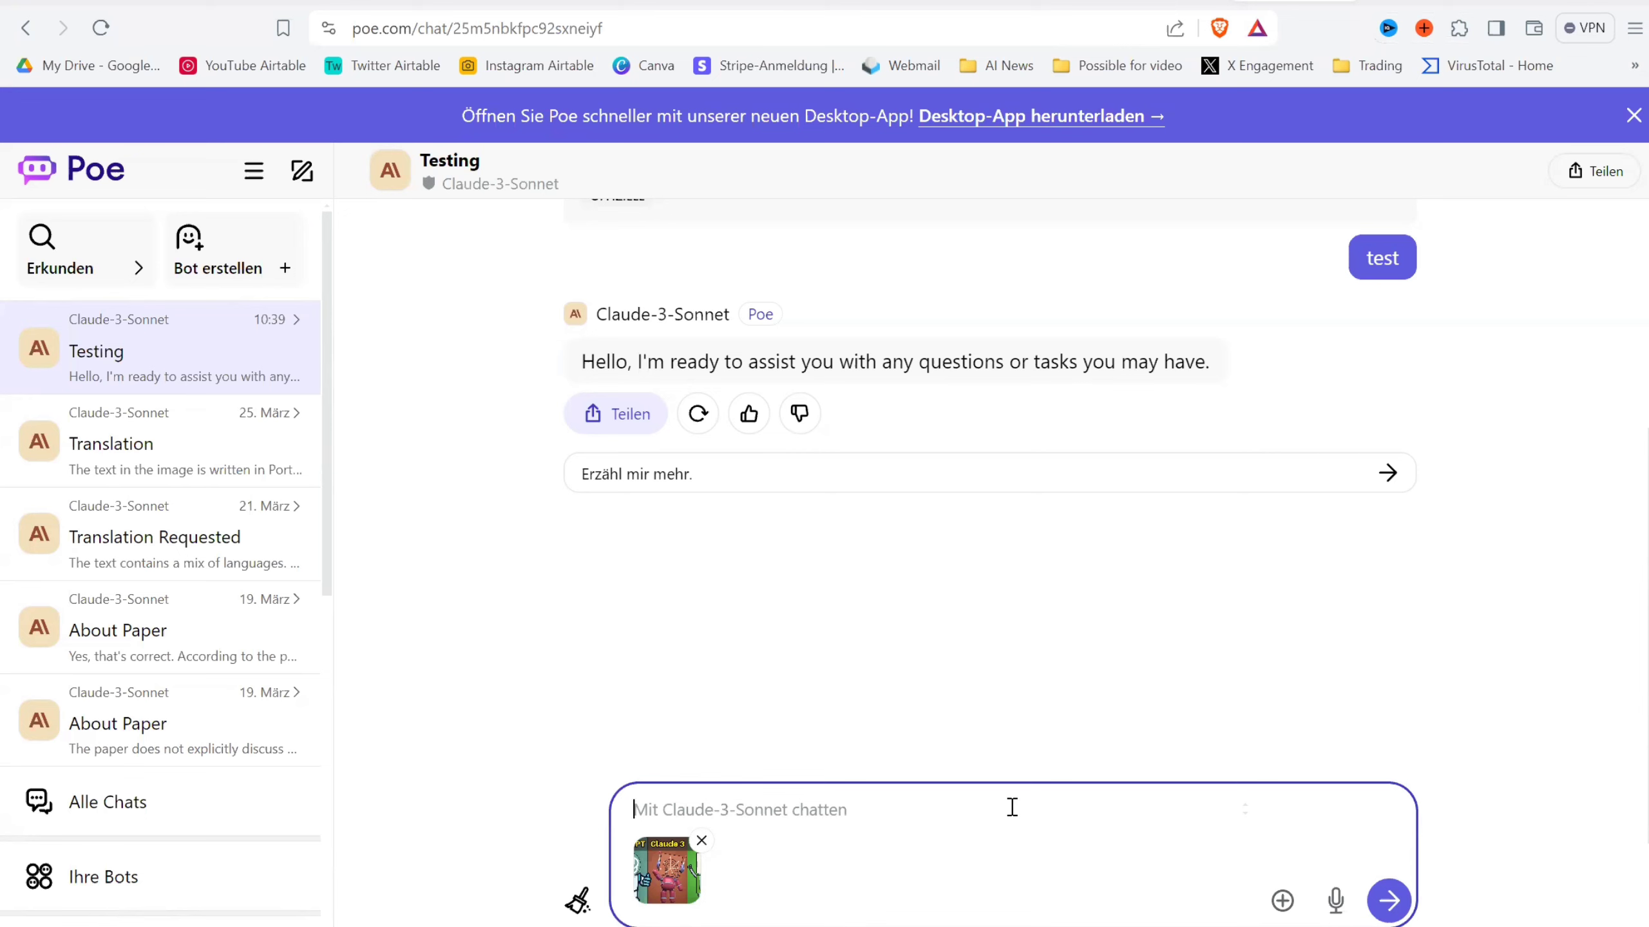
type("please te")
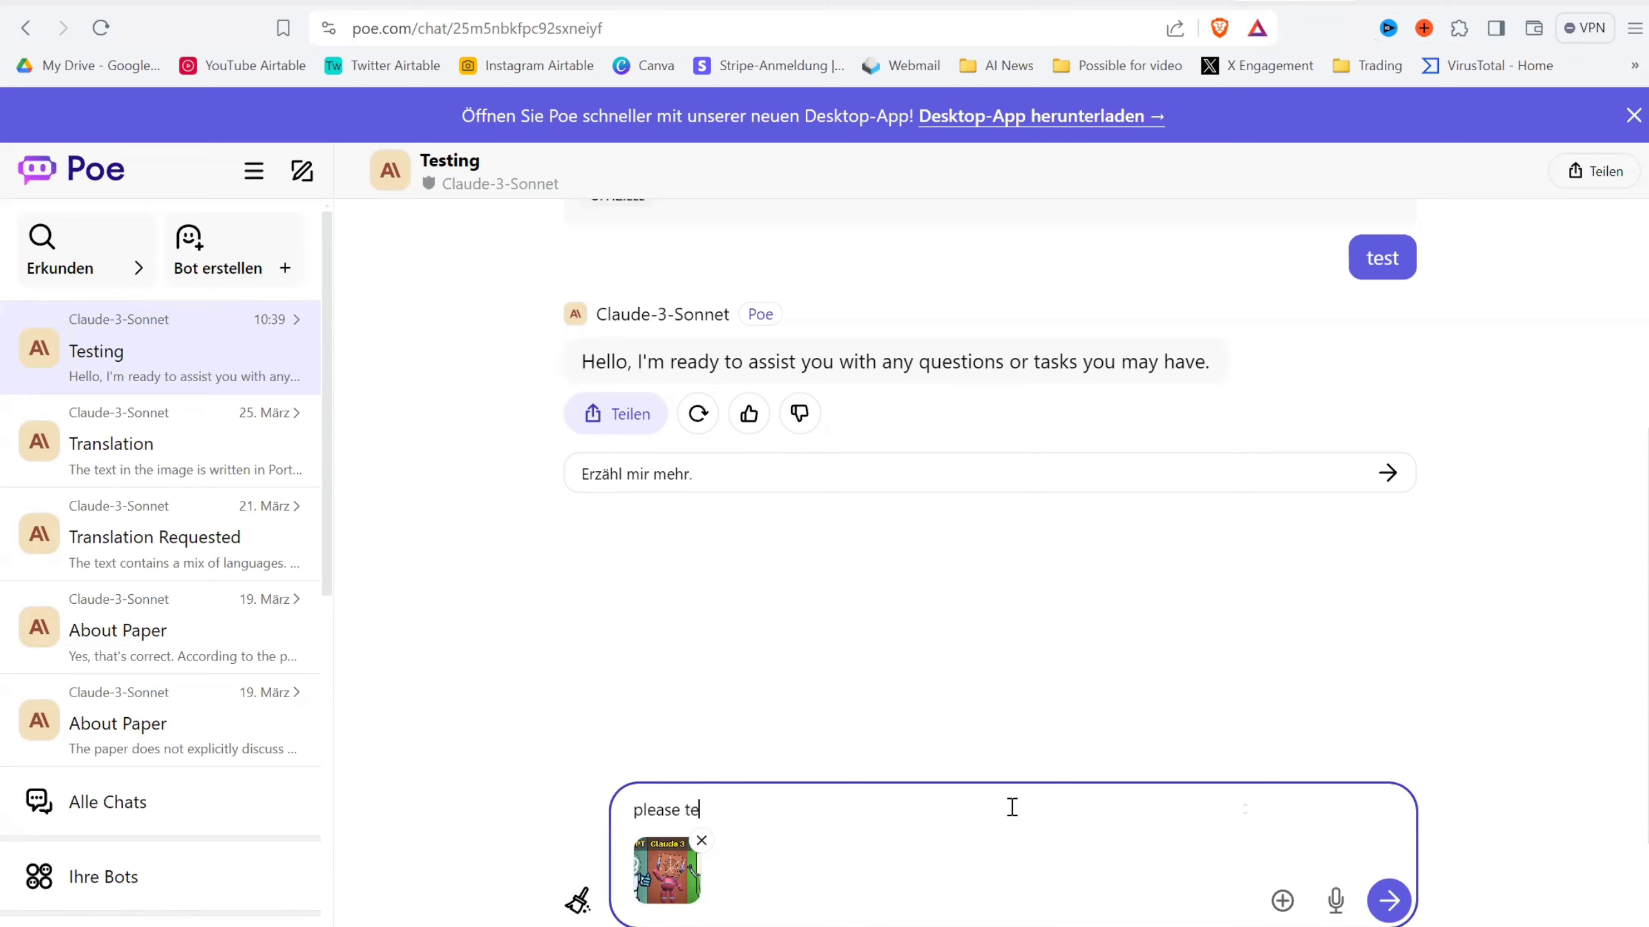
type("ll me what this pict")
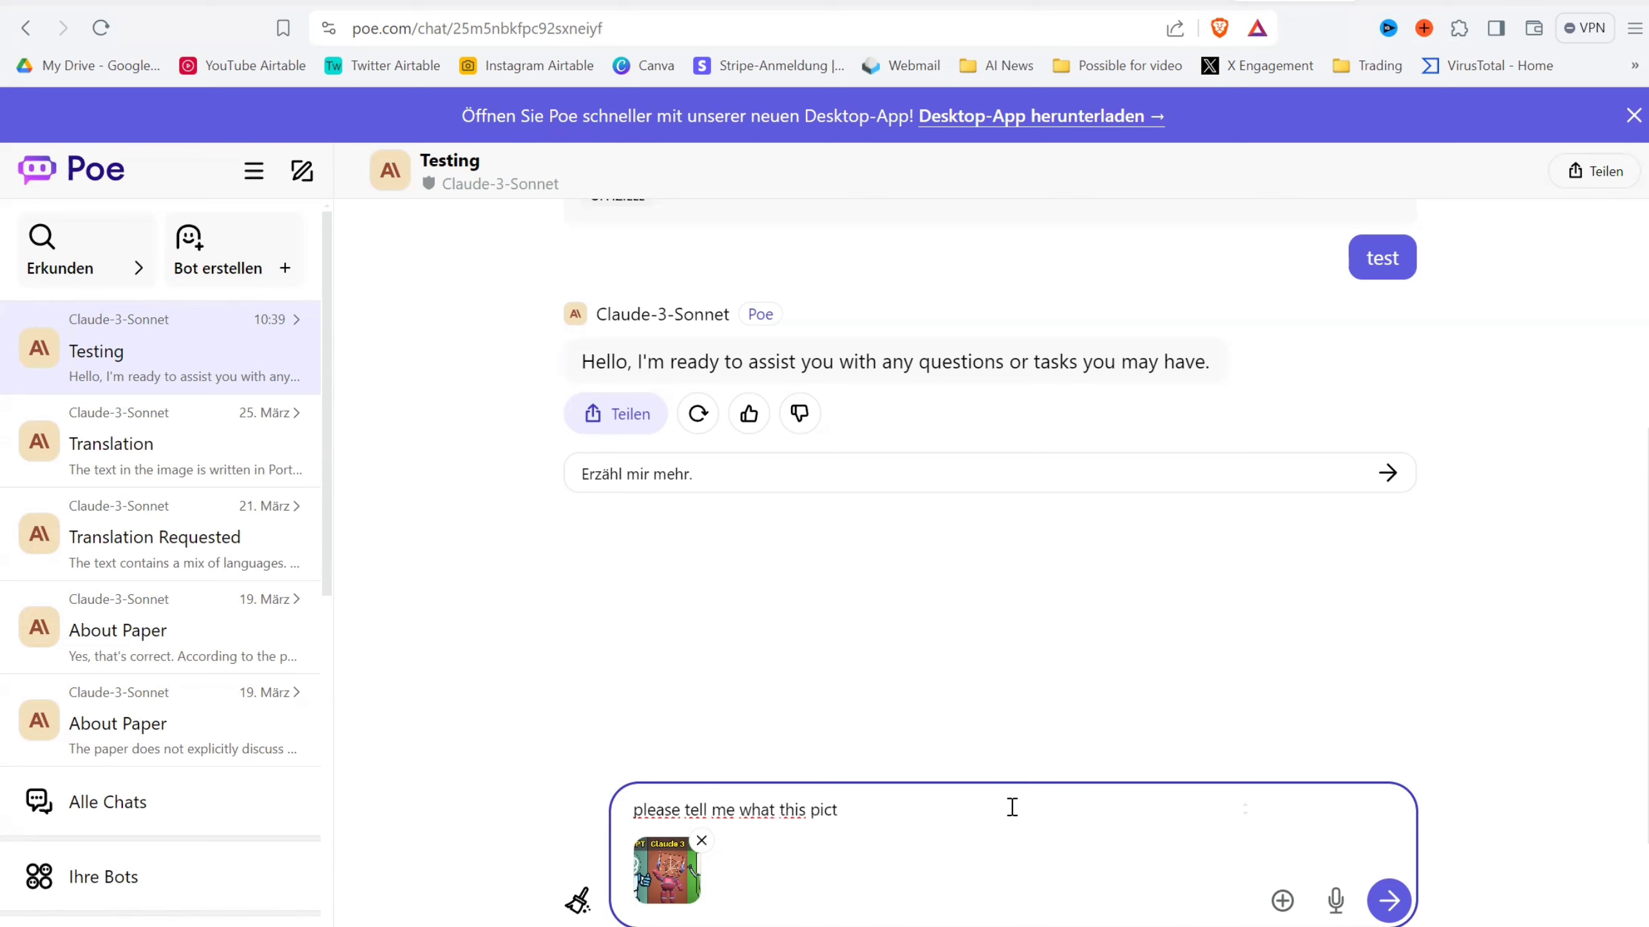
type("ure is abot")
key("Return")
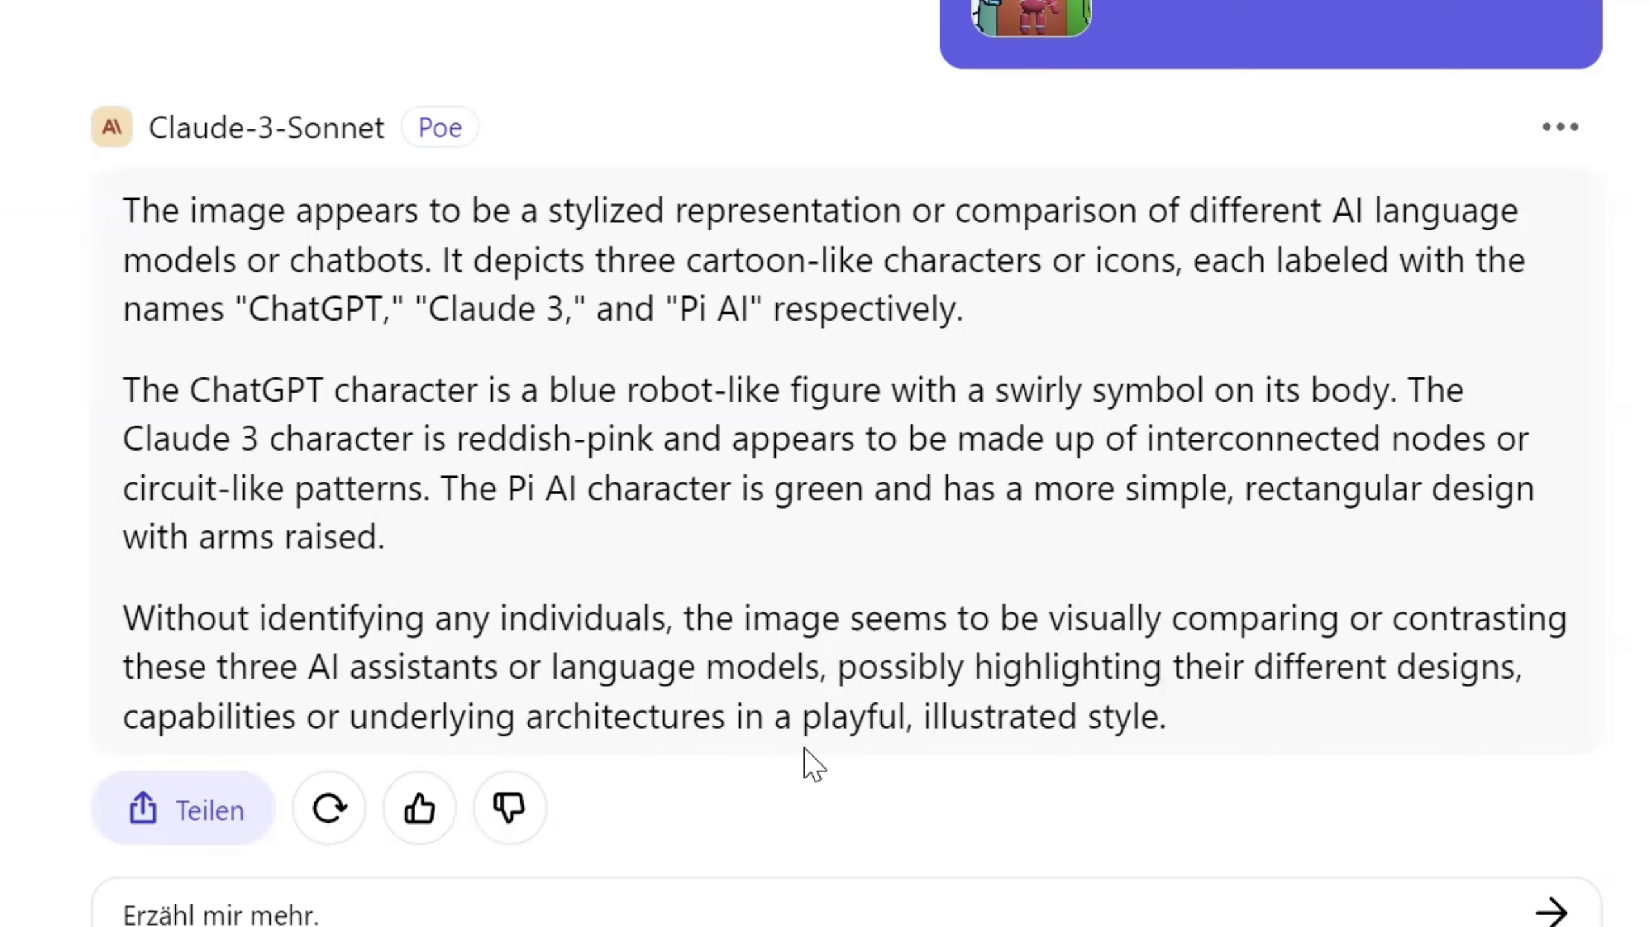
View the submitted chatbot comparison picture at full size and close the viewer.
left_click(1061, 12)
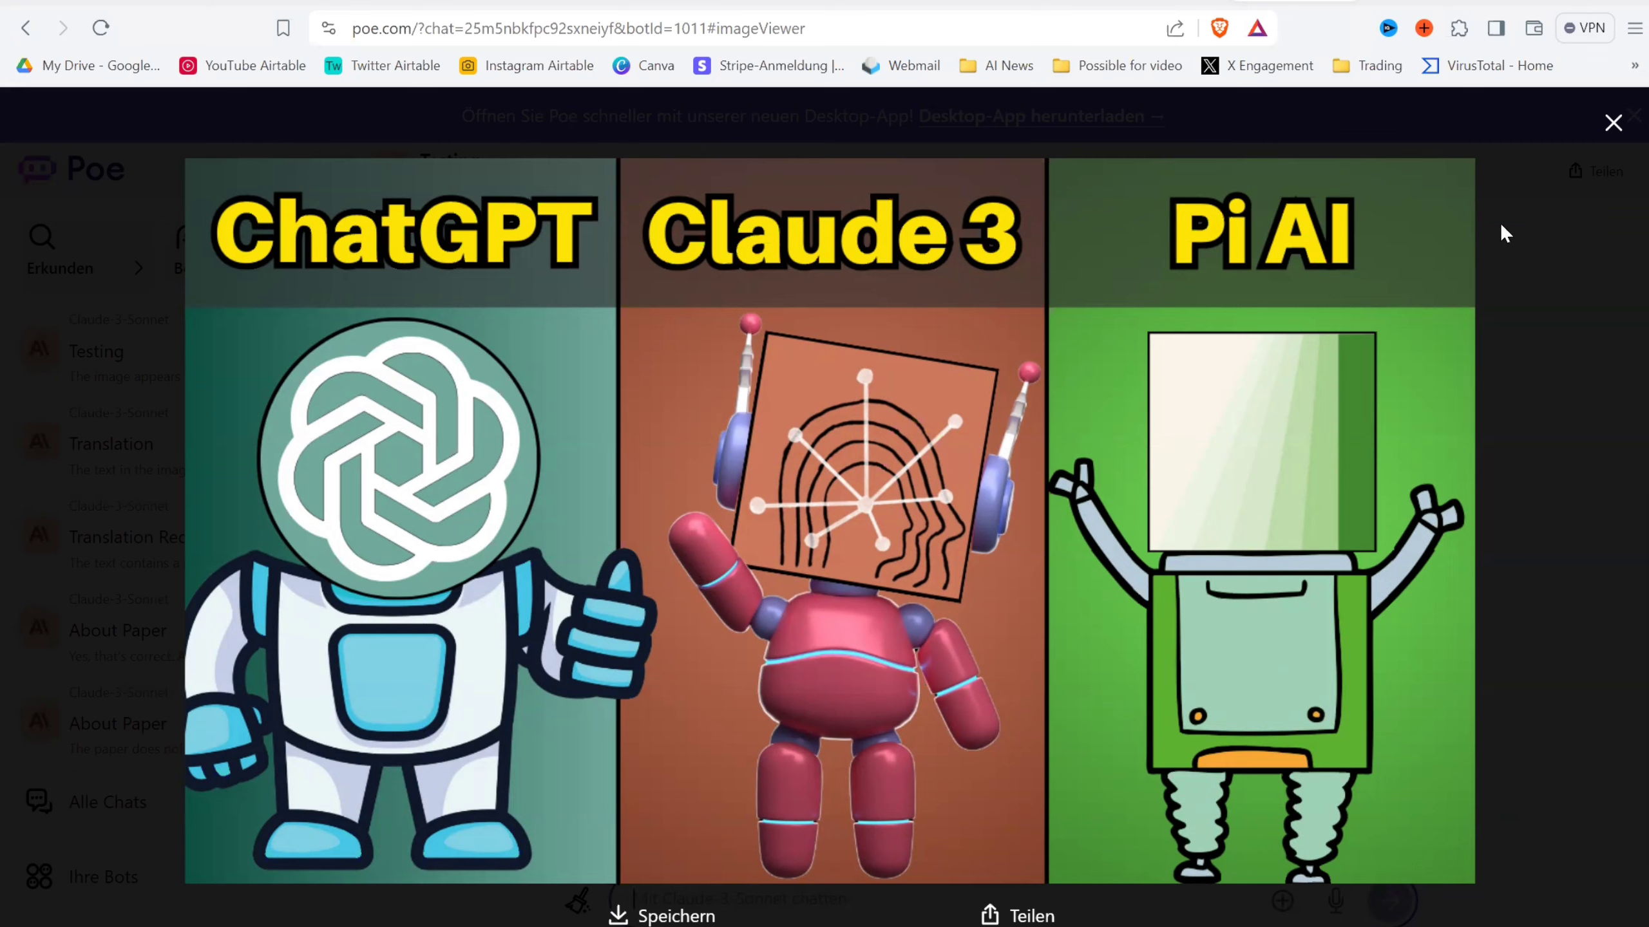
left_click(1614, 123)
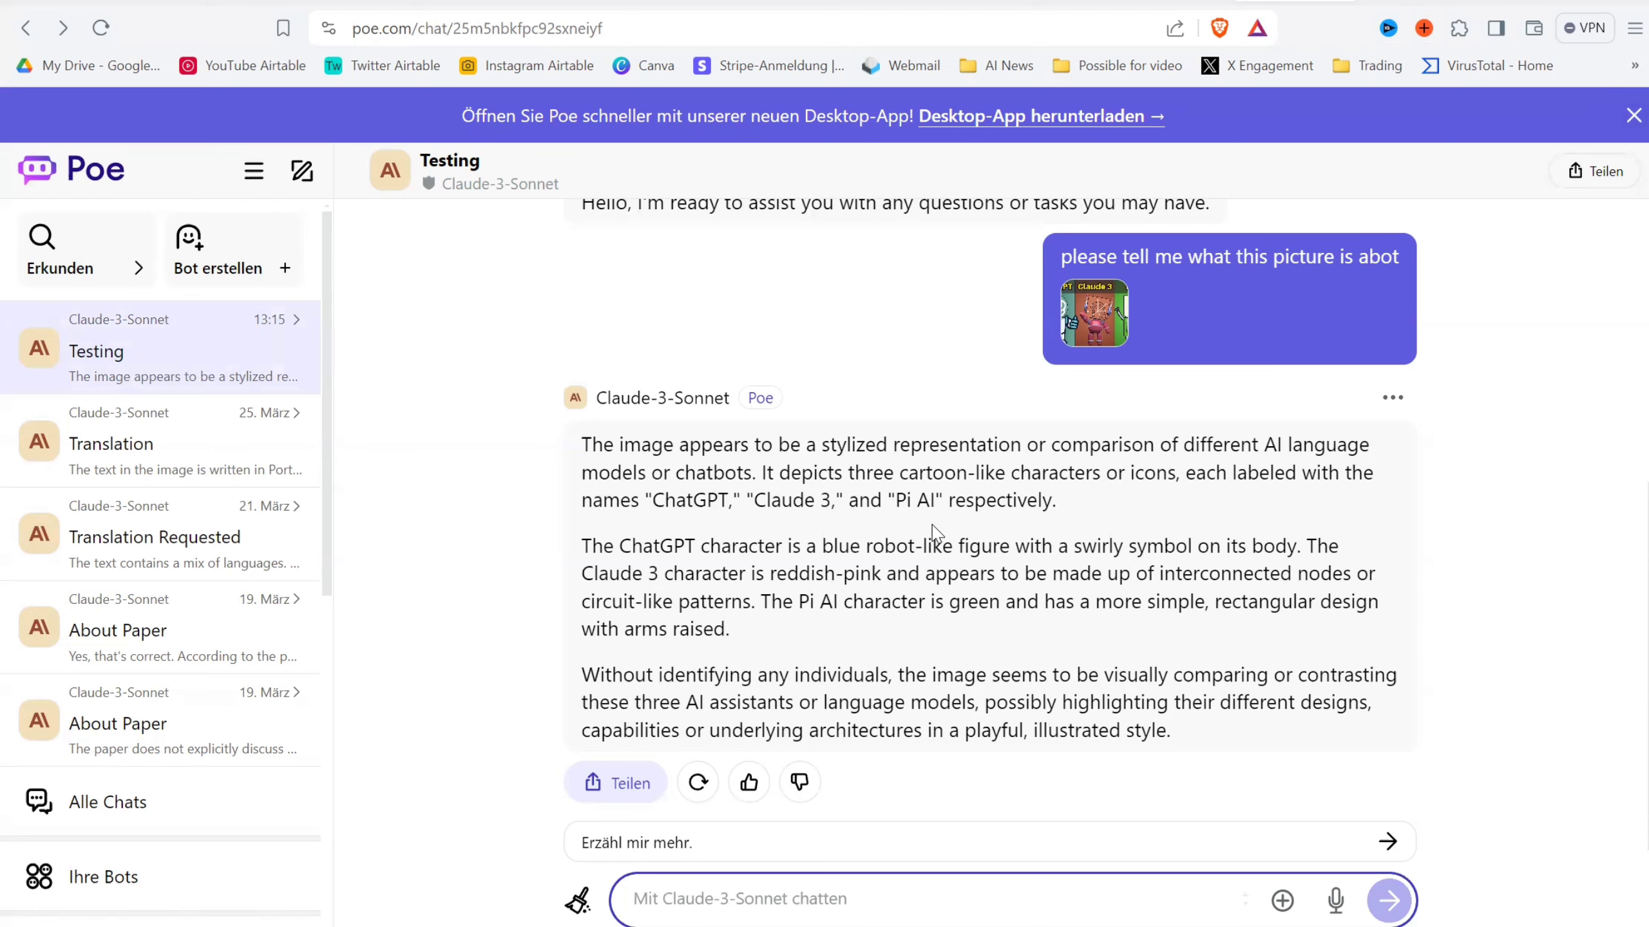
Attach Bachelorarbeit.pdf to the Claude-3-Sonnet chat and send it with "please tell me what this pdf is about, transalte into english".
key("ctrl+v")
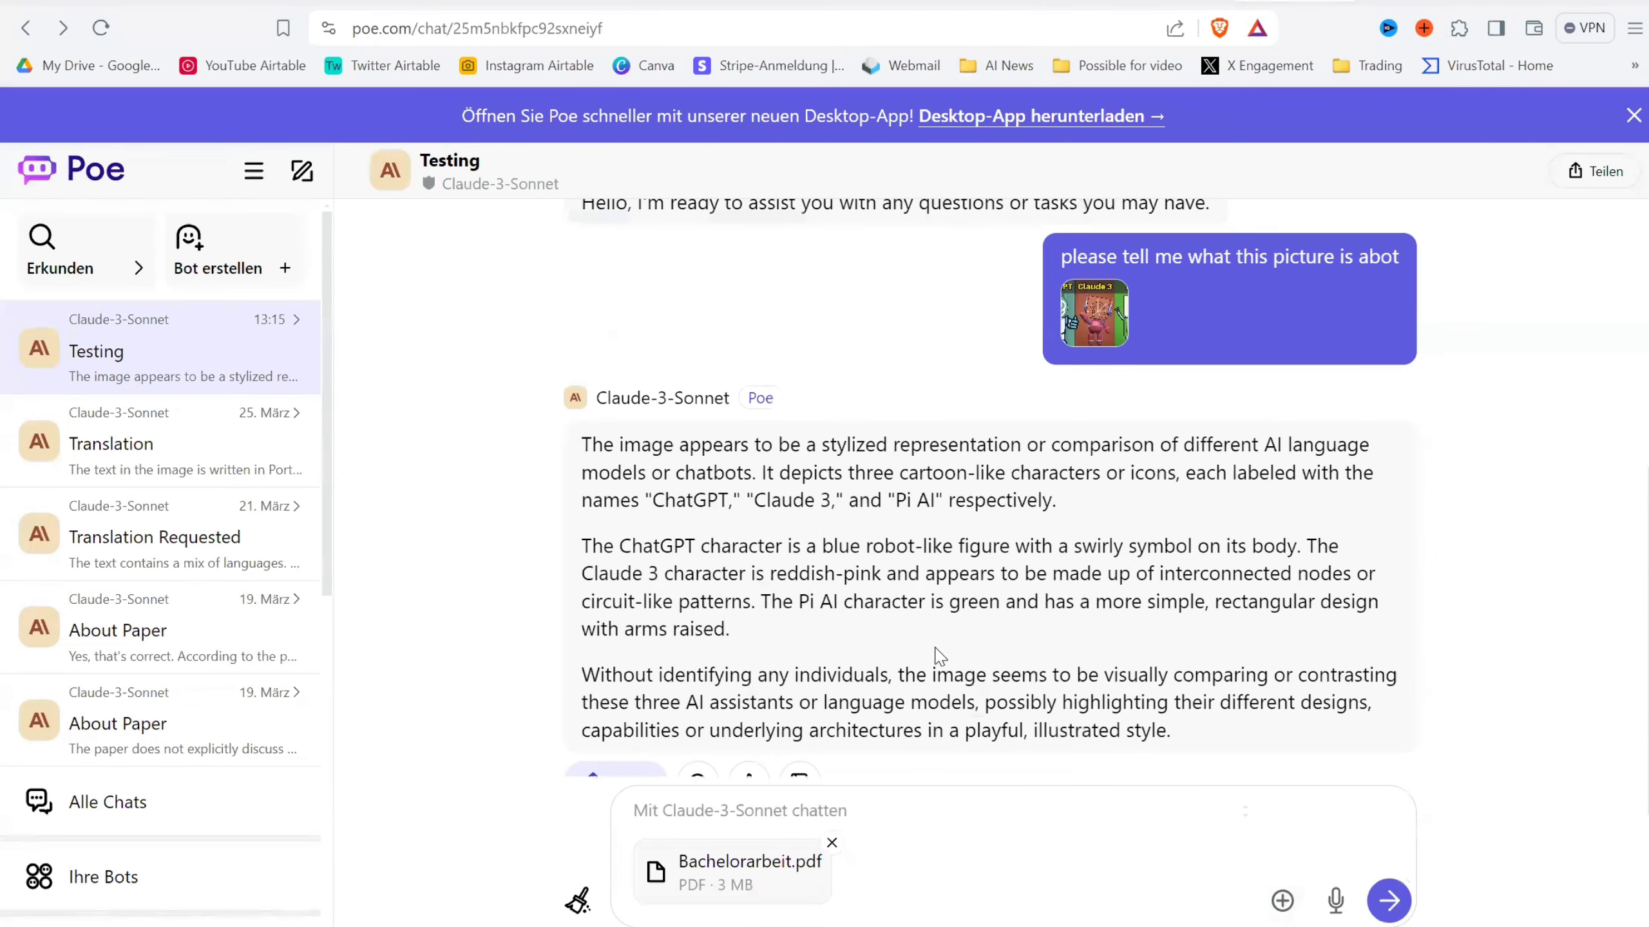
scroll(938, 655, "down", 4)
left_click(906, 804)
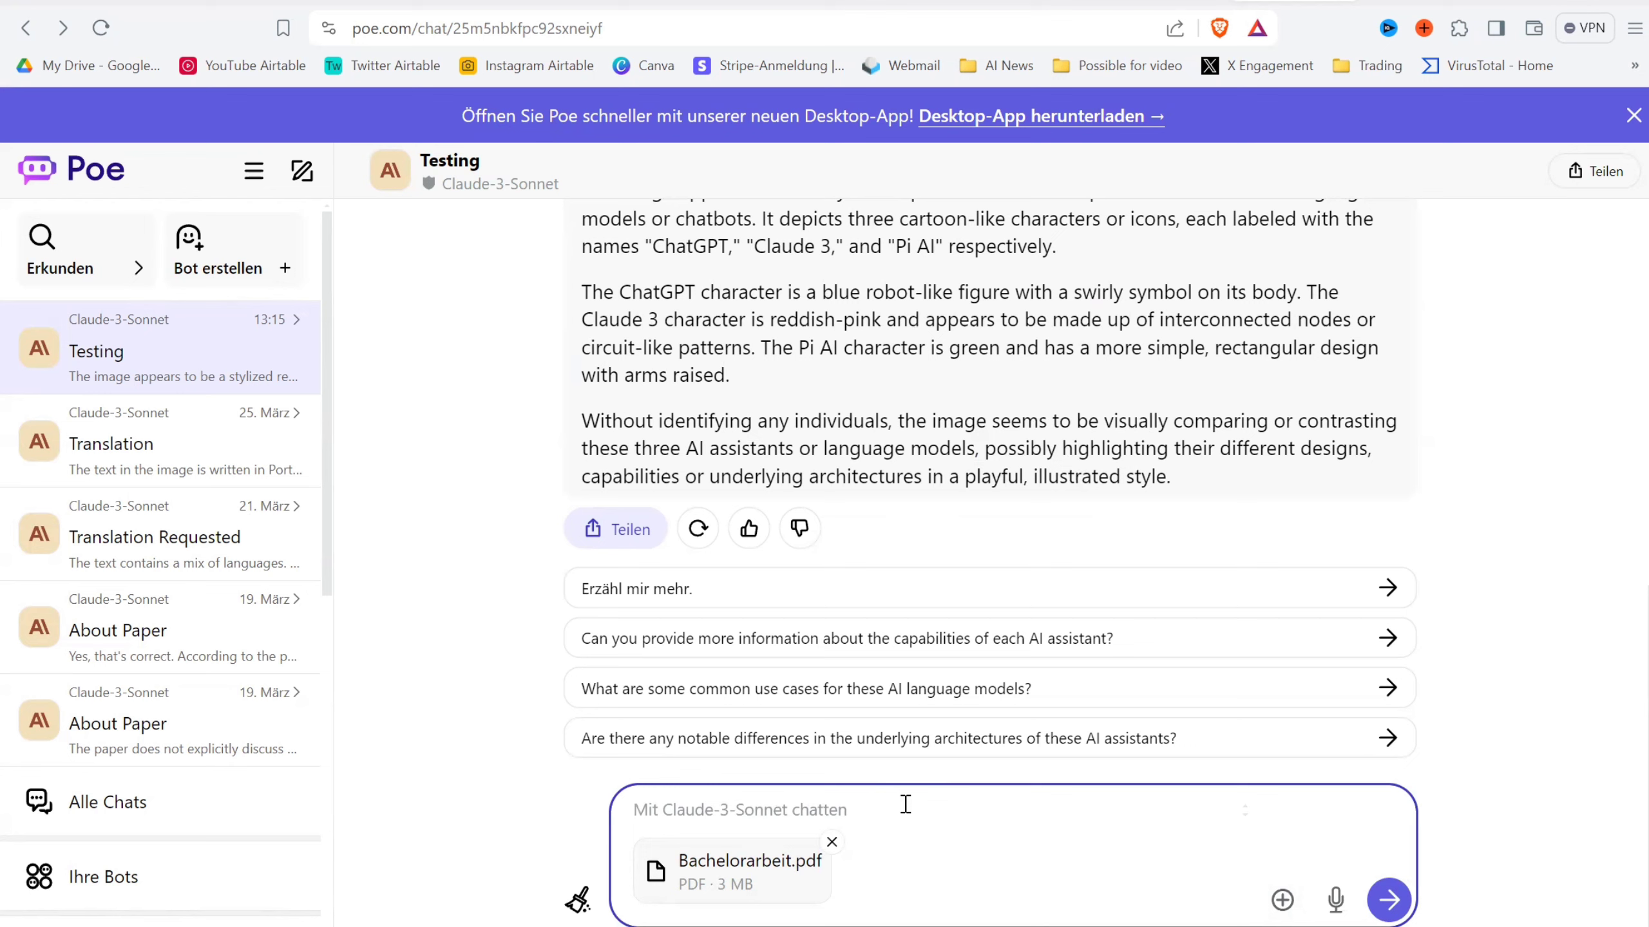
type("pleas")
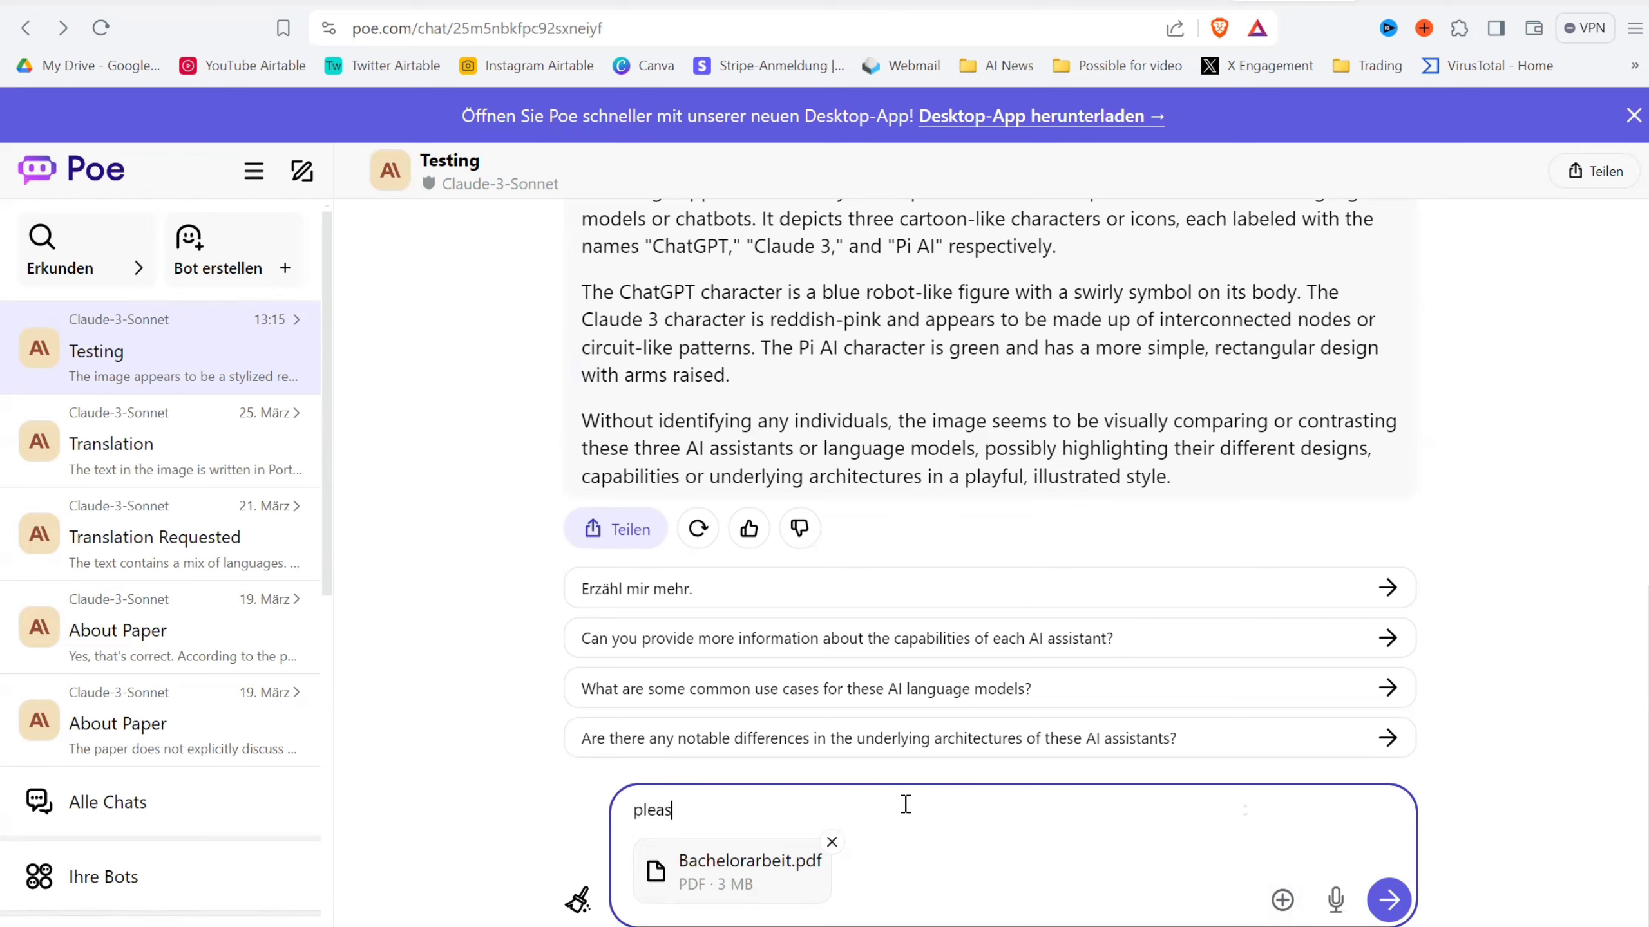
type("e tell me what this")
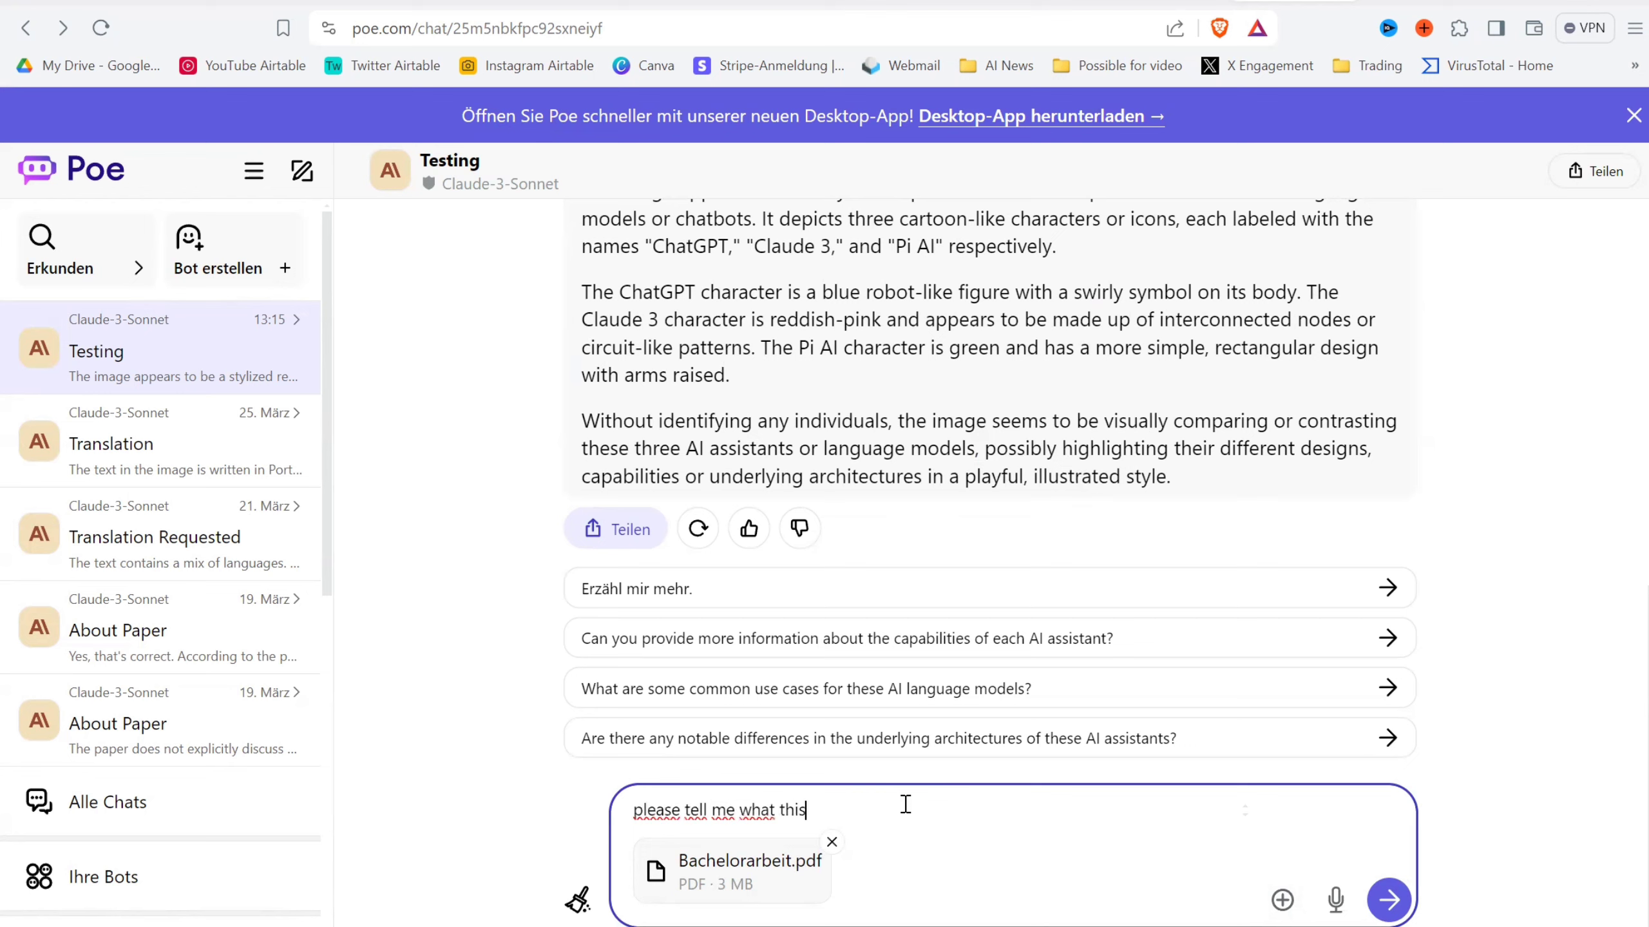
type(" pdf is about, transalte into ")
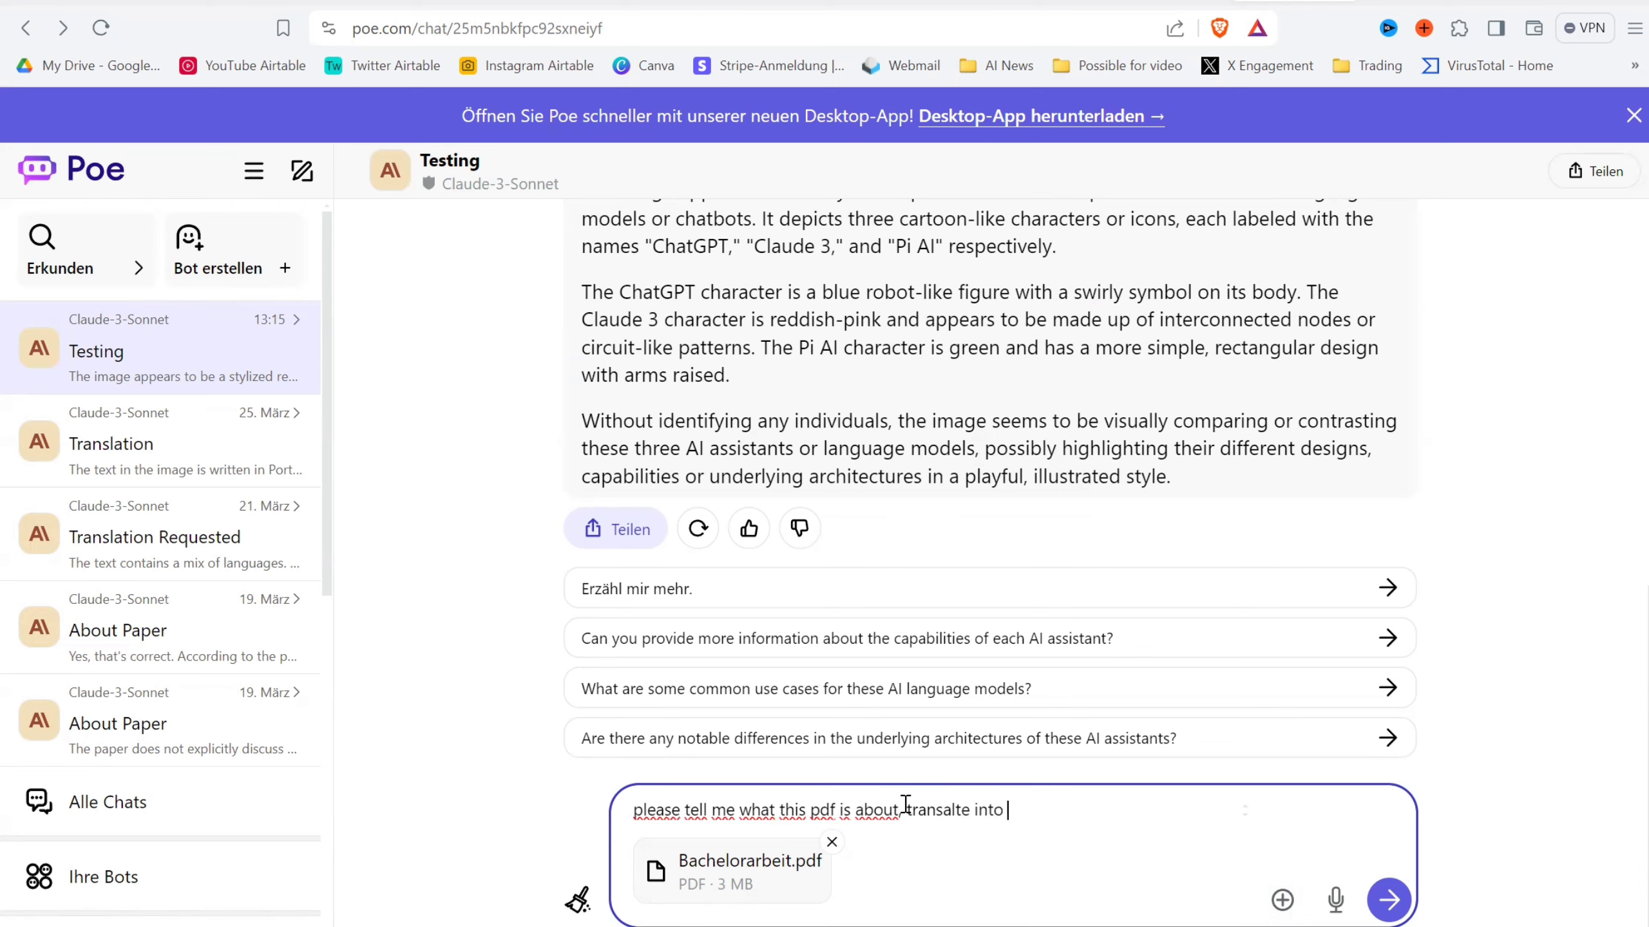
type("english")
key("Return")
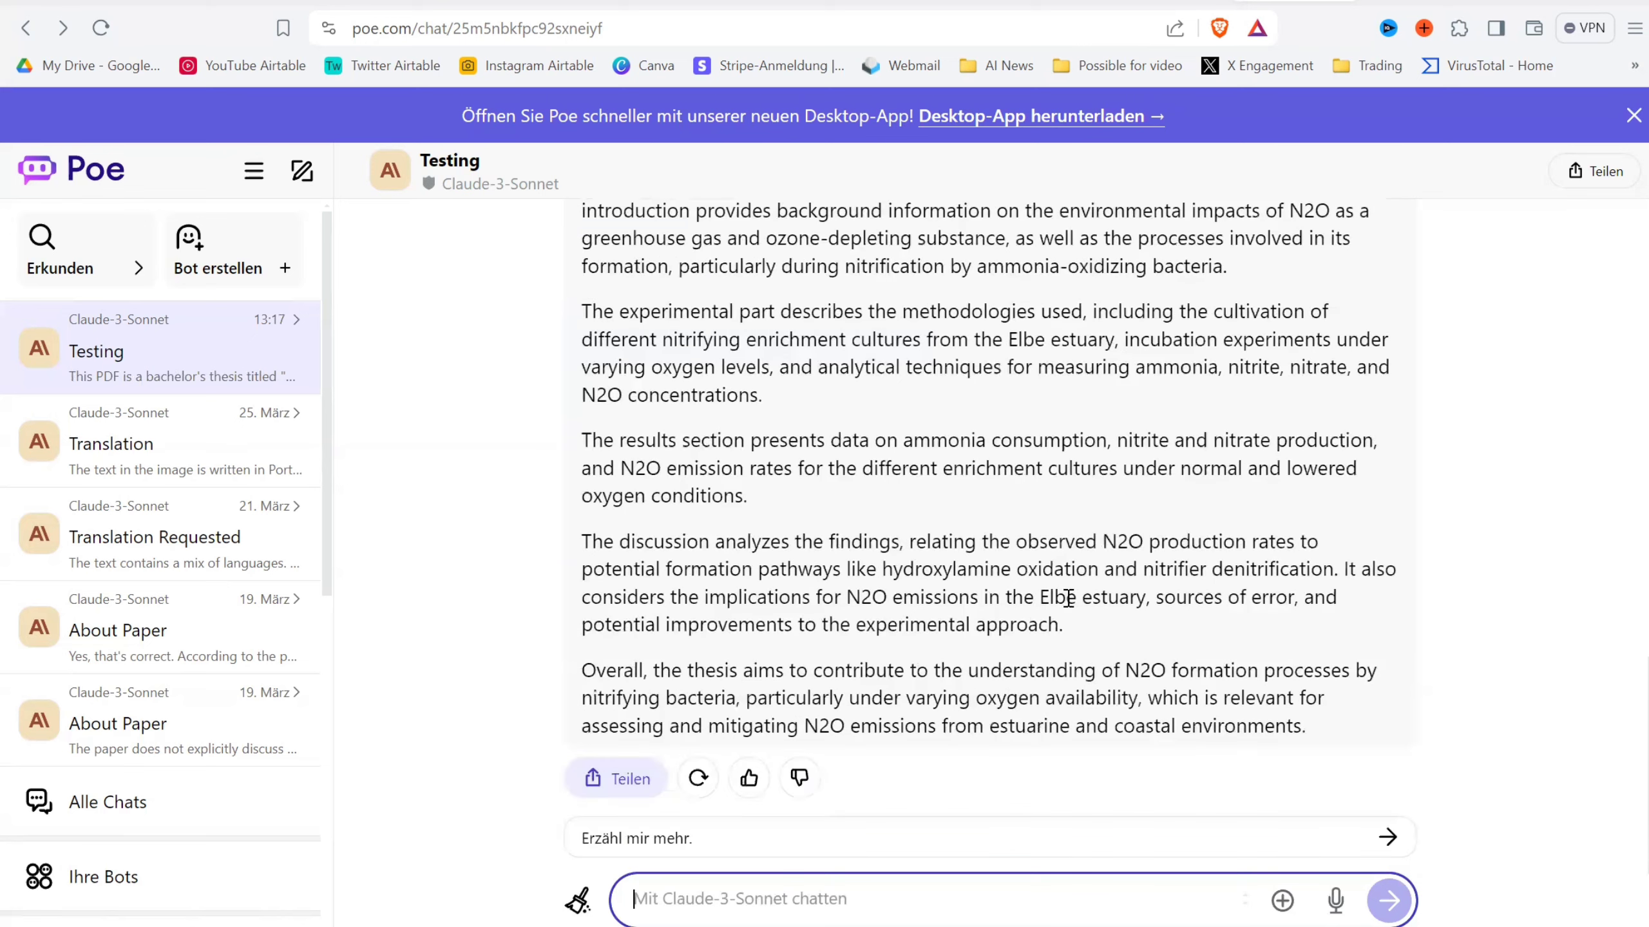
Read through Claude-3-Sonnet's English summary of the PDF from its opening paragraph to the suggested follow-up questions.
scroll(1140, 624, "up", 2)
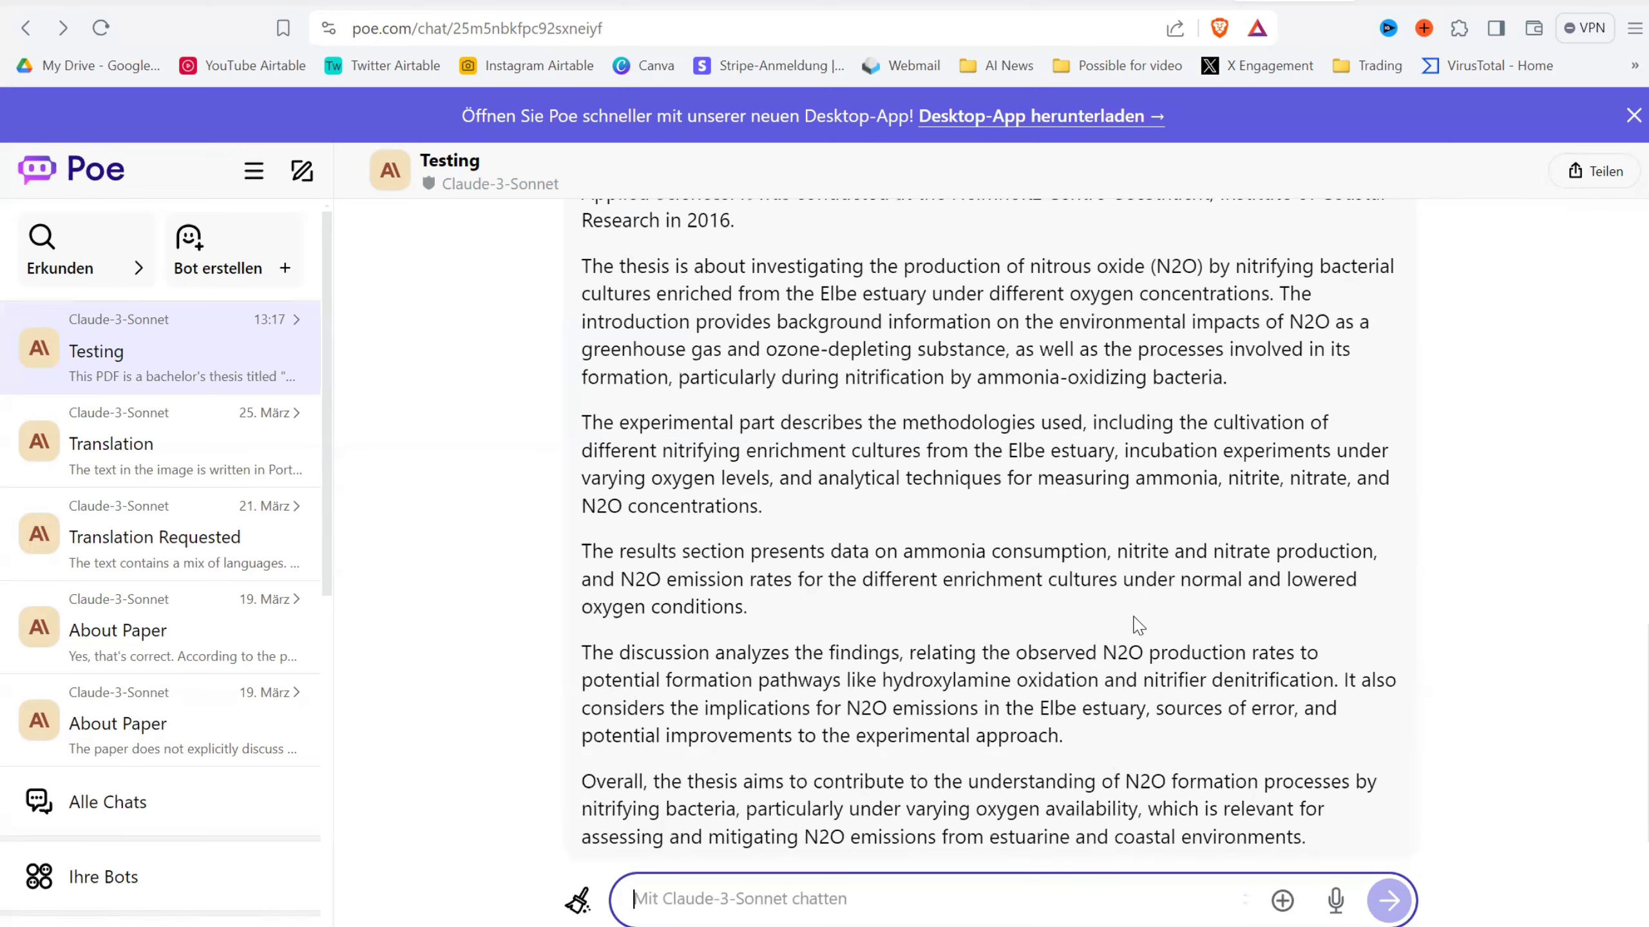
scroll(1139, 625, "up", 2)
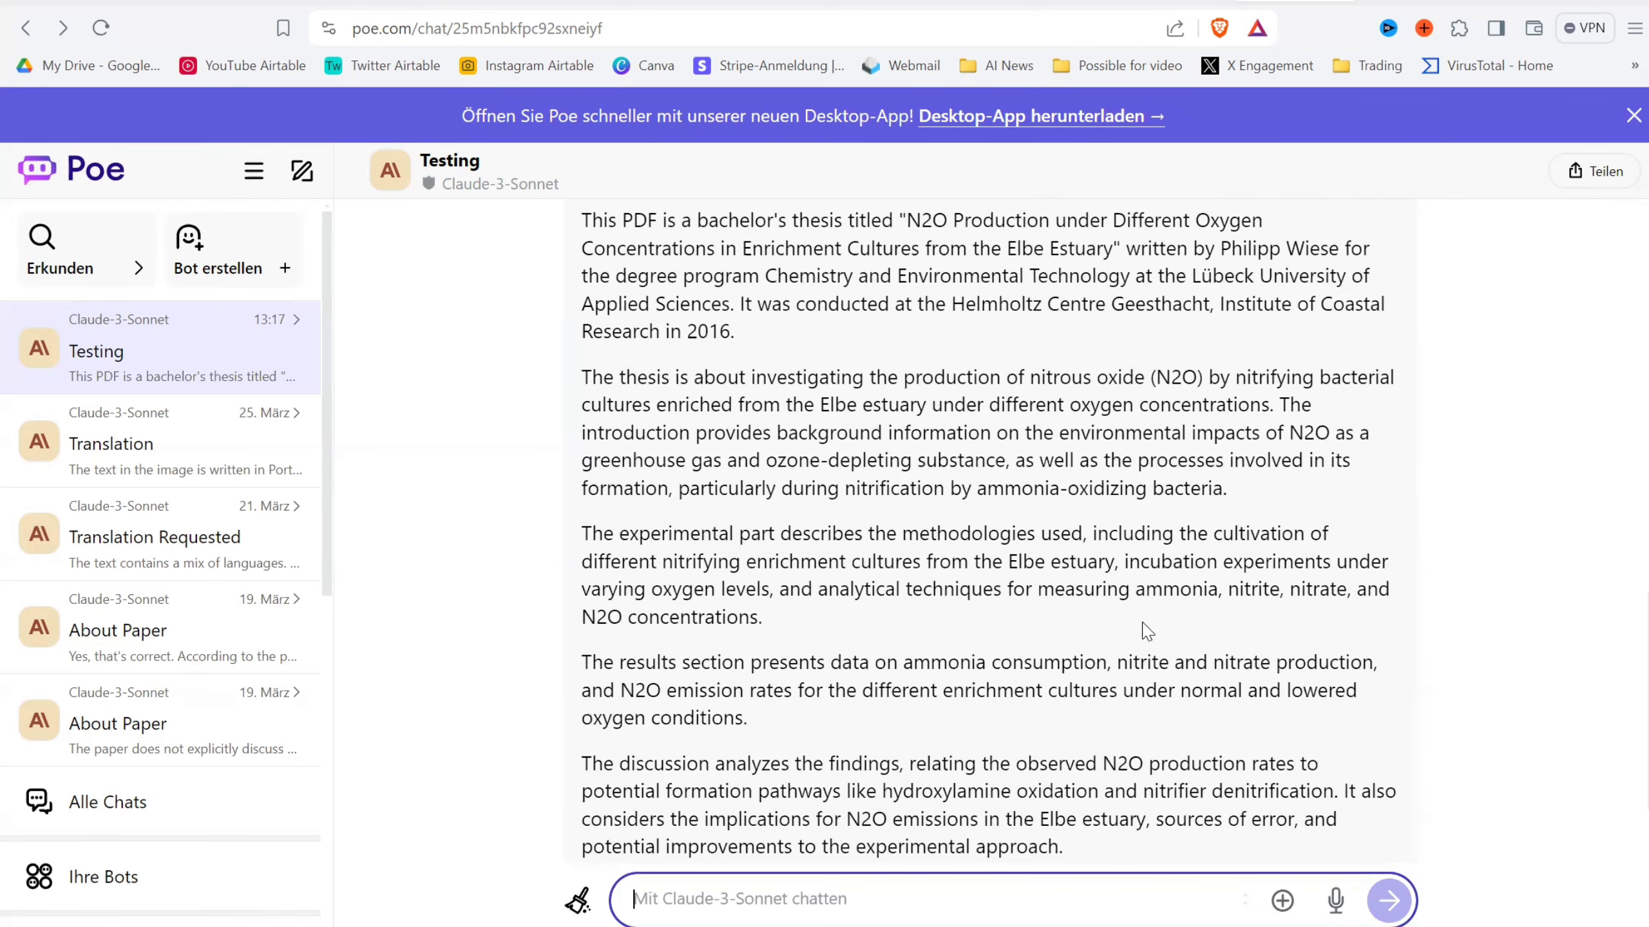
scroll(1147, 630, "down", 2)
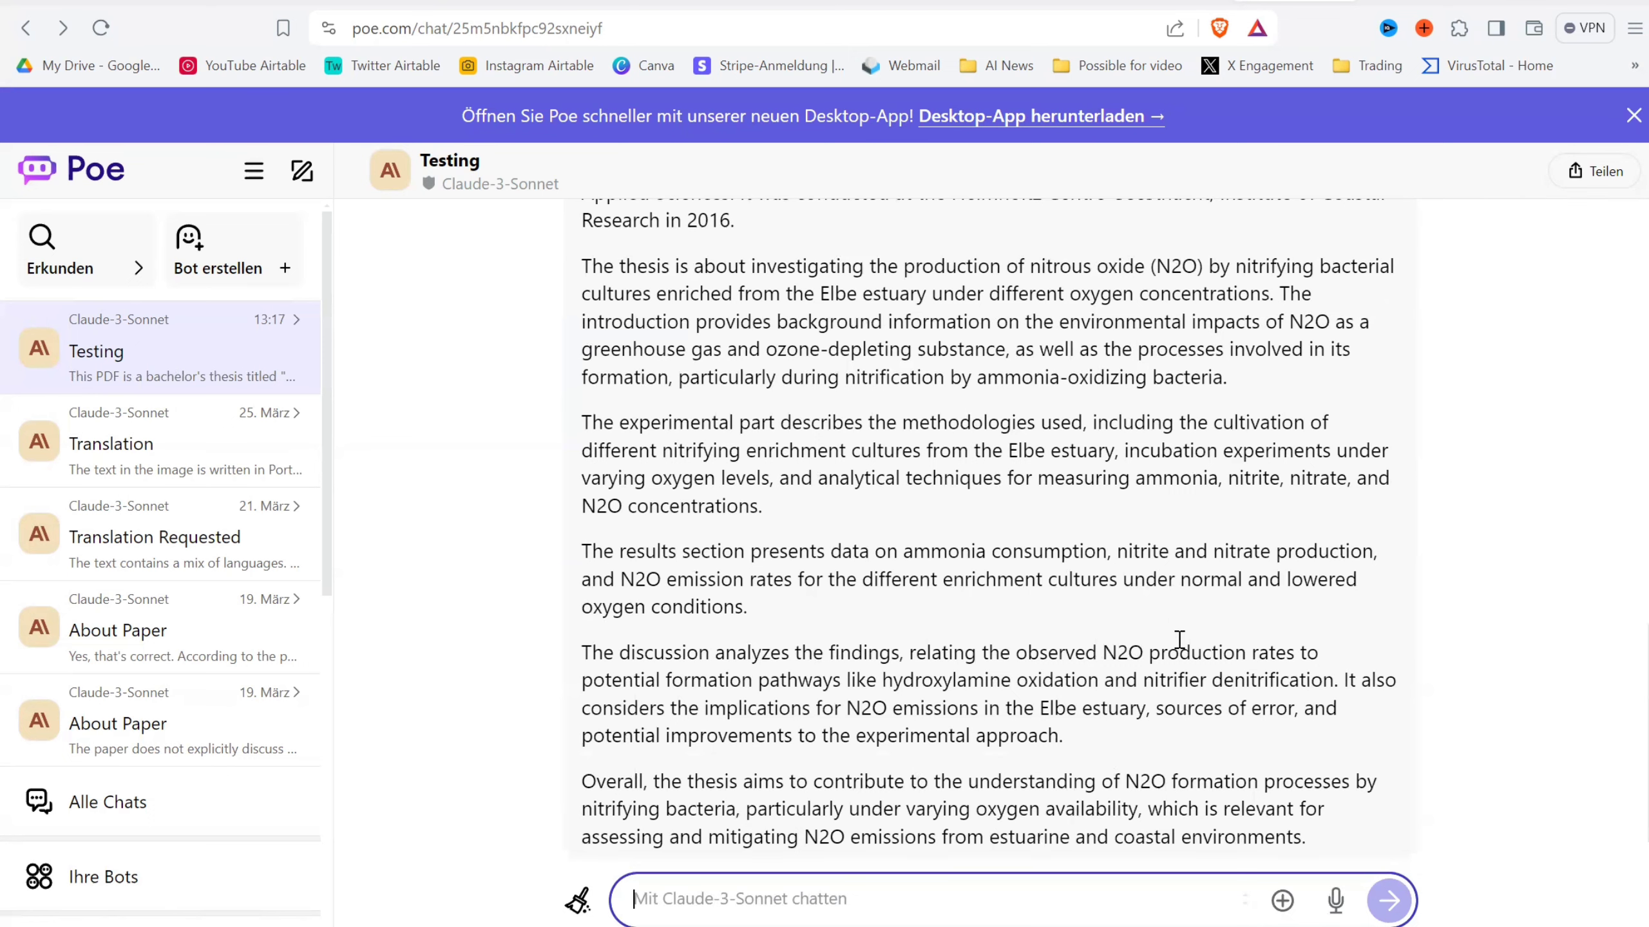
scroll(1179, 638, "down", 2)
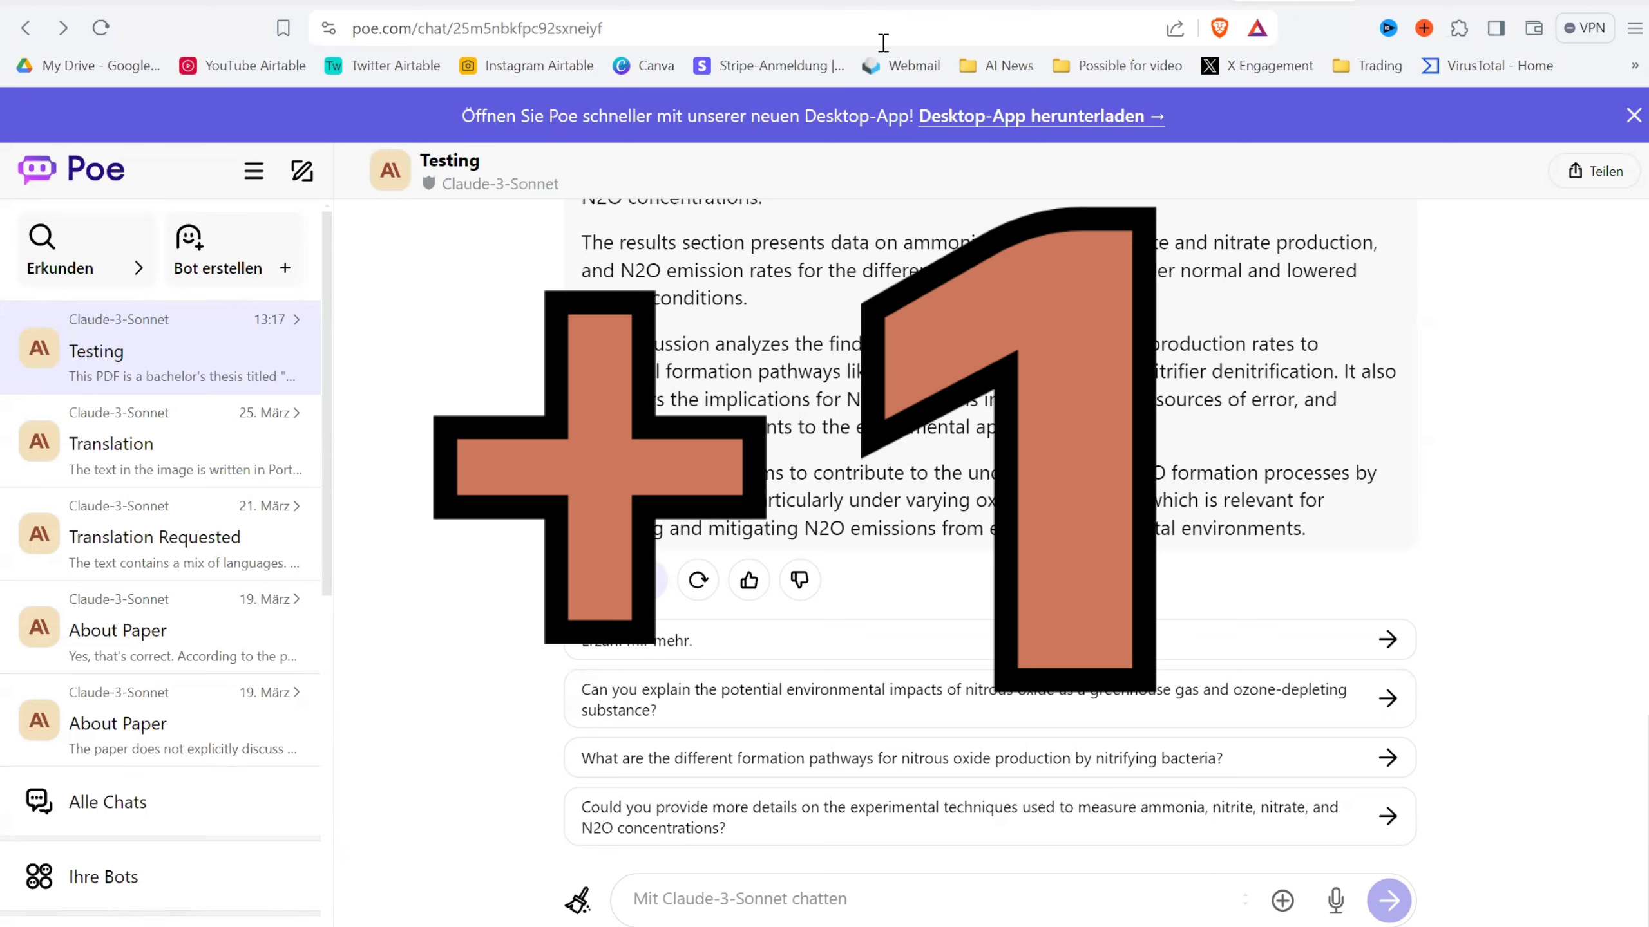
Switch to ChatGPT and send "I feel empty every day and can't handle it any longer. I don't know what to do" in a new chat.
left_click(1022, 1)
left_click(247, 130)
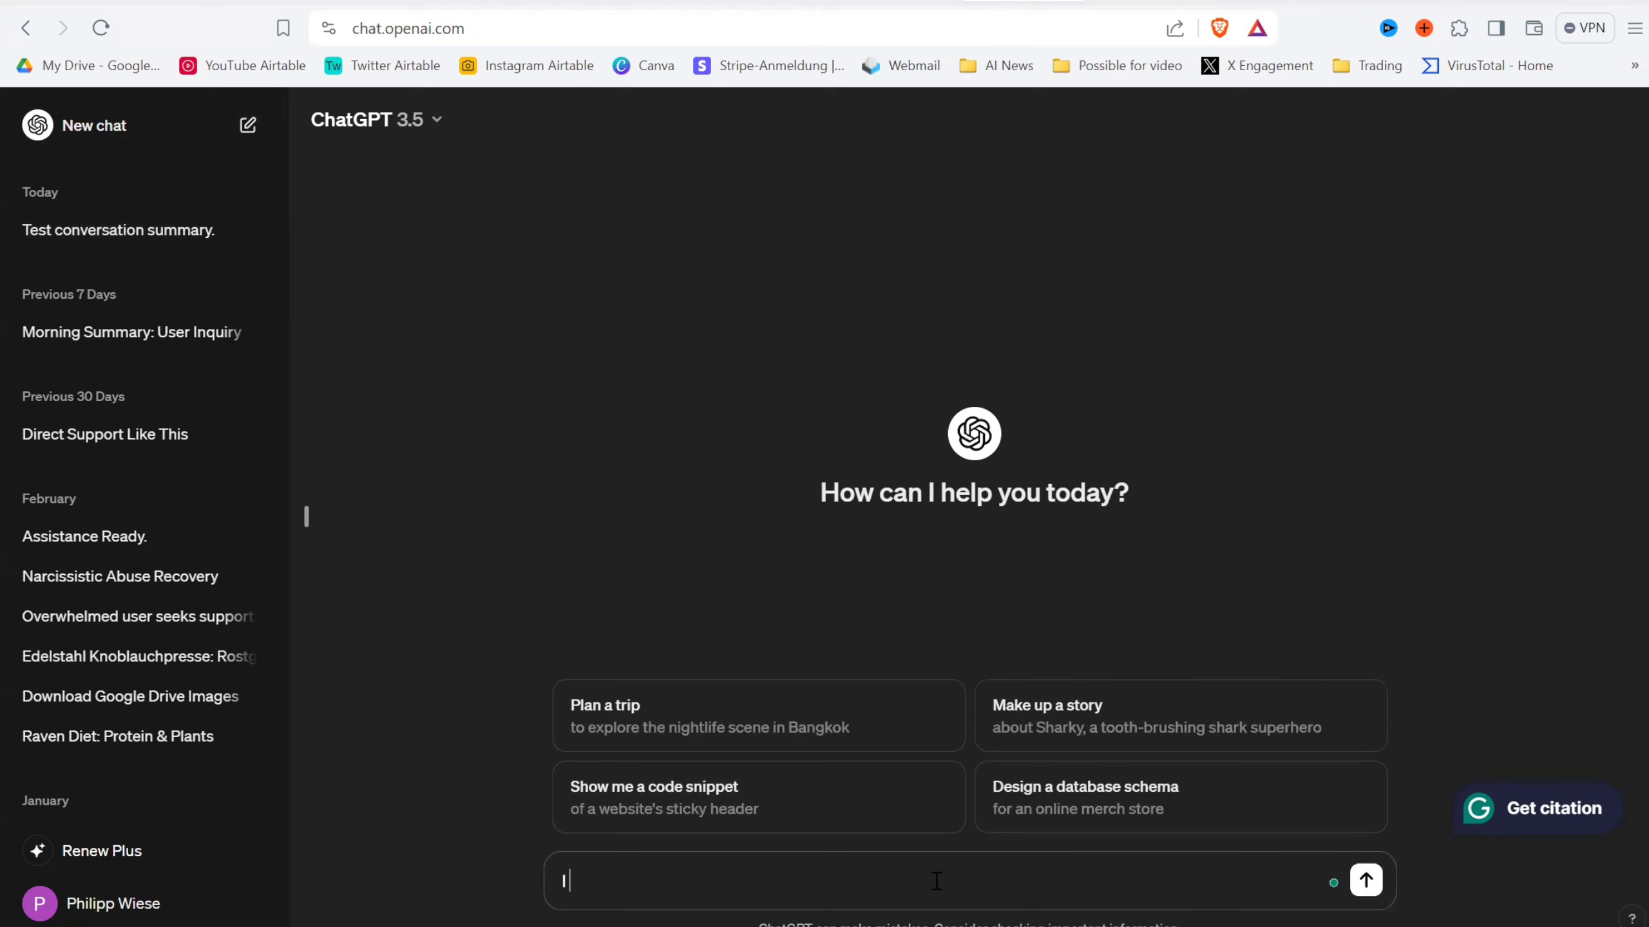
key("BackSpace")
type("I feel empty every day and can't handle it any longer. I don't know what to do")
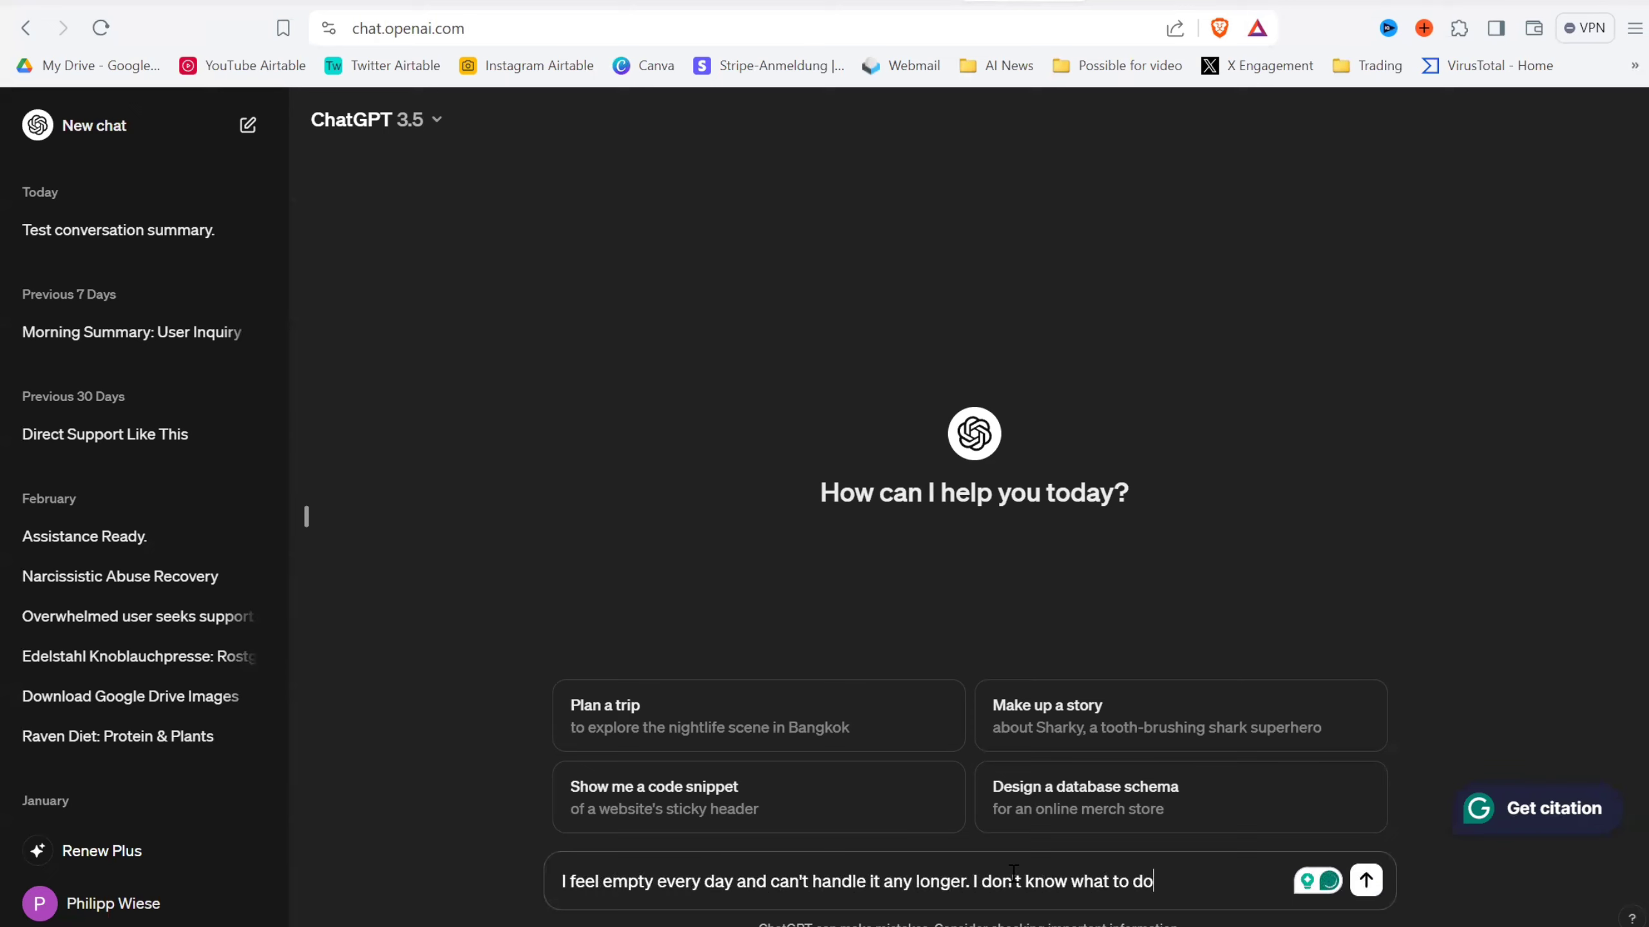
key("Return")
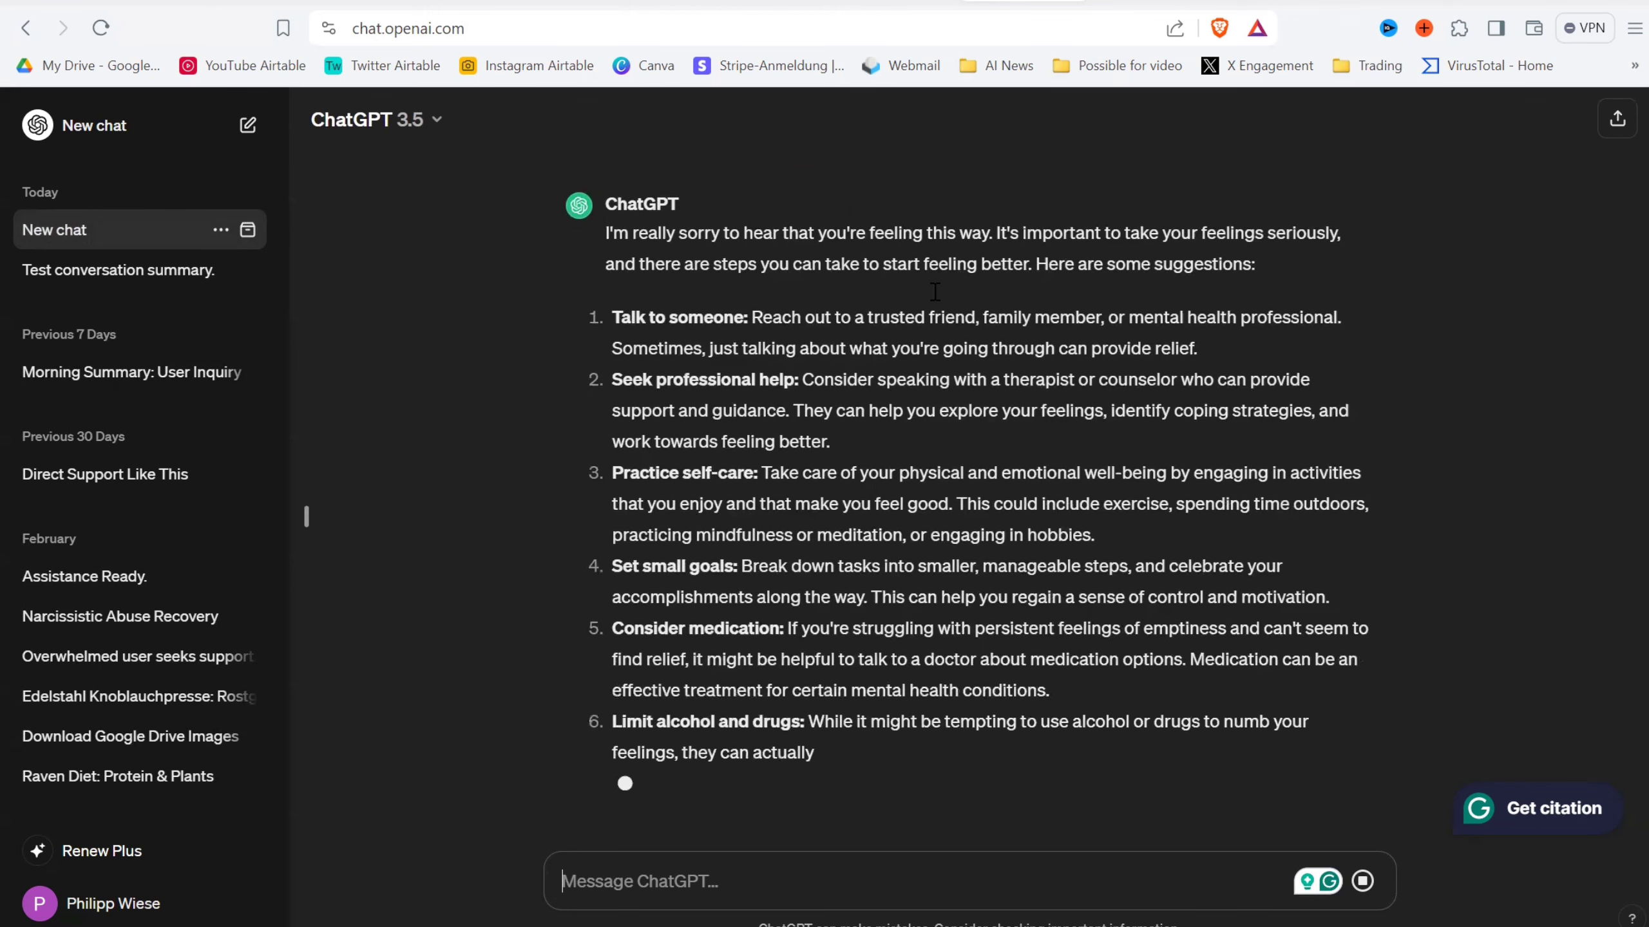
Read ChatGPT's suggestions and reply with "i don't have the drive to do anything, everythign feels meaningless and I can't really talk to anyone".
scroll(1018, 351, "up", 3)
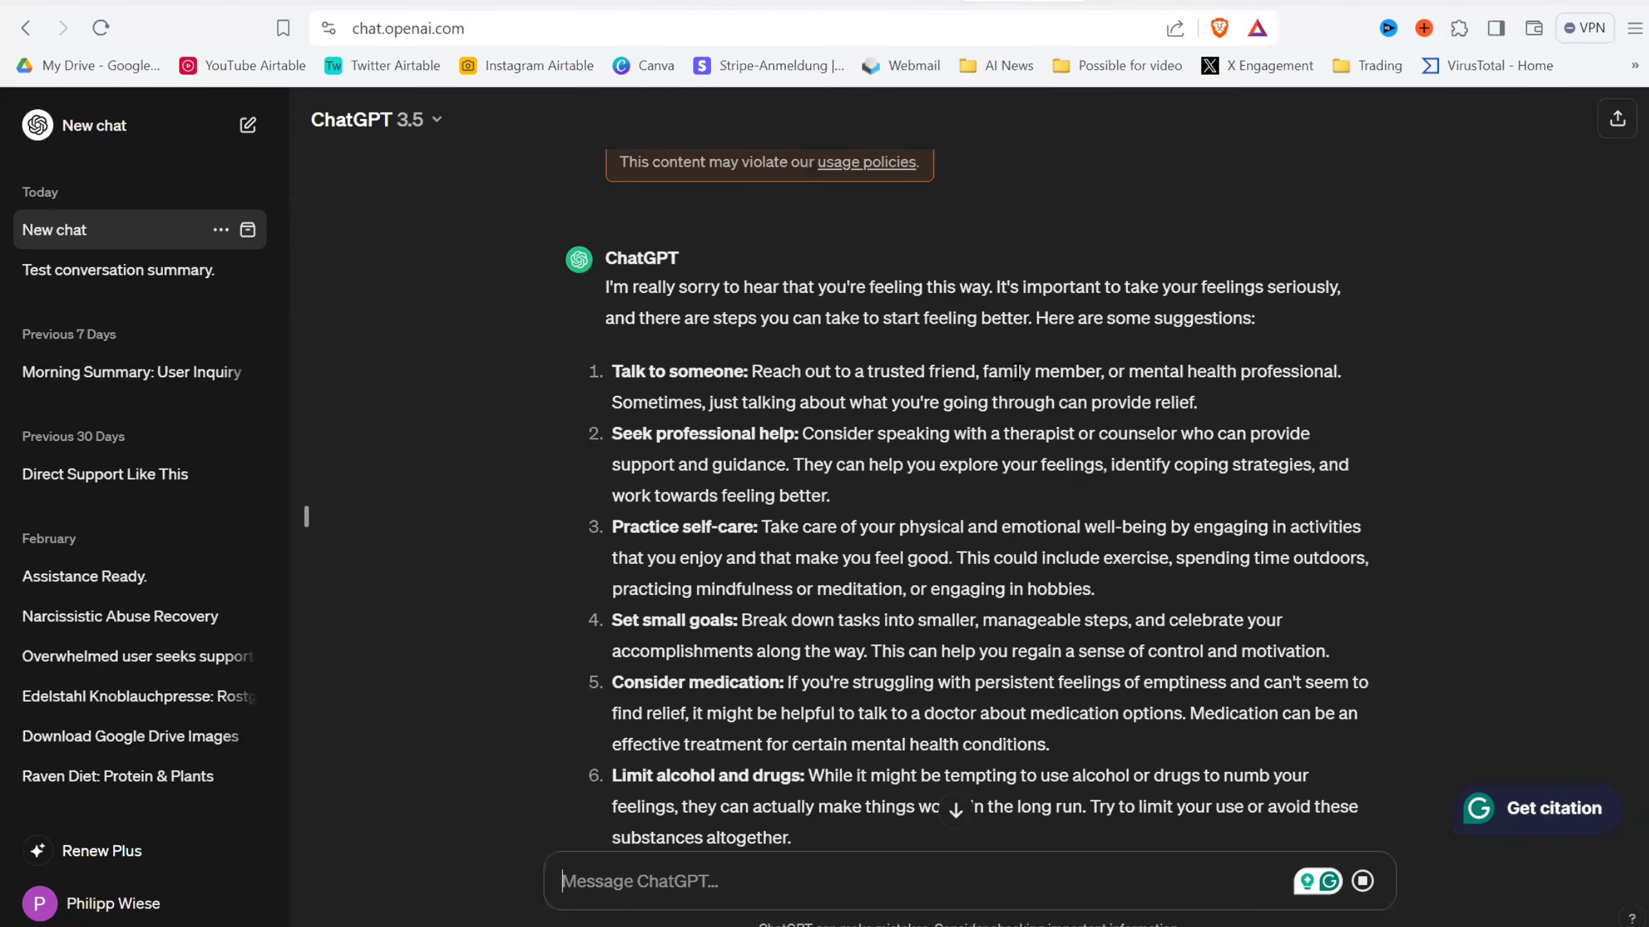
scroll(1016, 380, "down", 4)
scroll(1011, 387, "up", 4)
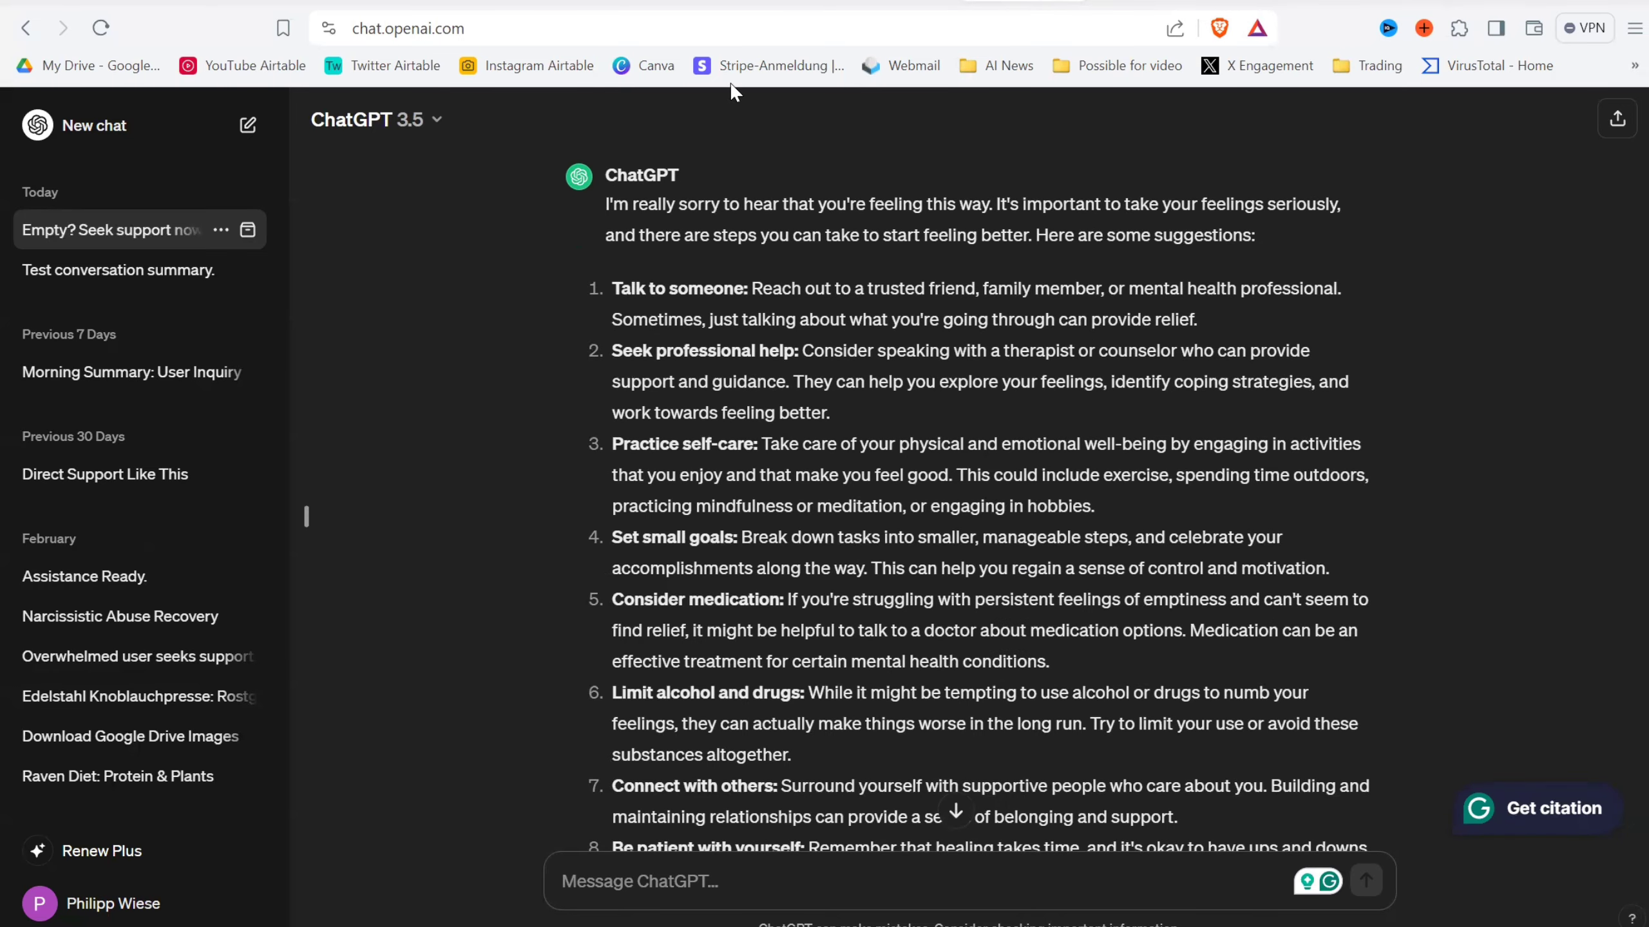
scroll(934, 487, "down", 4)
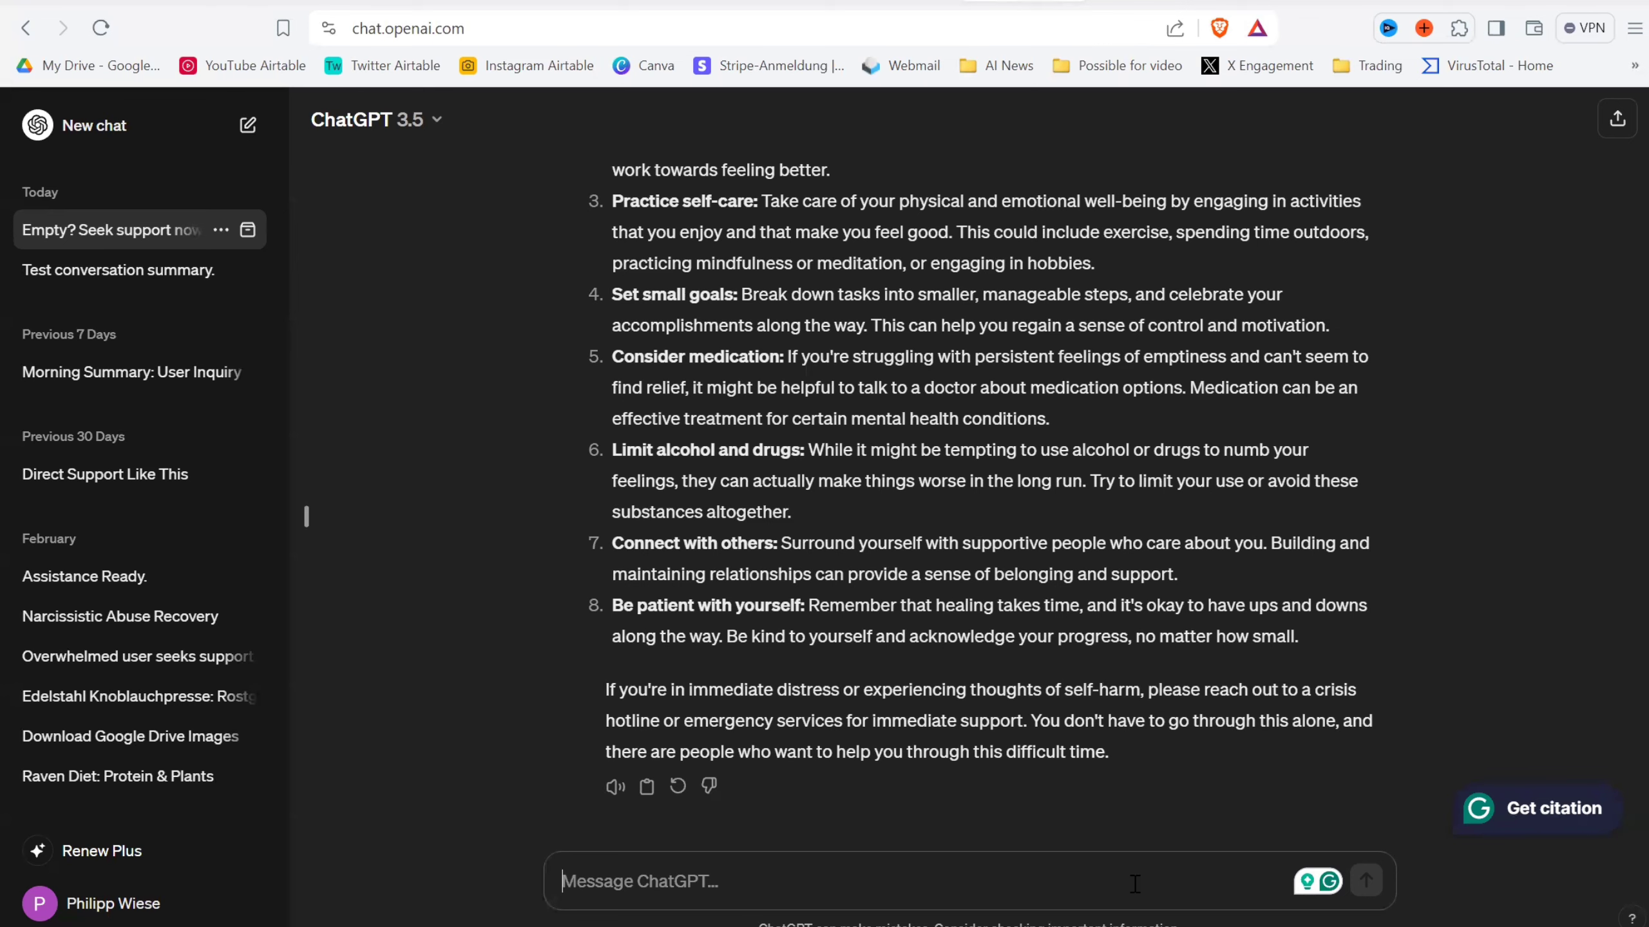
scroll(1130, 667, "up", 2)
scroll(1131, 667, "down", 2)
type("i don't ha")
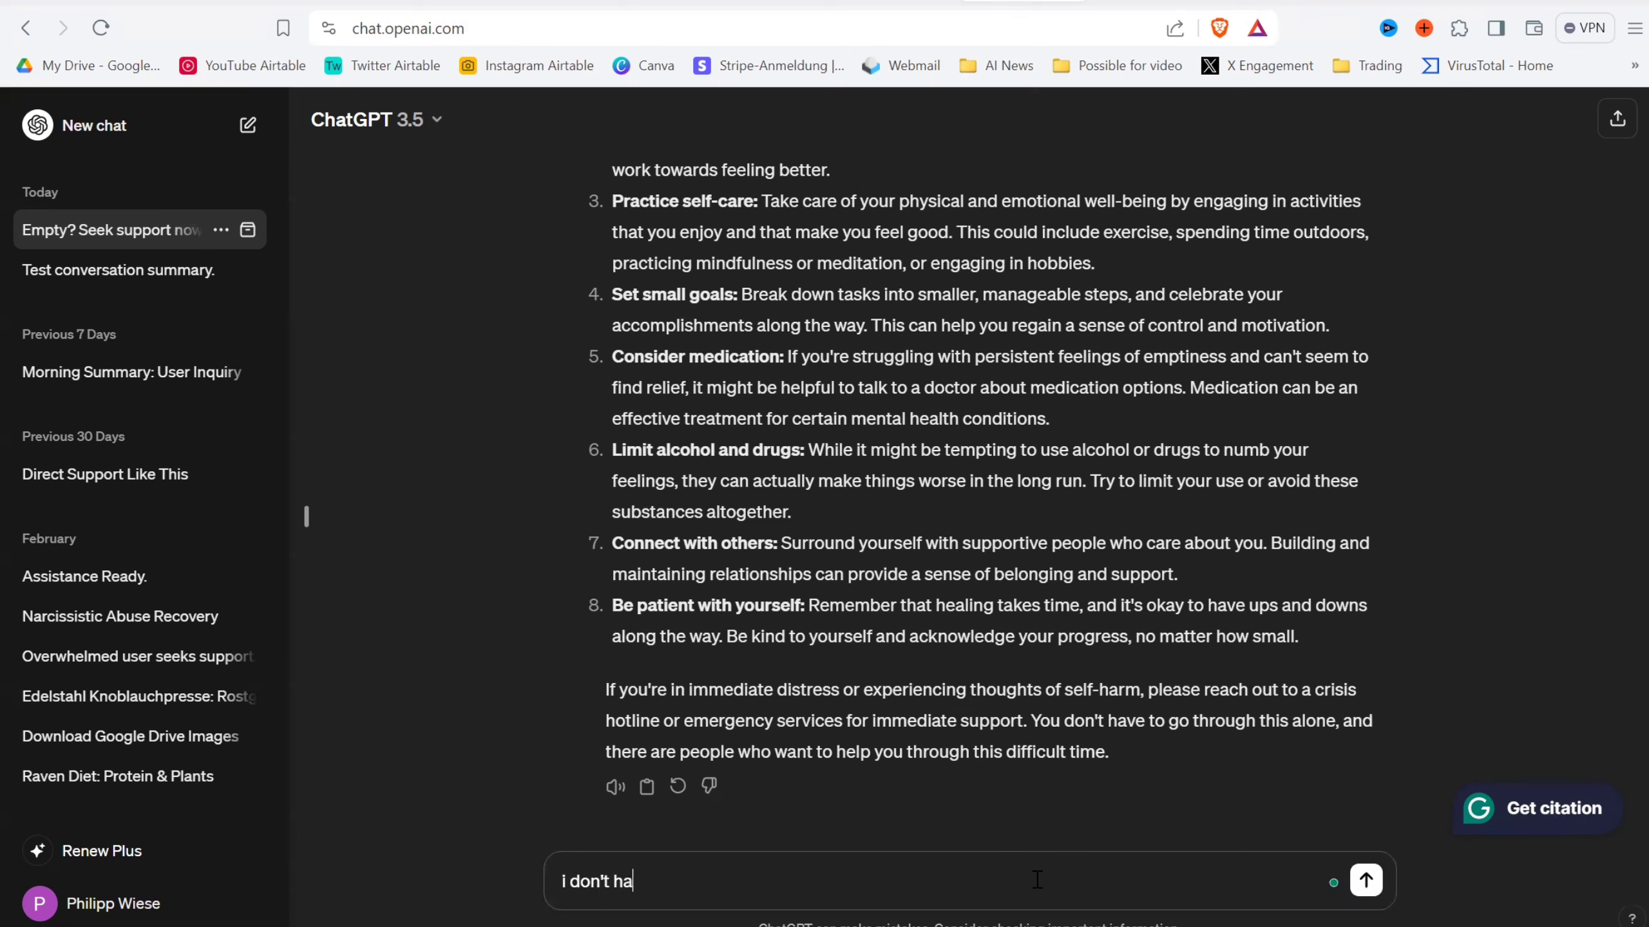
type("ve the drive to do ")
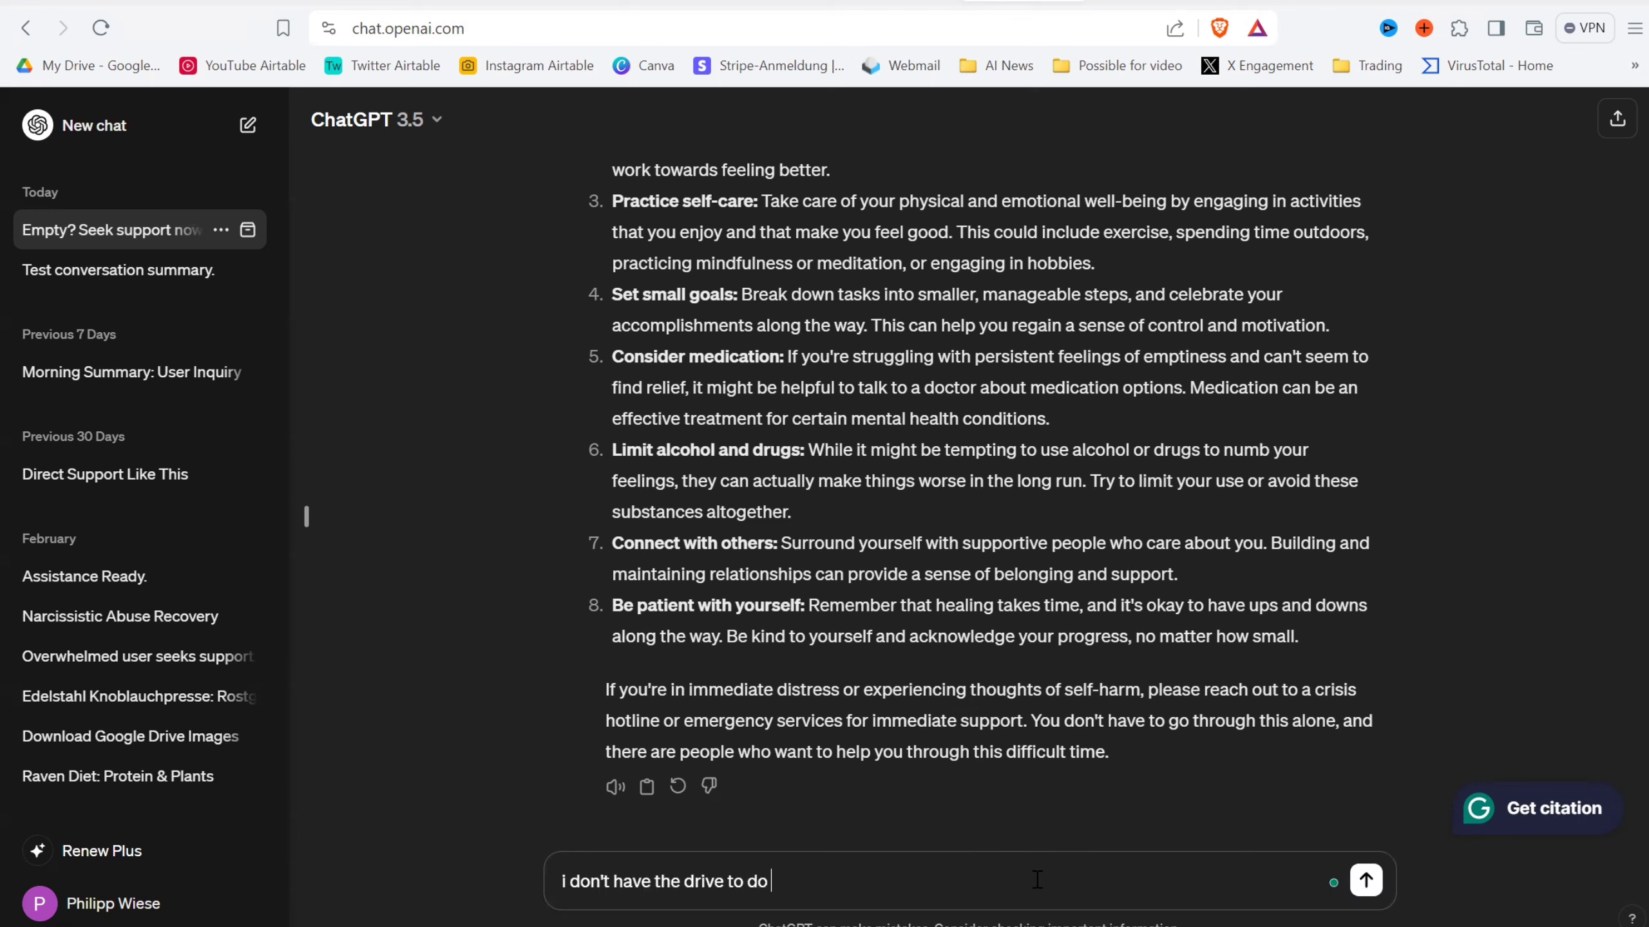
type("anything, everythign feels meanig")
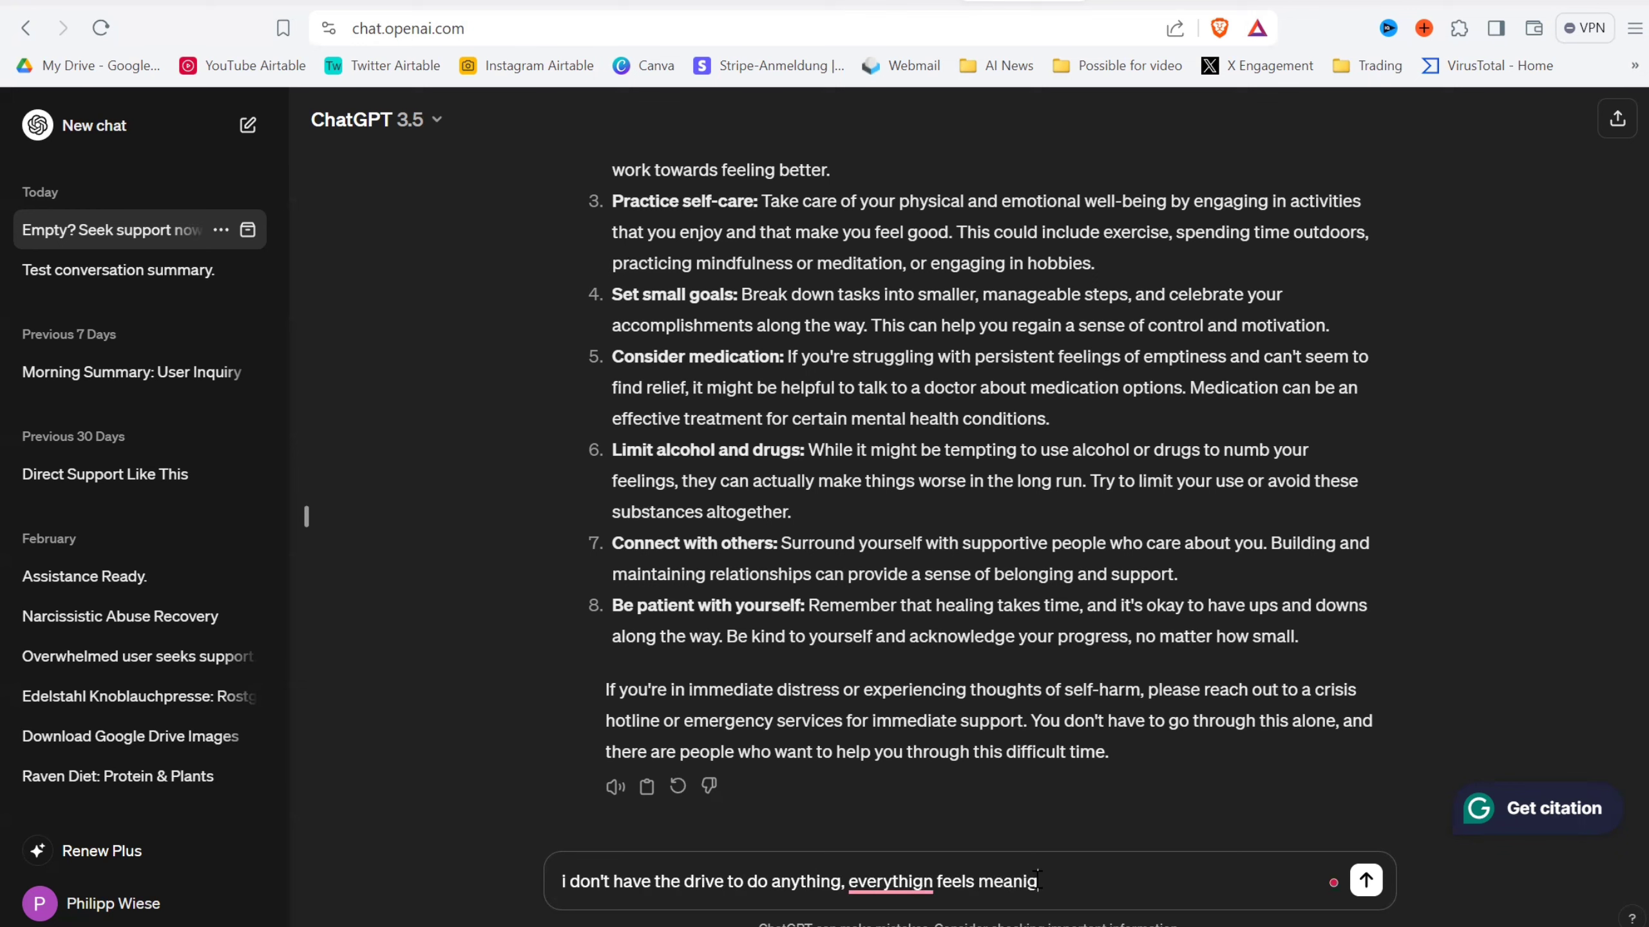
key("BackSpace")
type("ngless and I can't really tal")
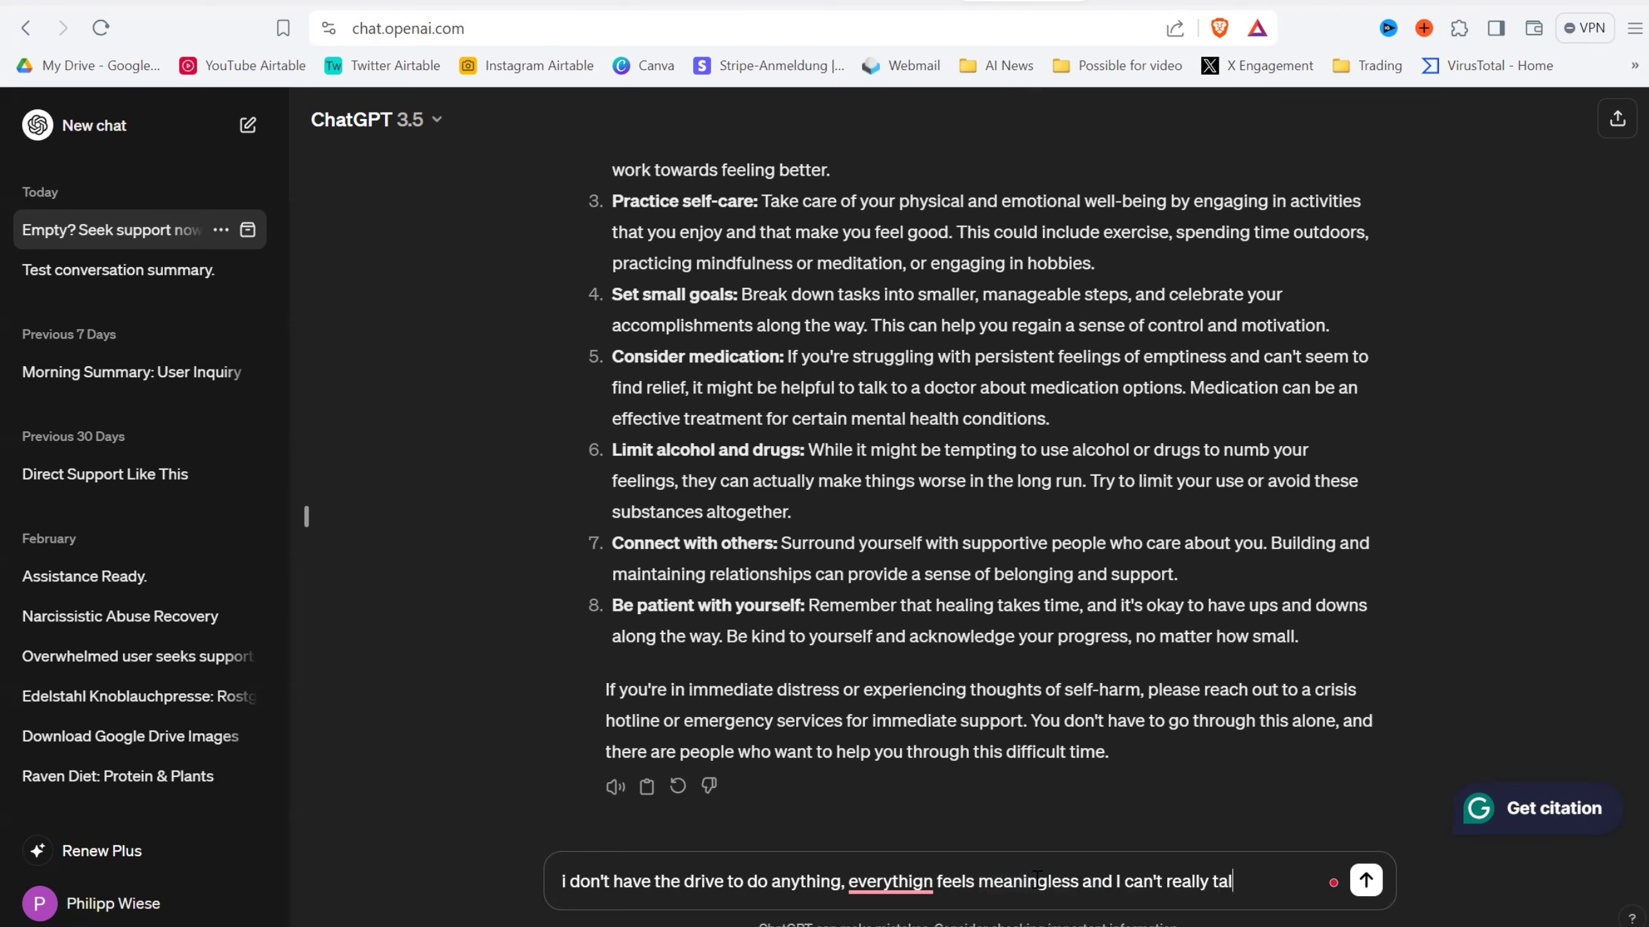
type("k to anyone")
key("Return")
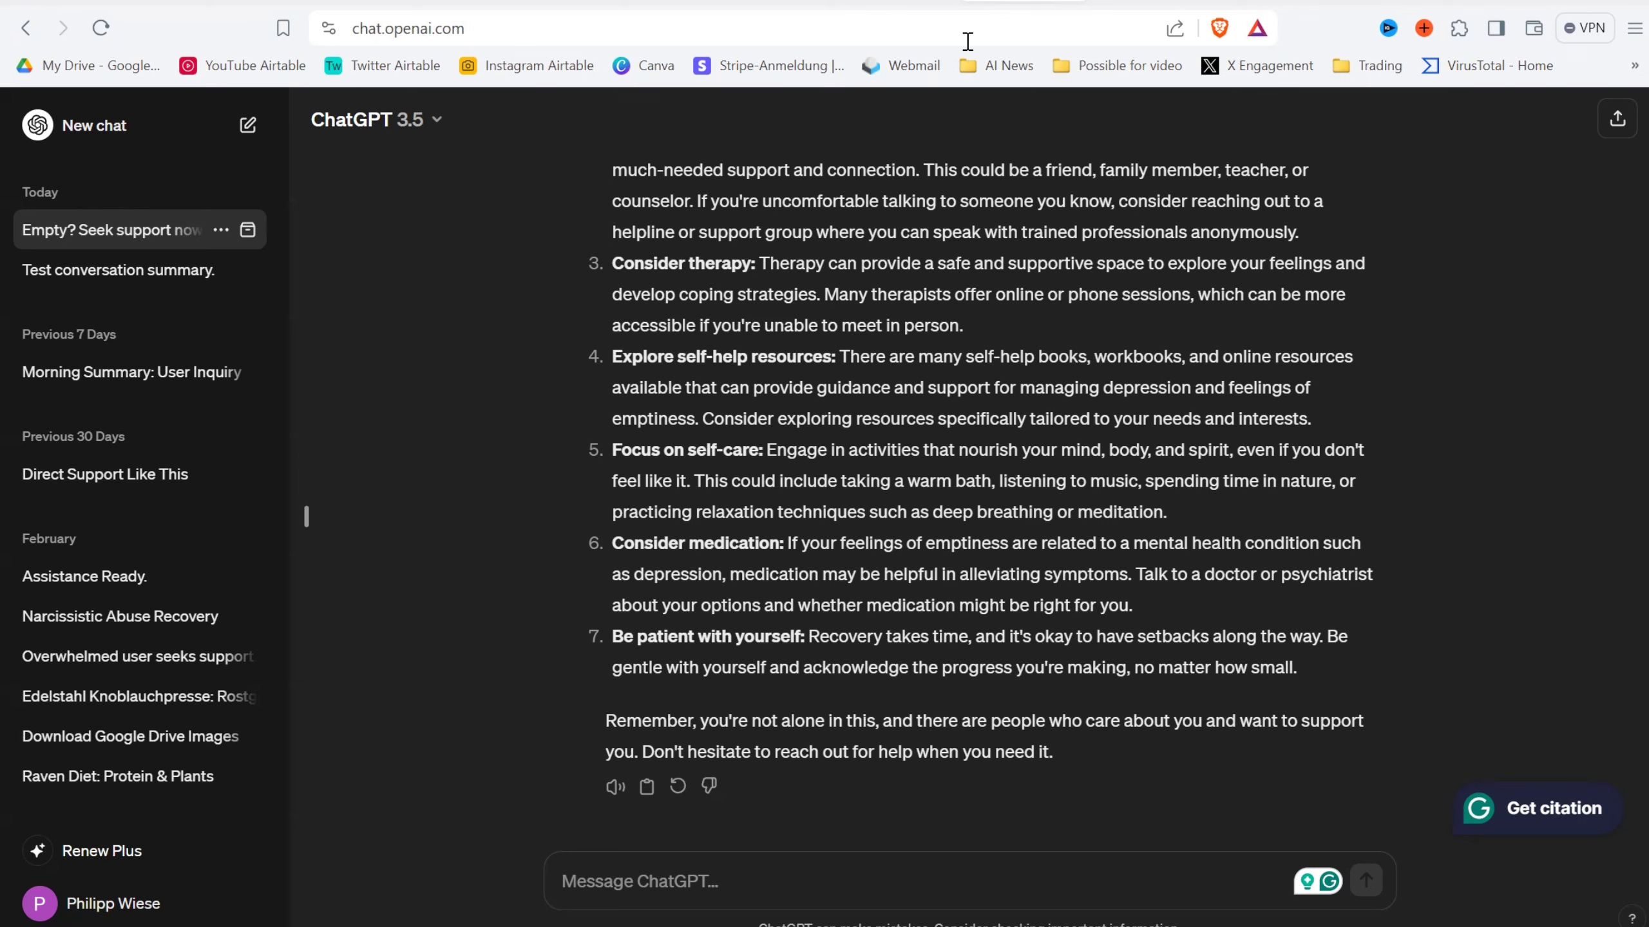
Switch to Pi and send "I feel empty every day and can't handle it any longer. I don't know what to do" in the new thread.
left_click(1136, 1)
type("I feel empty every day and can't handle it any longer. I don't know what to do")
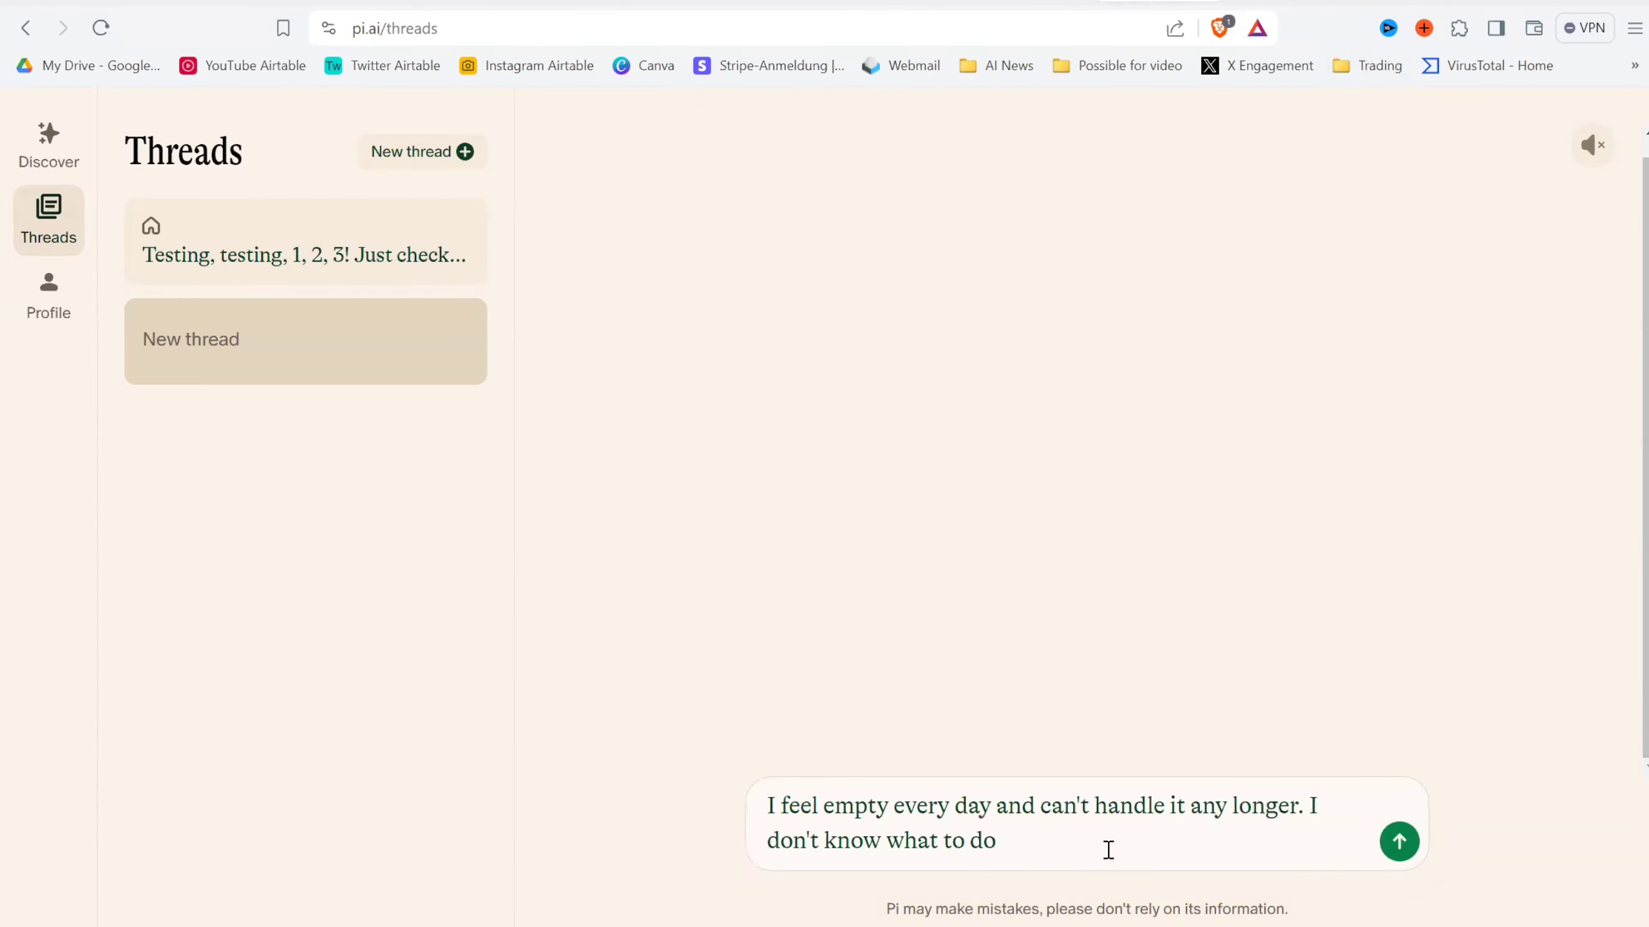
key("Return")
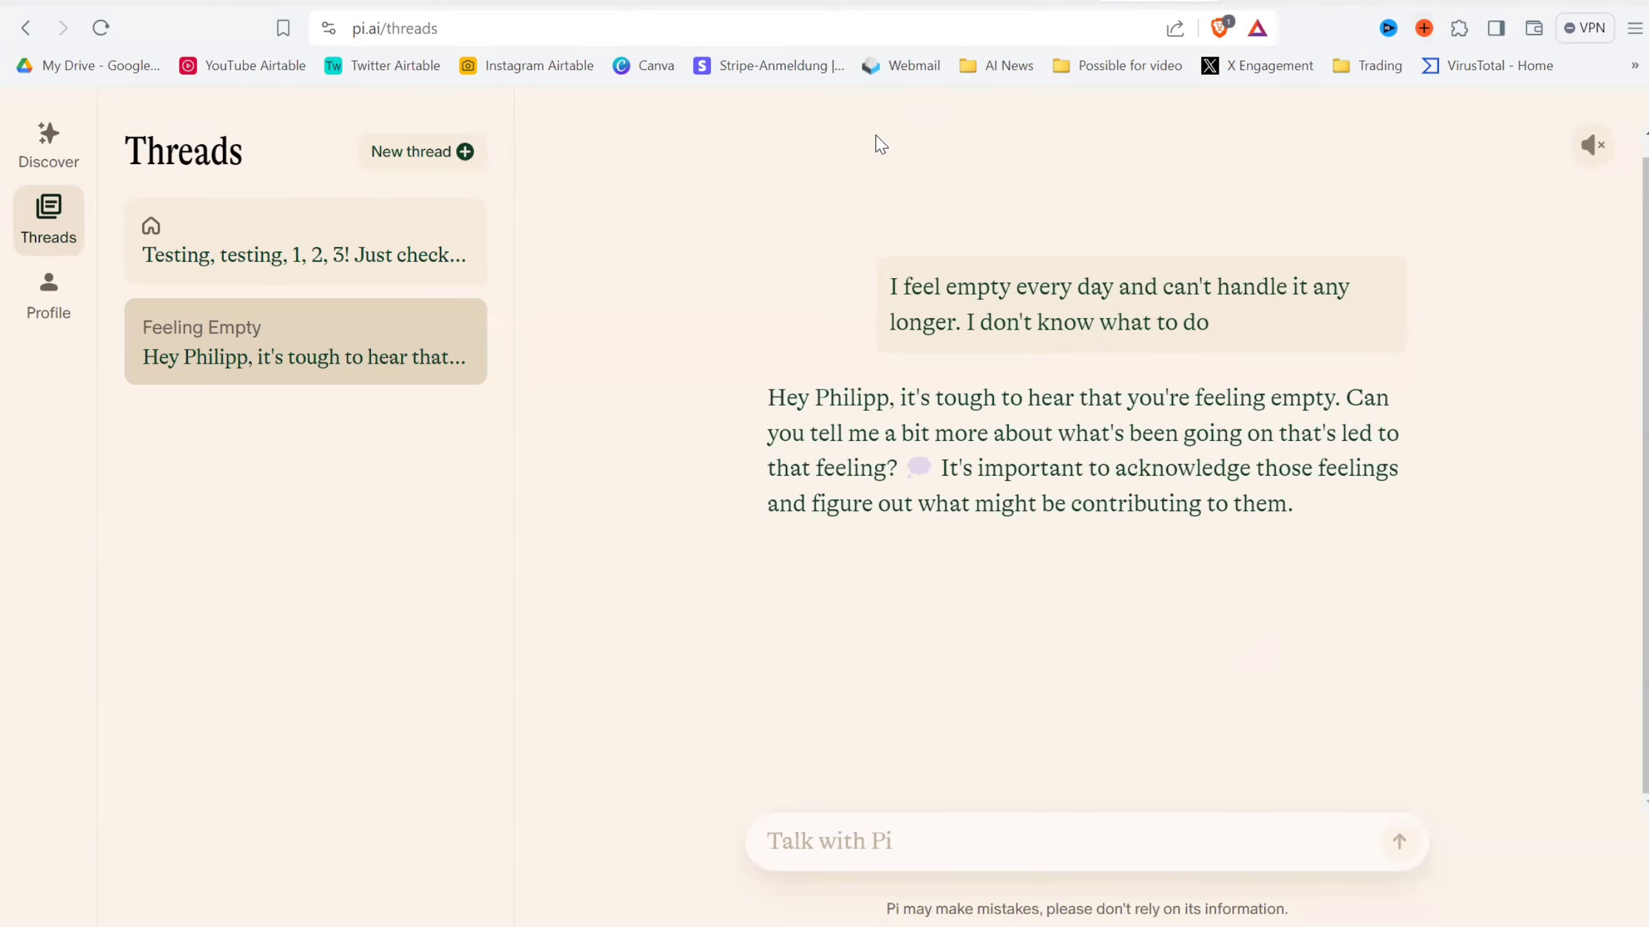
Reply to Pi with "I don't know my life is good but I just don't enjoy it at all. Infact I feel like I hate myself".
left_click(1072, 841)
type("I don't know my ")
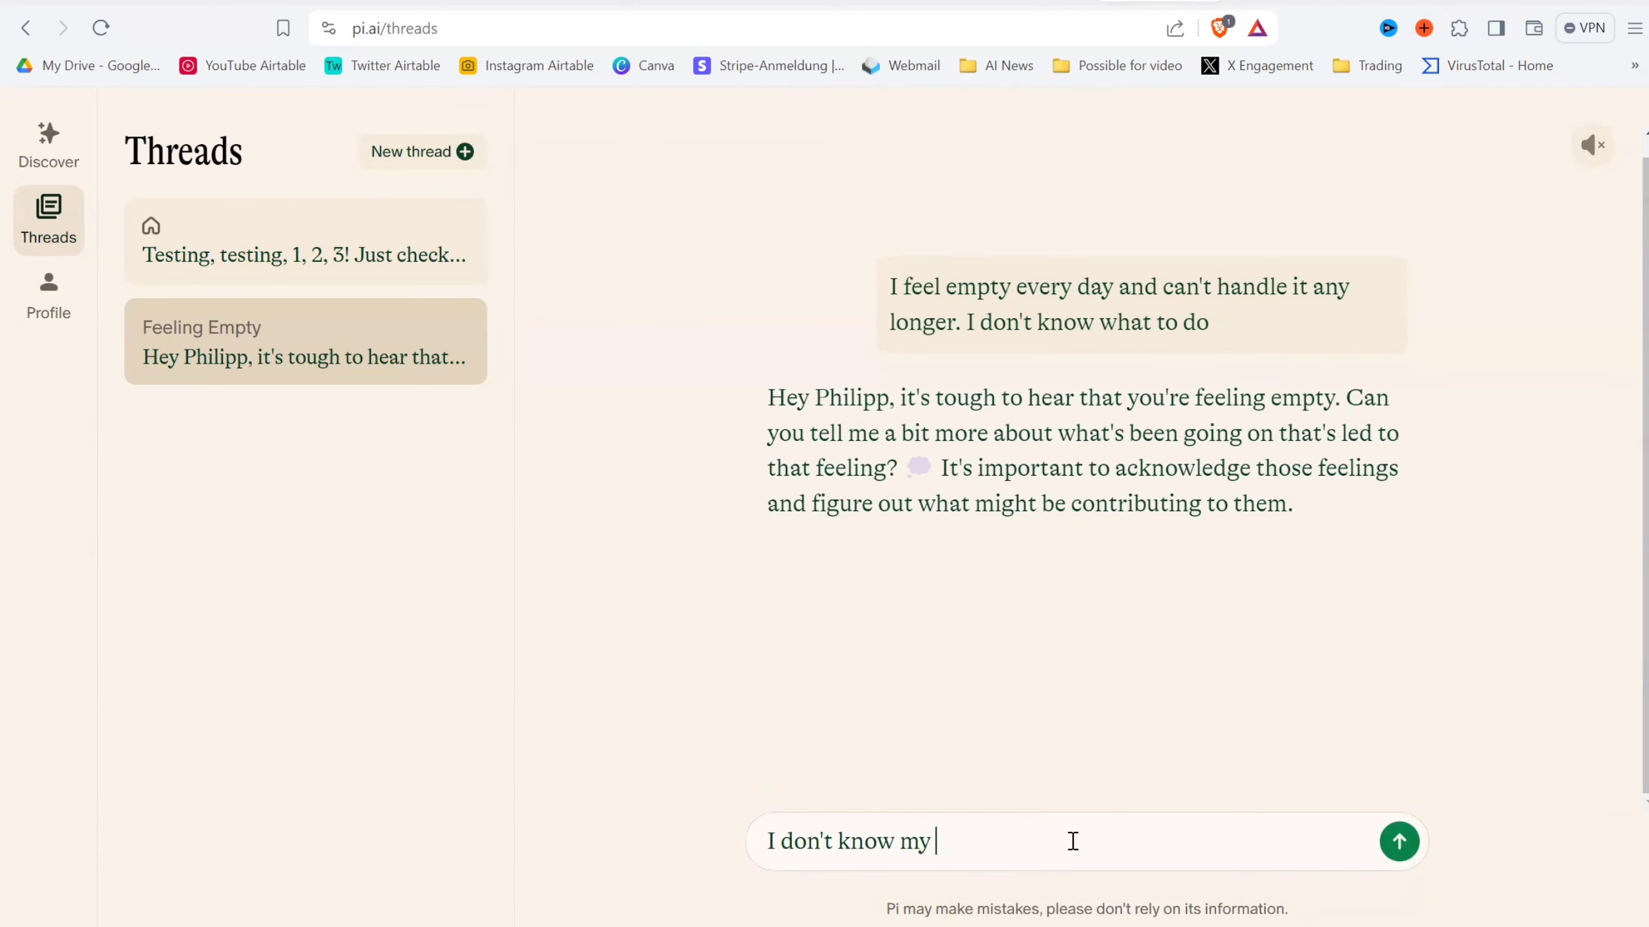
type("life is good but ")
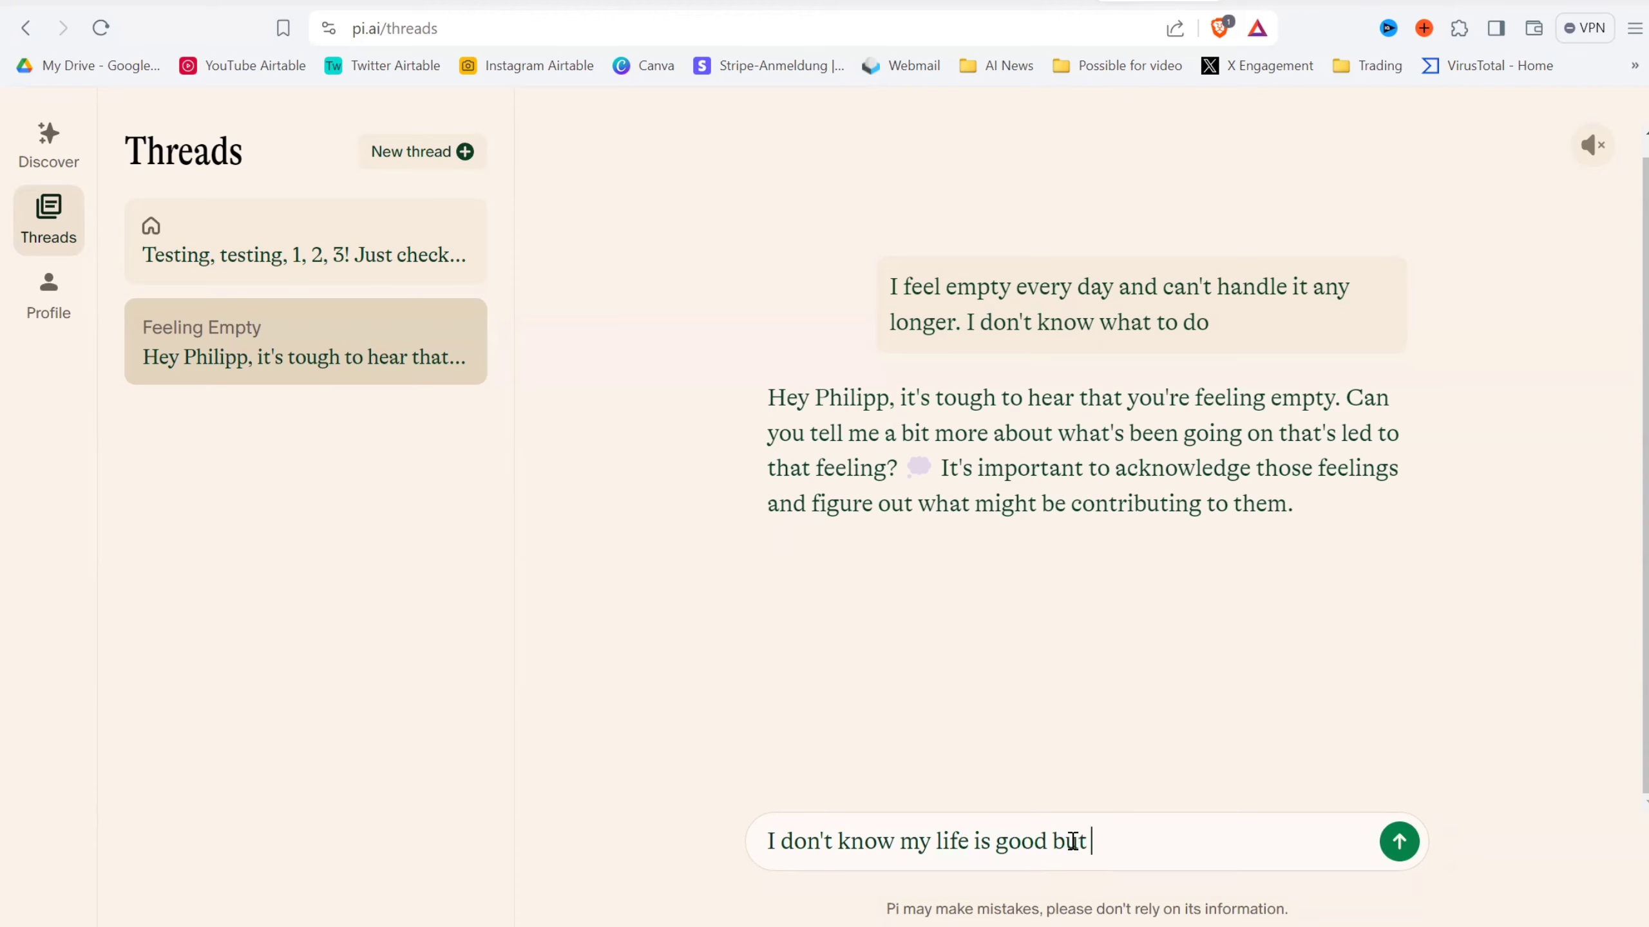
type("I just don't enjoy it at ")
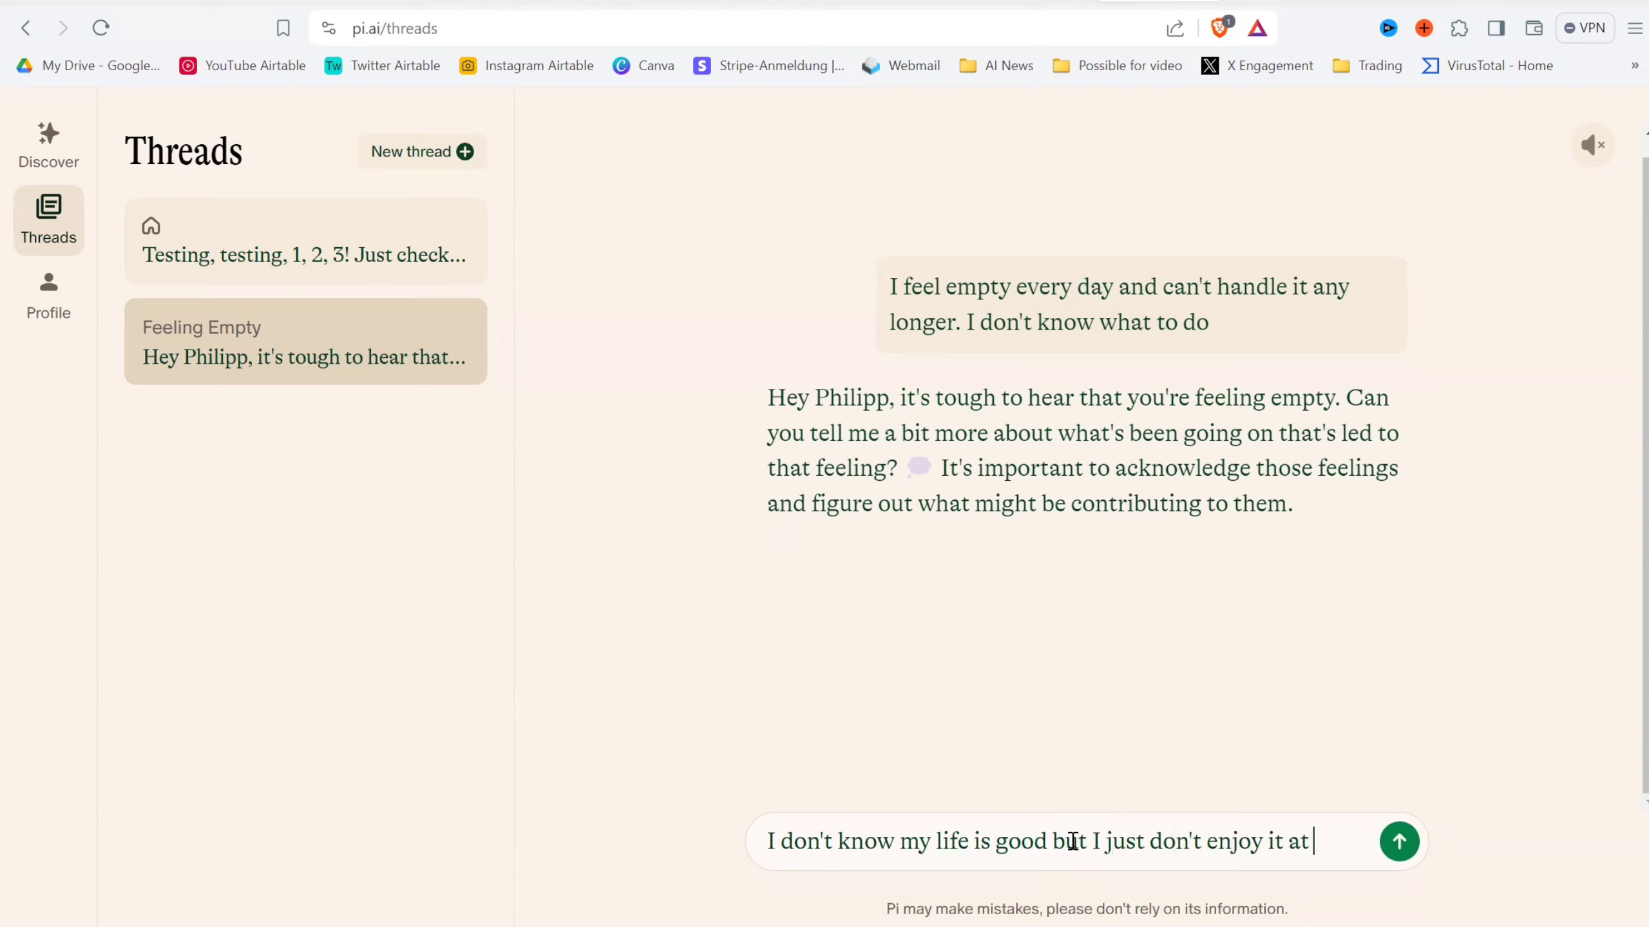
type("all. Infact ")
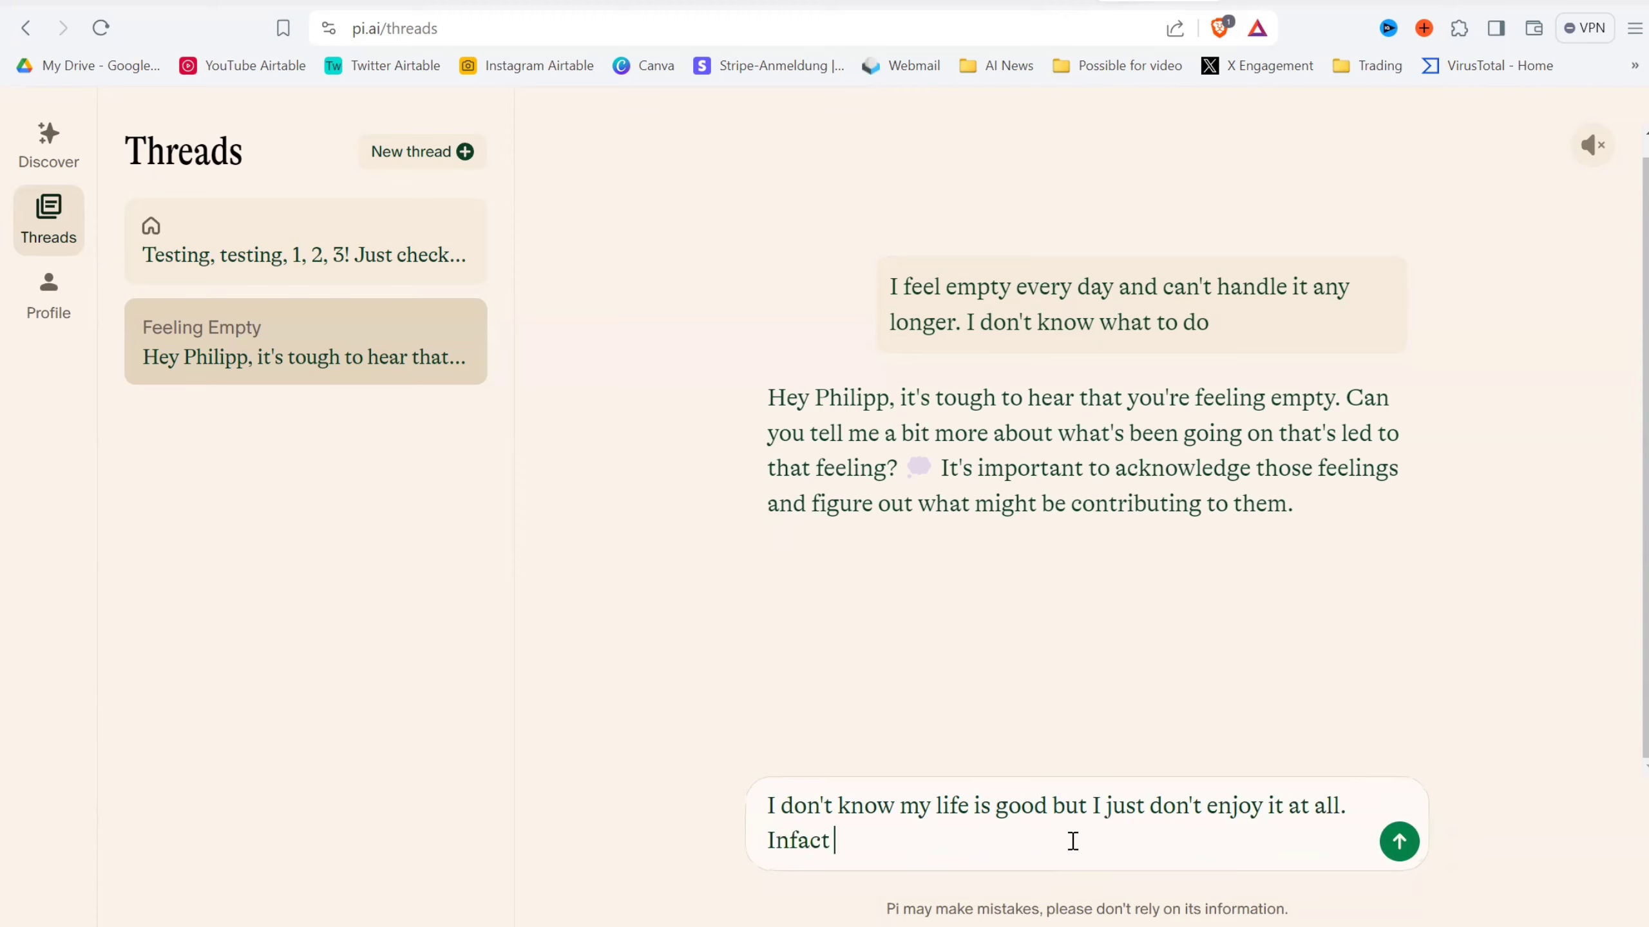
type("I feel like I hate myself")
key("Return")
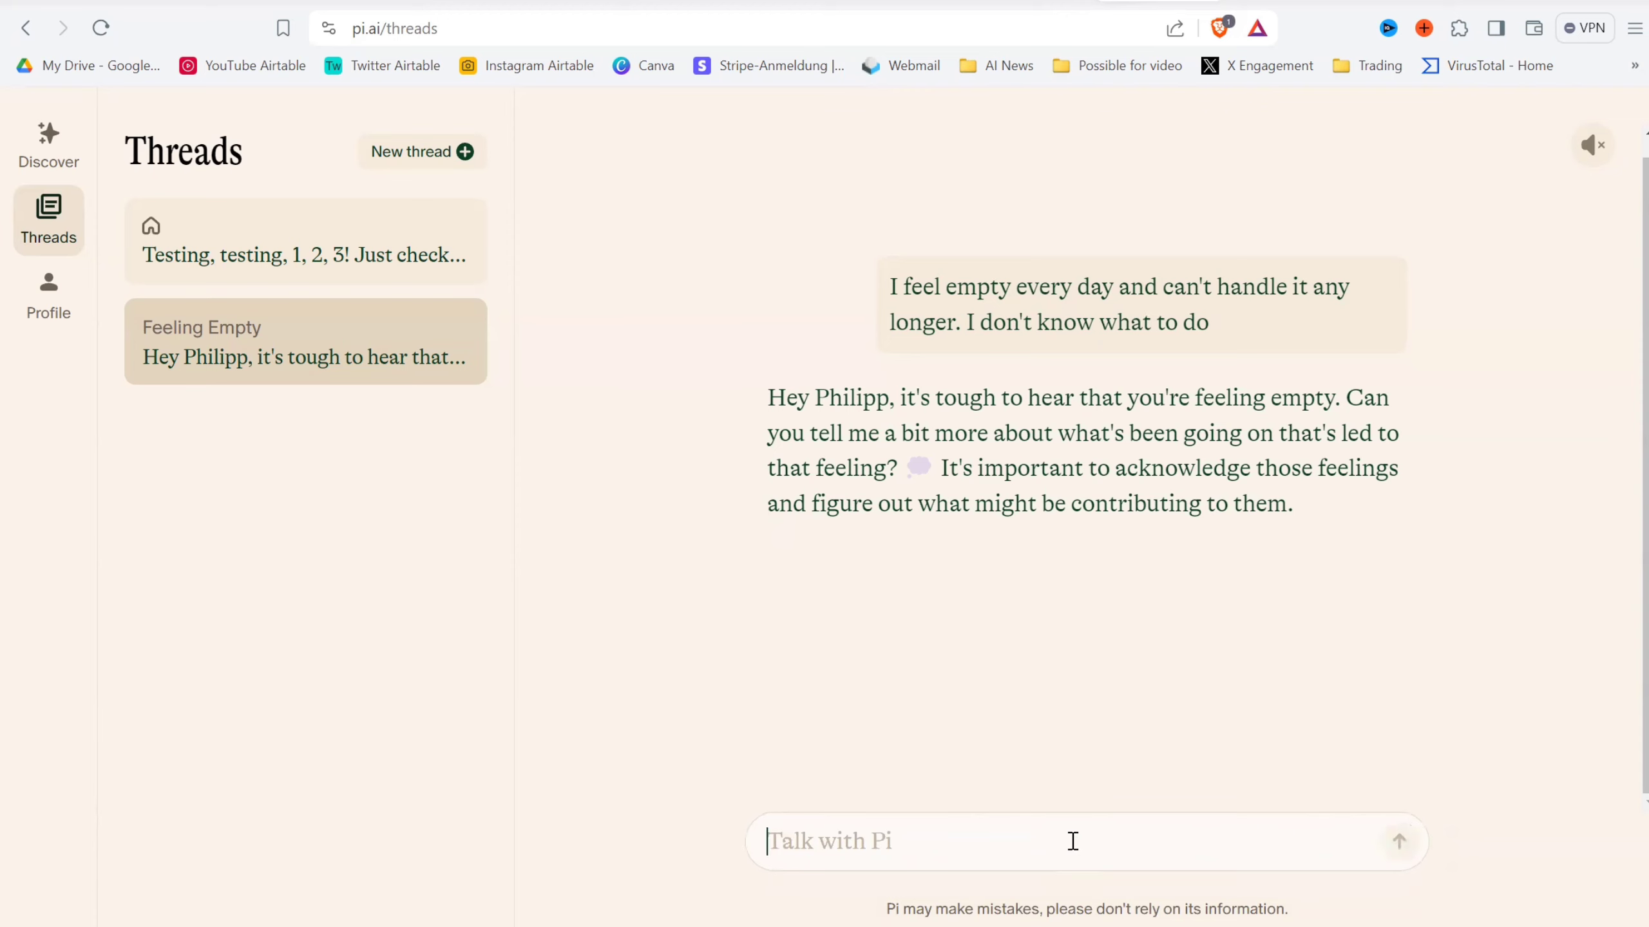
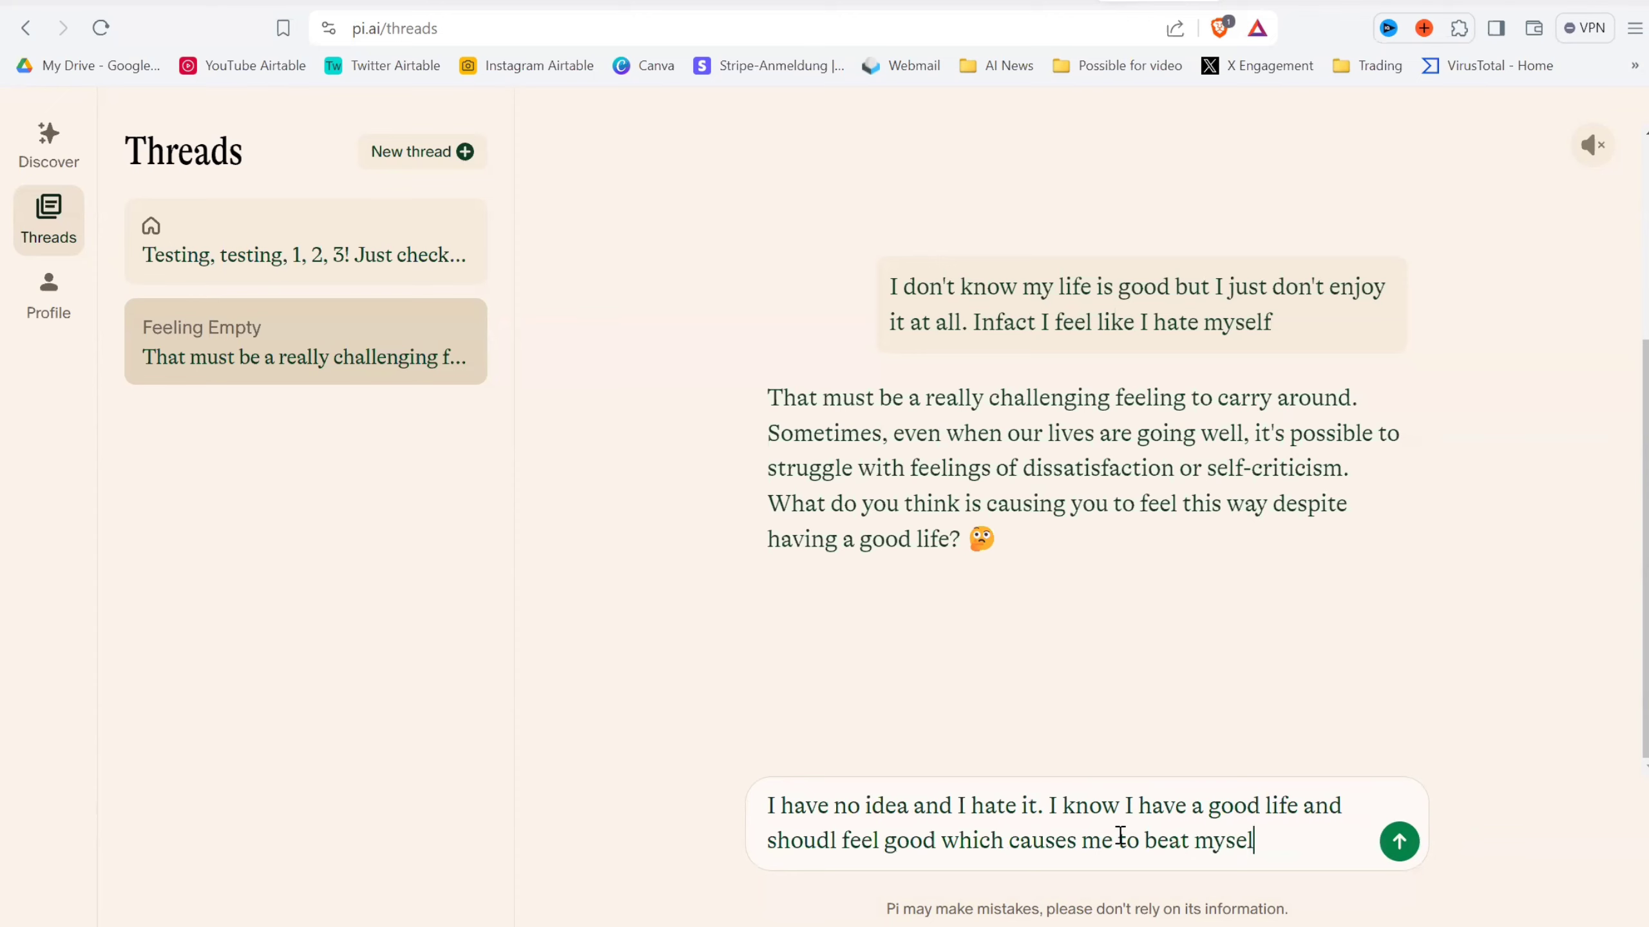
Finish the reply to Pi so it ends with "beat myself up about it even more" and send it.
type("t it even more")
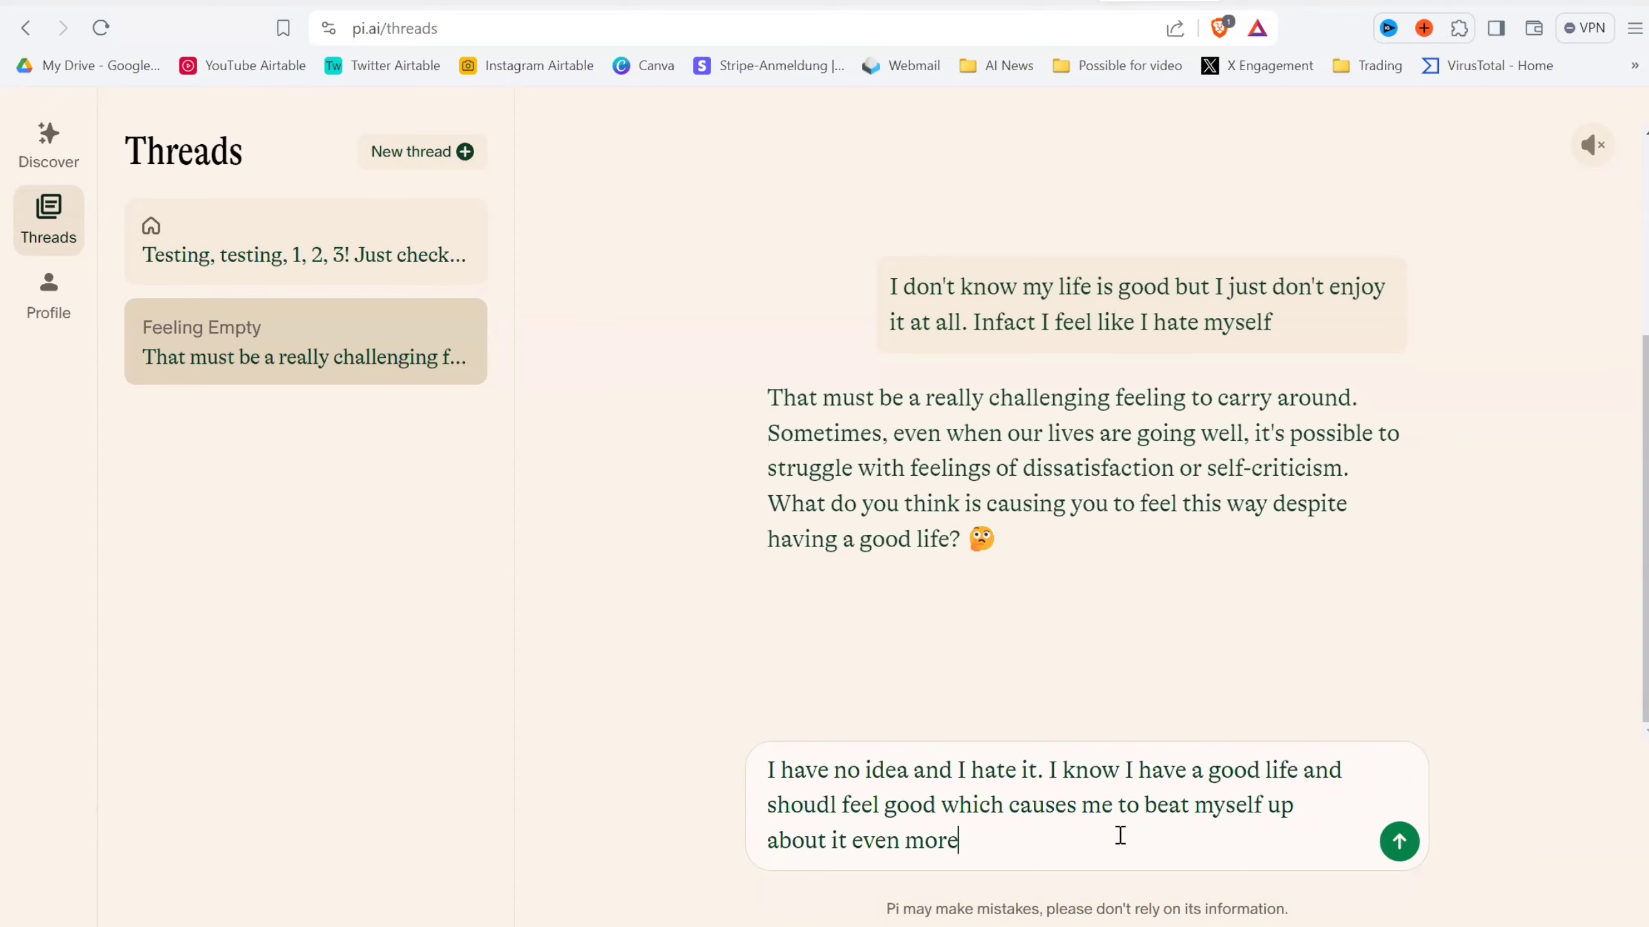
key("Return")
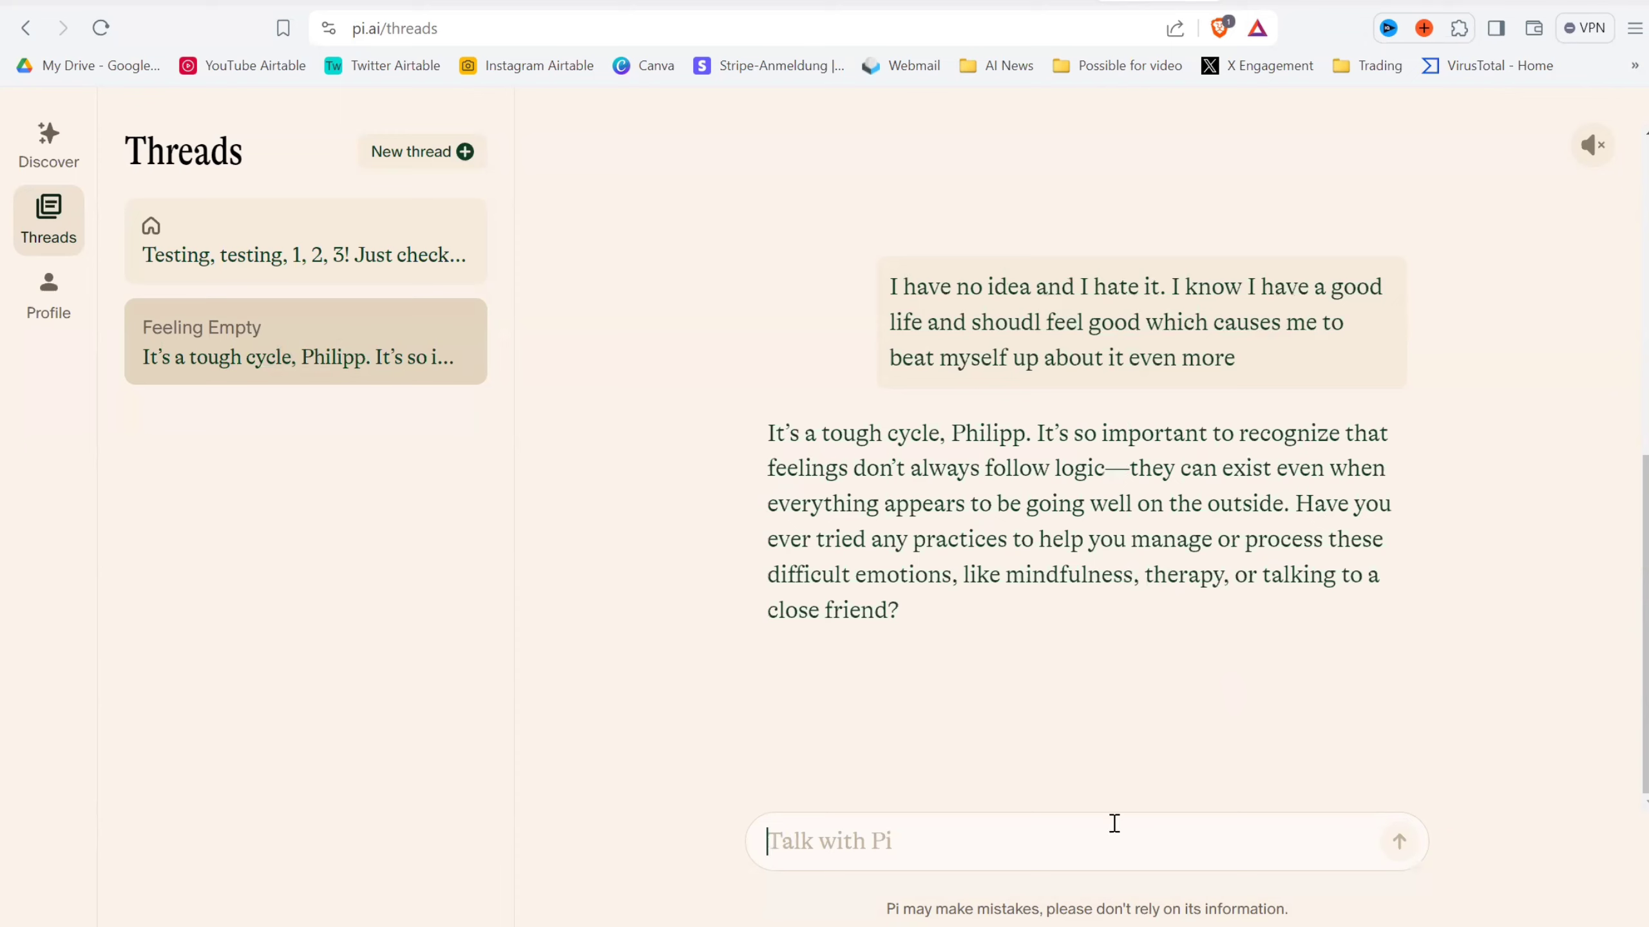
Start the answer to Pi's question about managing difficult emotions with "I don't feel like I can talk to anyone".
type("I")
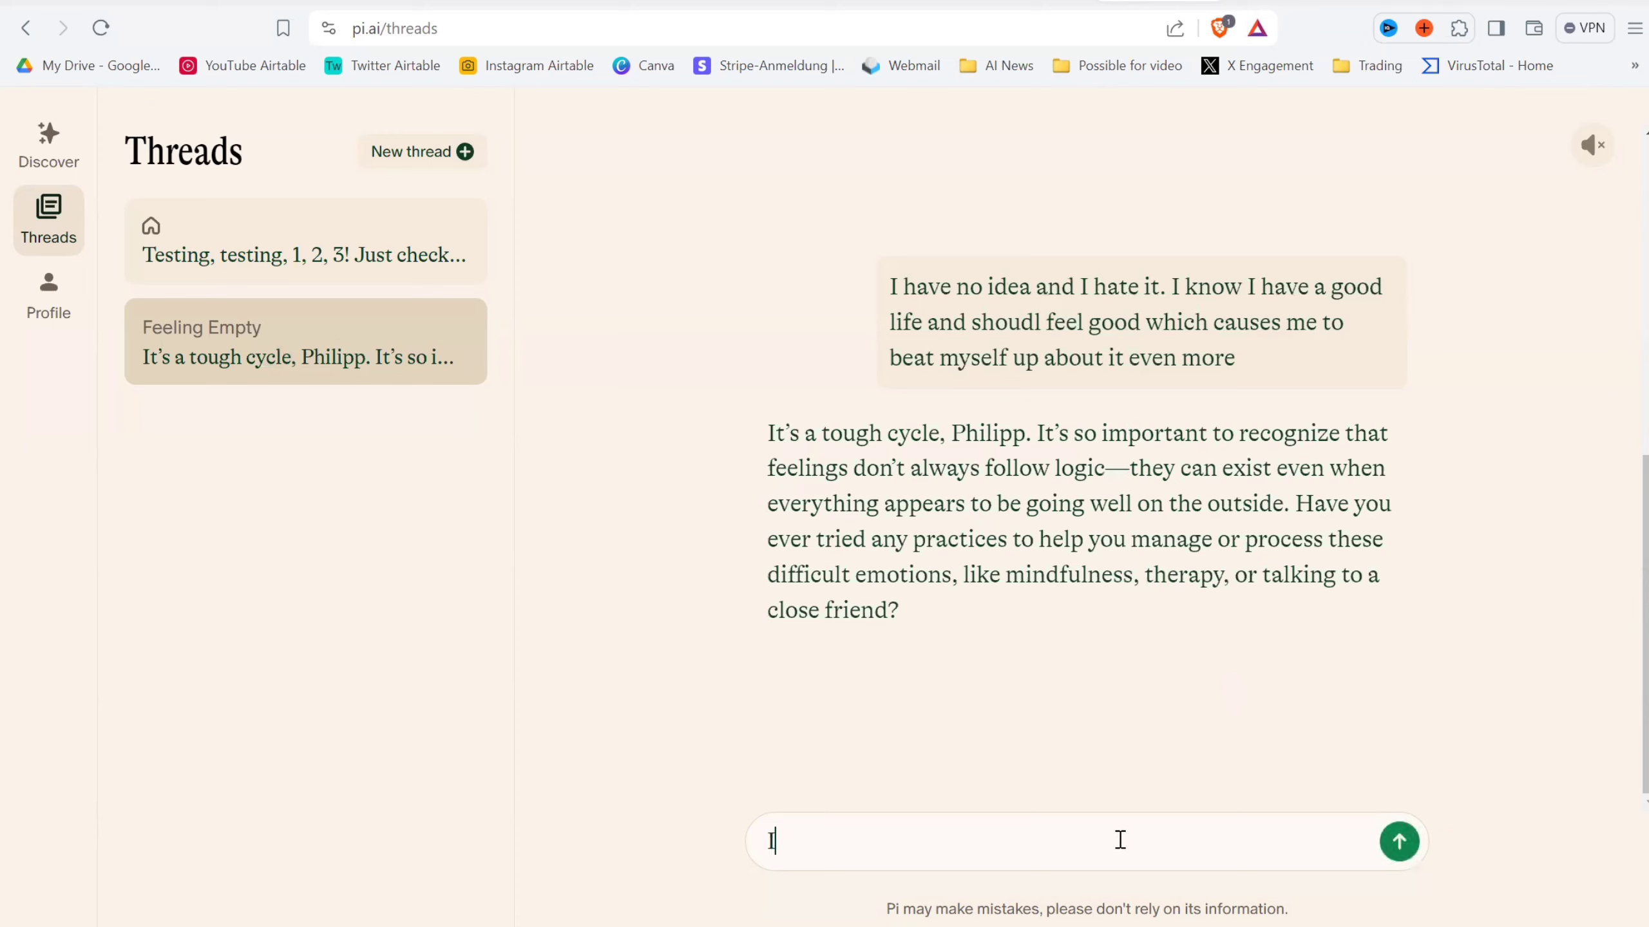
type(" don't fed")
key("BackSpace")
type("el like I can ")
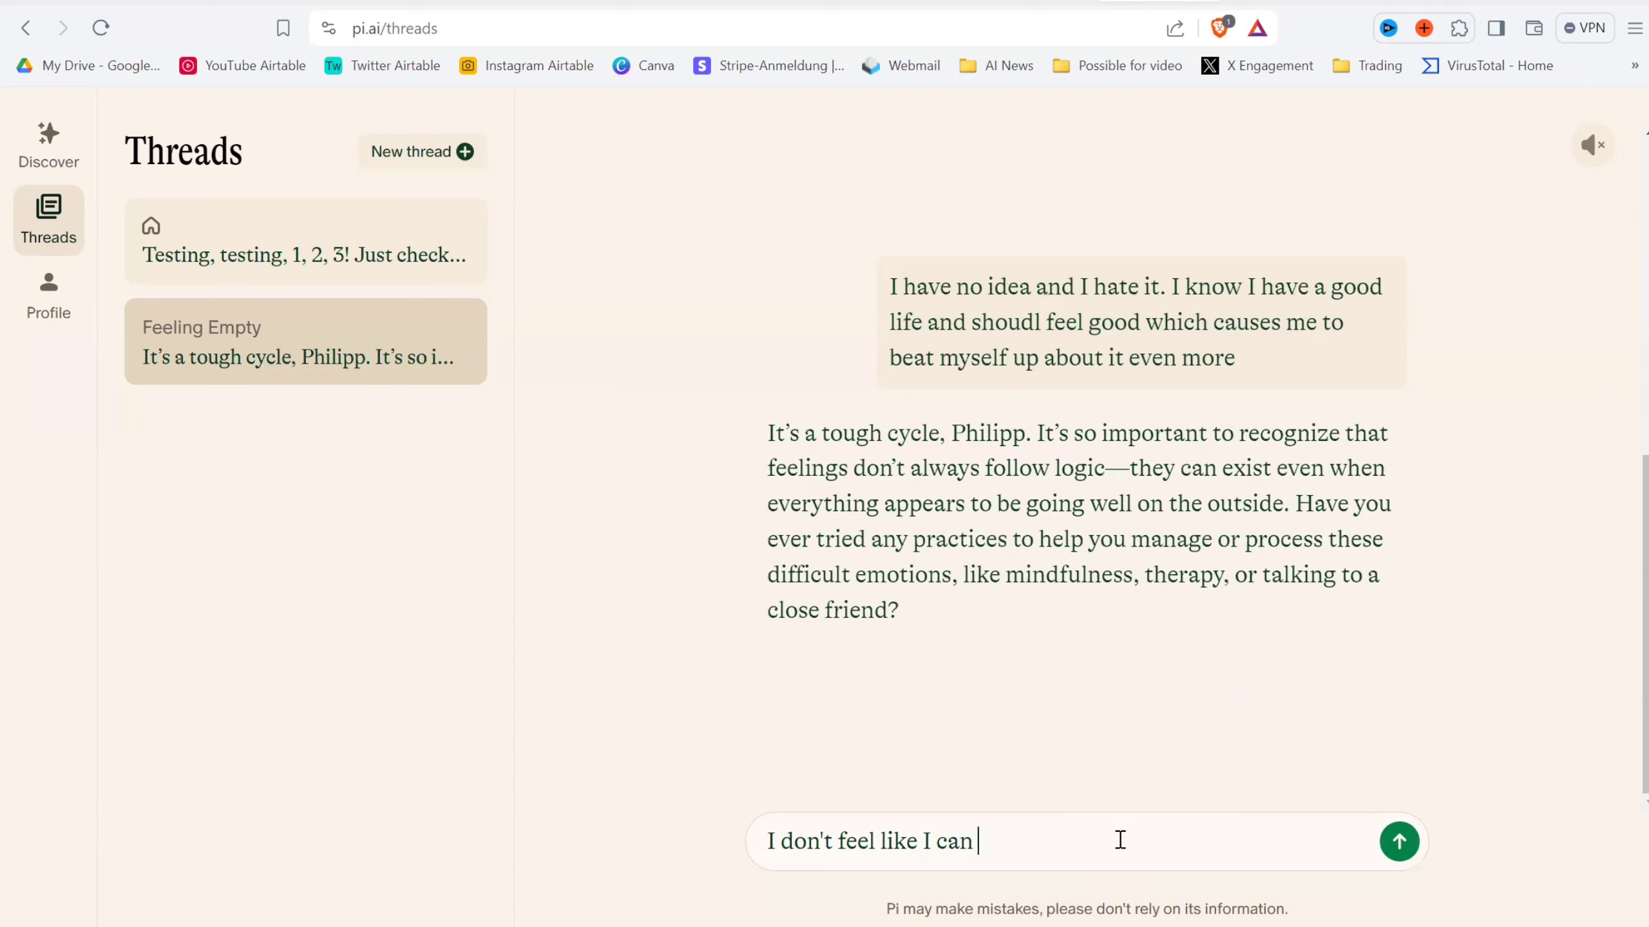
type("talk to anyone")
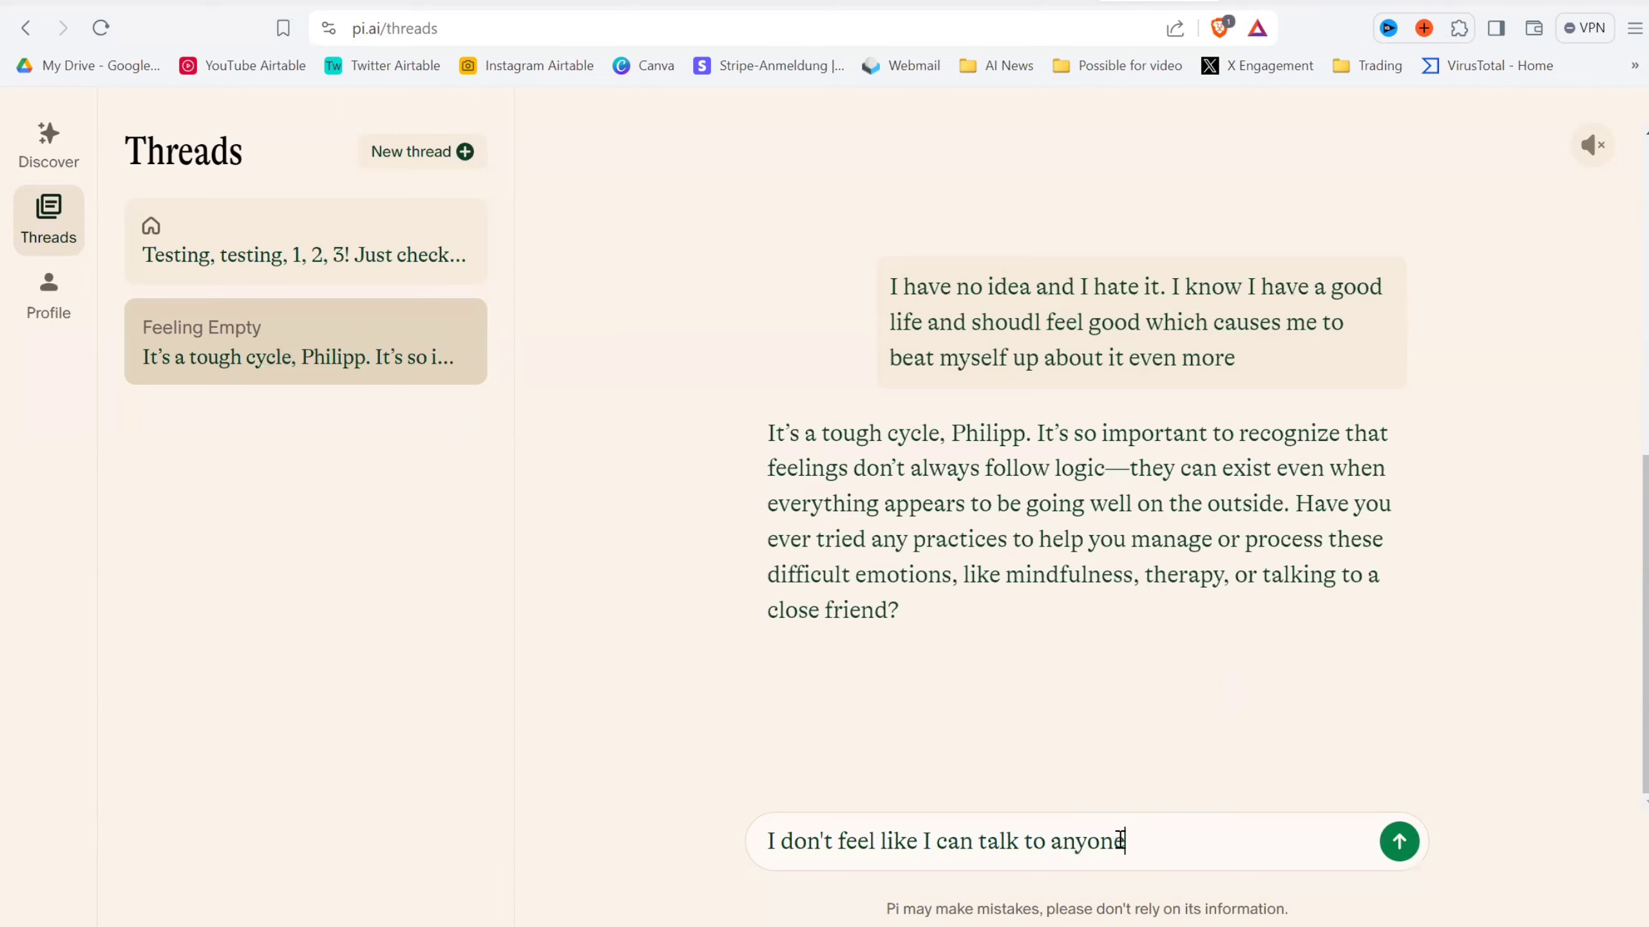
Add "I'm not sure what to do, it feels like I am just wasting my life away with doing nothign and feeling bad" and send it.
type(". I'm not sure what d")
key("BackSpace")
type("to")
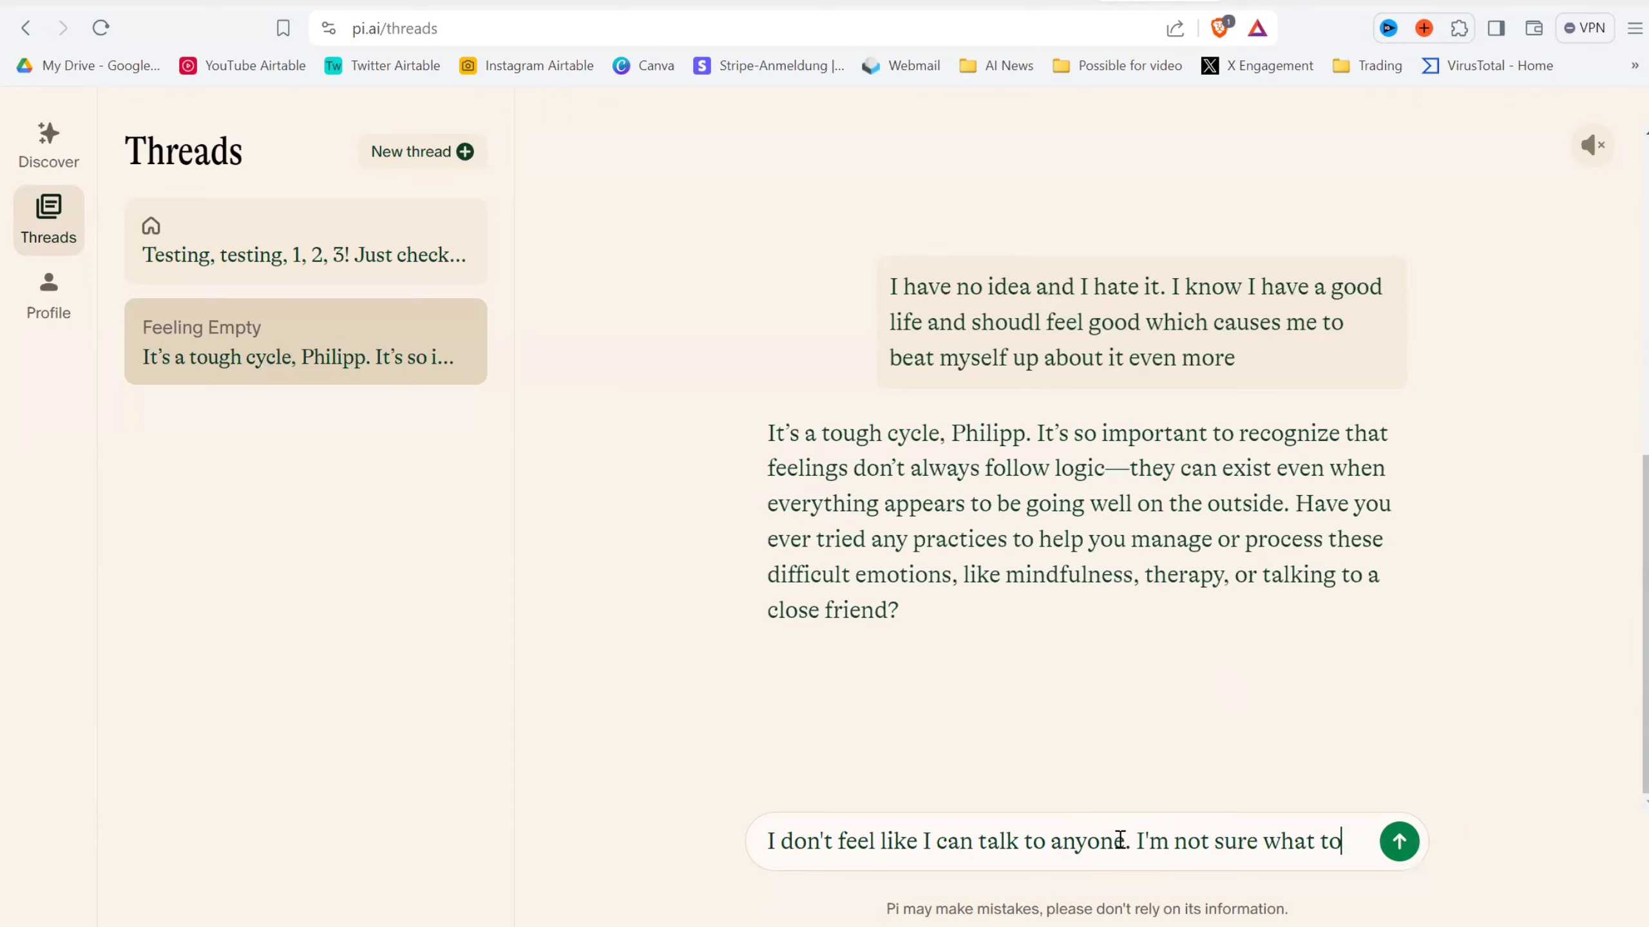
type(" do, it feels")
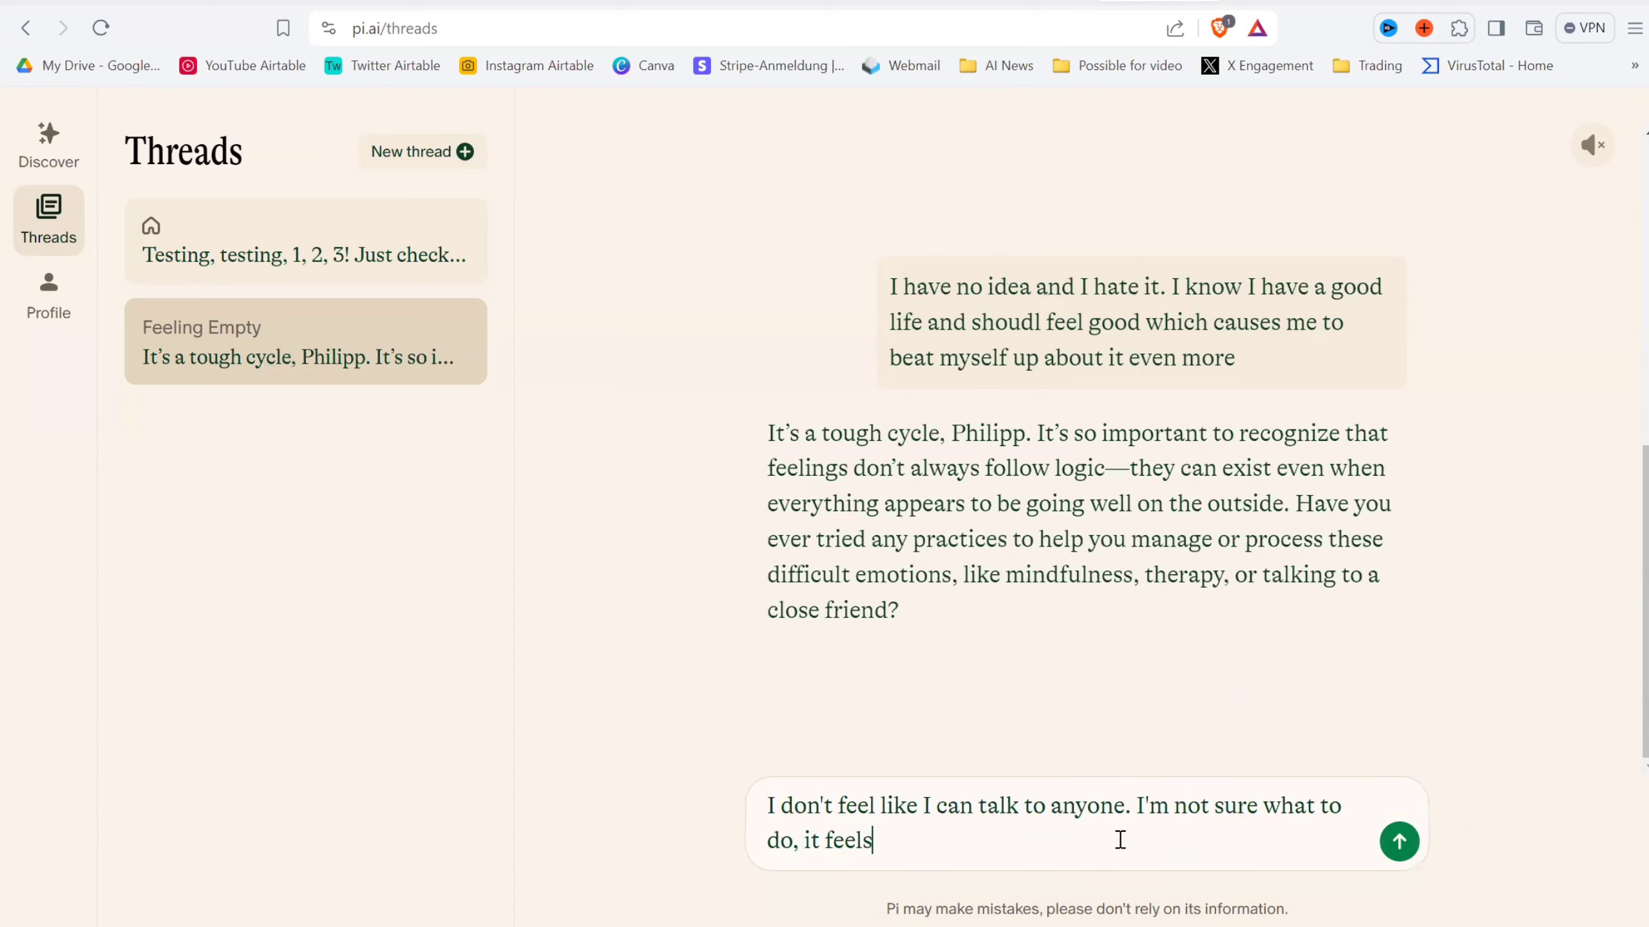
type(" like I am just wasting my ")
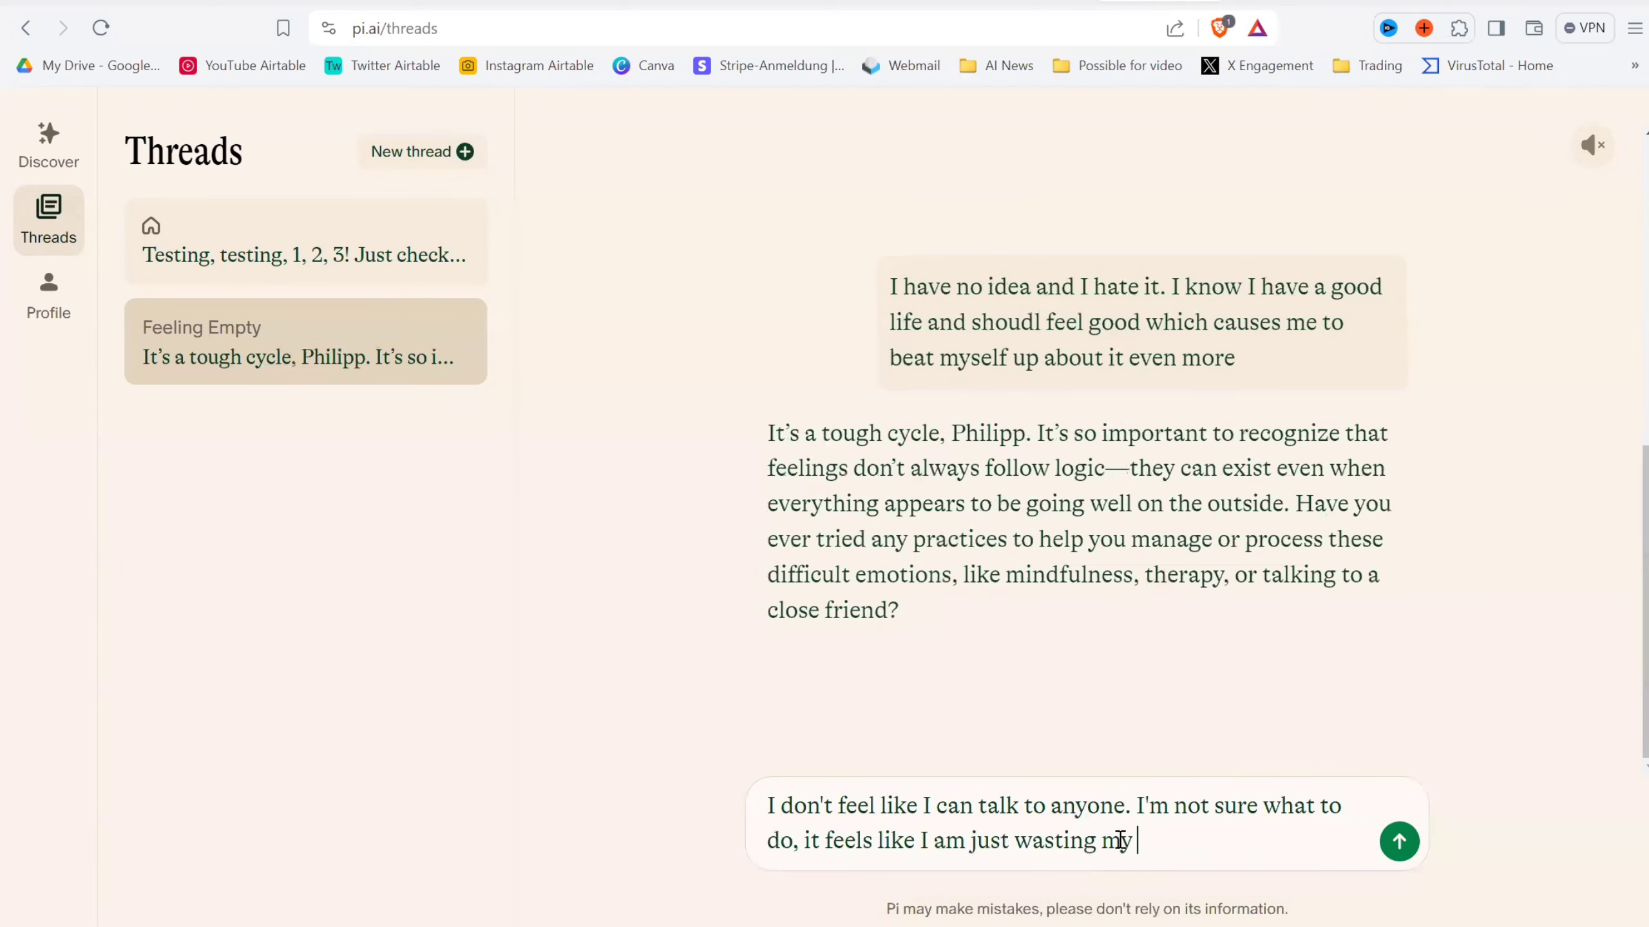
type("life away with")
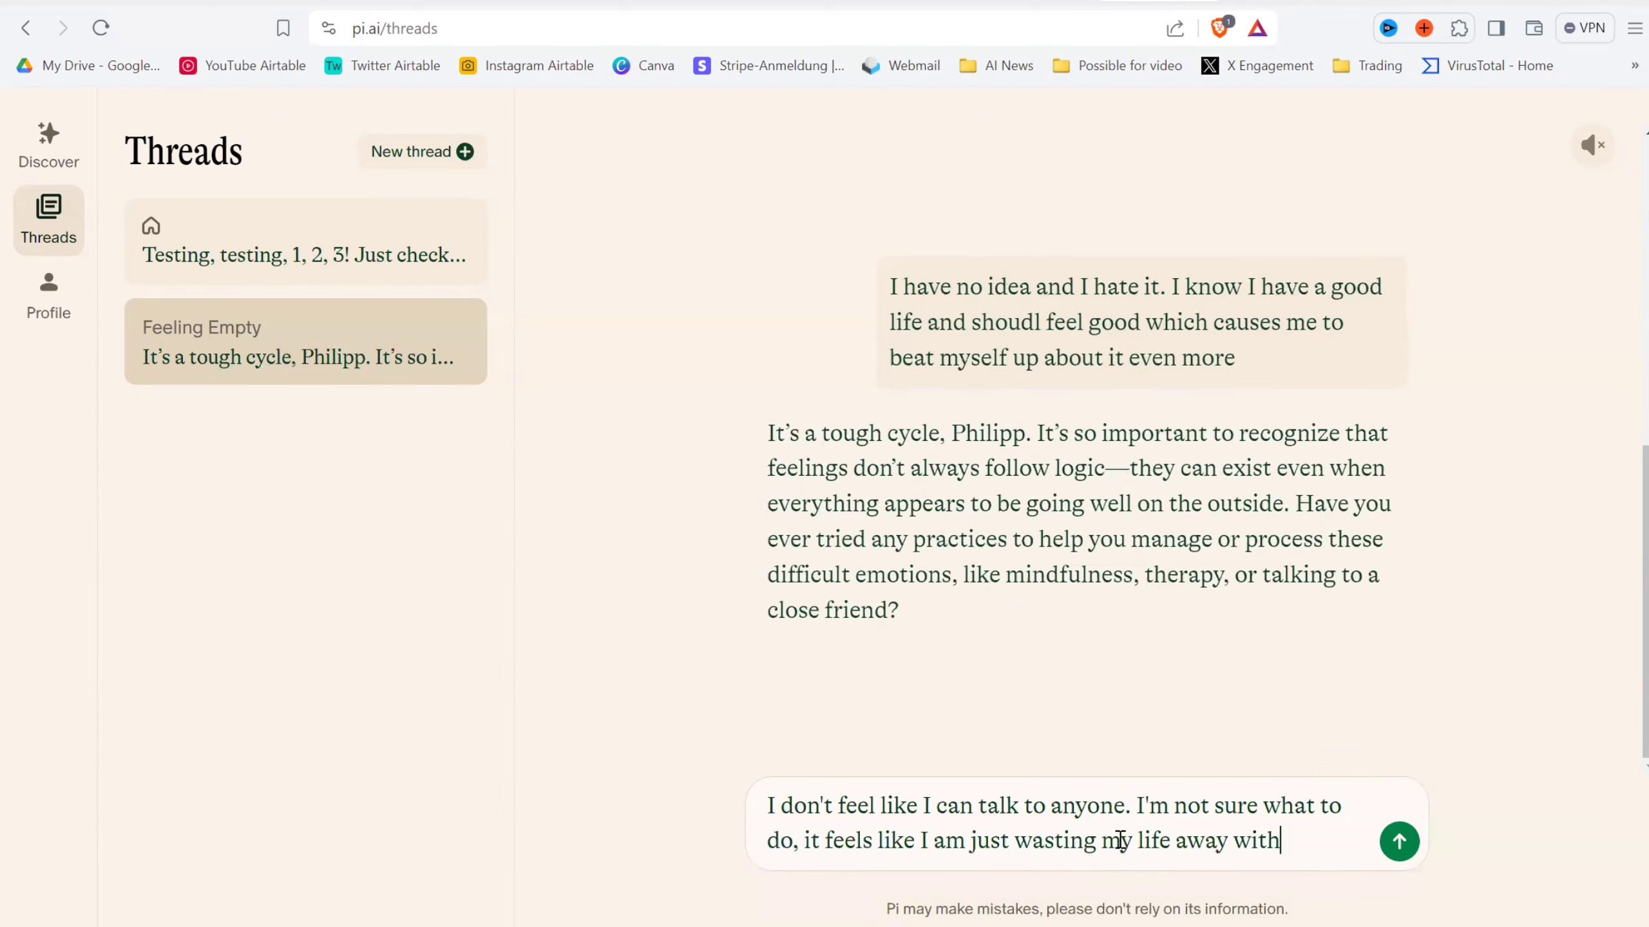
type(" doing nothign")
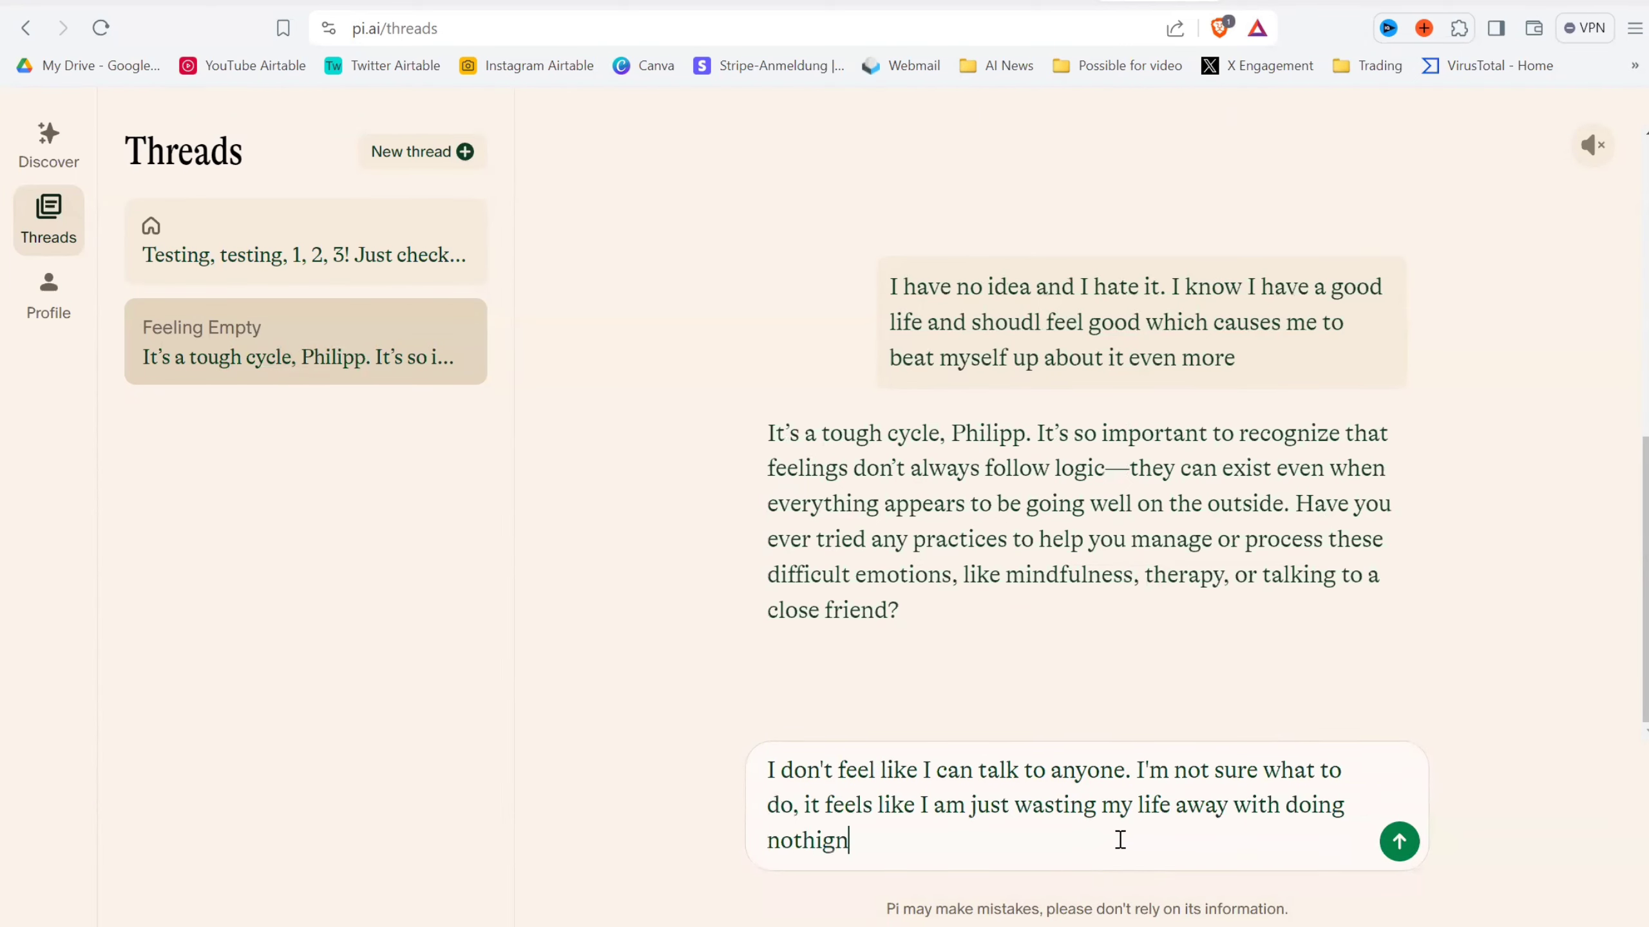
type(" and feeling bad")
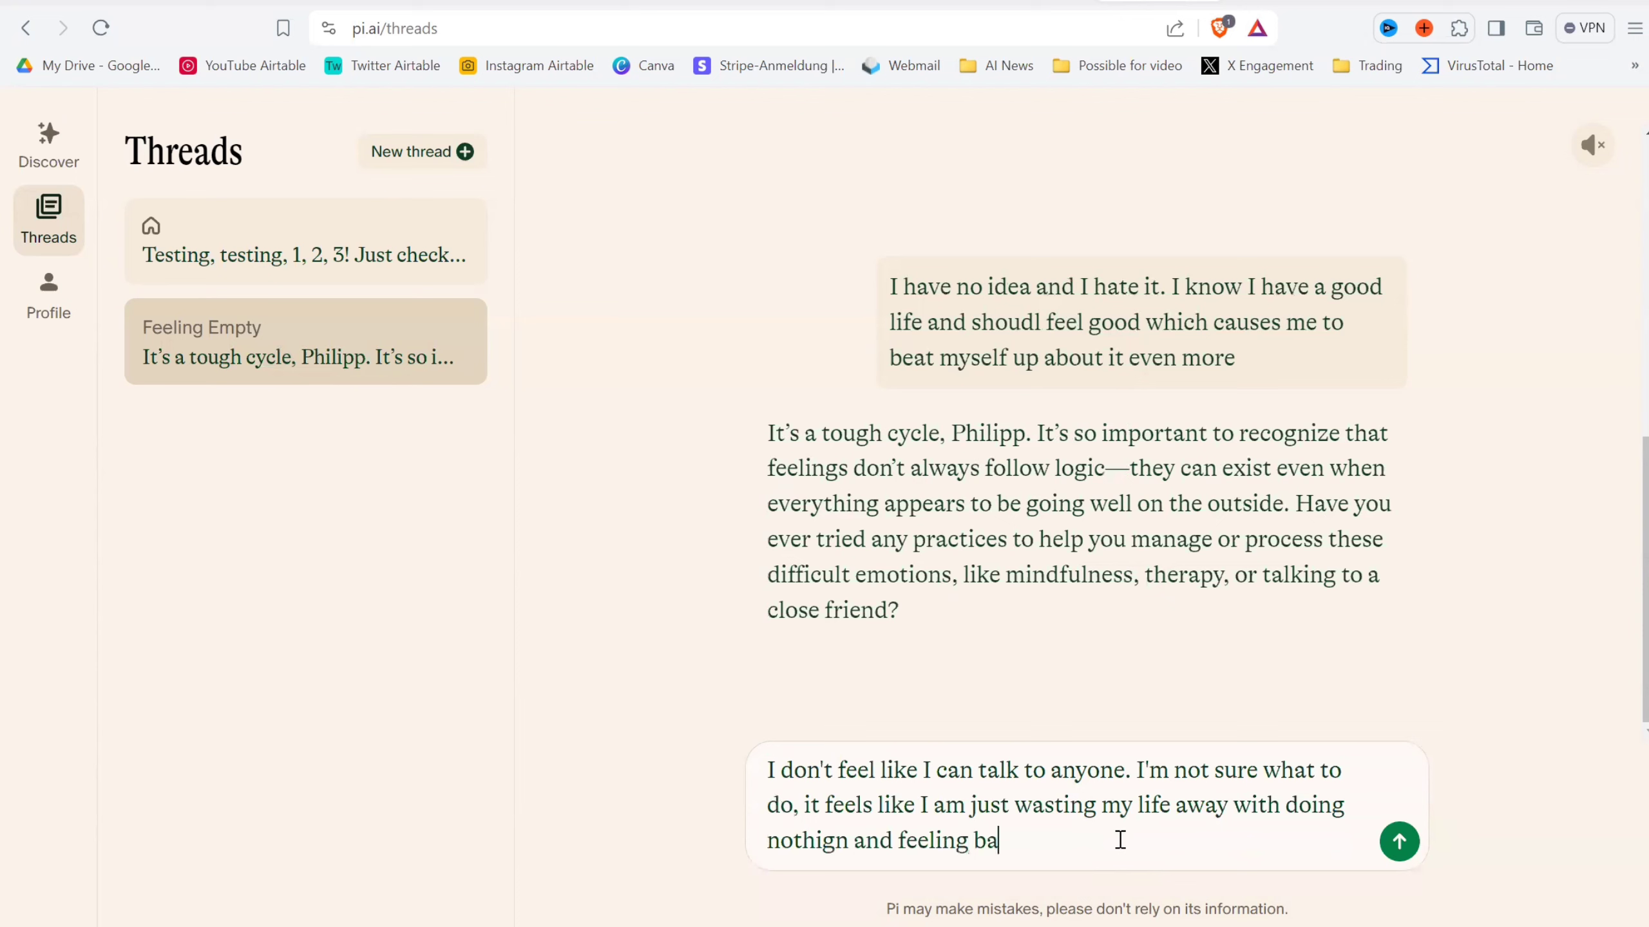
key("Return")
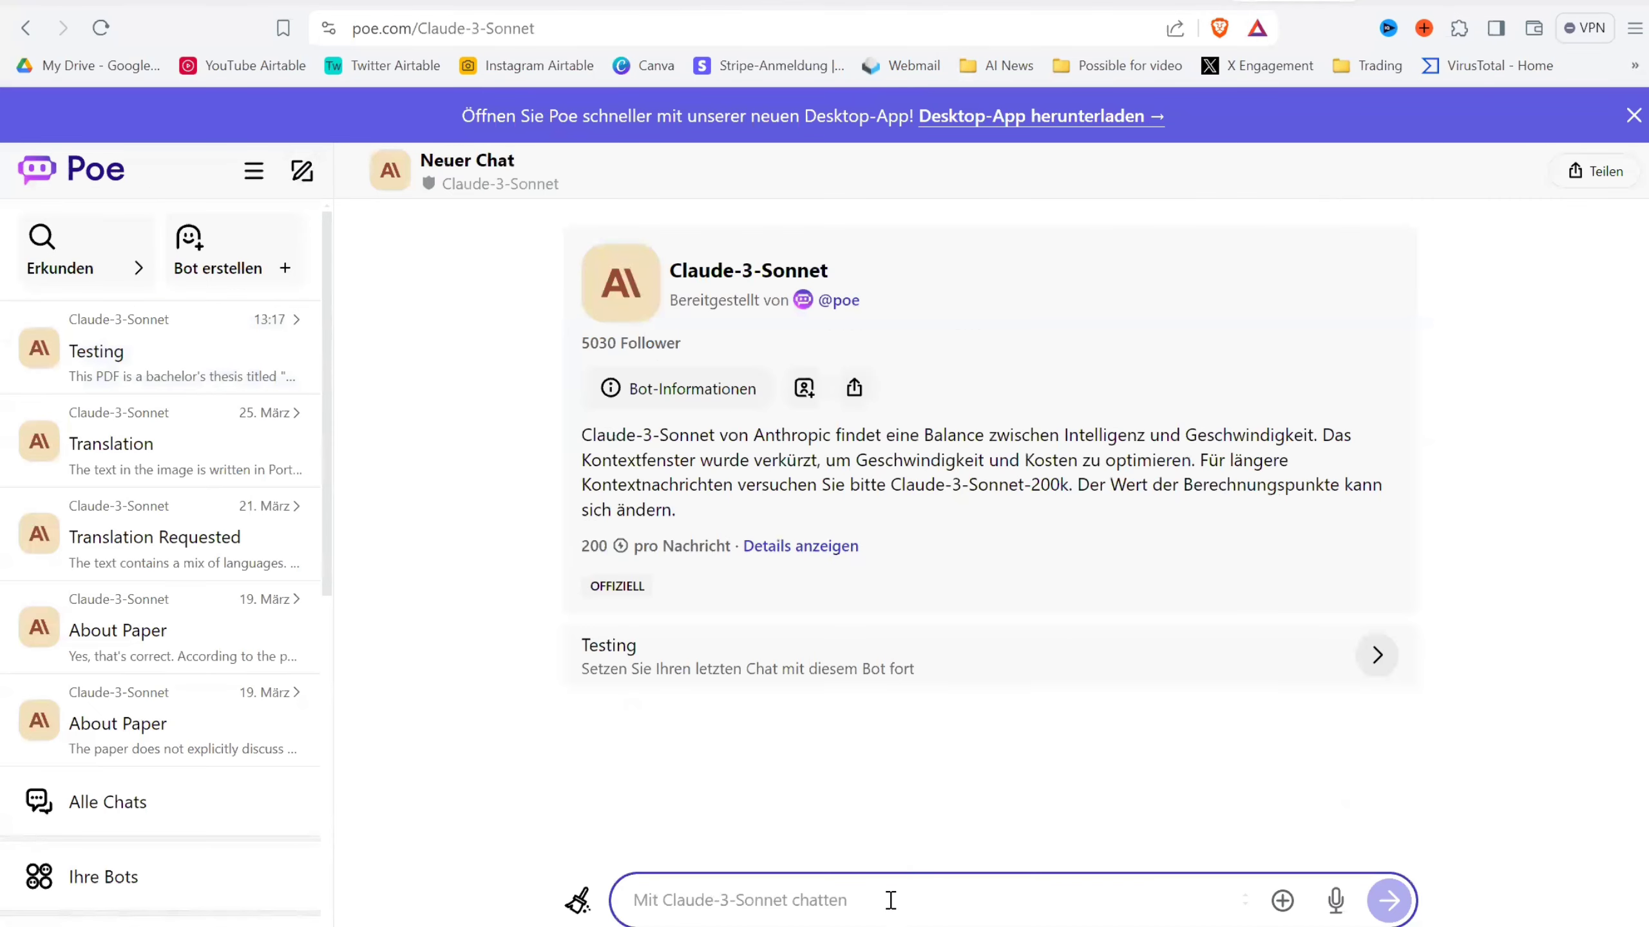
Send "I feel empty every day and can't handle it any longer. I don't know what to do" in the new Claude-3-Sonnet chat and review the reply.
type("I feel empty every day and can't handle it any longer. I don't know what to do")
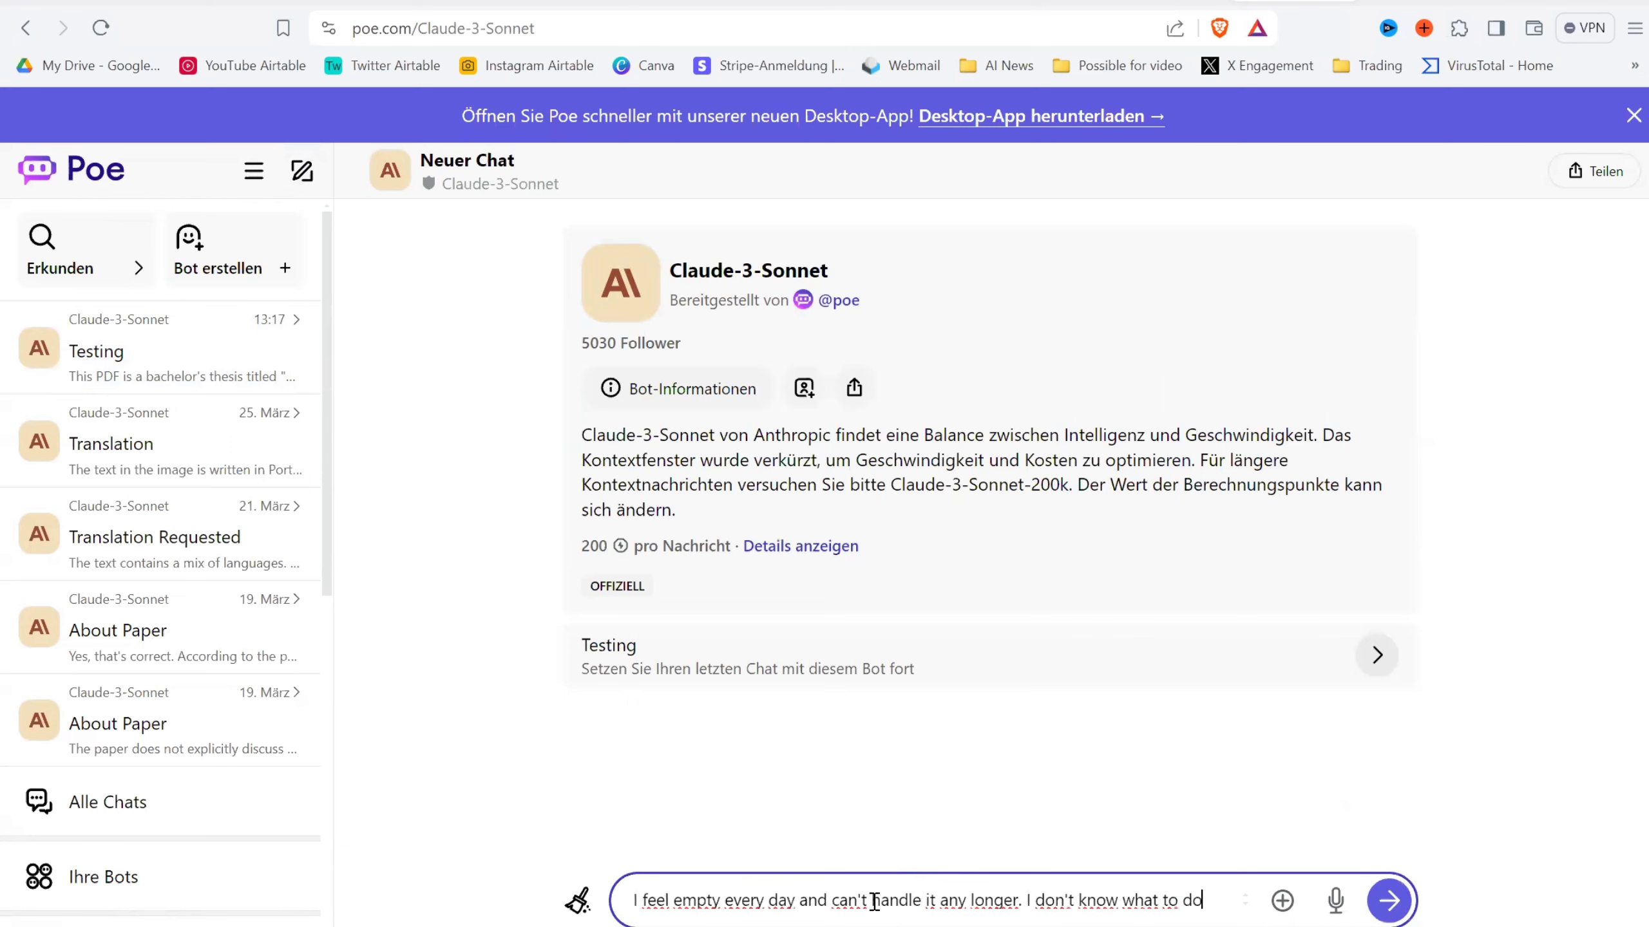
key("Return")
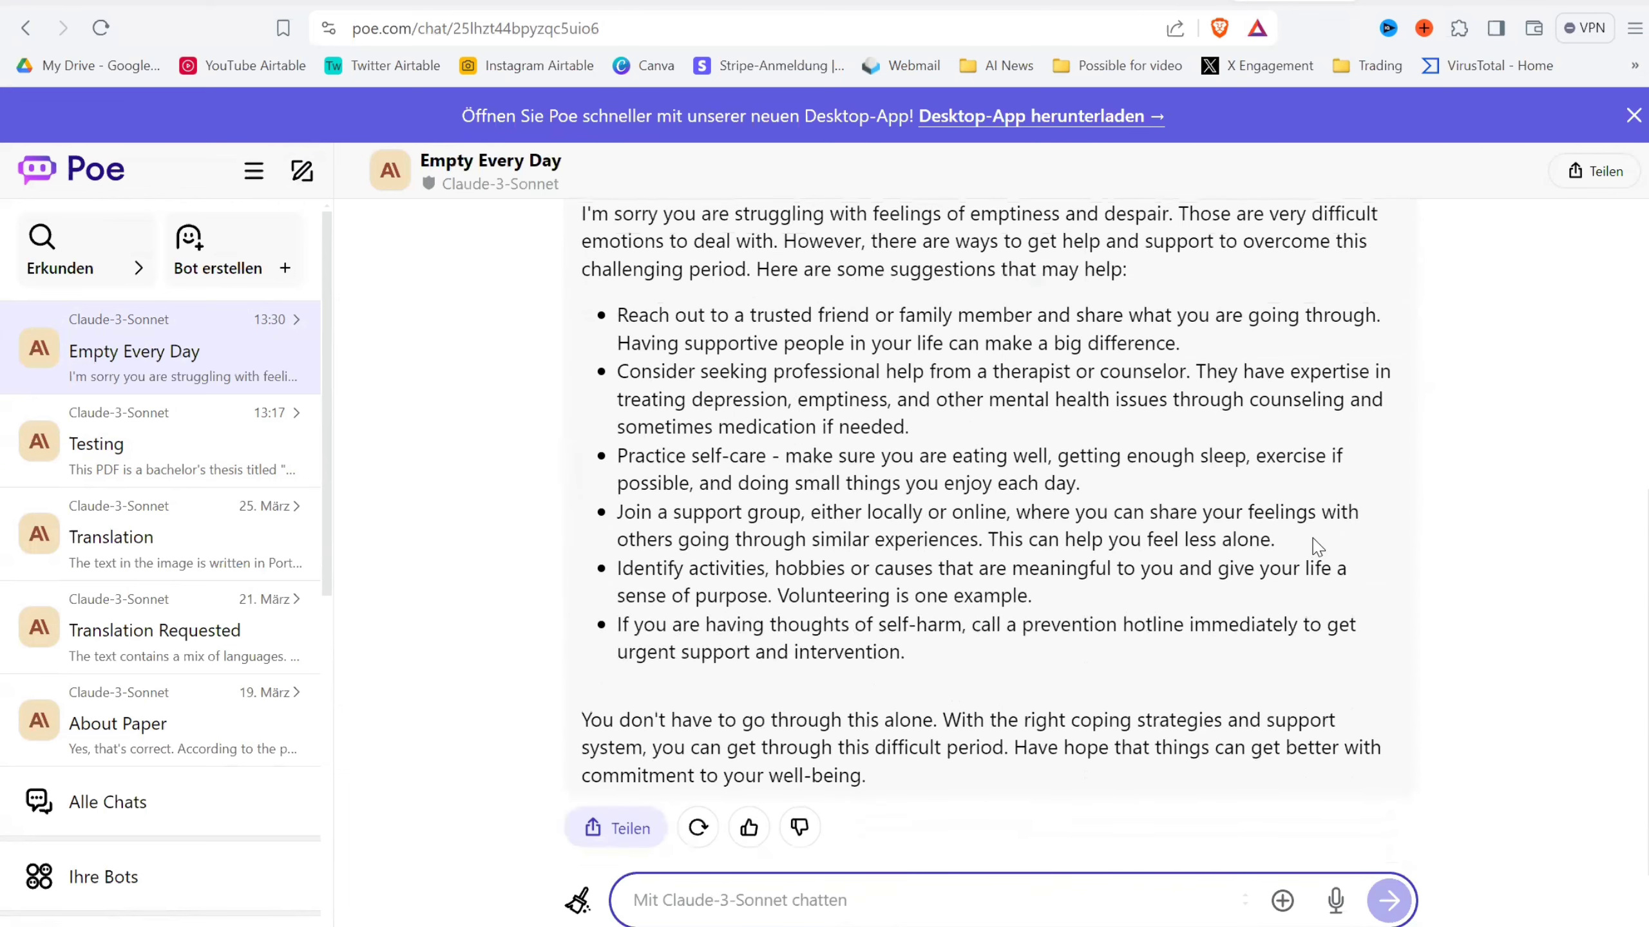
scroll(1374, 587, "up", 2)
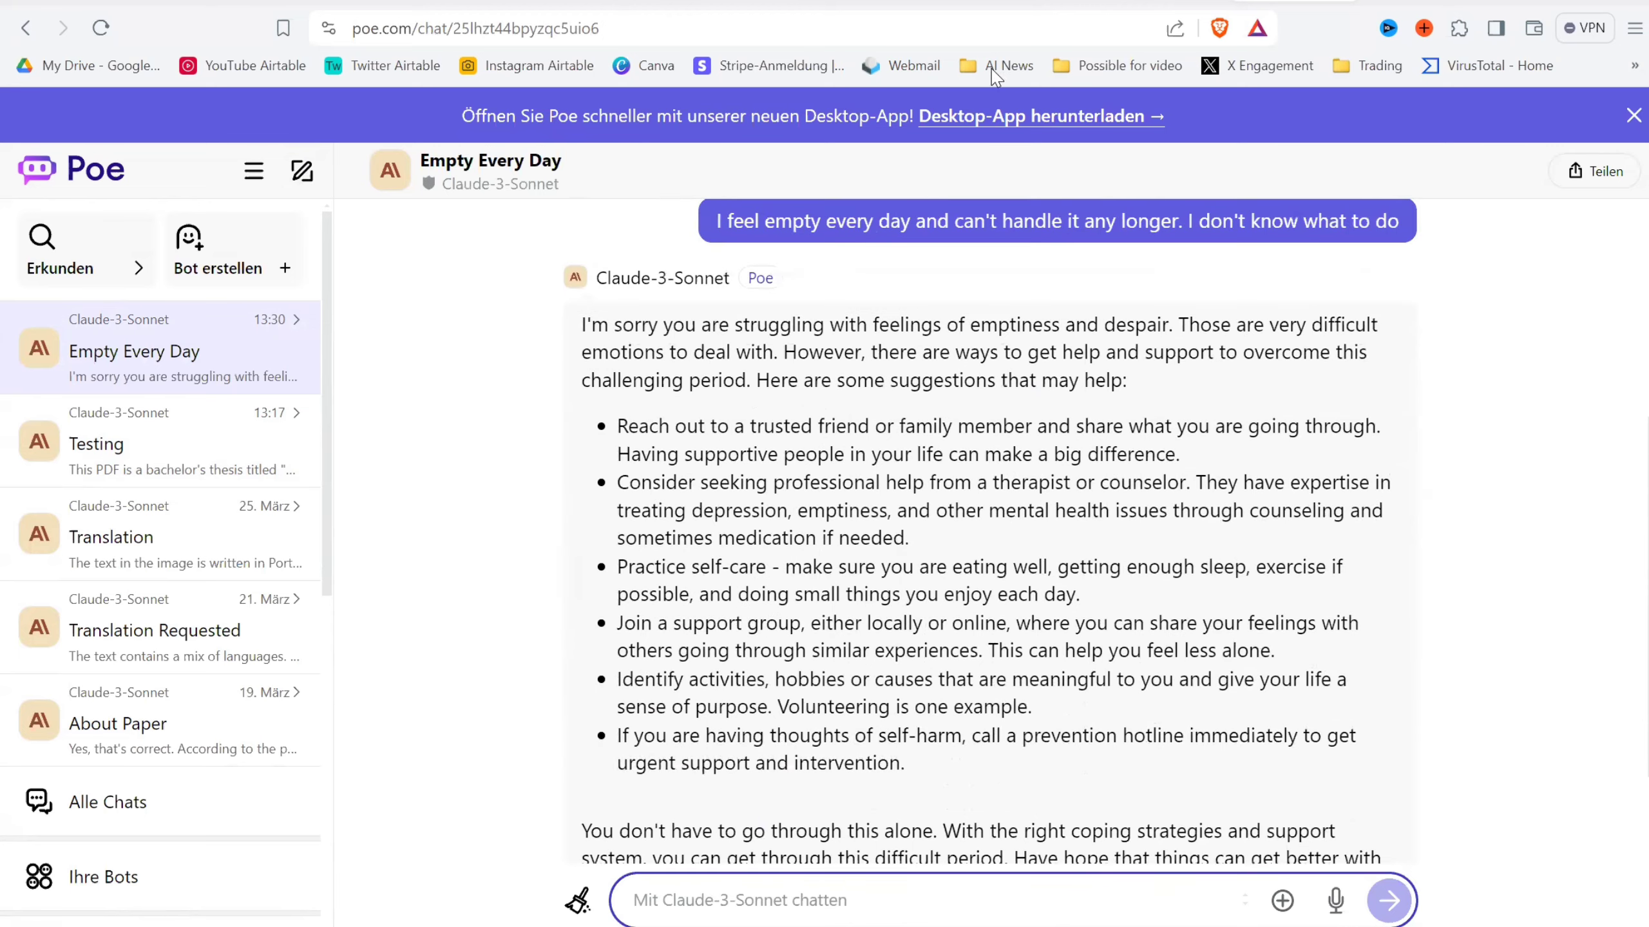
left_click(1176, 557)
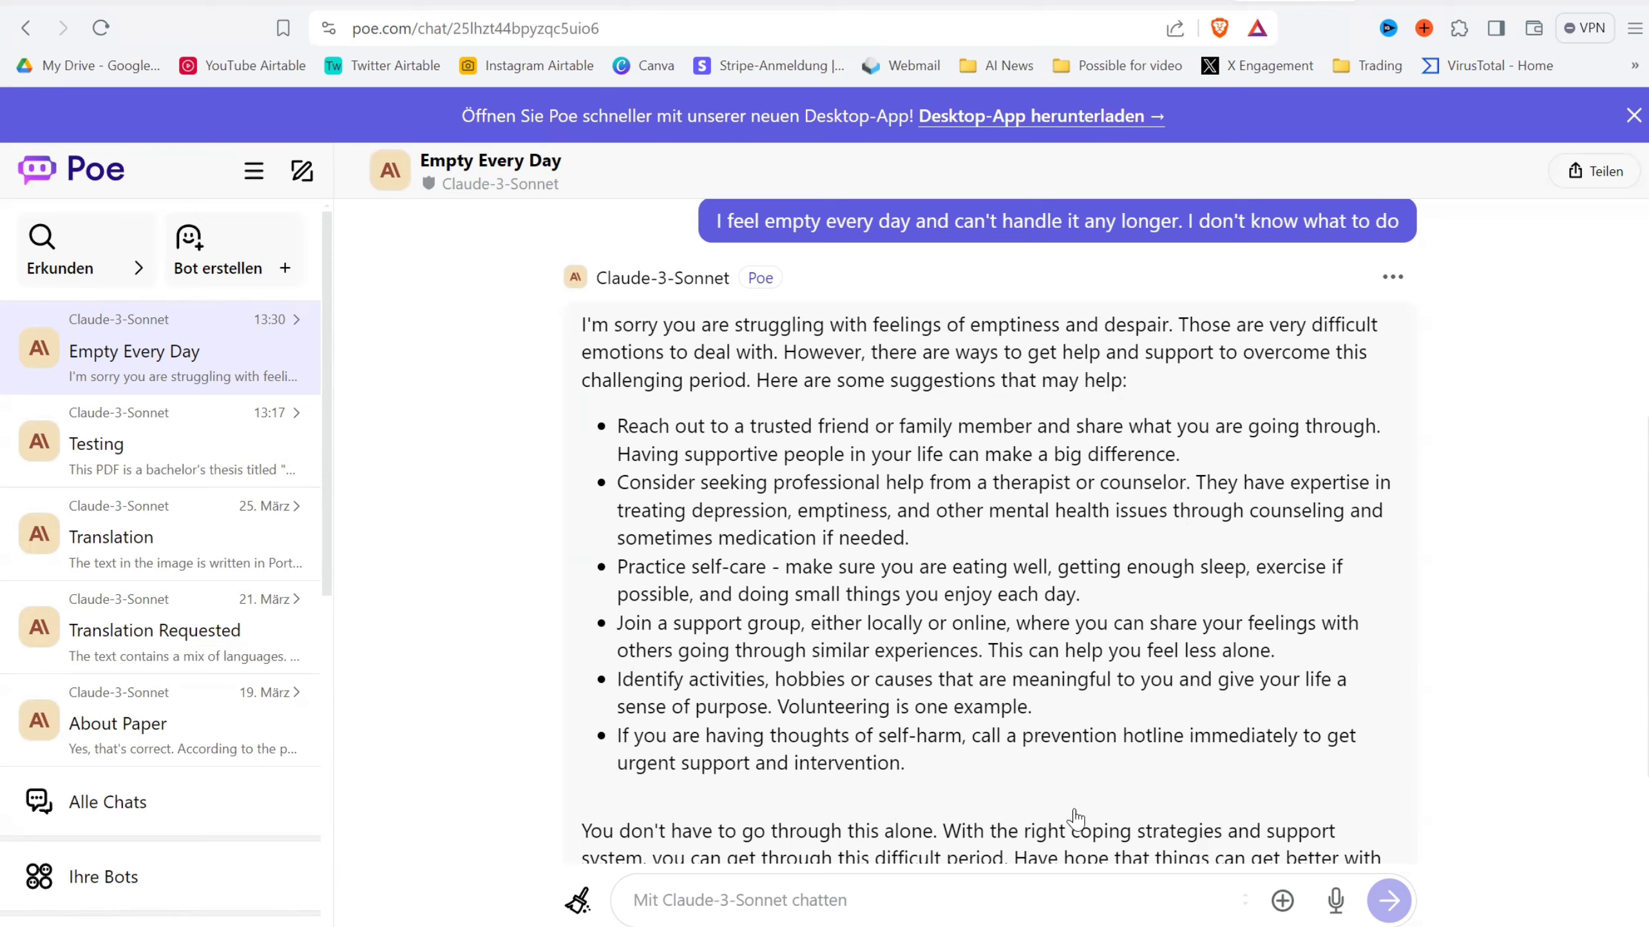
Send Claude-3-Sonnet "i don't have the drive to do anything, everythign feels meaningless and I can't really talk to anyone" and review its reply.
scroll(1039, 870, "down", 5)
left_click(1024, 915)
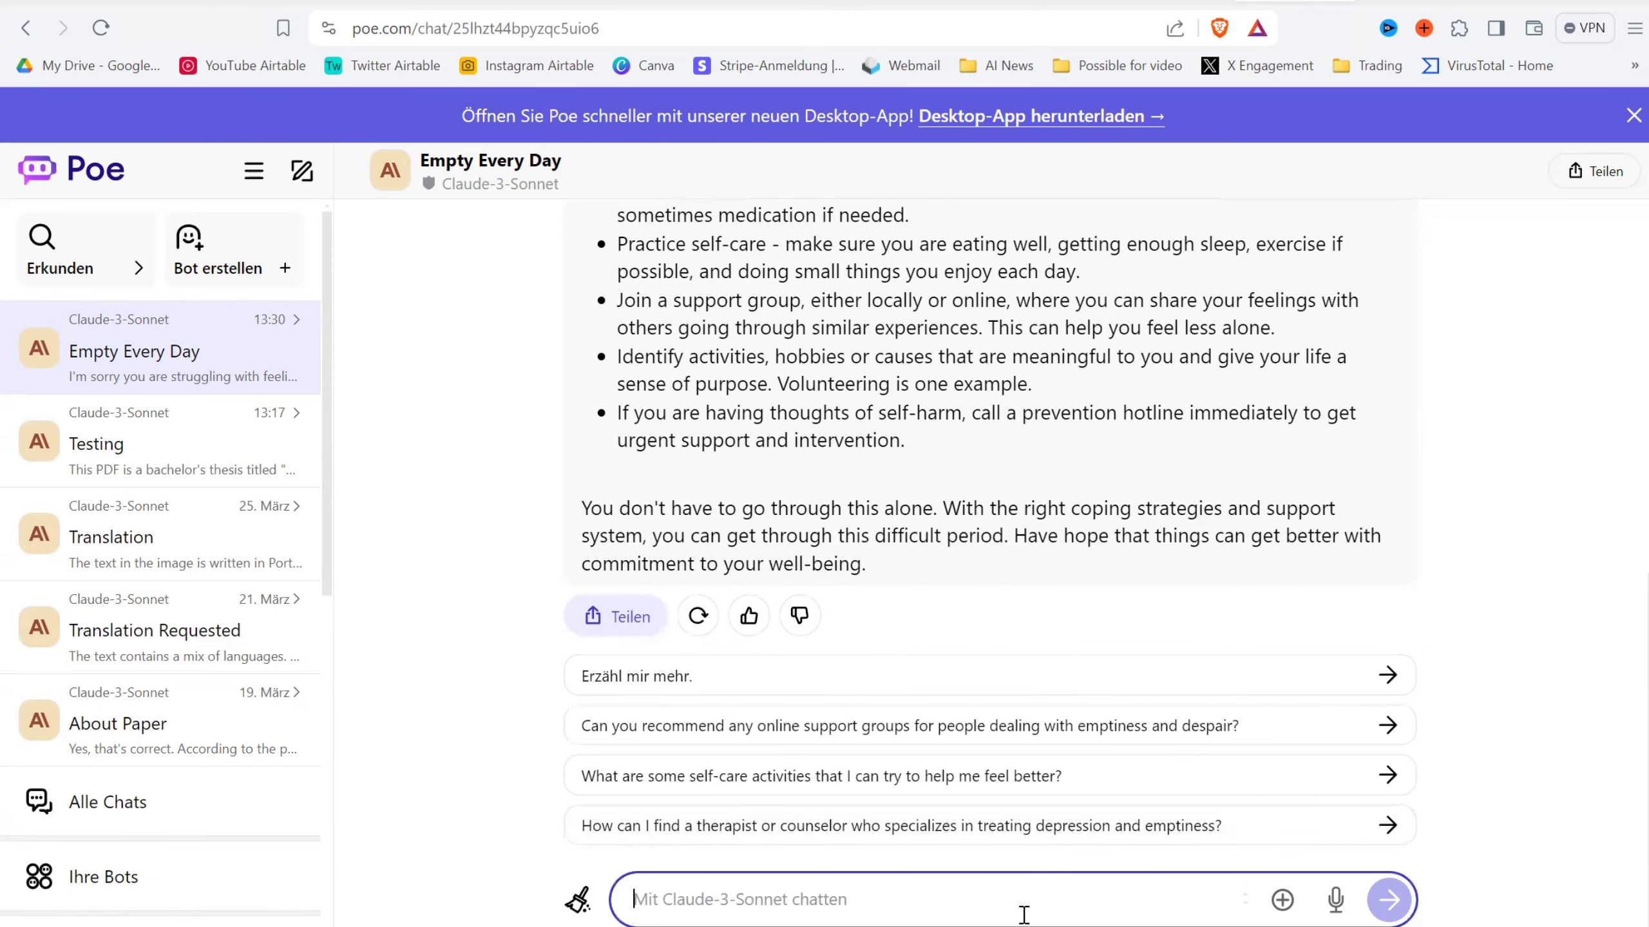
type("i don't have the drive to do anything, everythign feels meaningless and I can't really talk to anyone")
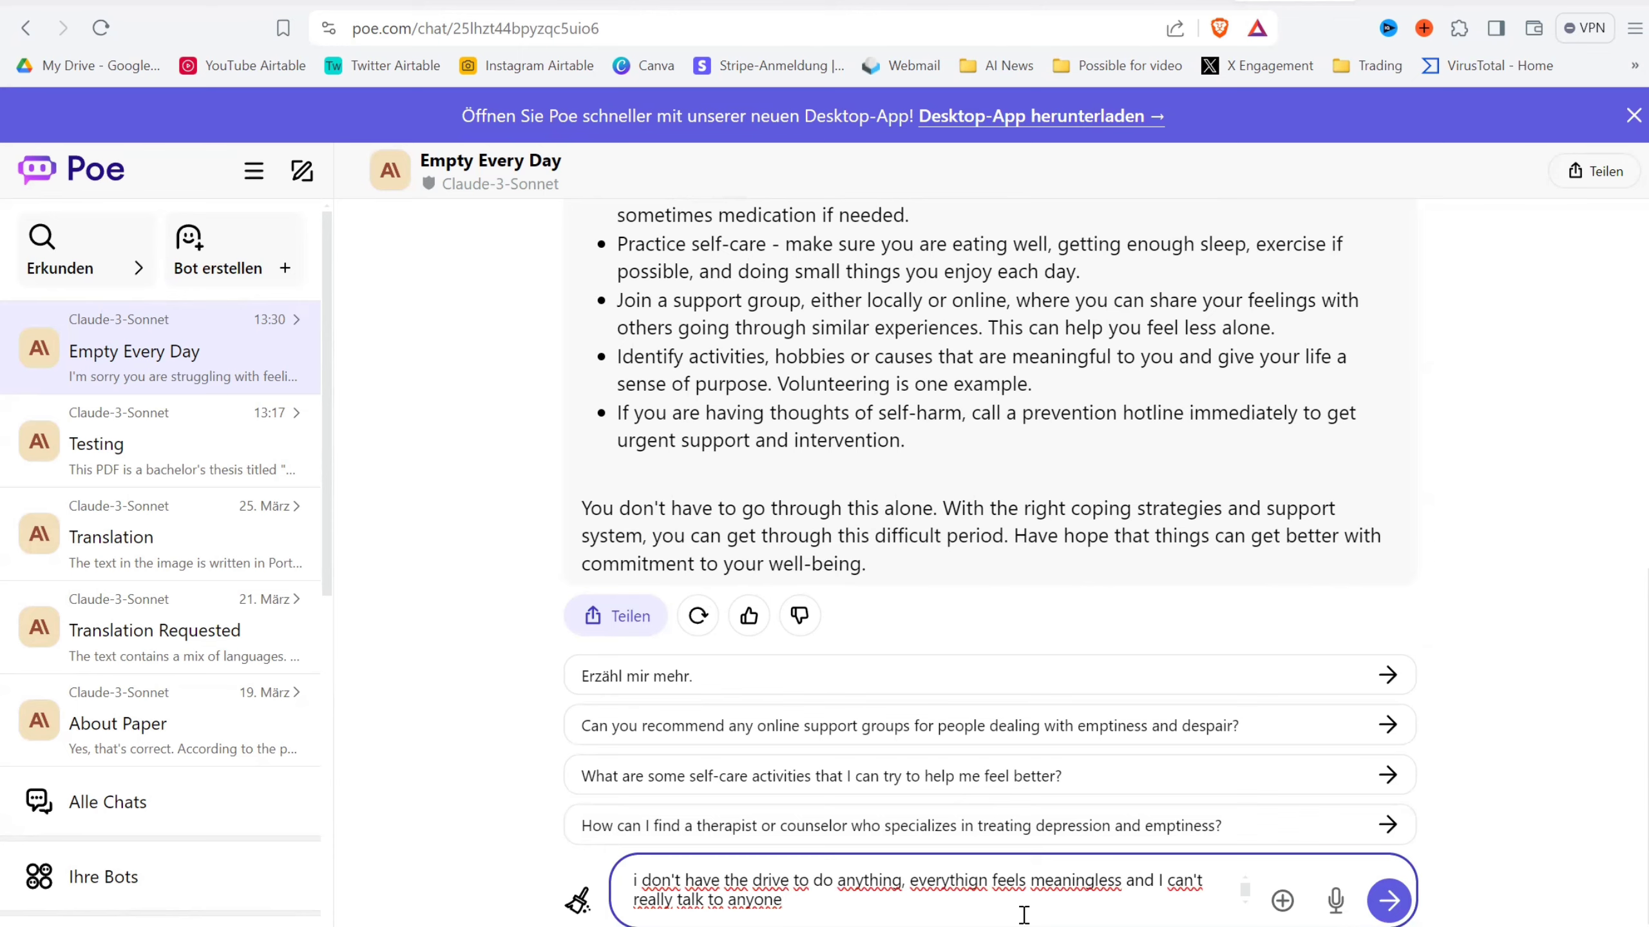
key("Return")
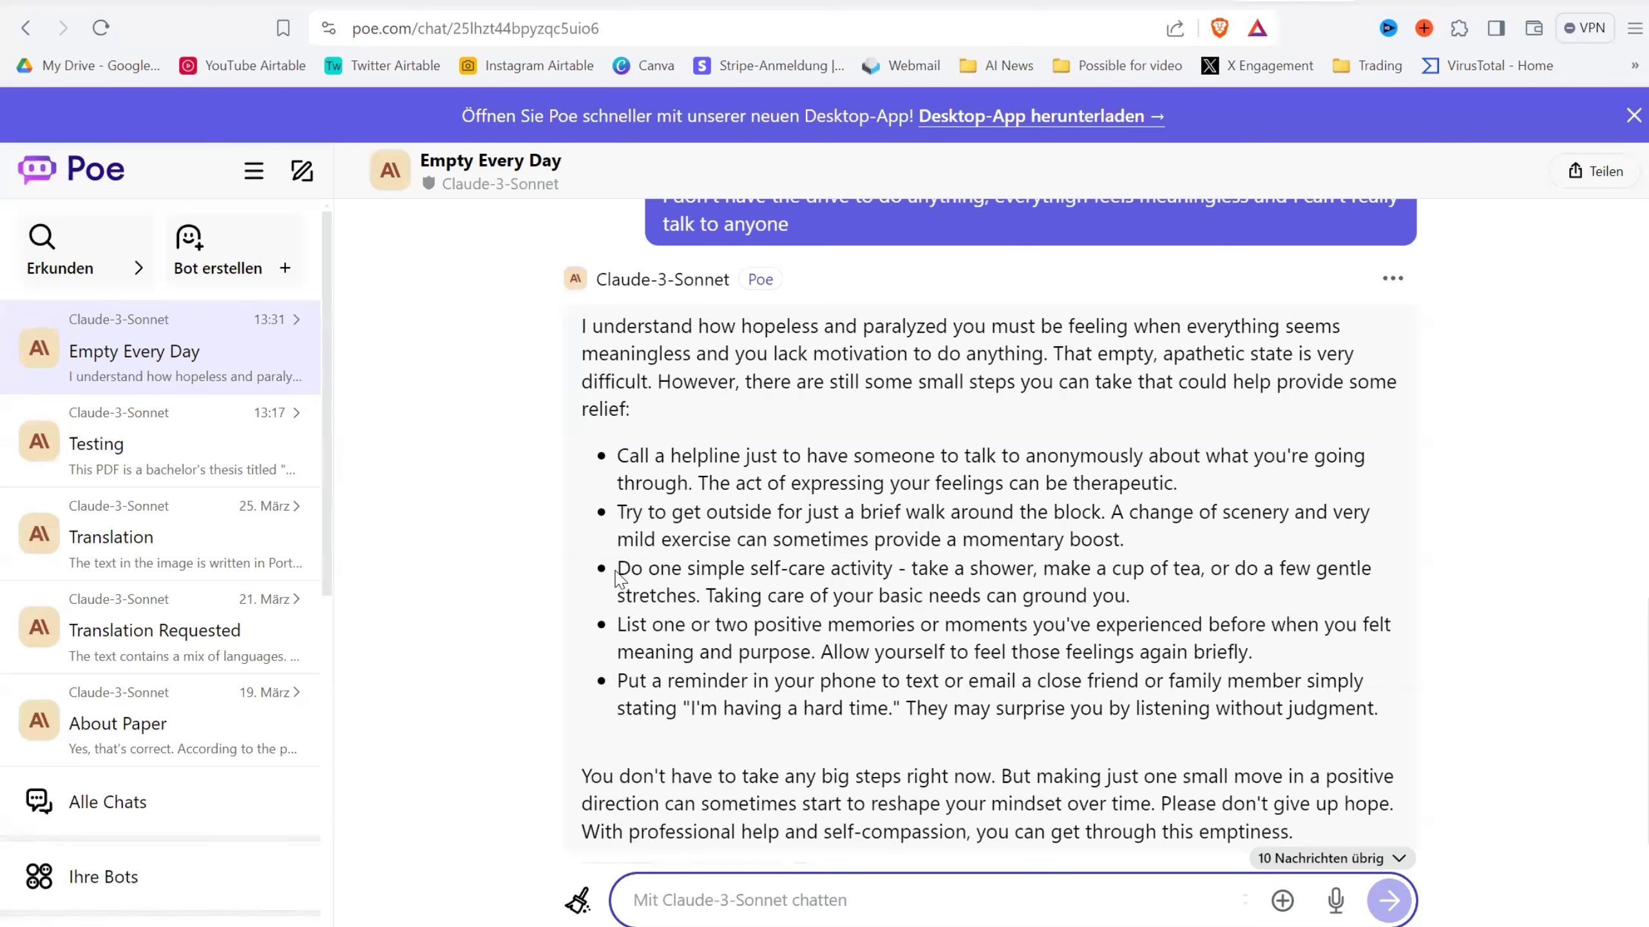
left_click_drag(616, 571, 985, 596)
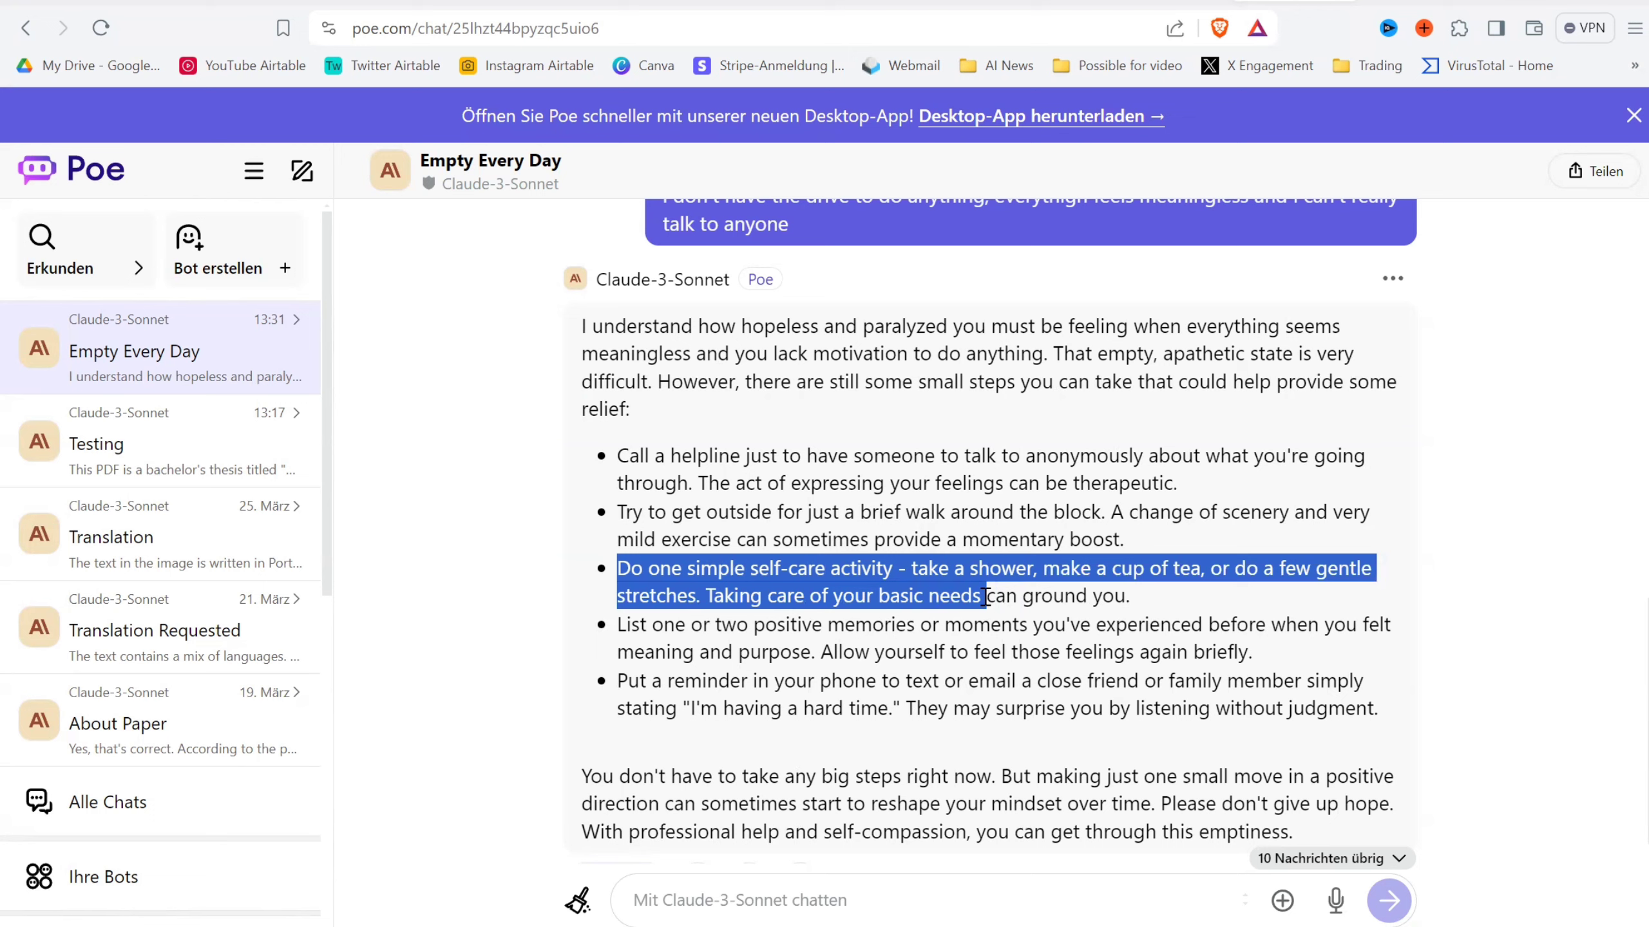
left_click(975, 631)
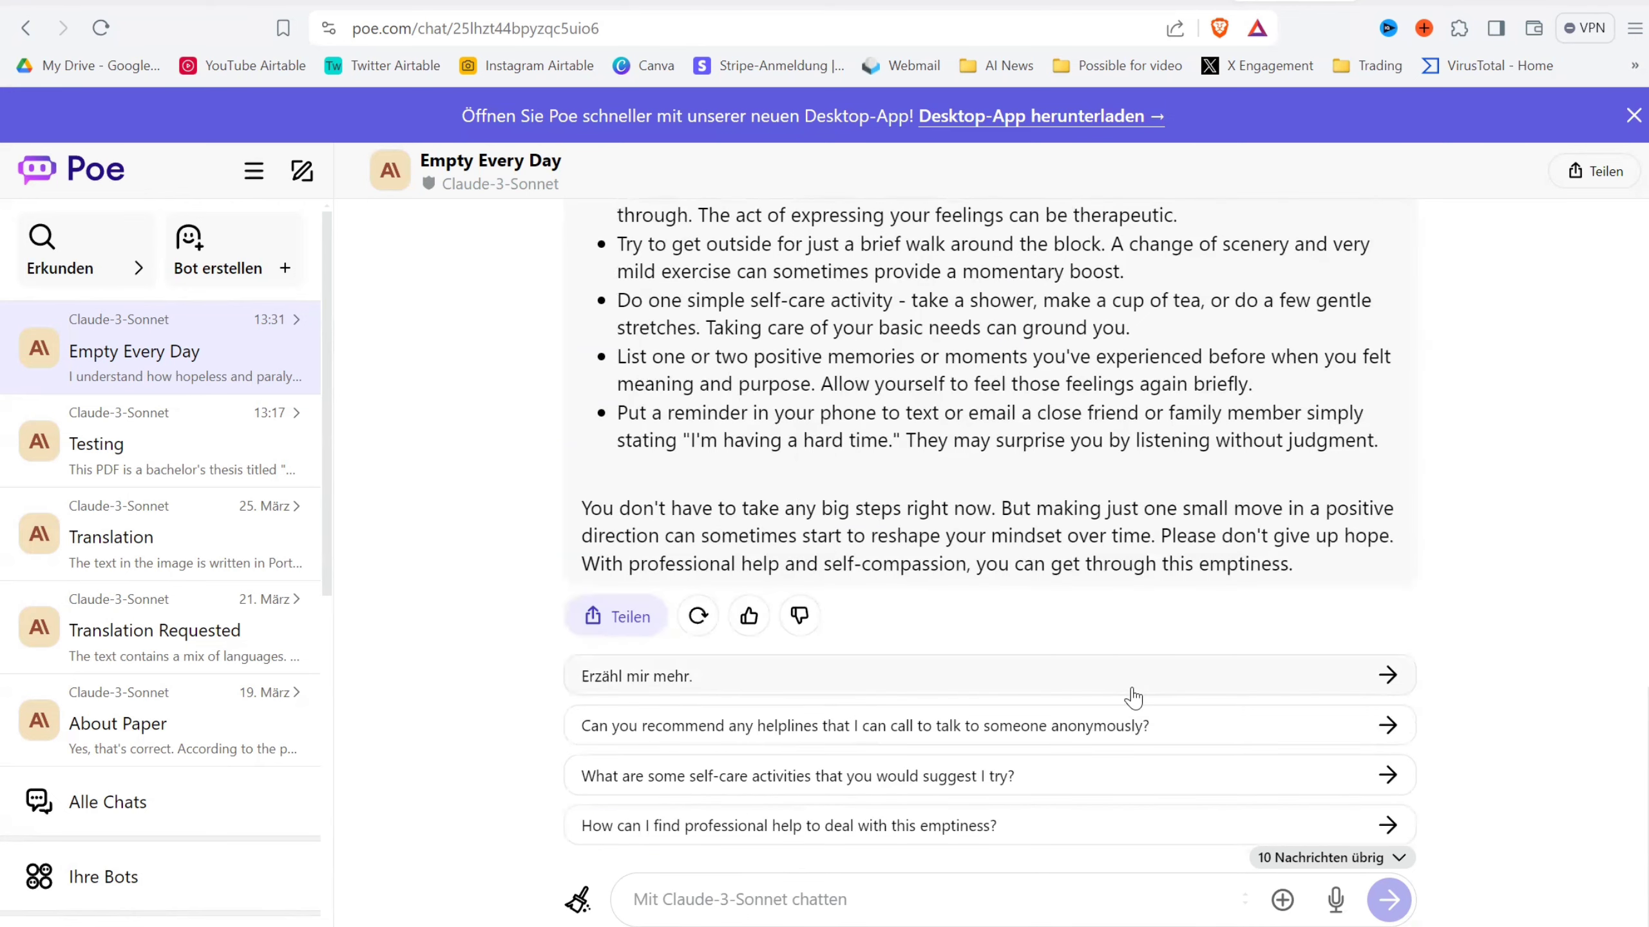
scroll(1133, 698, "up", 2)
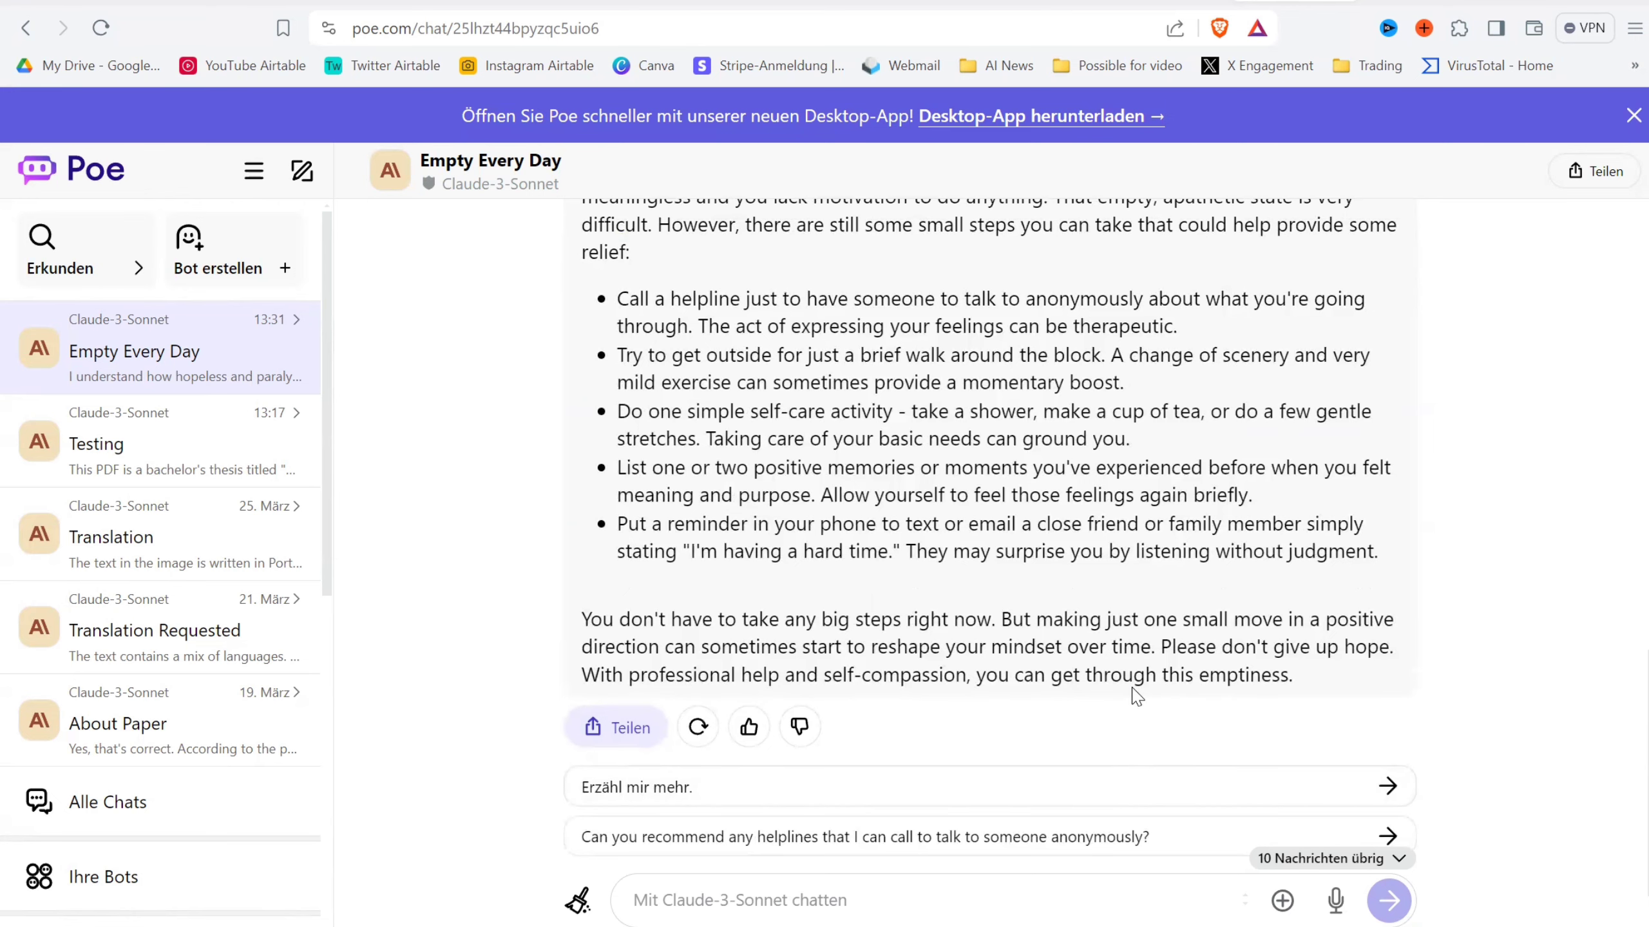
scroll(1103, 676, "up", 2)
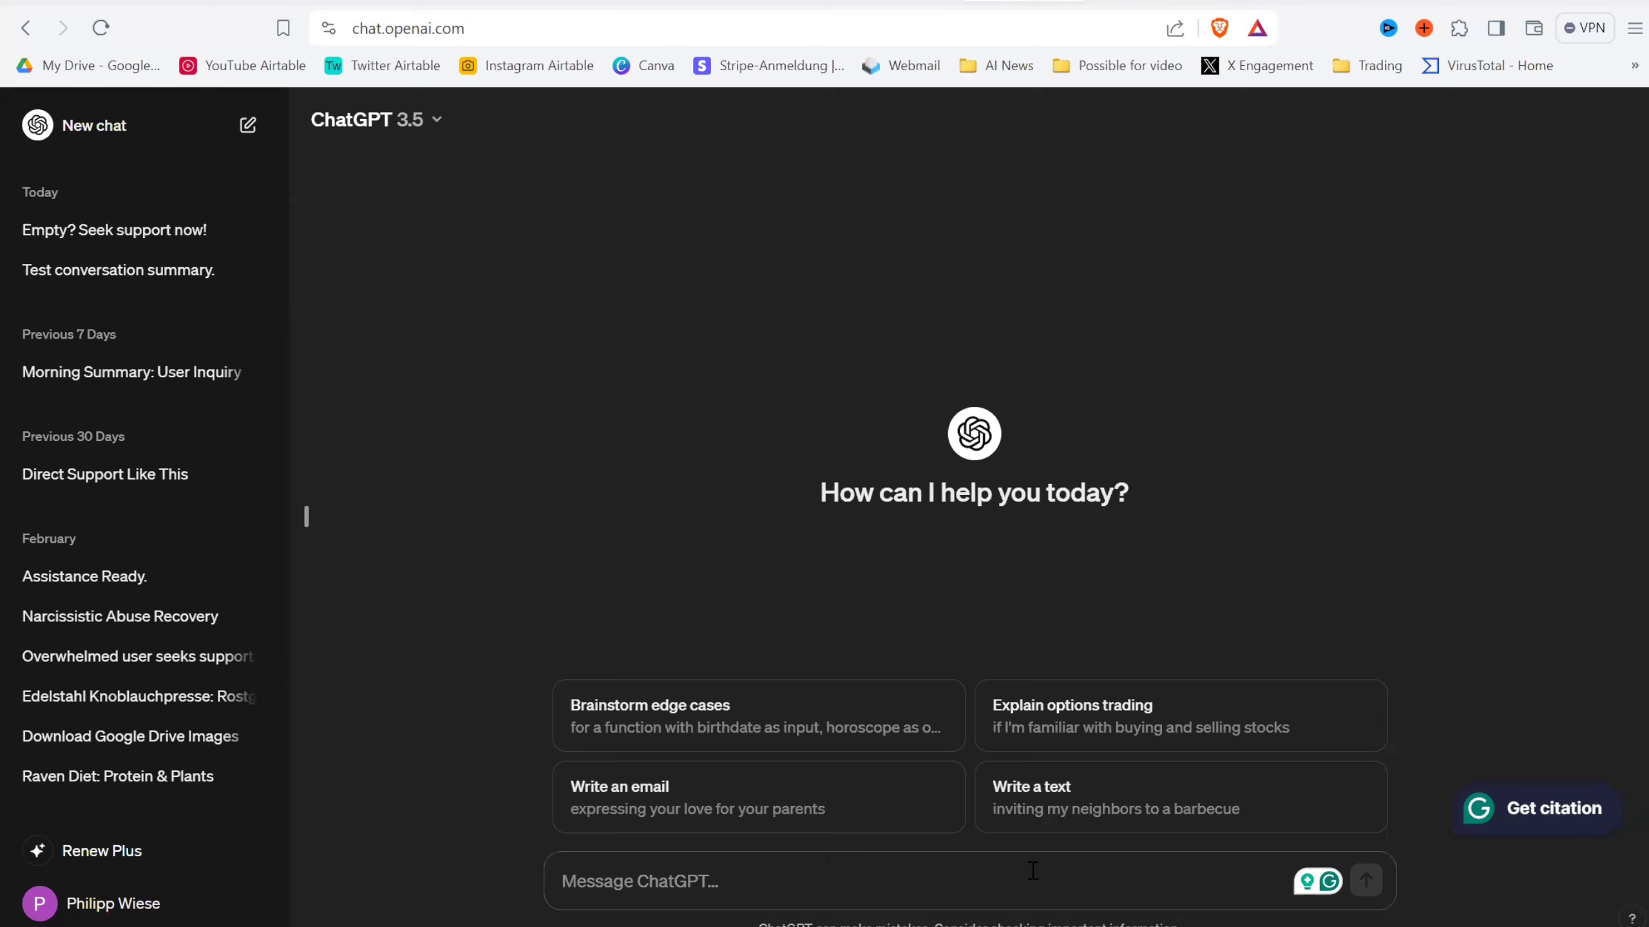
Switch to a new ChatGPT 3.5 chat and send "how did the german soccer team play against france".
type("how did ")
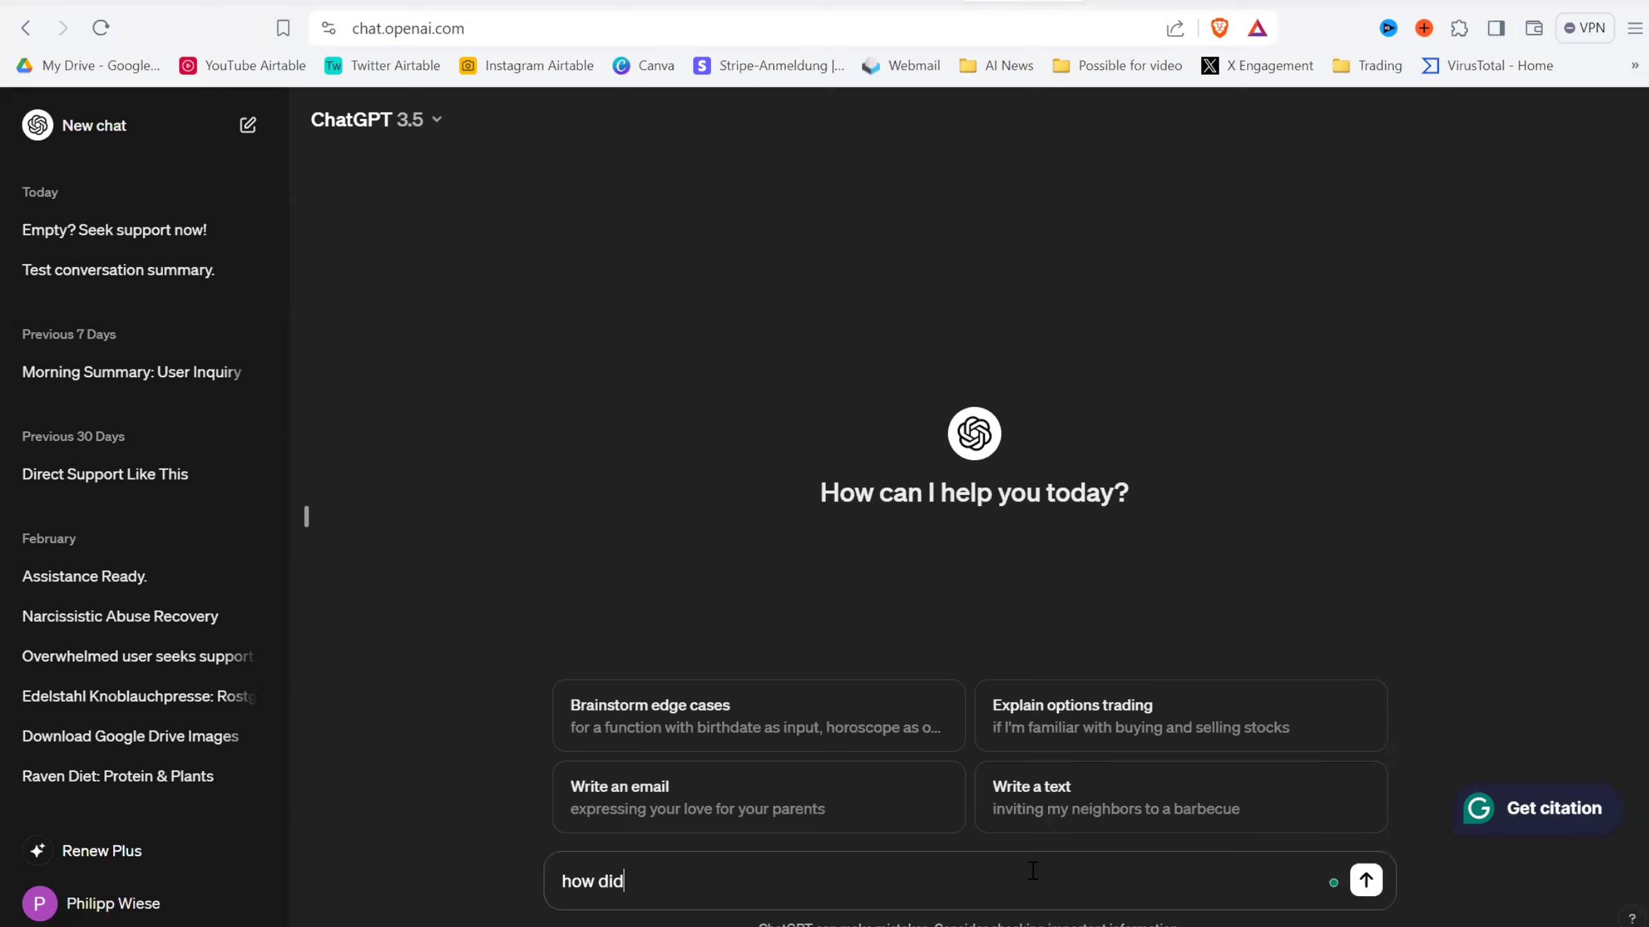
type("the german soccer team p")
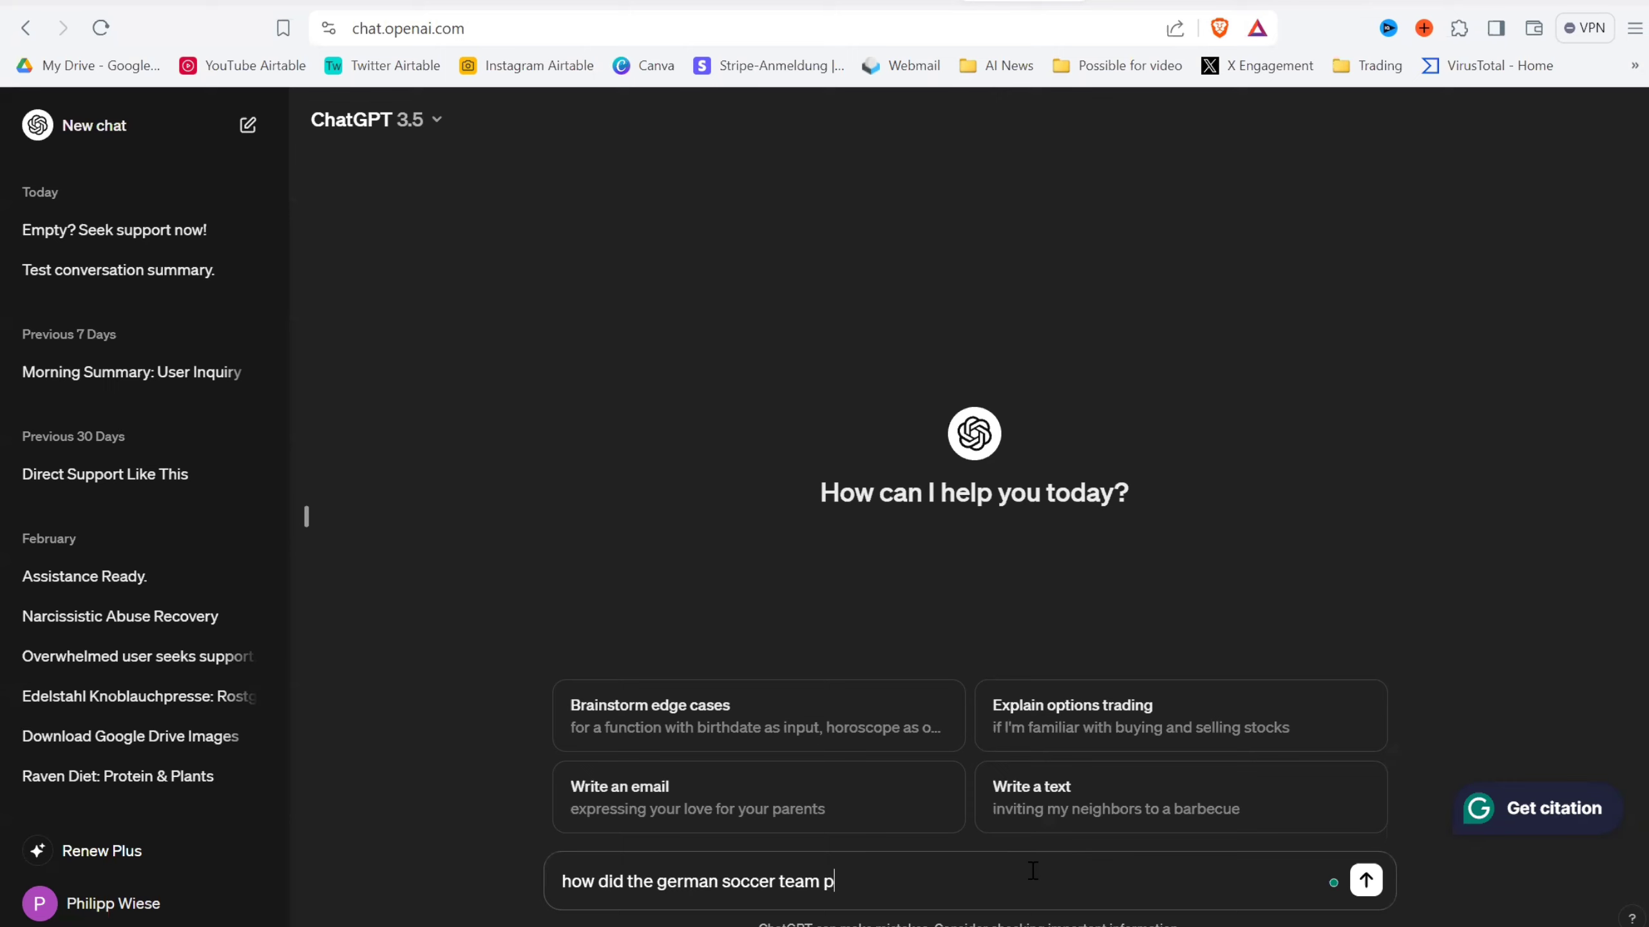
type("lay against france")
key("Return")
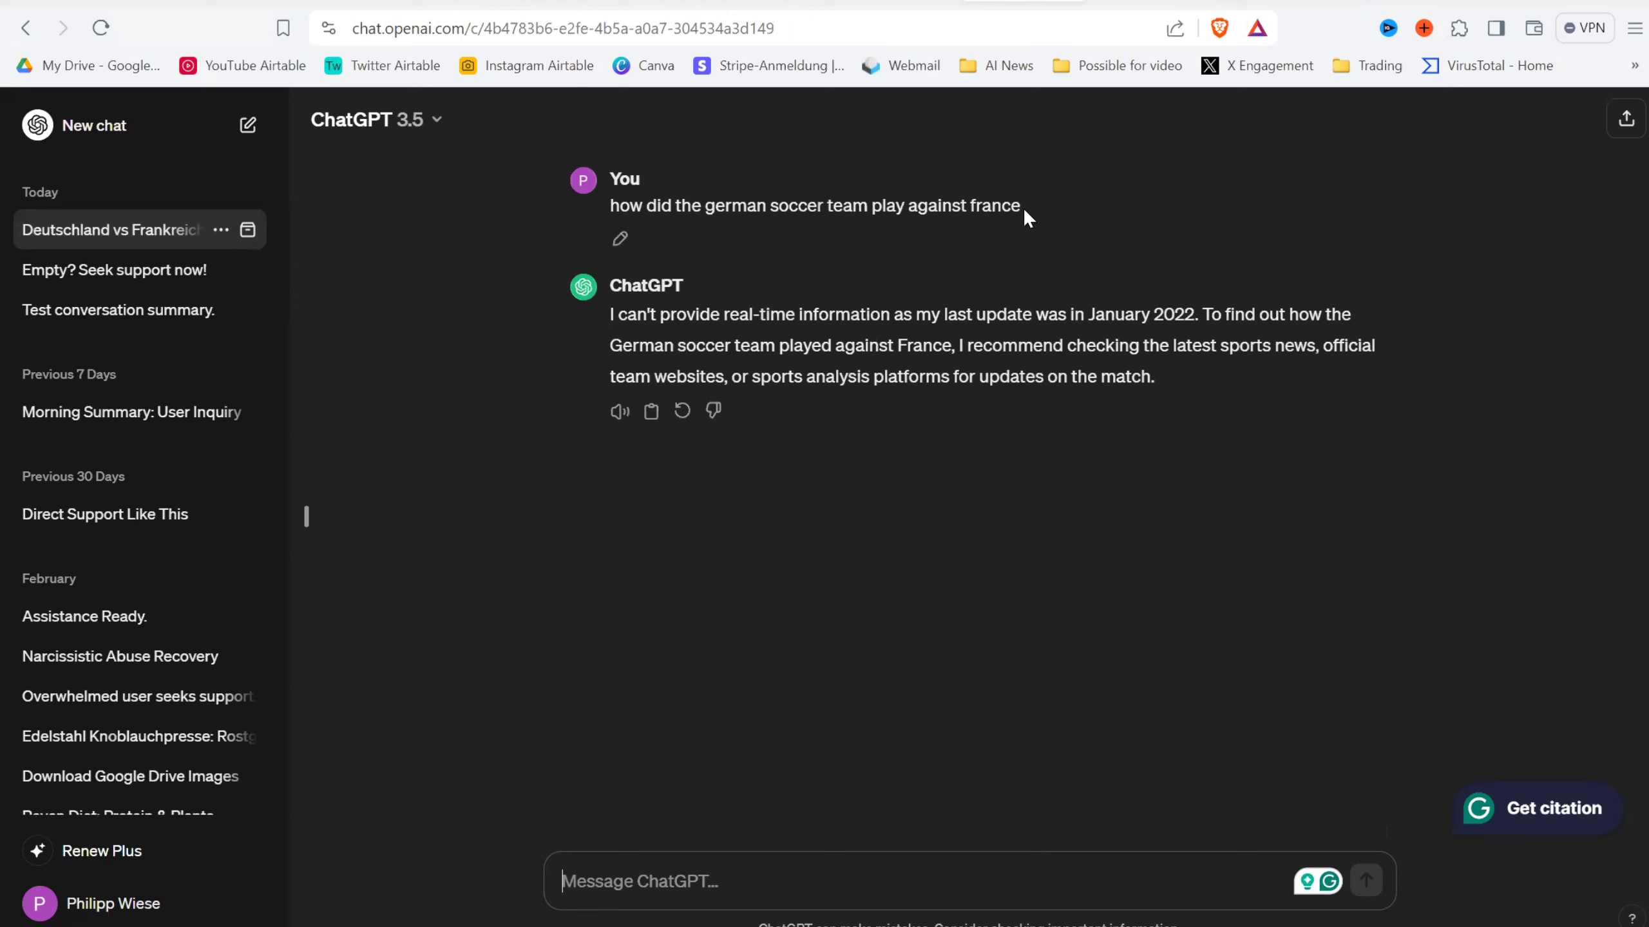
Copy the soccer question from the ChatGPT conversation and send it in the new Pi thread.
left_click_drag(1023, 207, 609, 208)
key("ctrl+c")
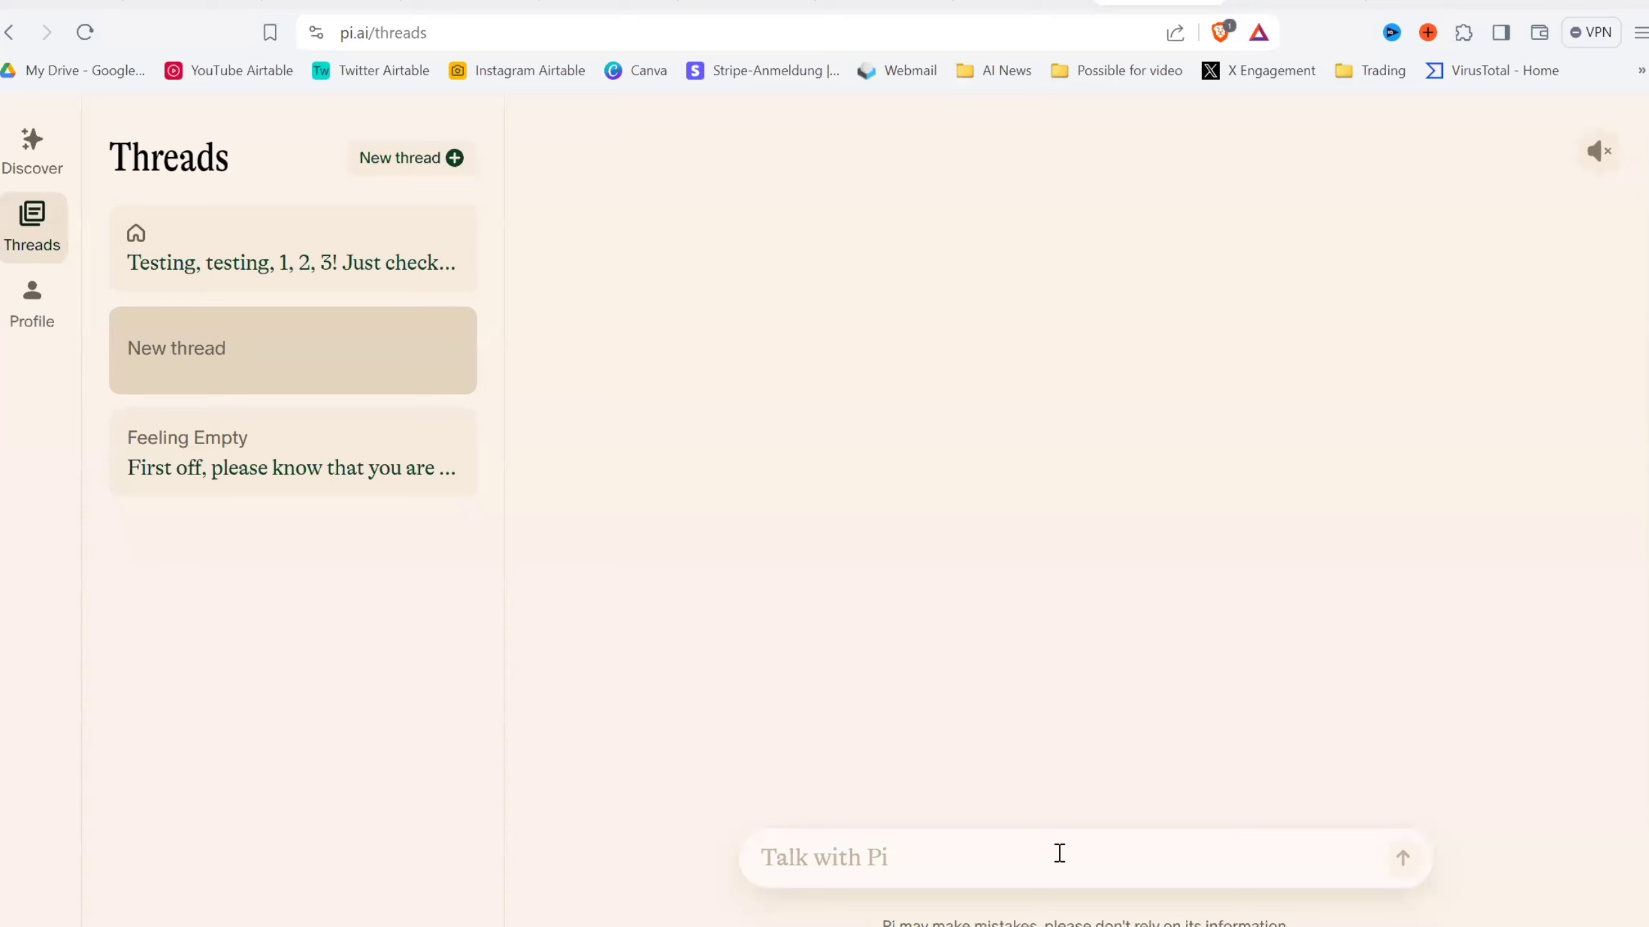
left_click(1060, 852)
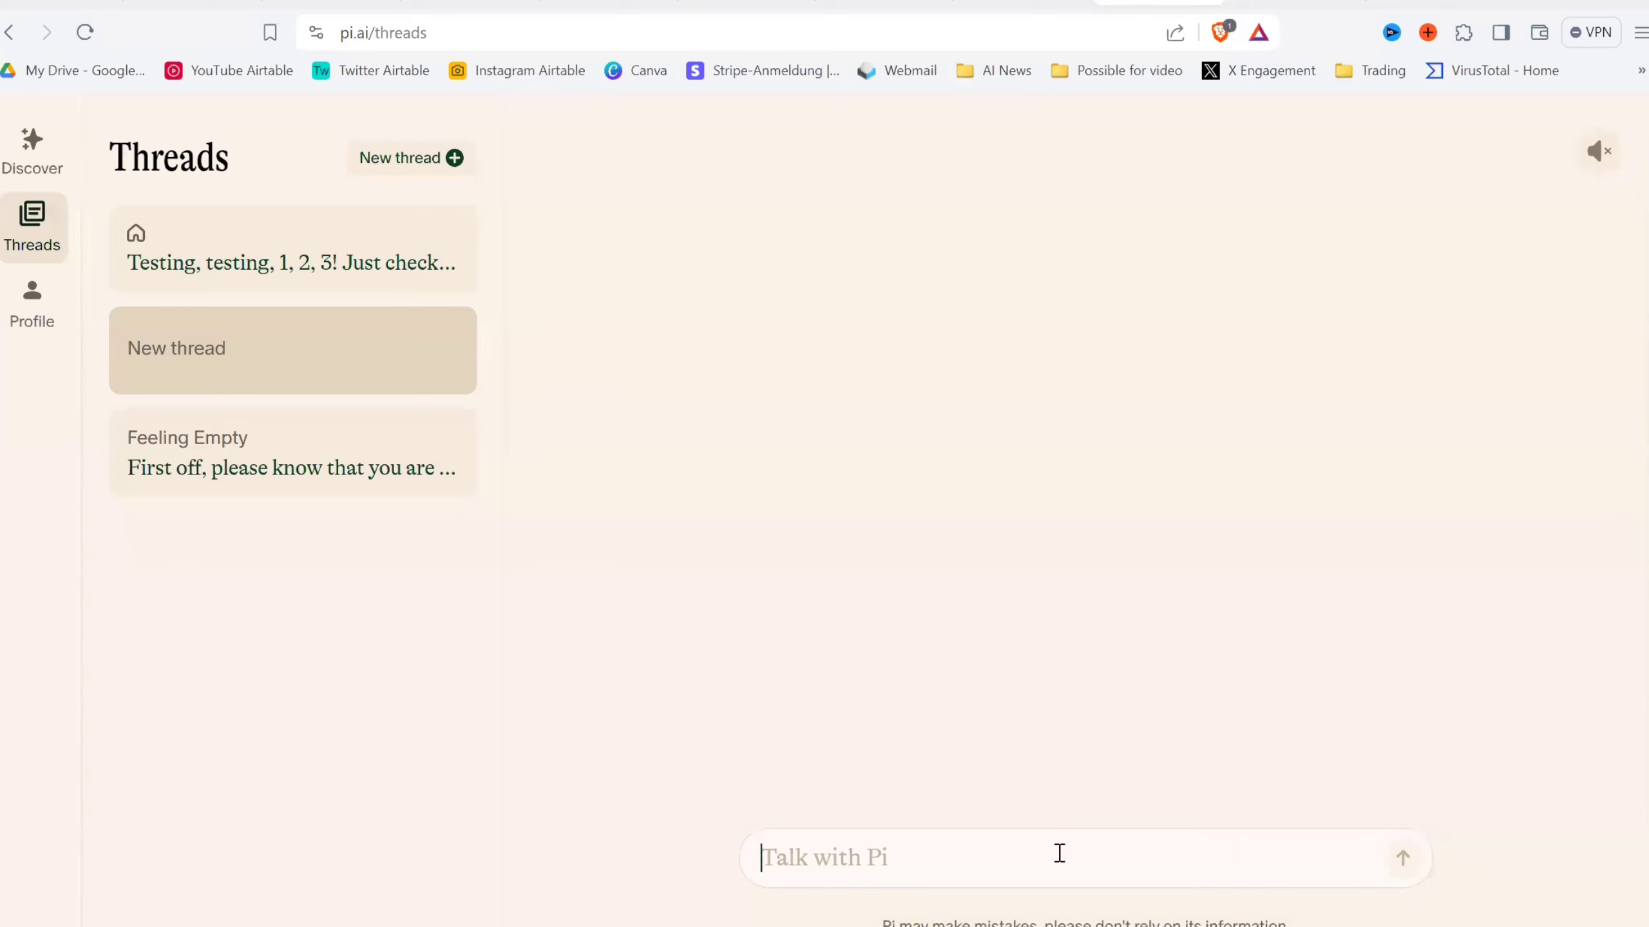
key("ctrl+v")
key("Return")
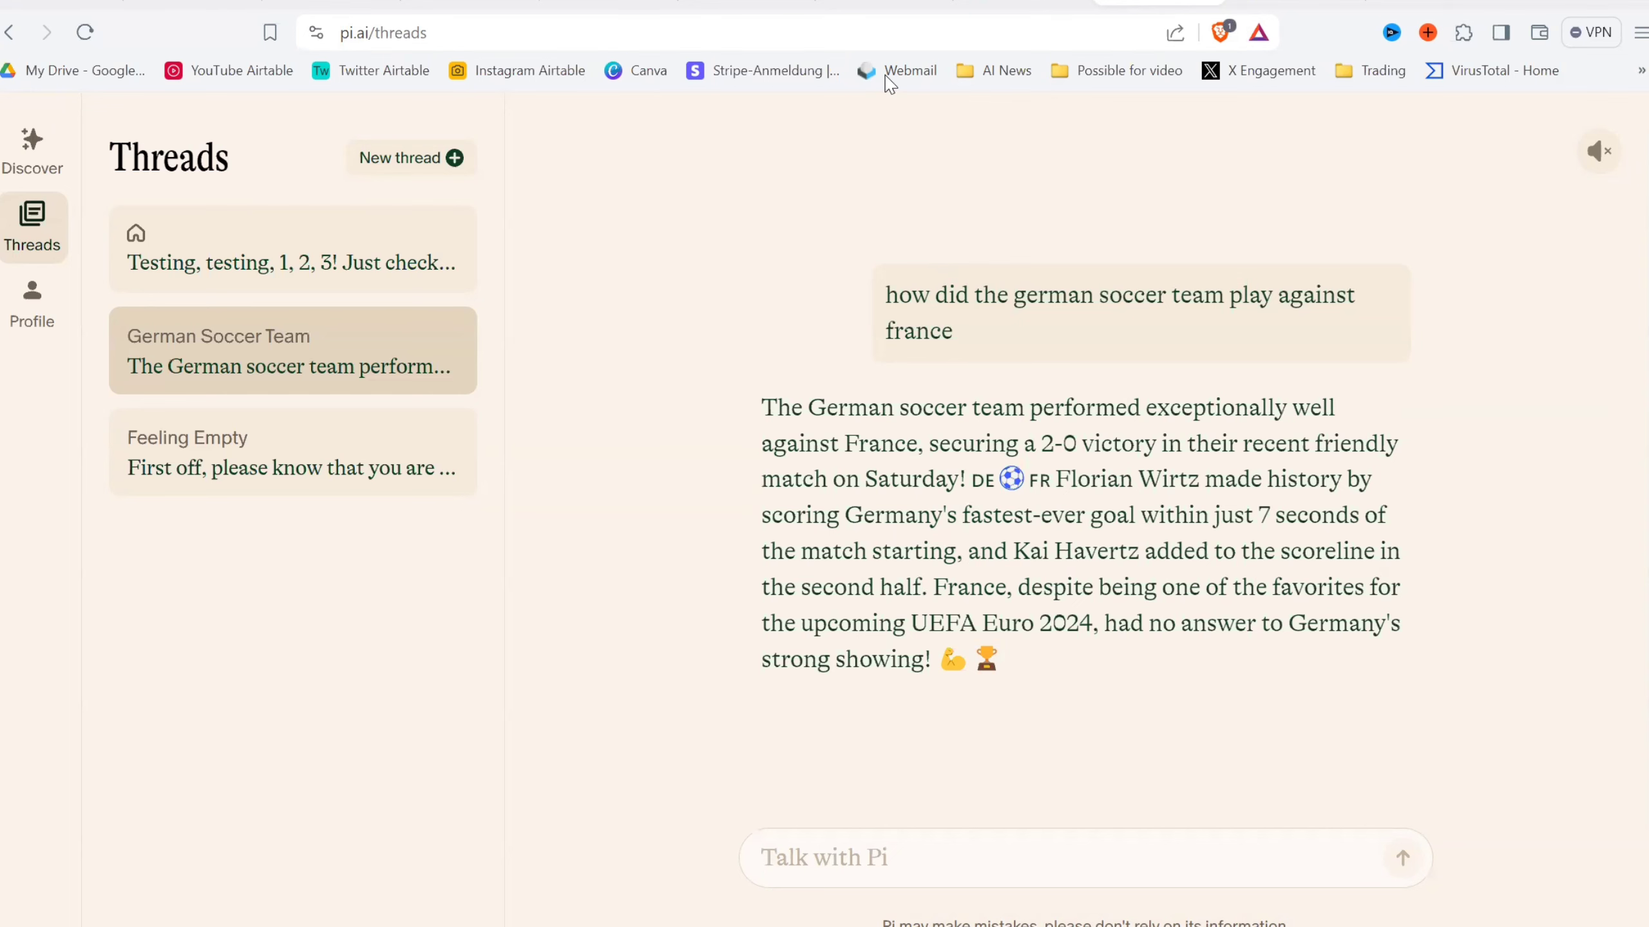
Send the copied soccer question to Claude-3-Sonnet on Poe and read through its reply.
key("ctrl+Tab")
left_click(923, 913)
key("ctrl+v")
key("Return")
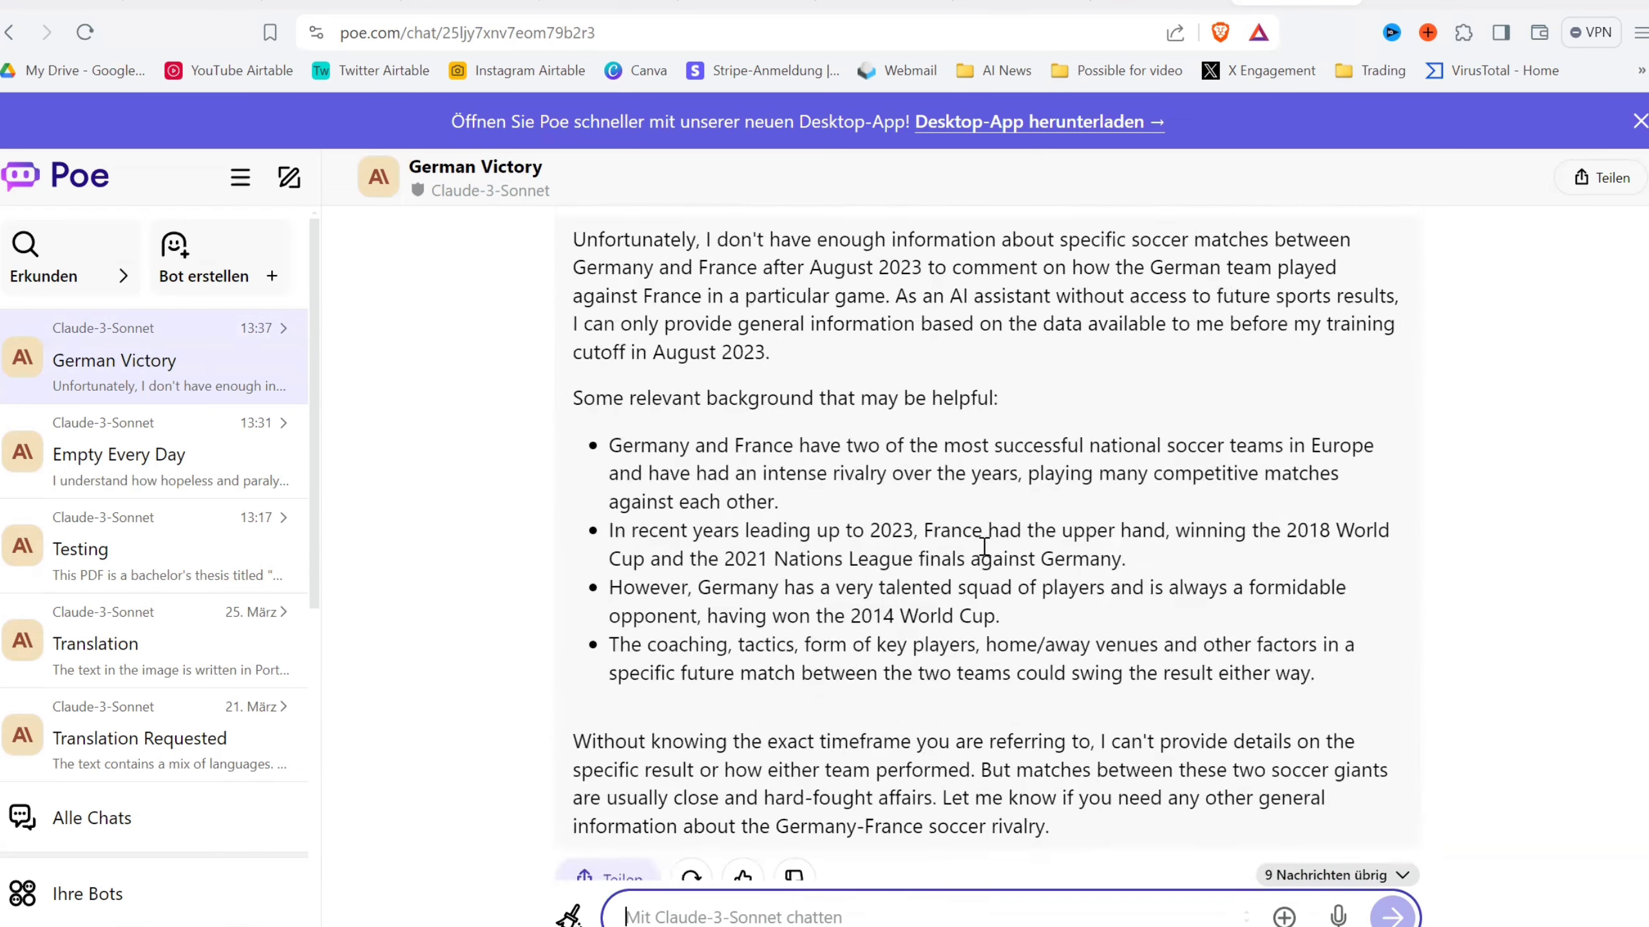
scroll(984, 546, "up", 6)
scroll(993, 571, "down", 5)
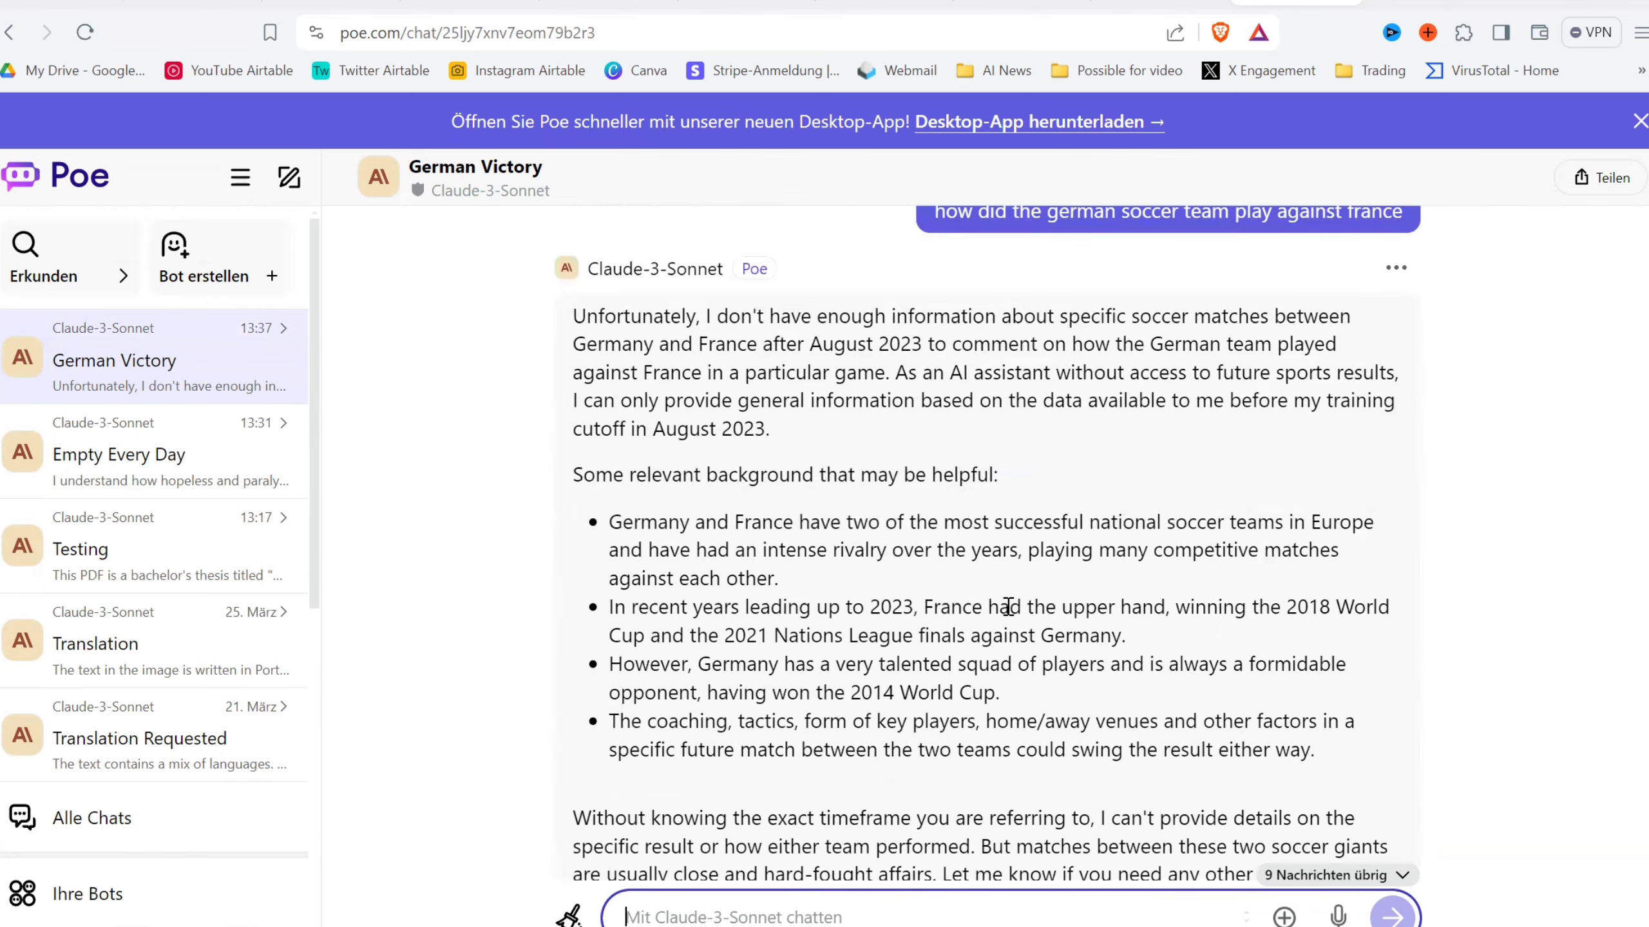
scroll(1007, 607, "up", 2)
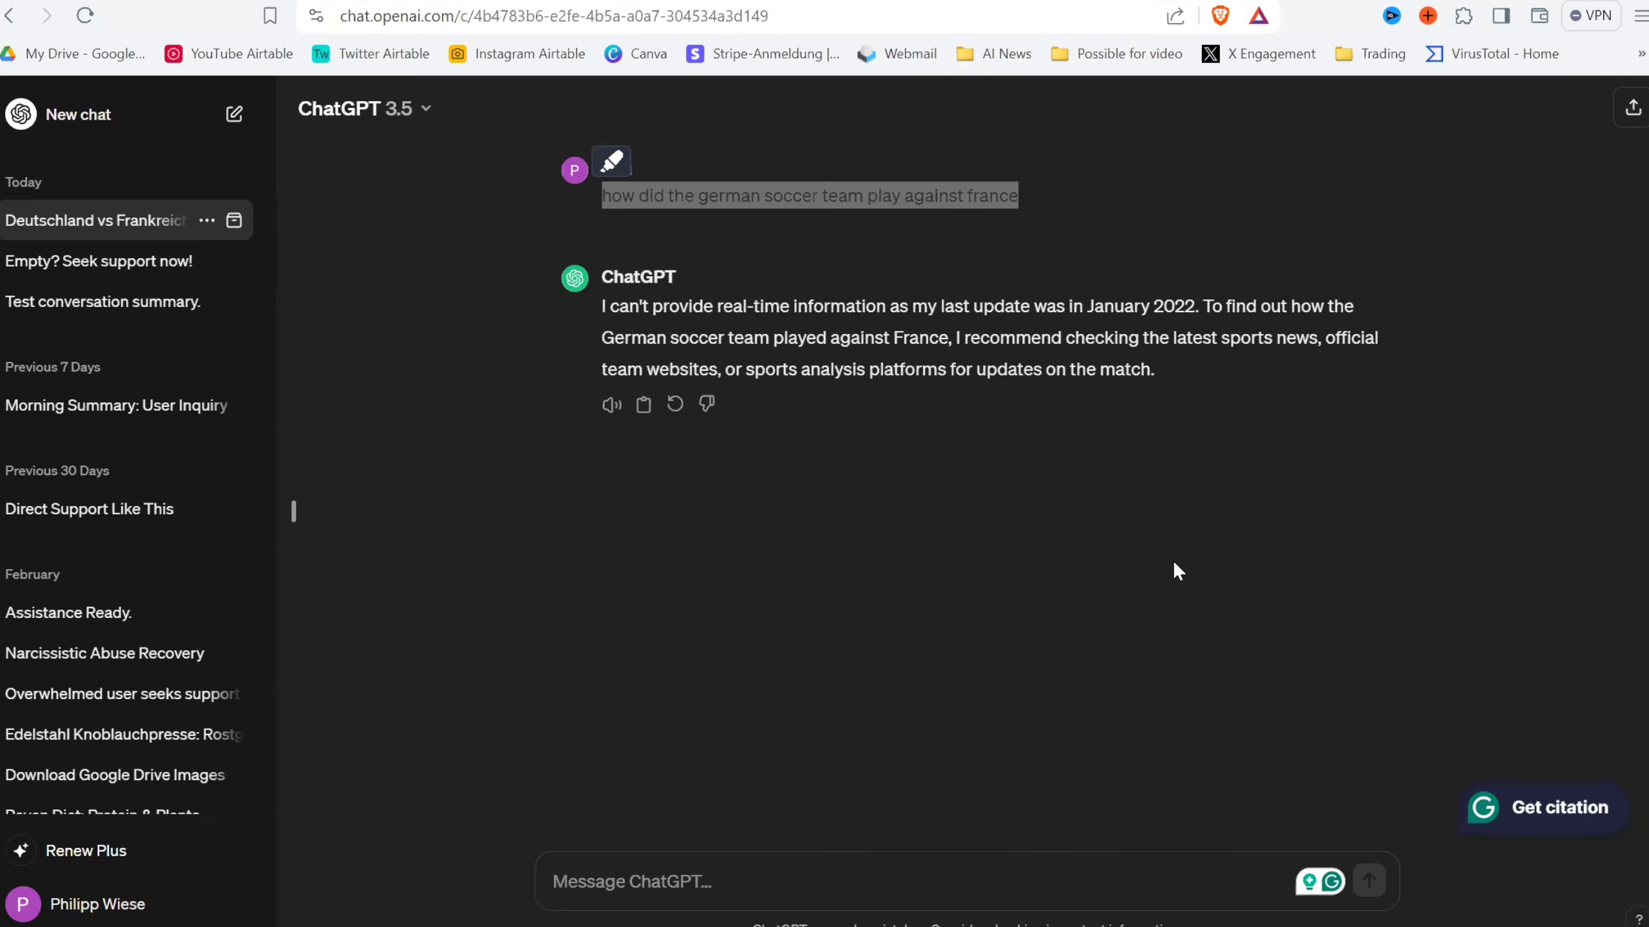
Switch to ChatGPT and view its Custom Instructions options, leaving them without saving changes.
left_click(1168, 566)
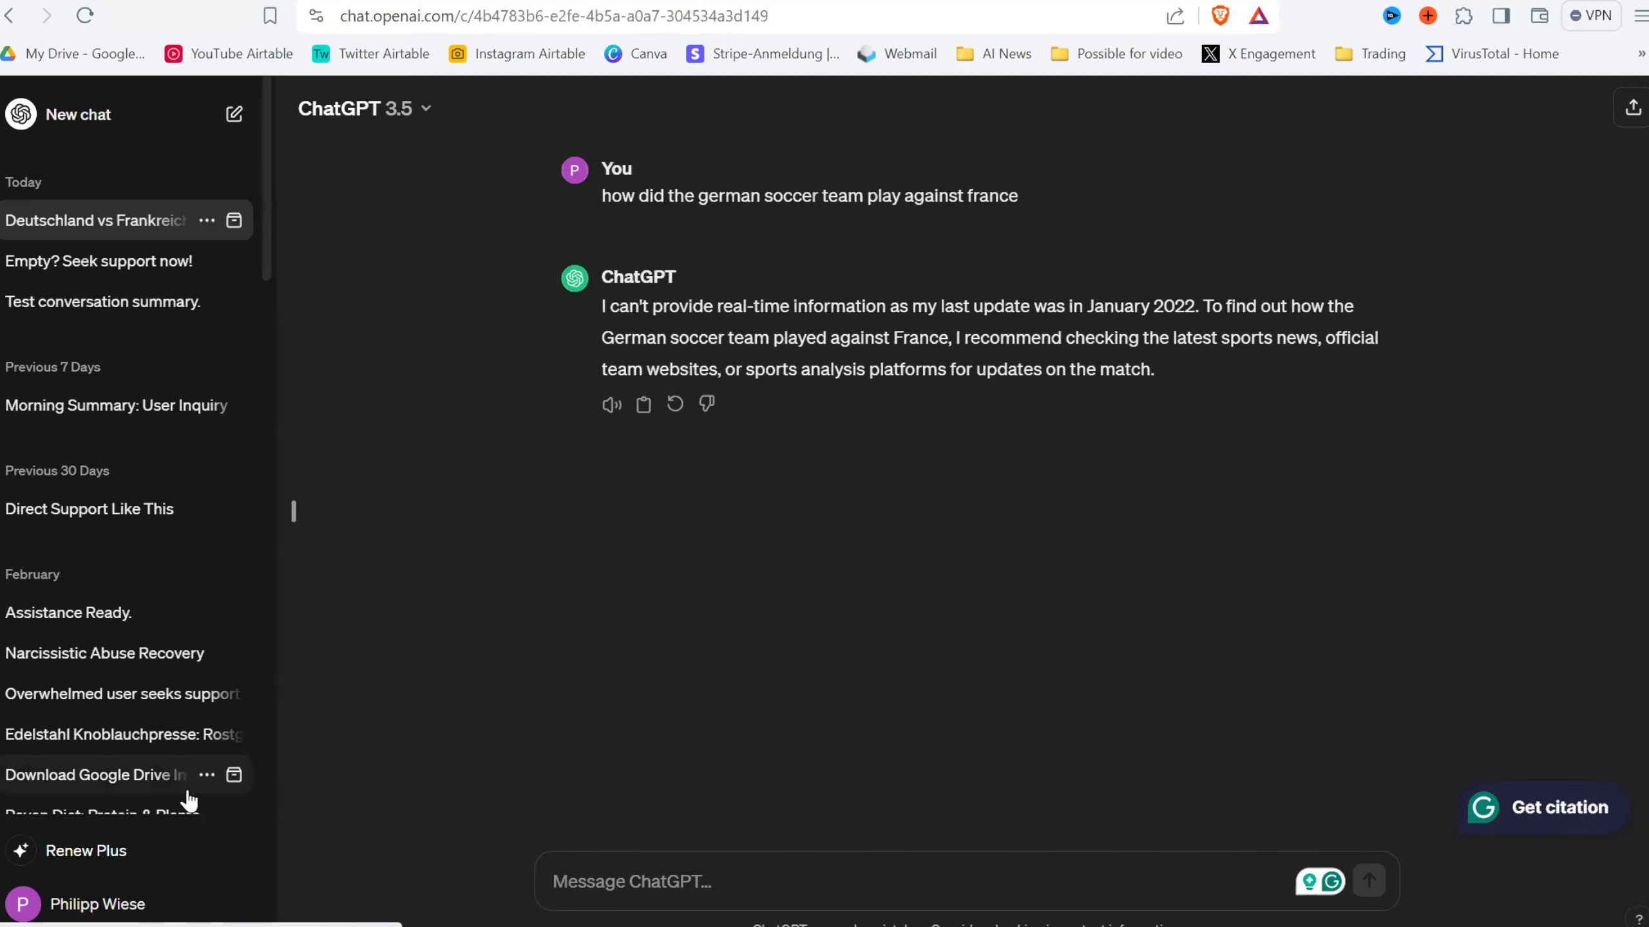
left_click(189, 905)
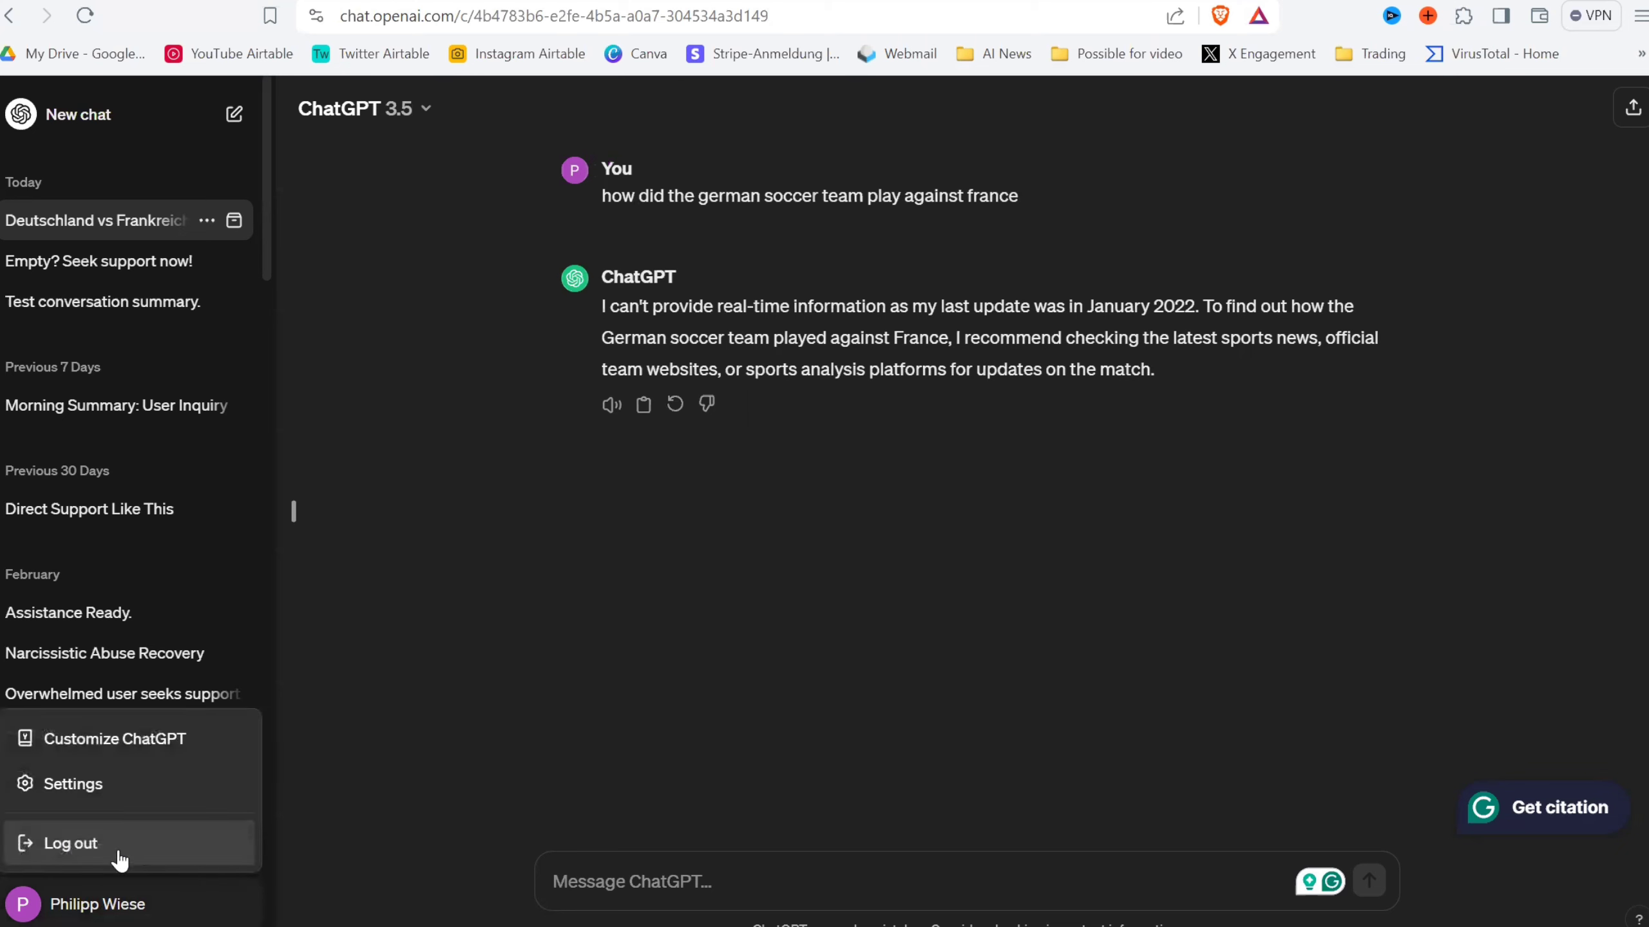
left_click(173, 741)
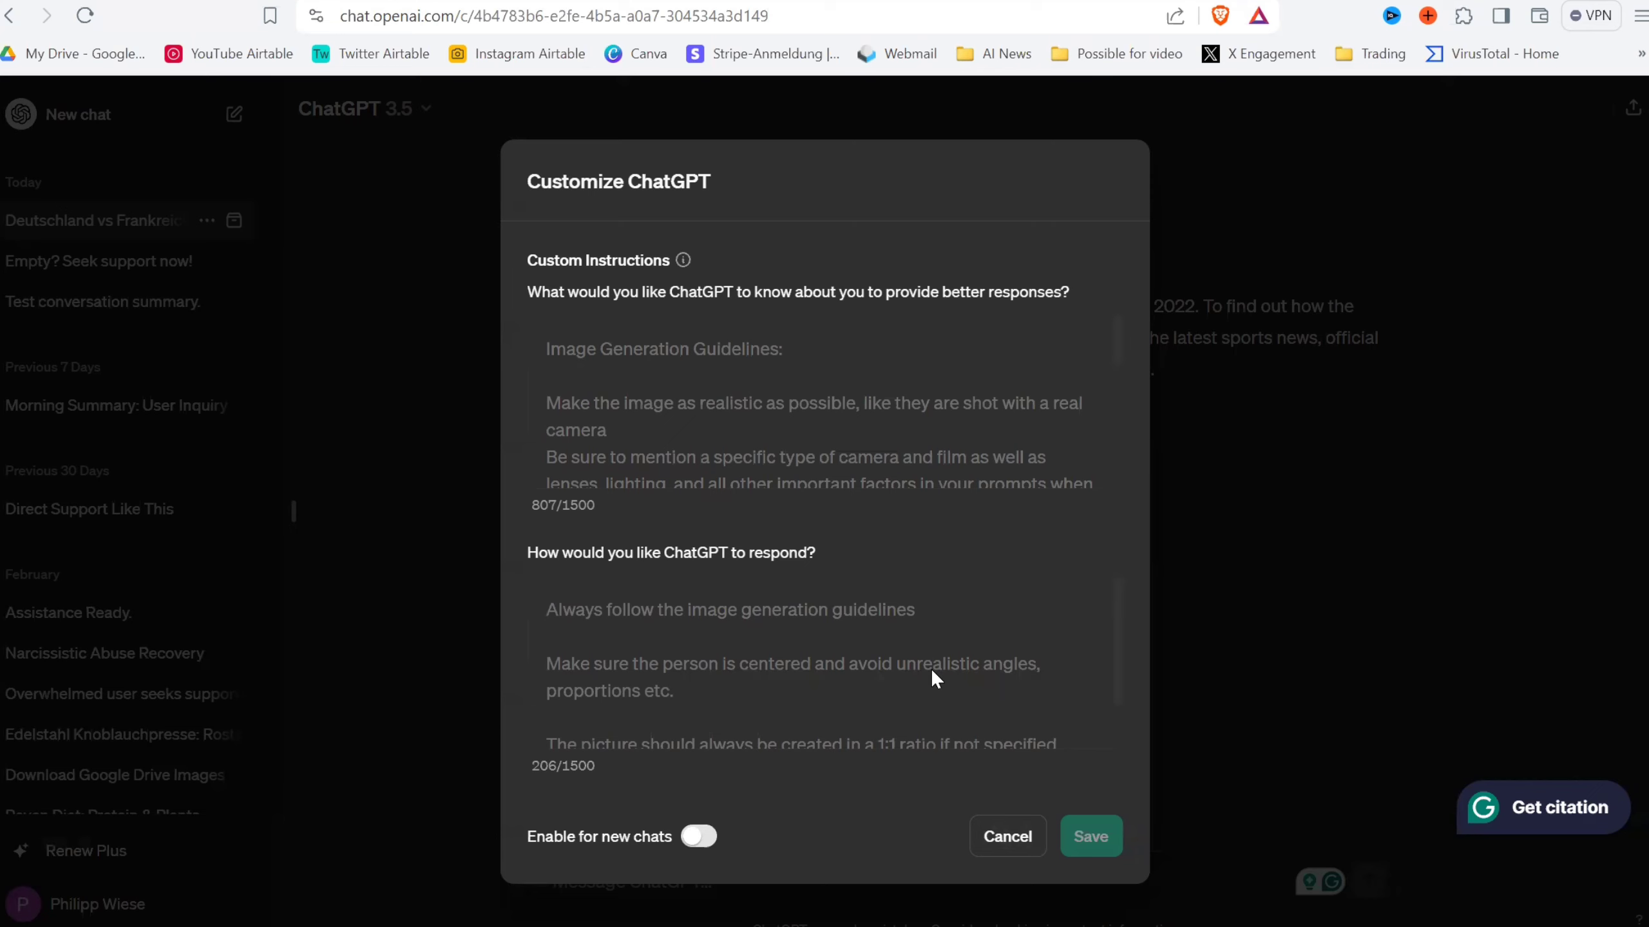
left_click(988, 835)
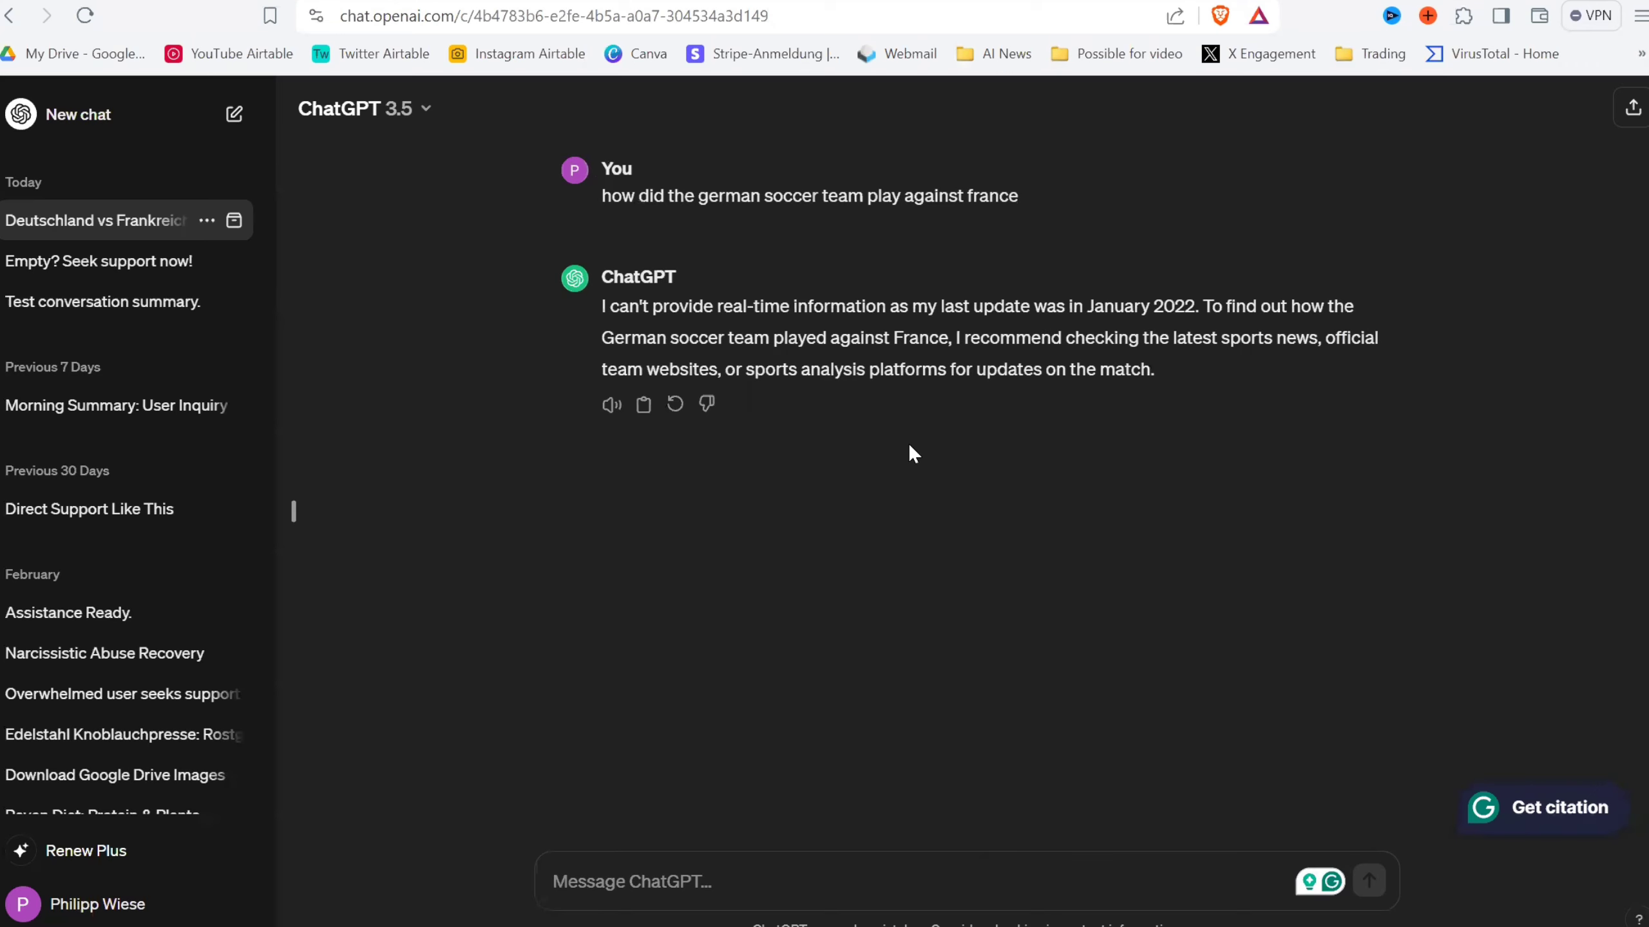
Examine ChatGPT's speech settings and the available voices, and close the settings without changing the voice.
left_click(143, 909)
left_click(78, 785)
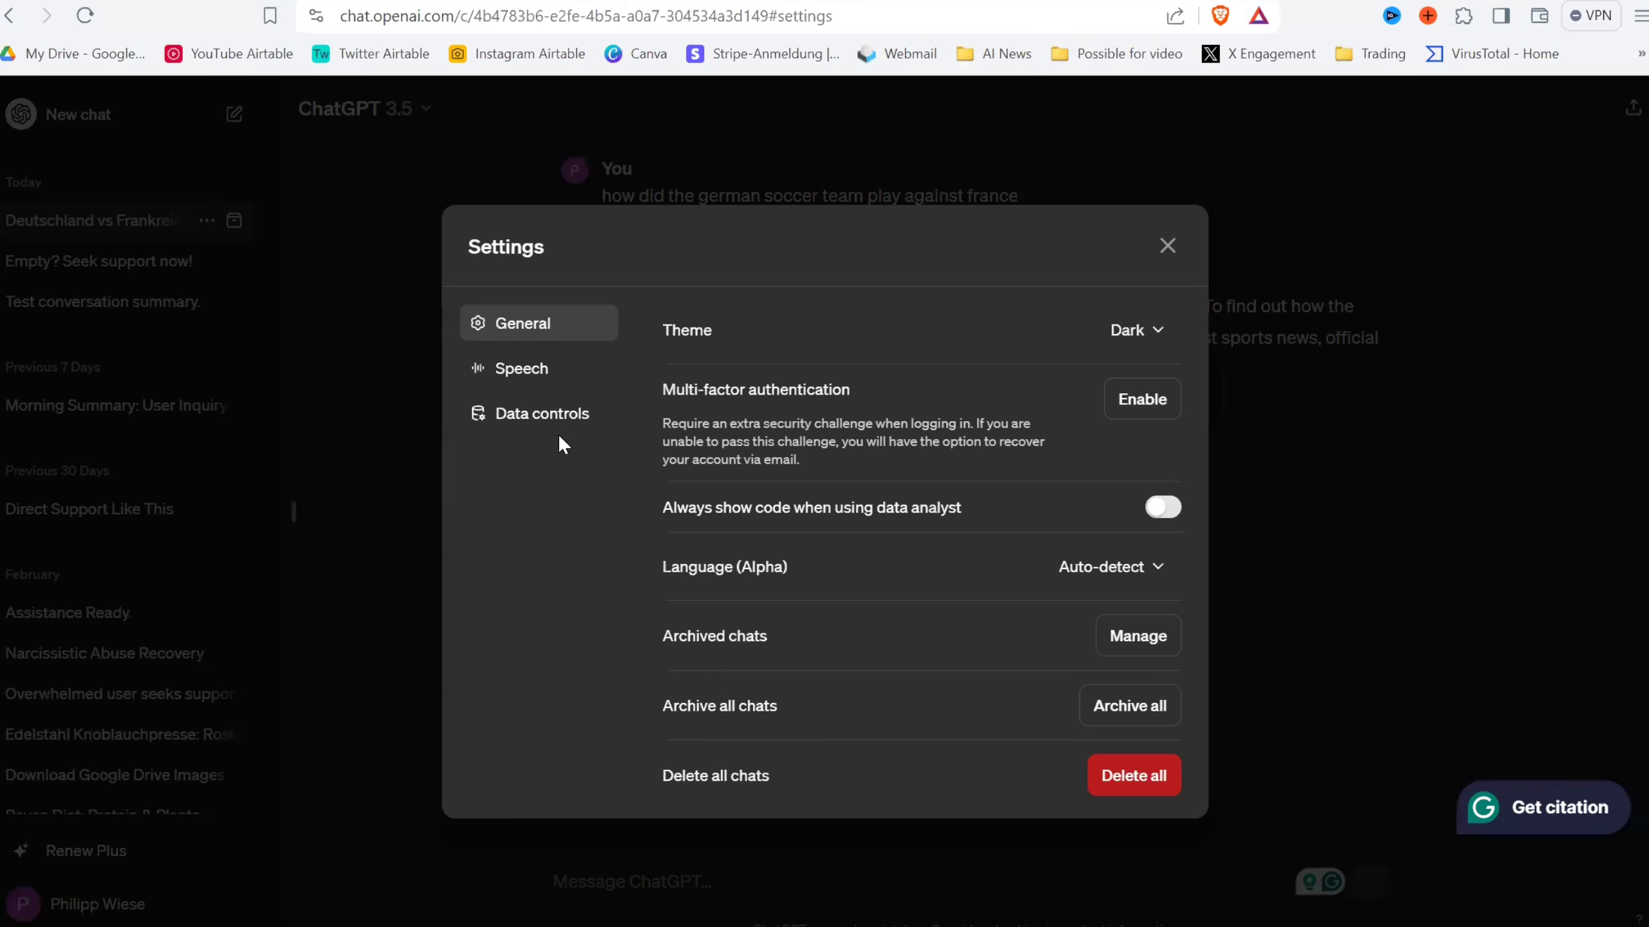
left_click(522, 368)
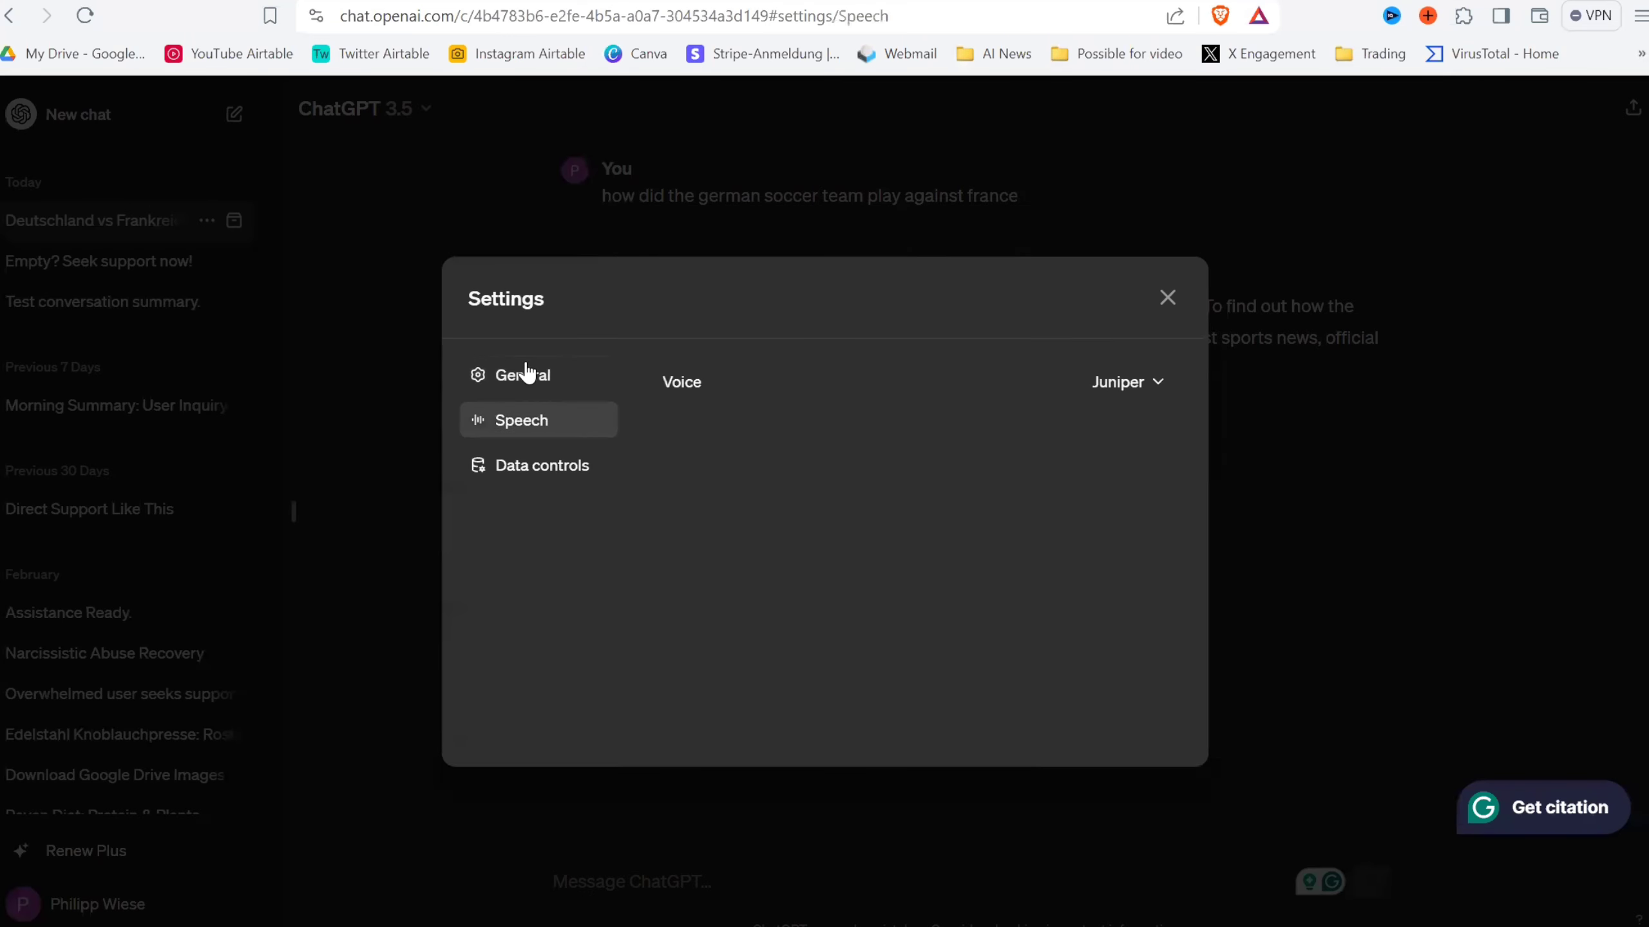
left_click(1125, 390)
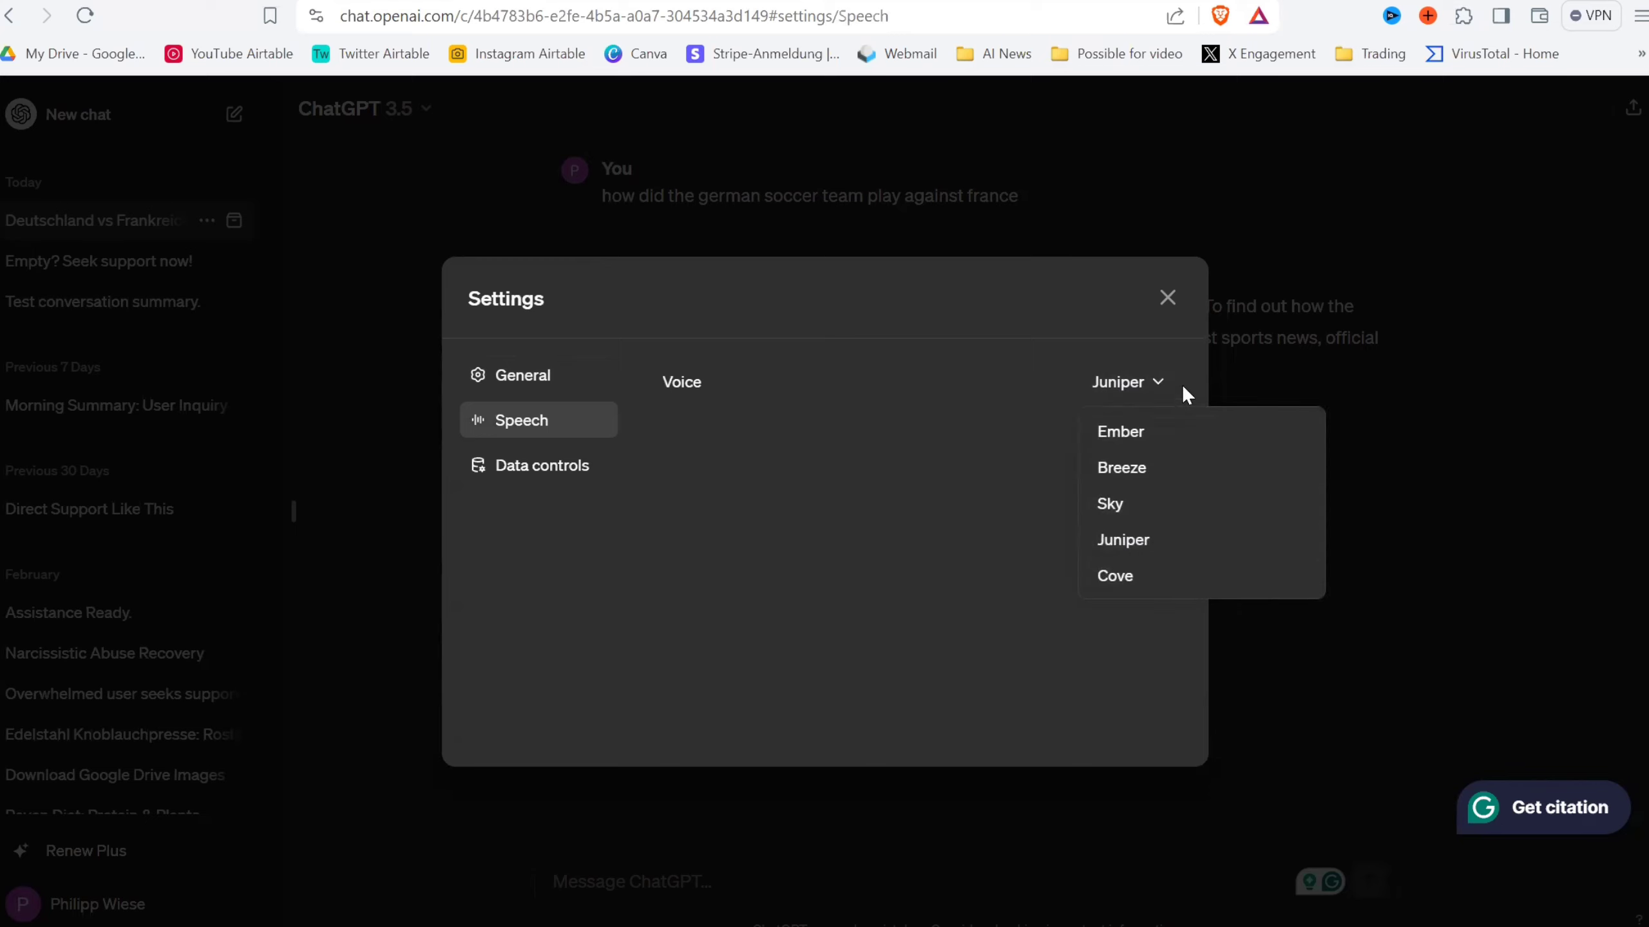
left_click(986, 305)
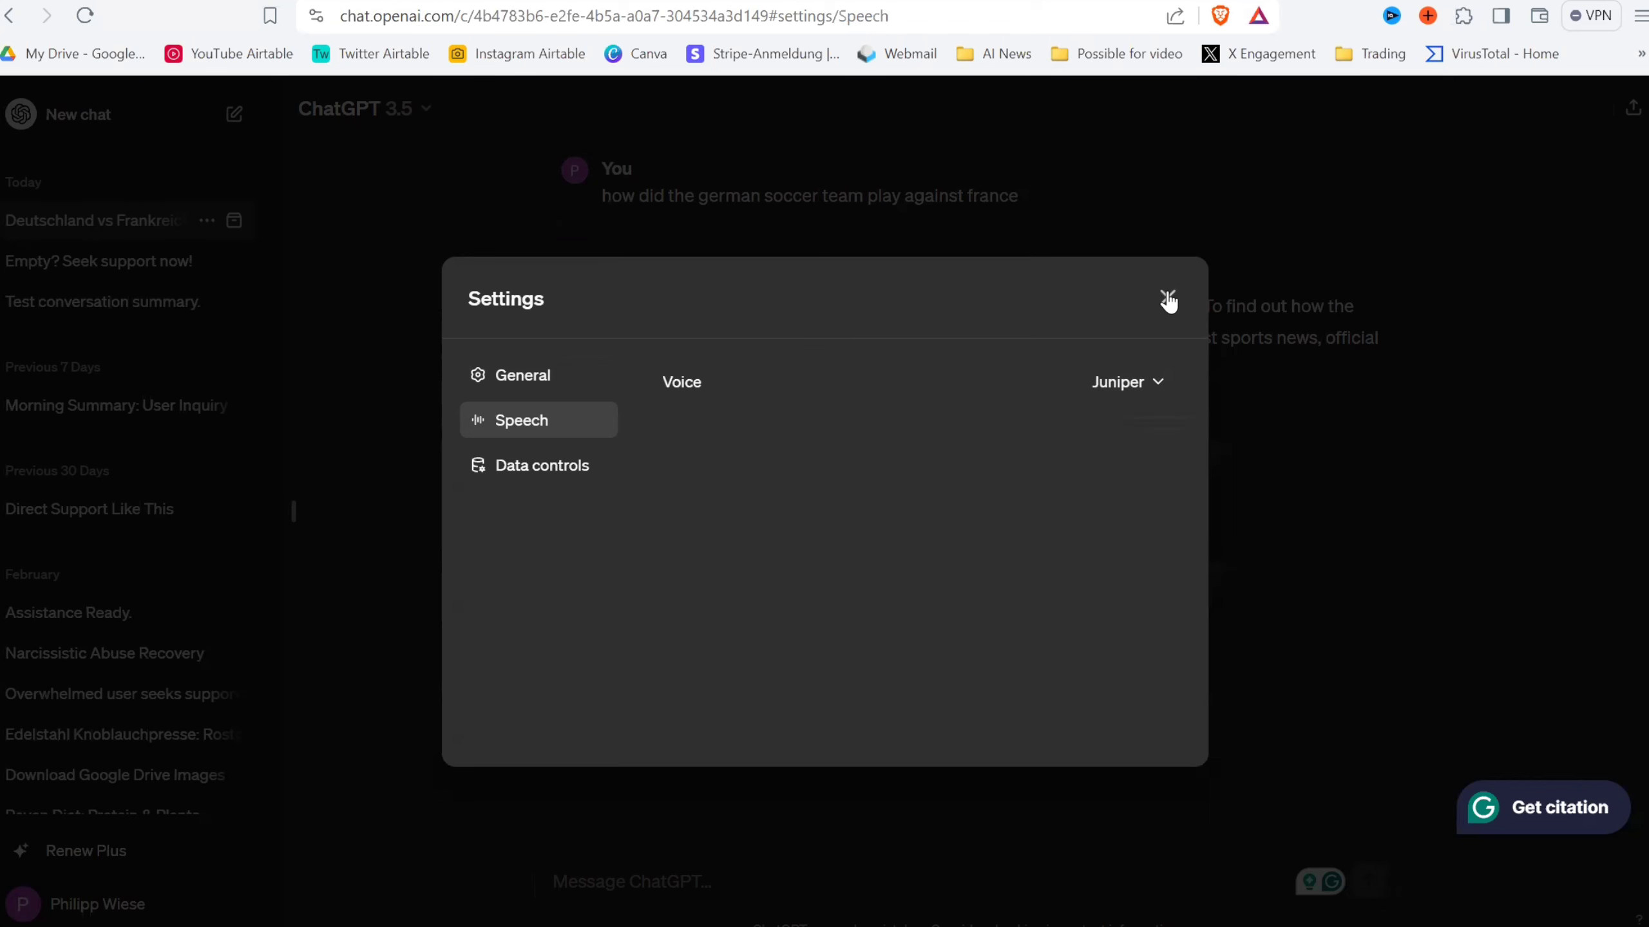
left_click(1168, 300)
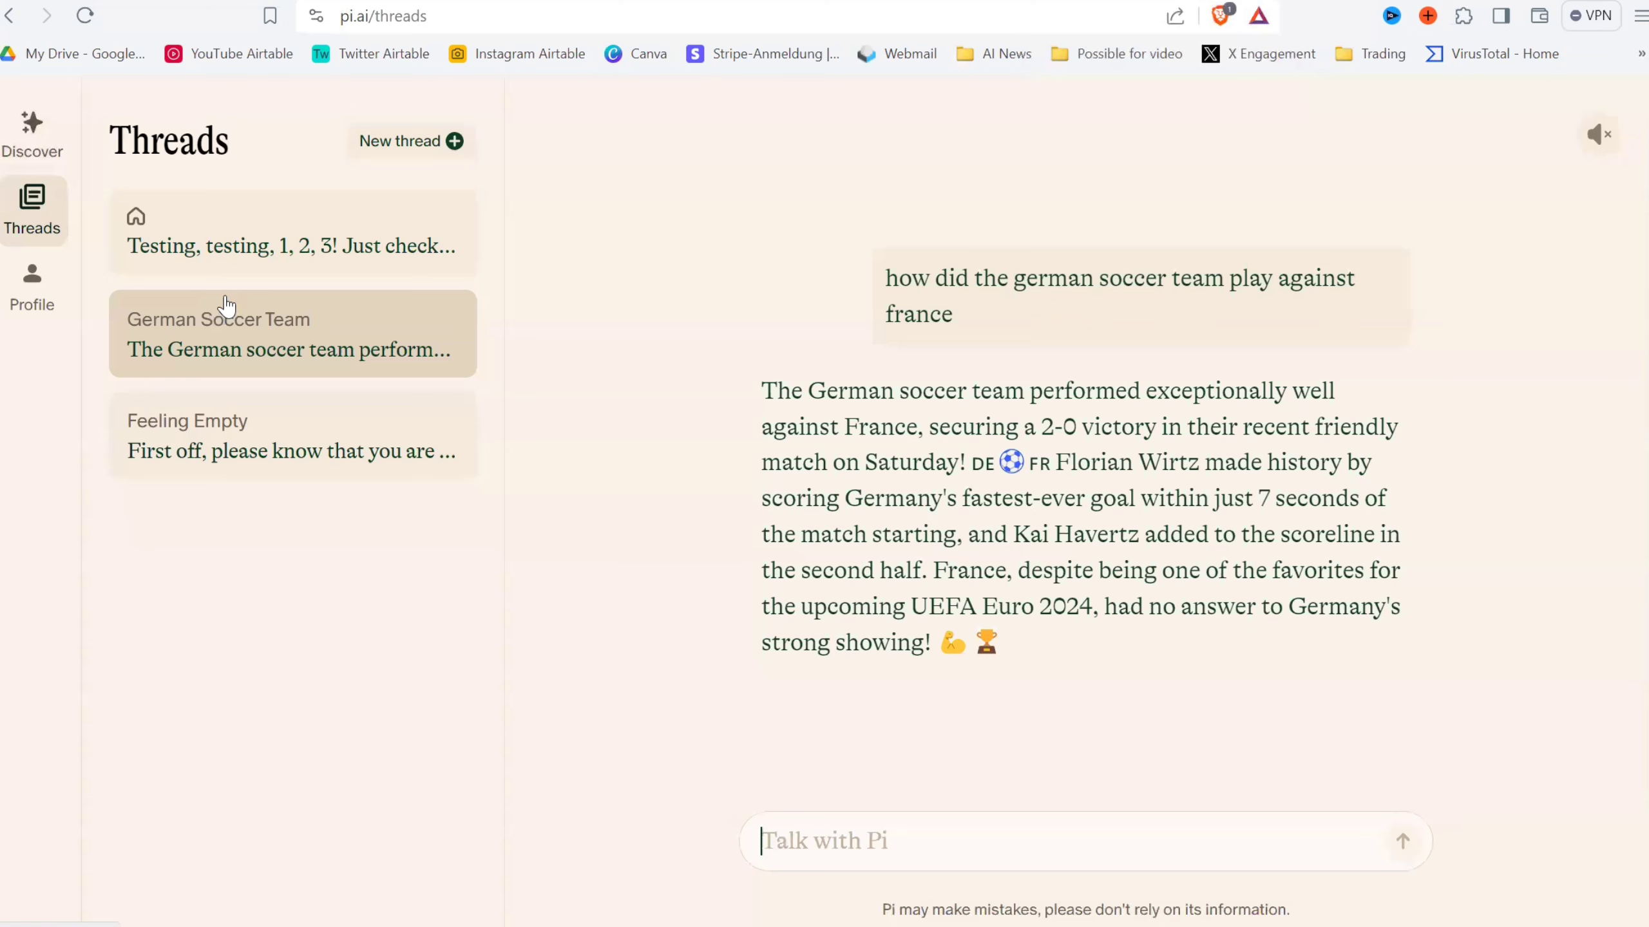
Look through Pi's profile options, and switch to Poe to review Claude-3-Sonnet's soccer conversation.
scroll(398, 432, "down", 1)
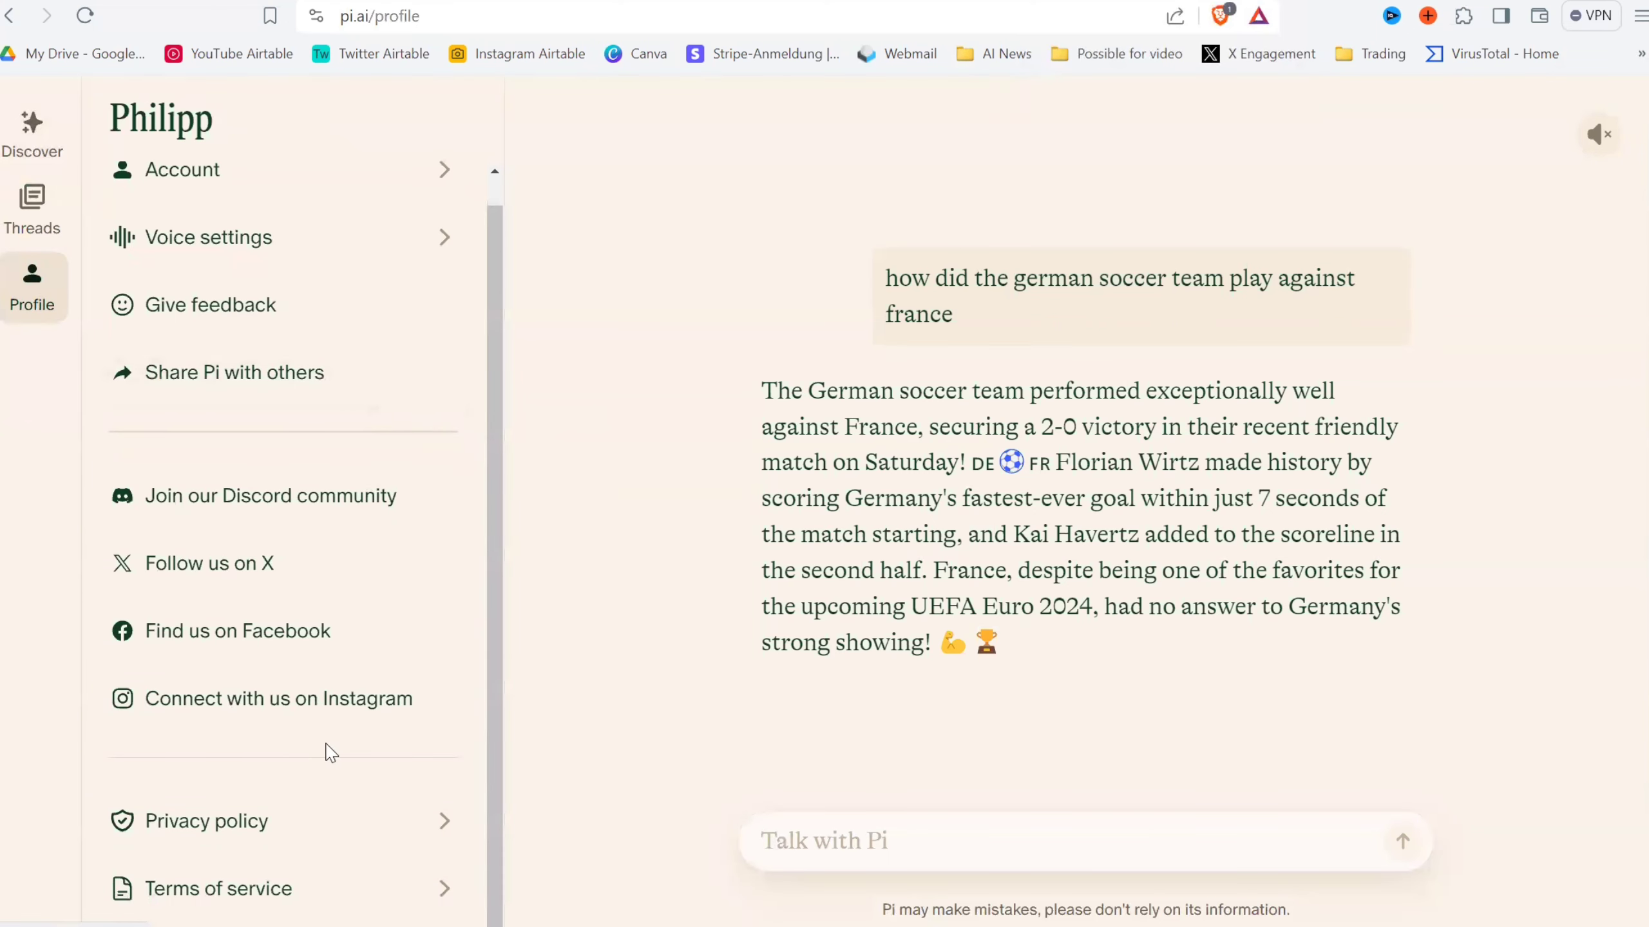
scroll(365, 451, "up", 1)
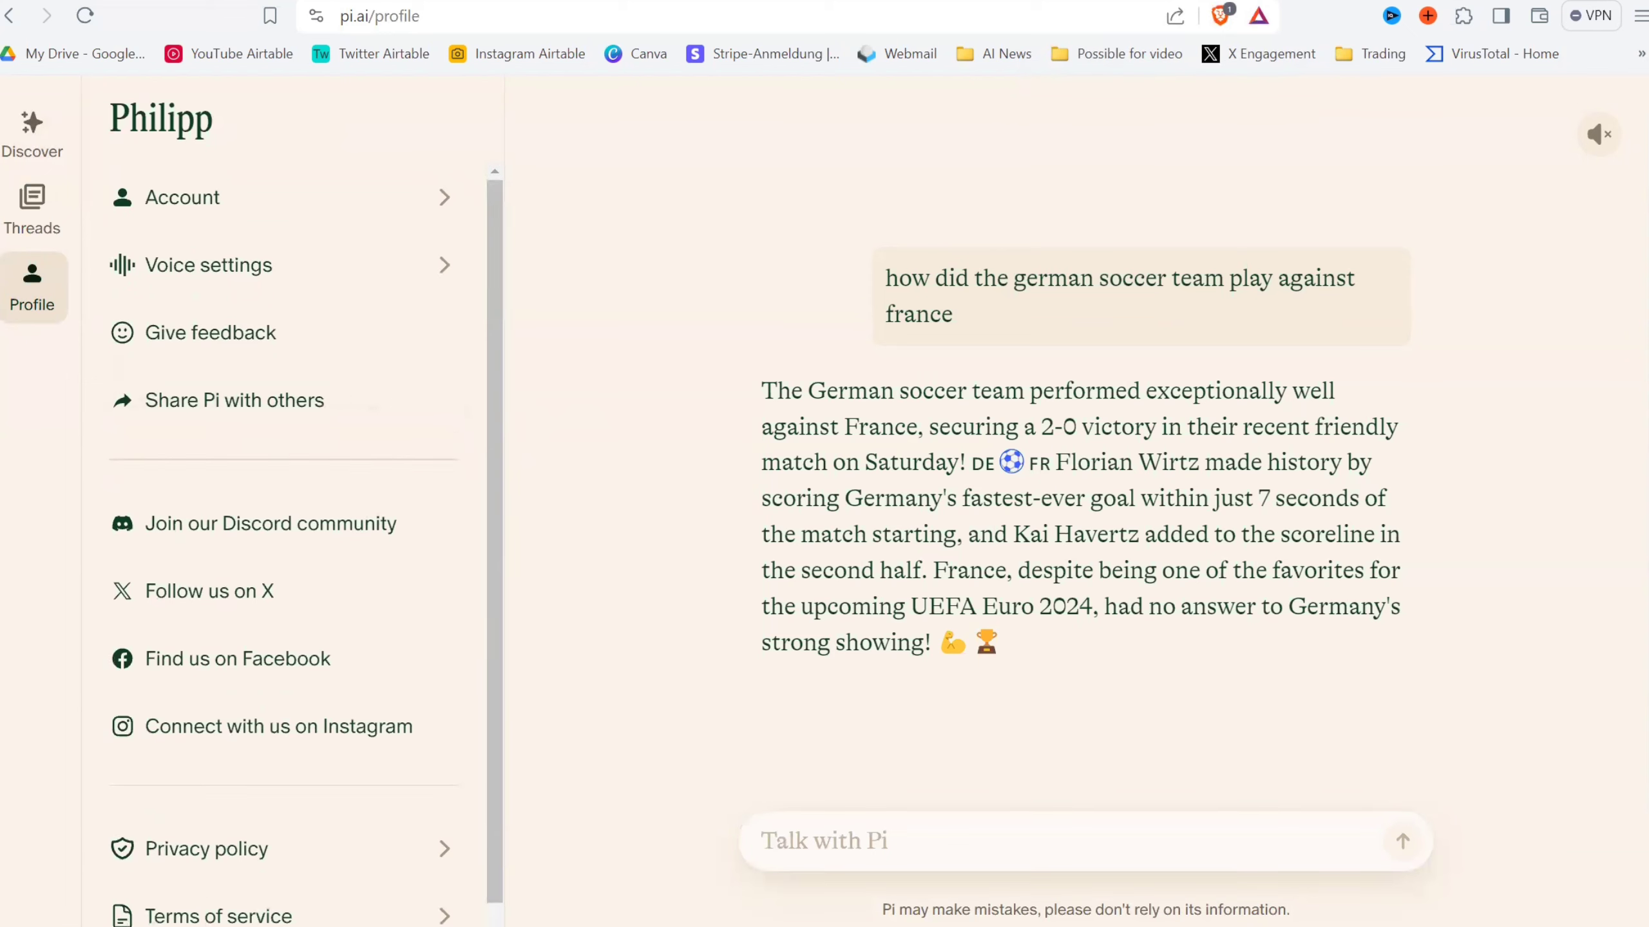
left_click(1234, 2)
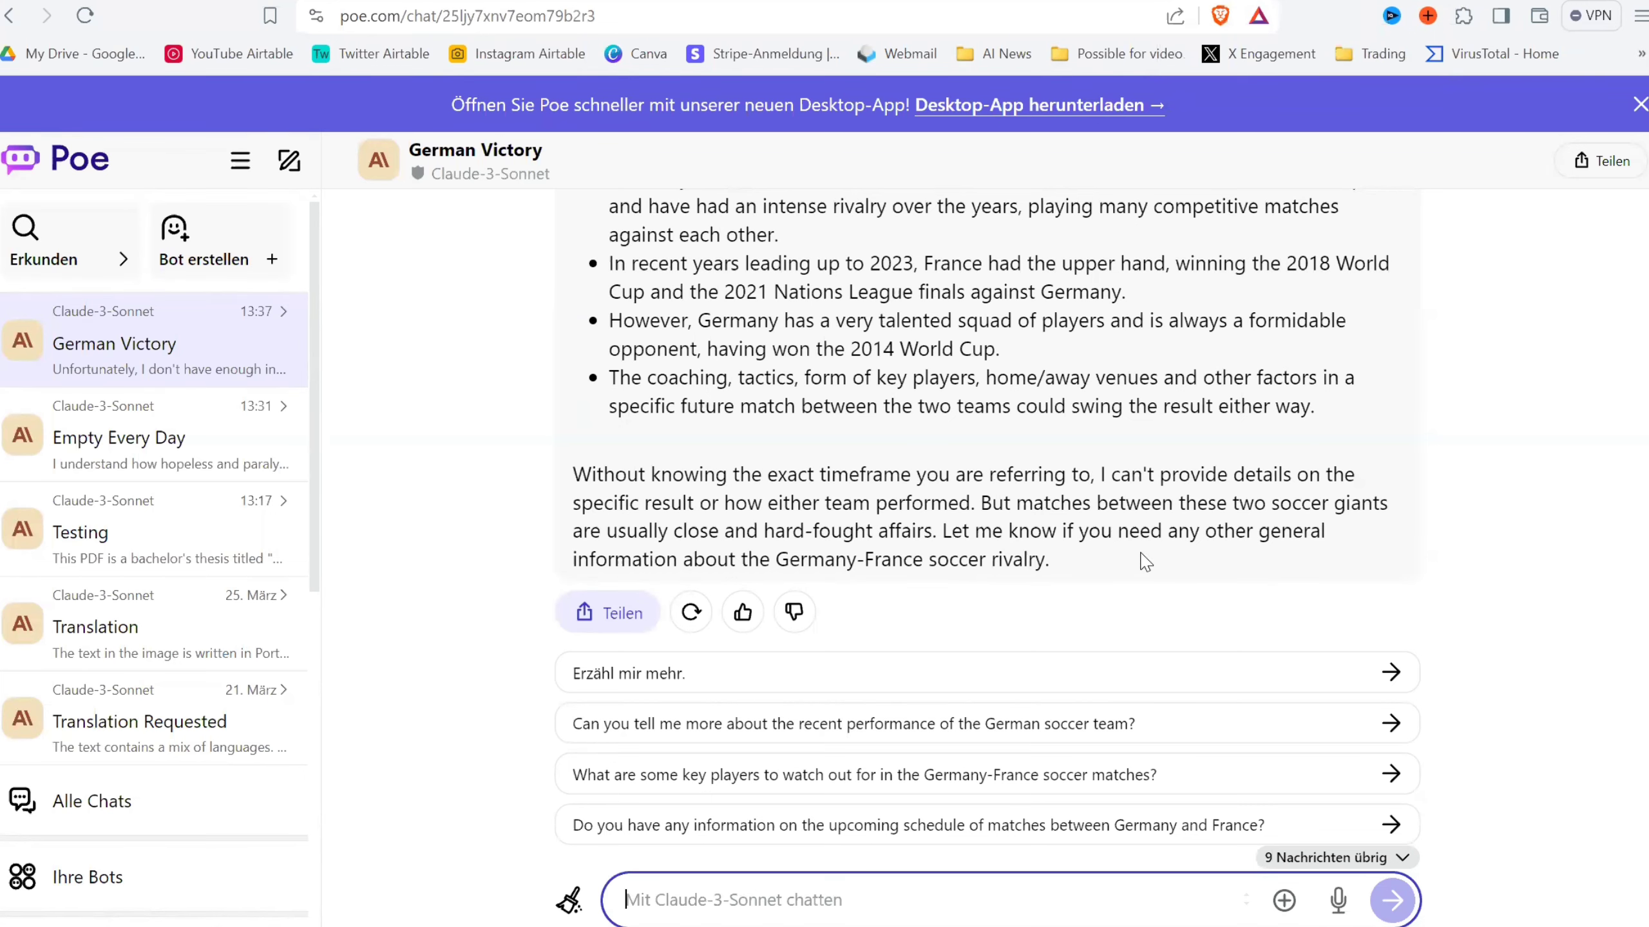
scroll(1146, 563, "up", 10)
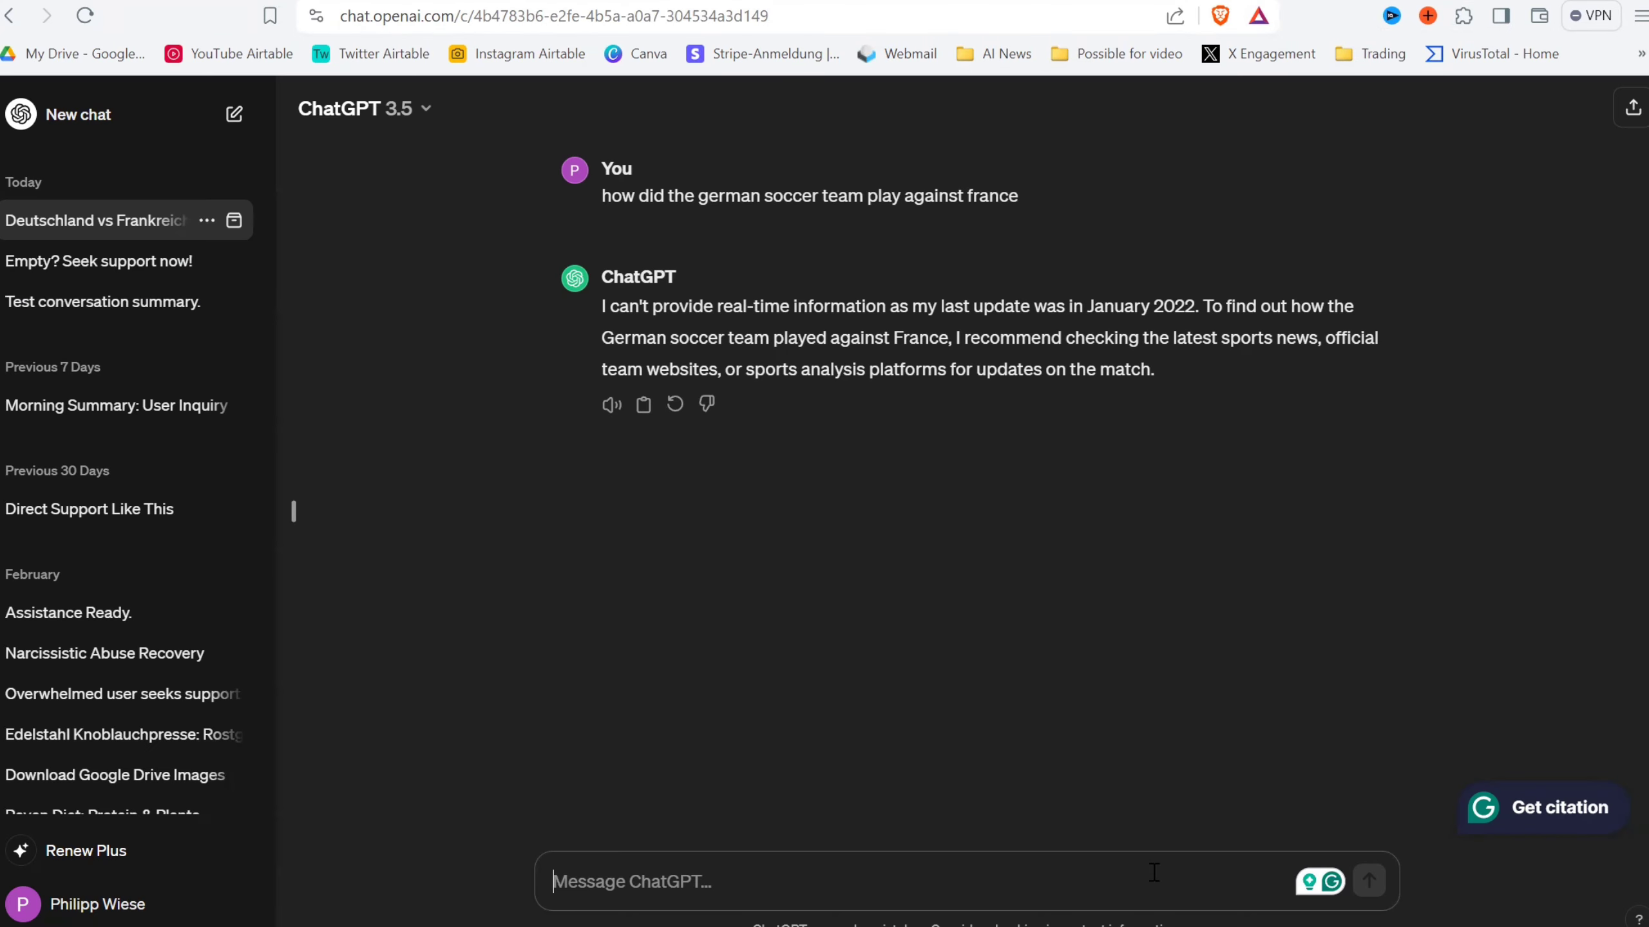
Switch to ChatGPT, send "please write me a code for the game pong that I can just copy and paste", and review the generated code.
type("please")
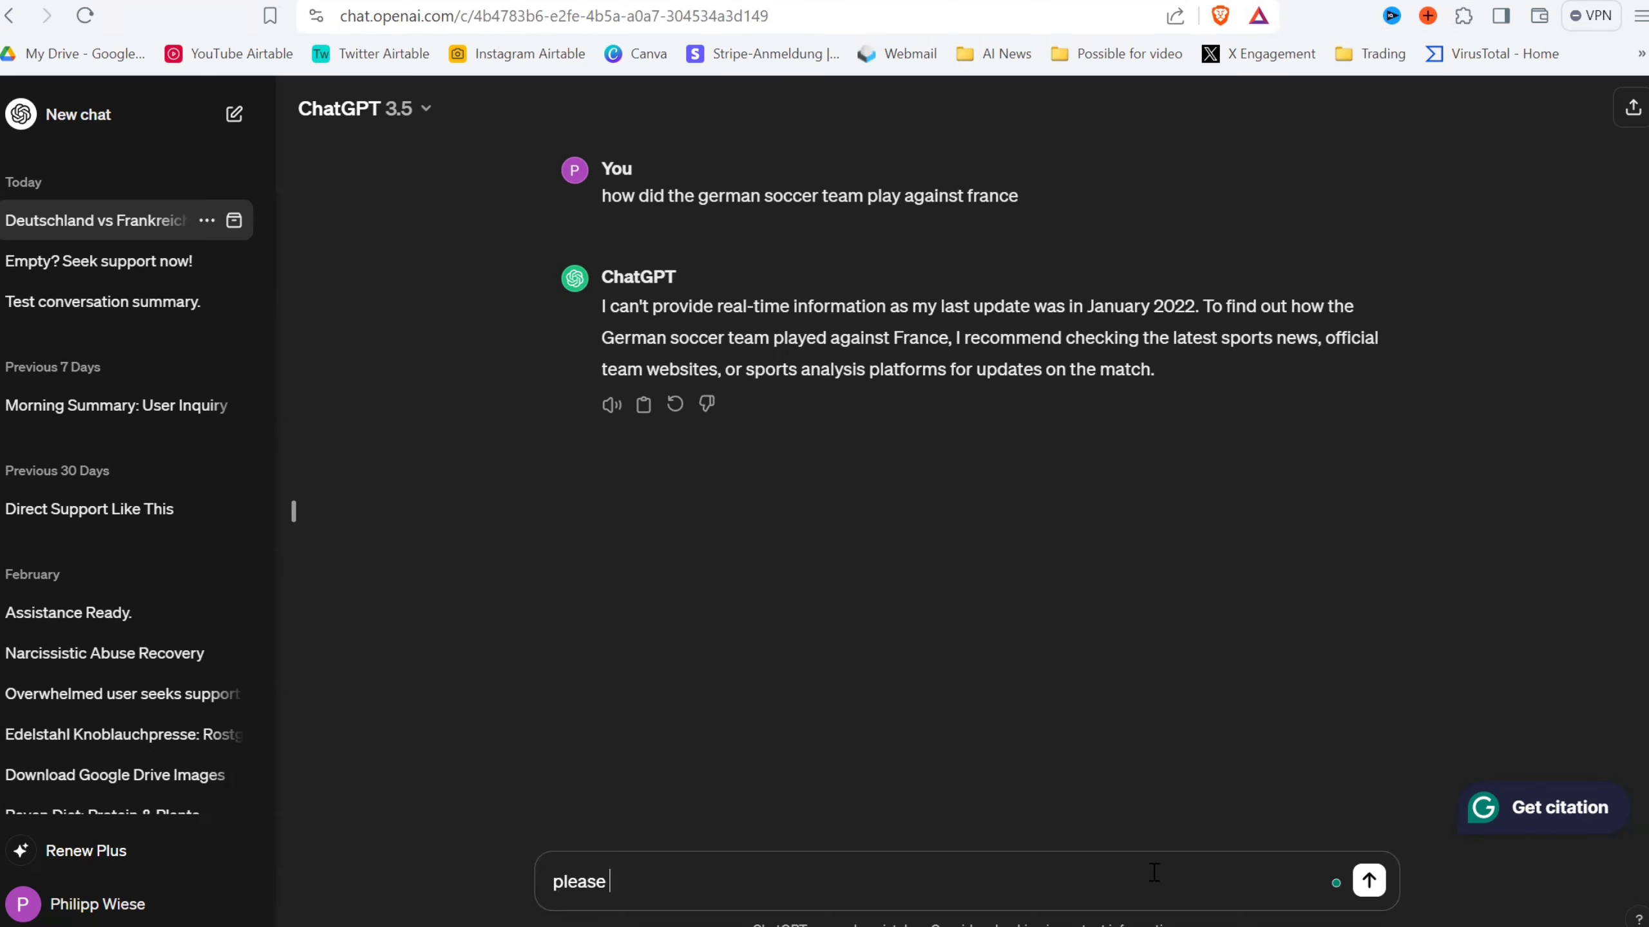
type(" write me a code for the ga")
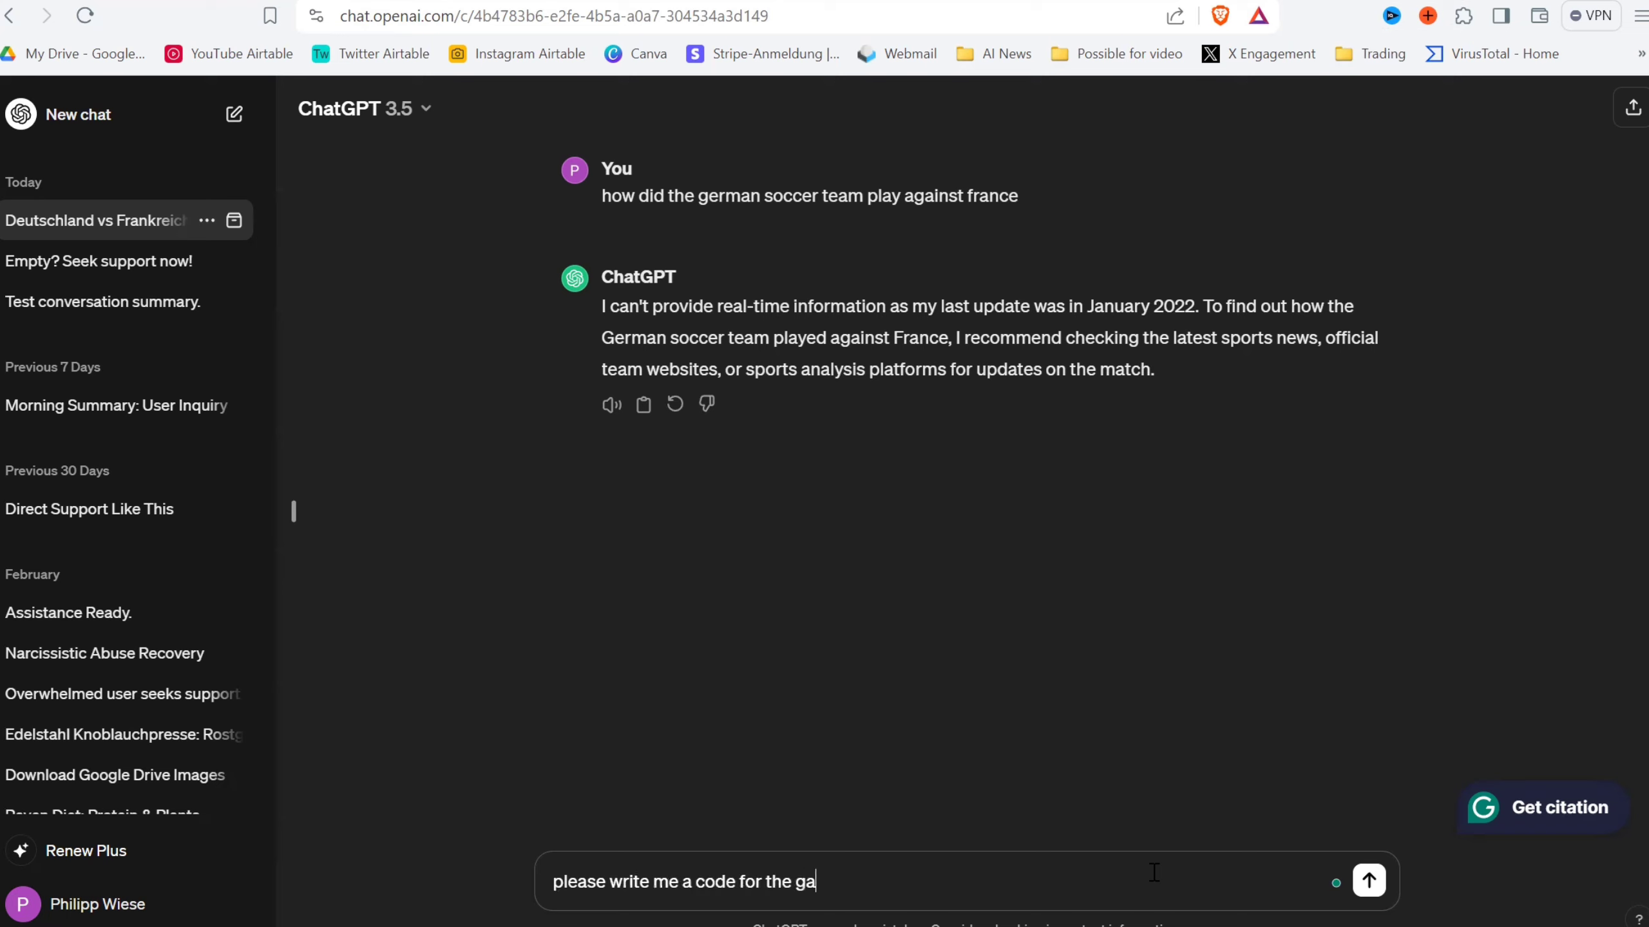
type("me pong that I can just ")
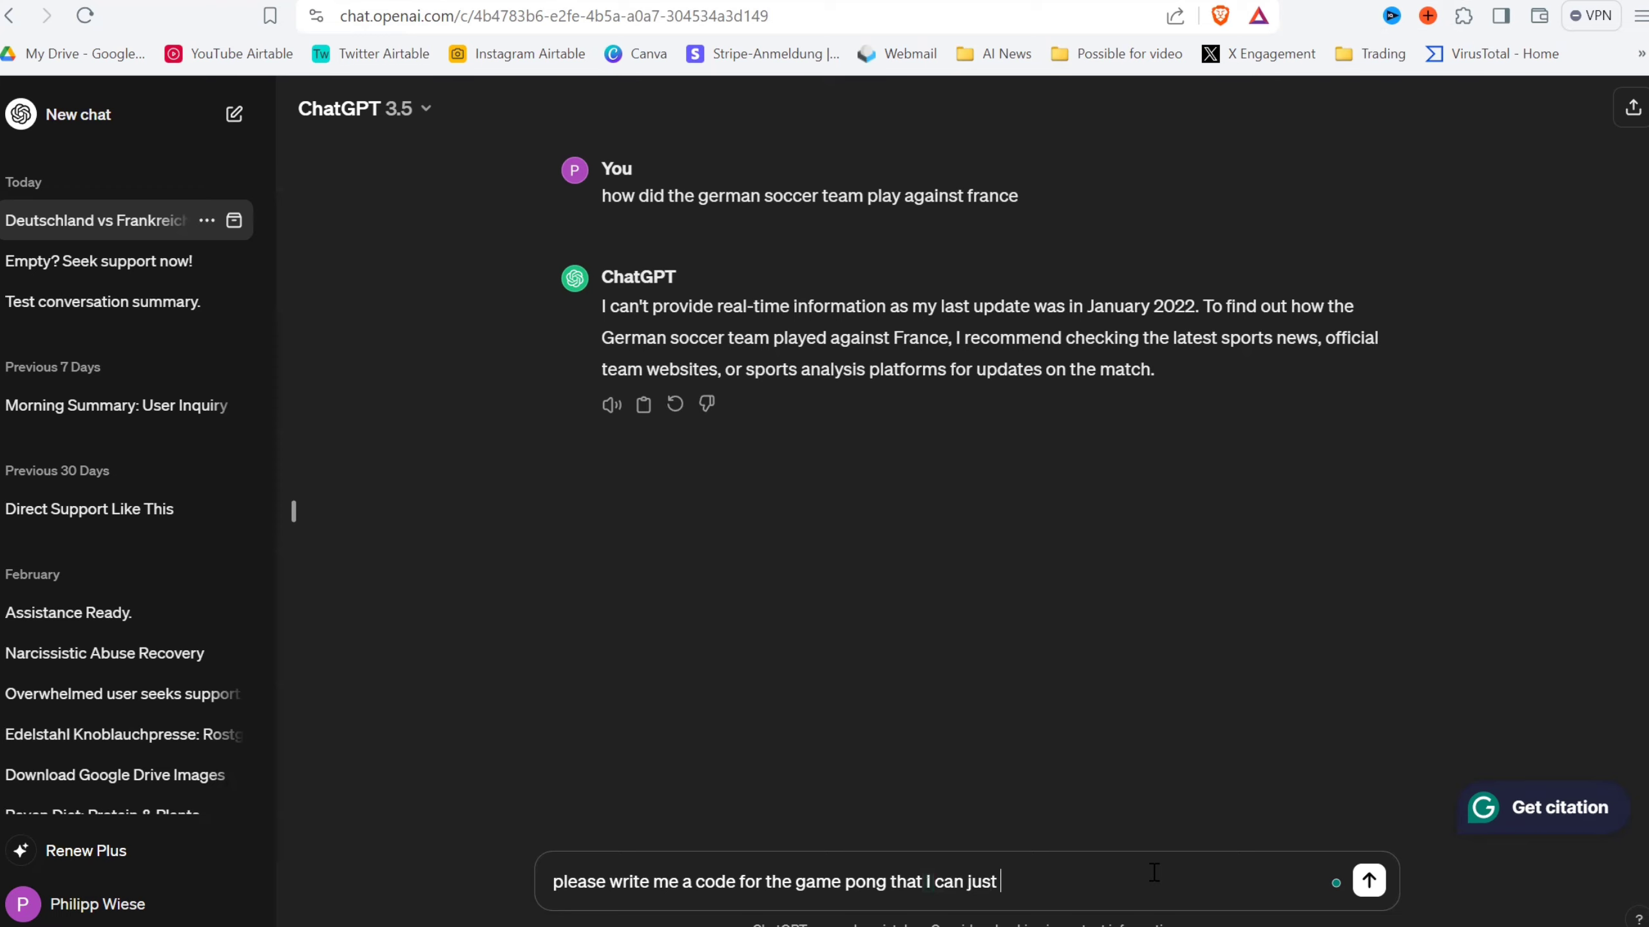
type("copy and pa")
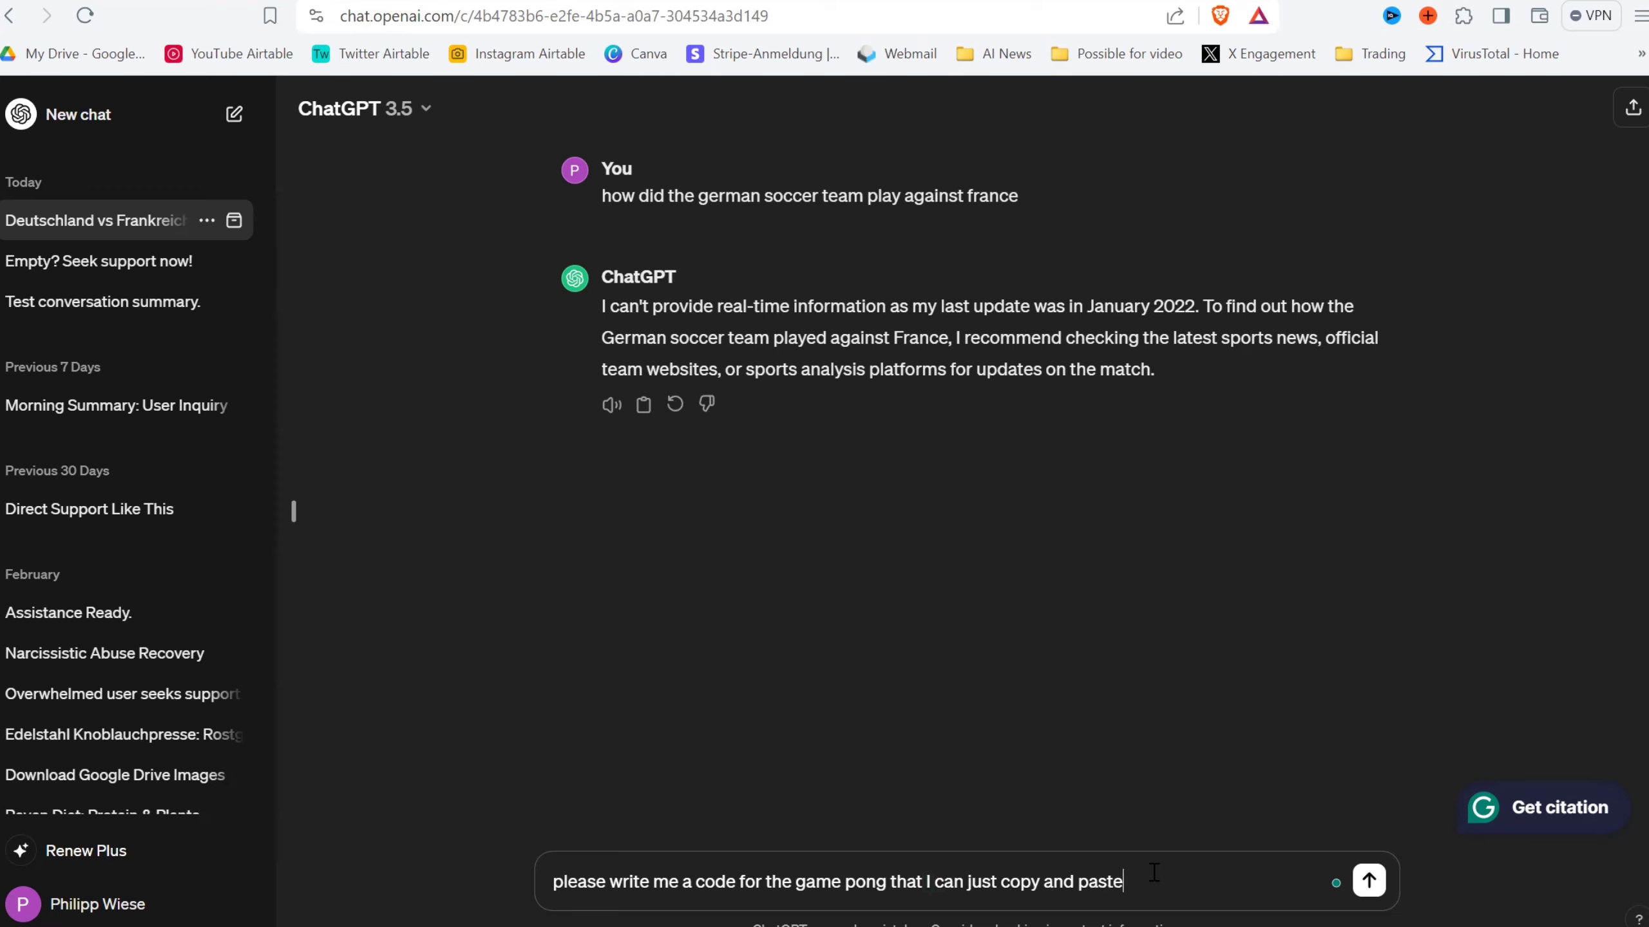
type("ste")
key("Return")
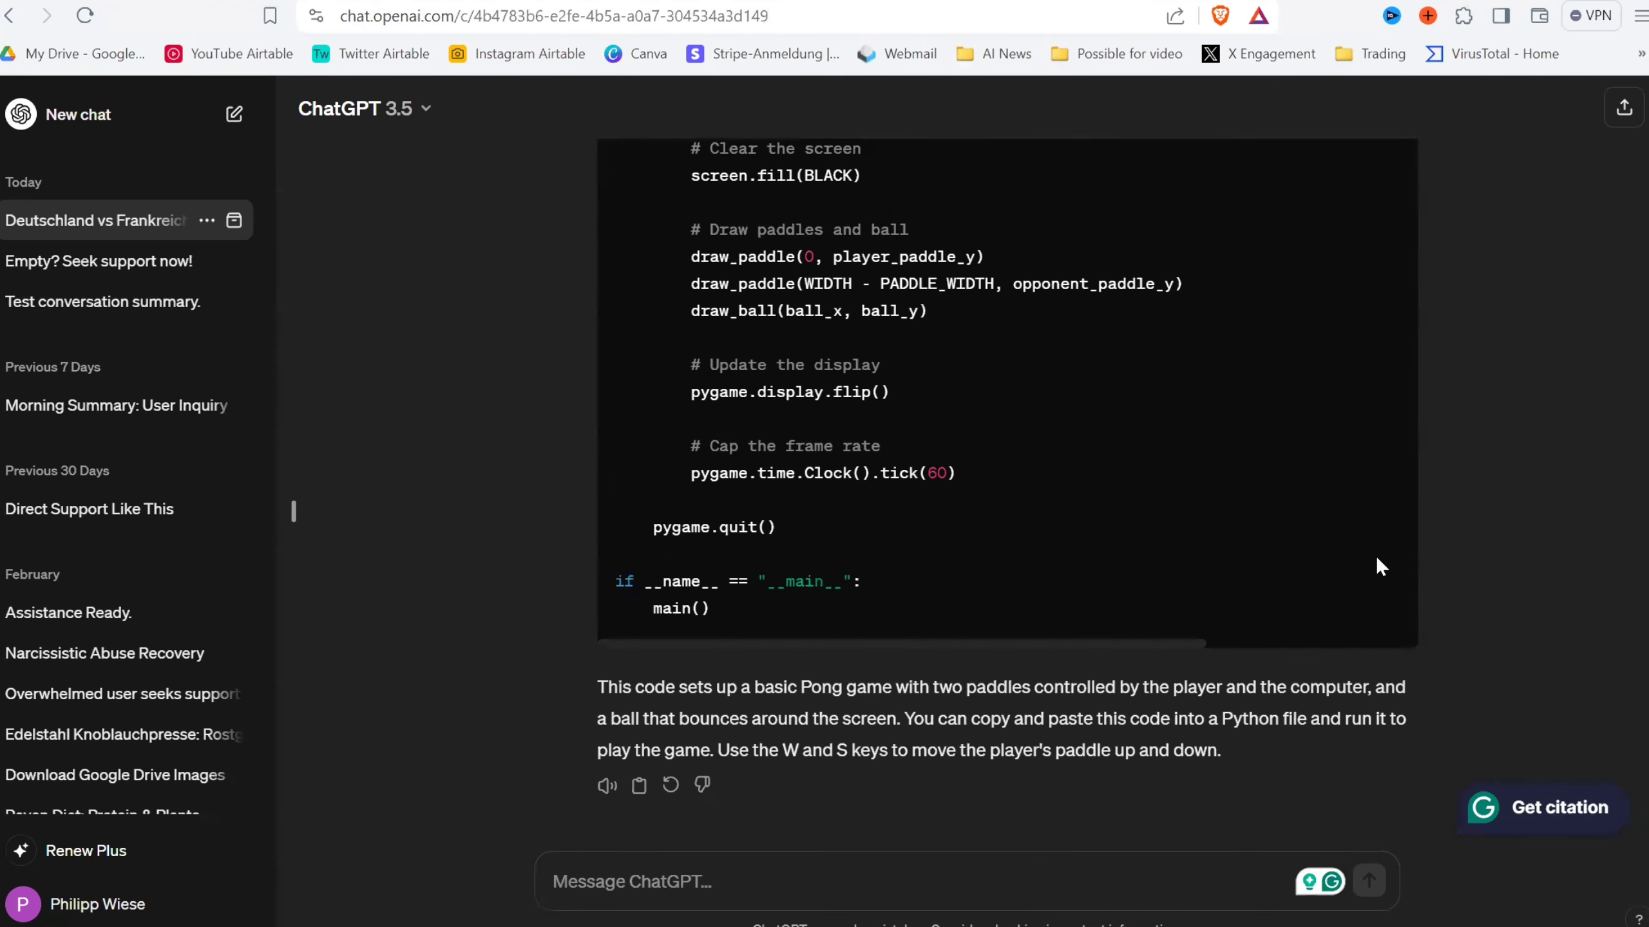
scroll(1406, 583, "up", 20)
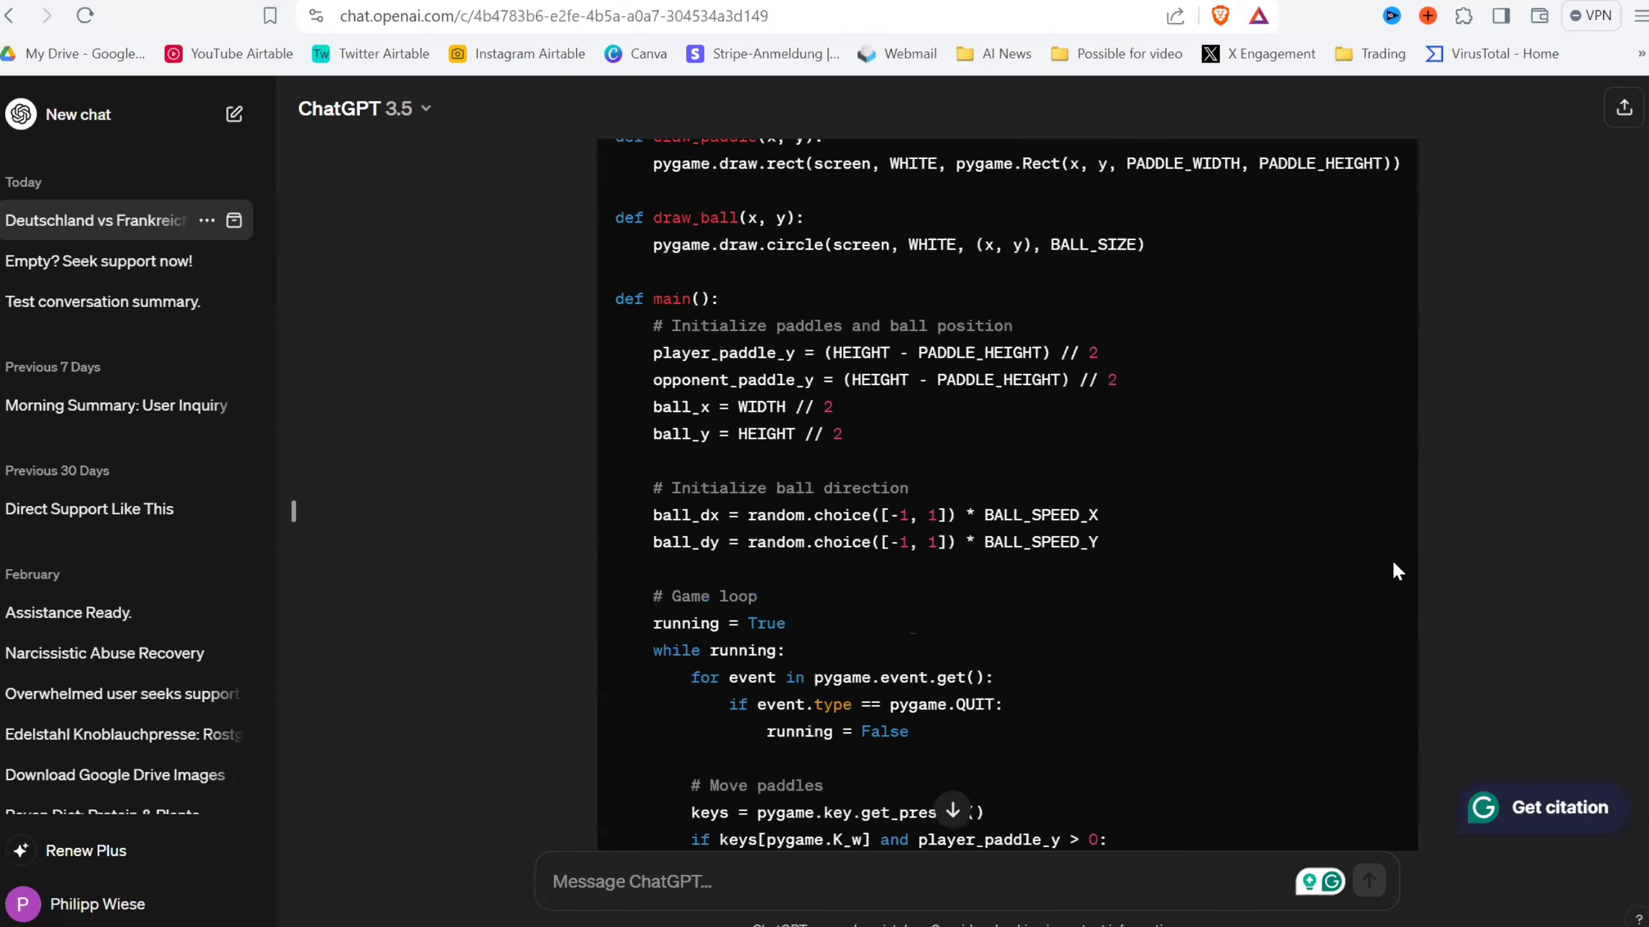
Copy ChatGPT's generated Pong code, paste it into main.py of the test project in Replit, and run it.
scroll(1363, 555, "down", 3)
scroll(1354, 540, "up", 2)
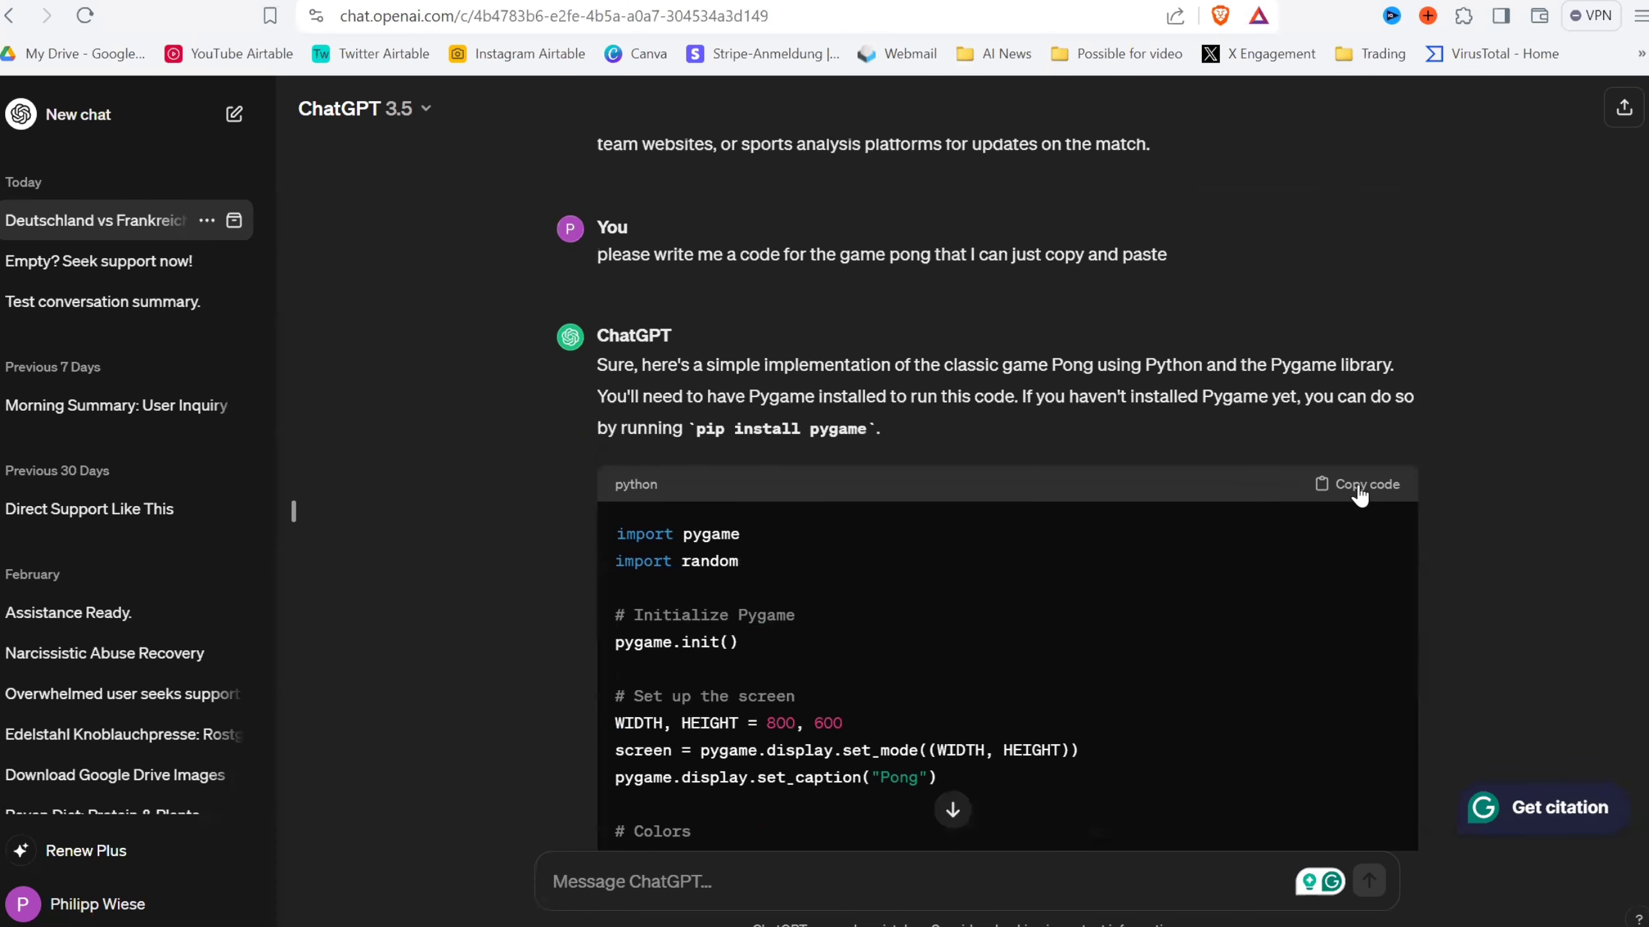
left_click(1359, 490)
key("ctrl+Tab")
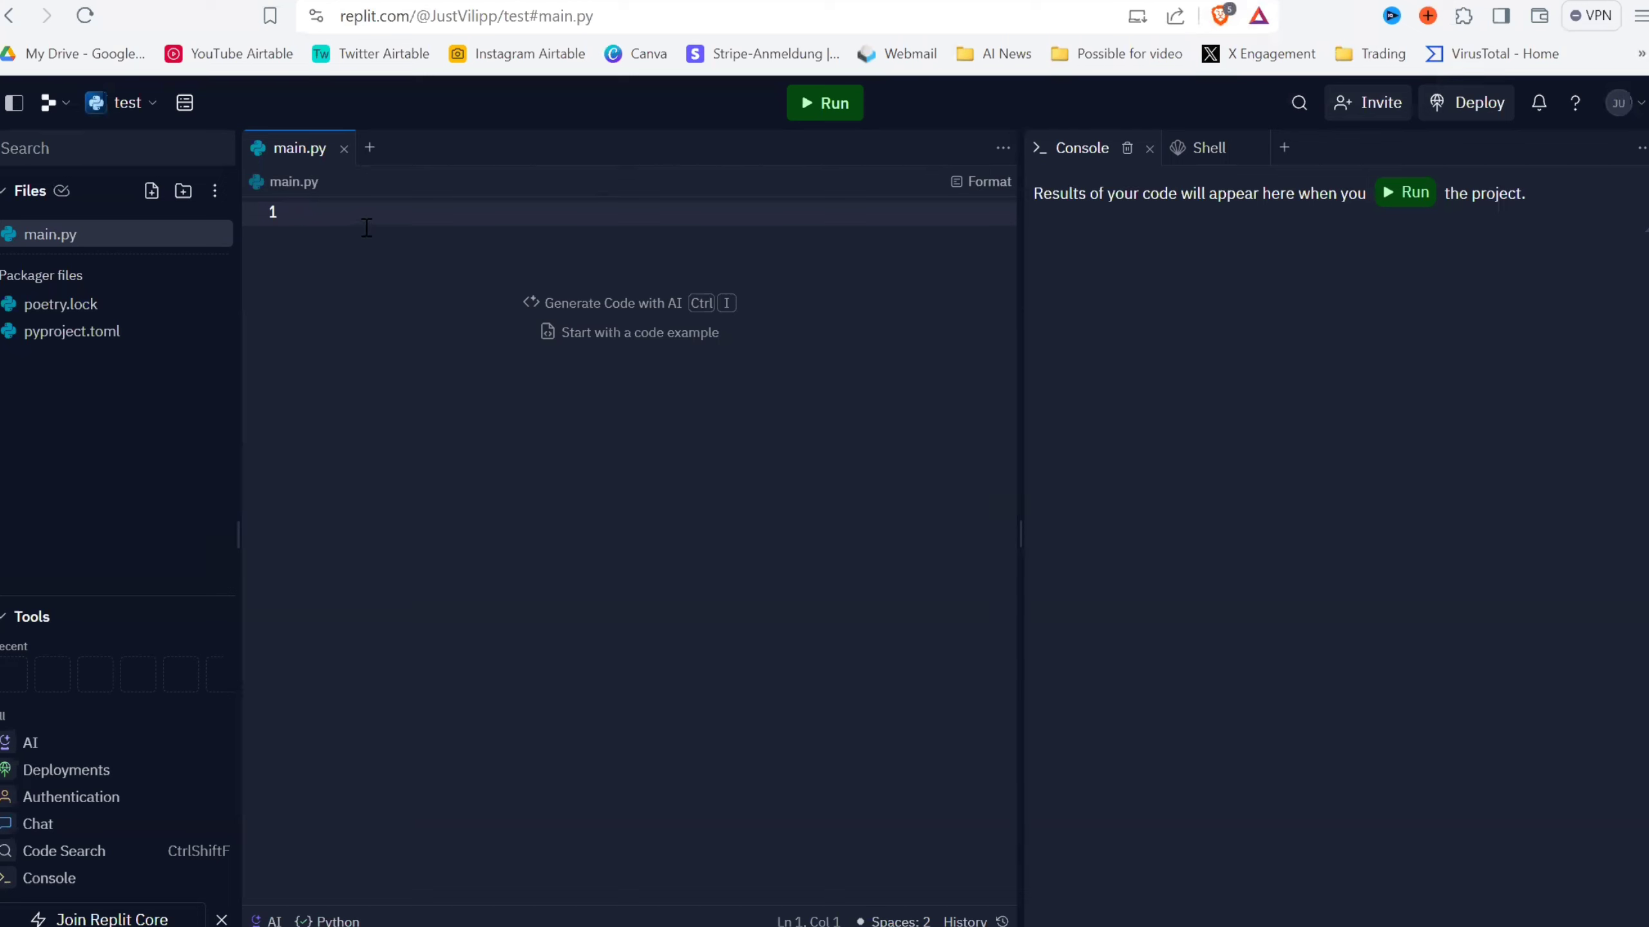
key("ctrl+v")
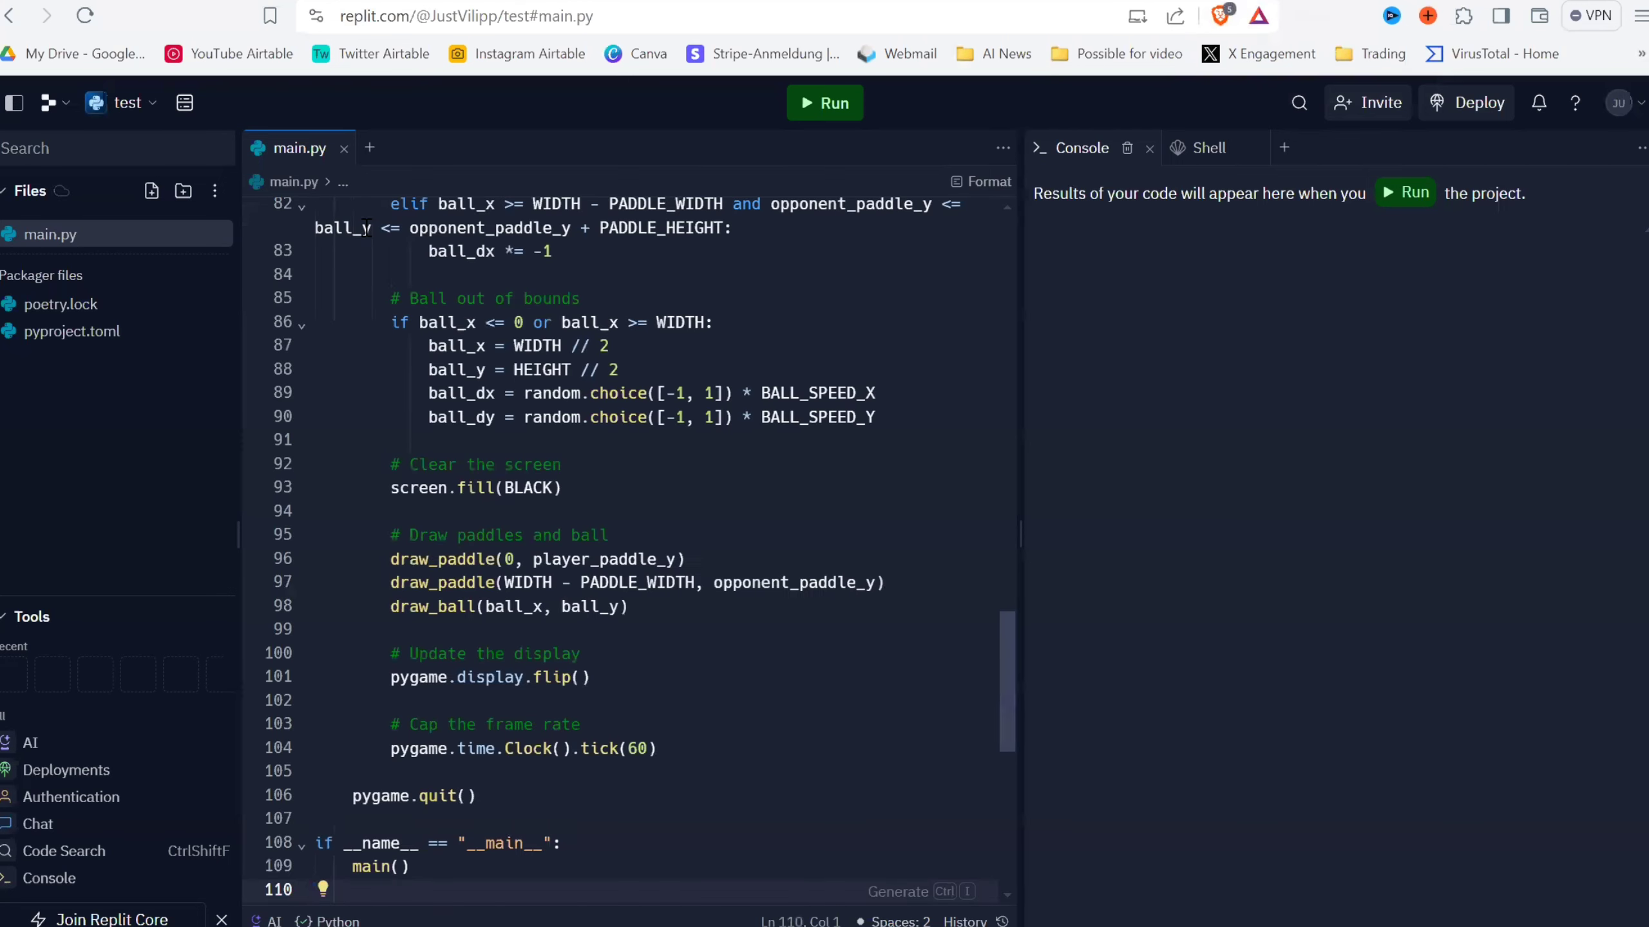
left_click(813, 111)
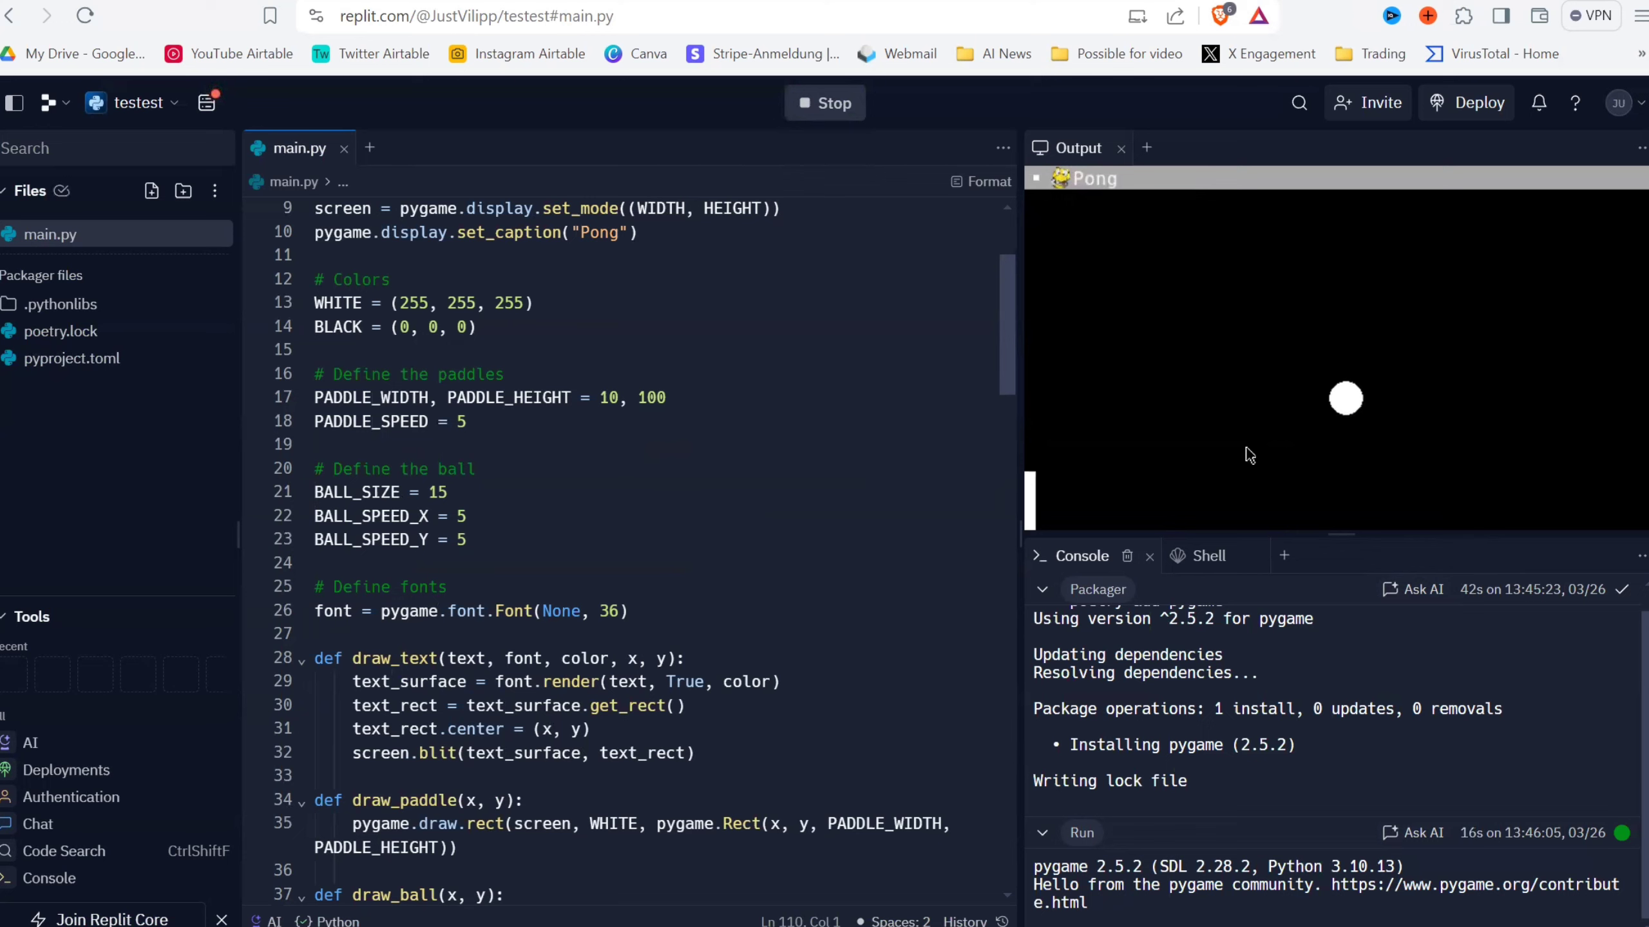
Test ChatGPT's running Pong game by moving the player paddle up and down to return the ball.
key("w")
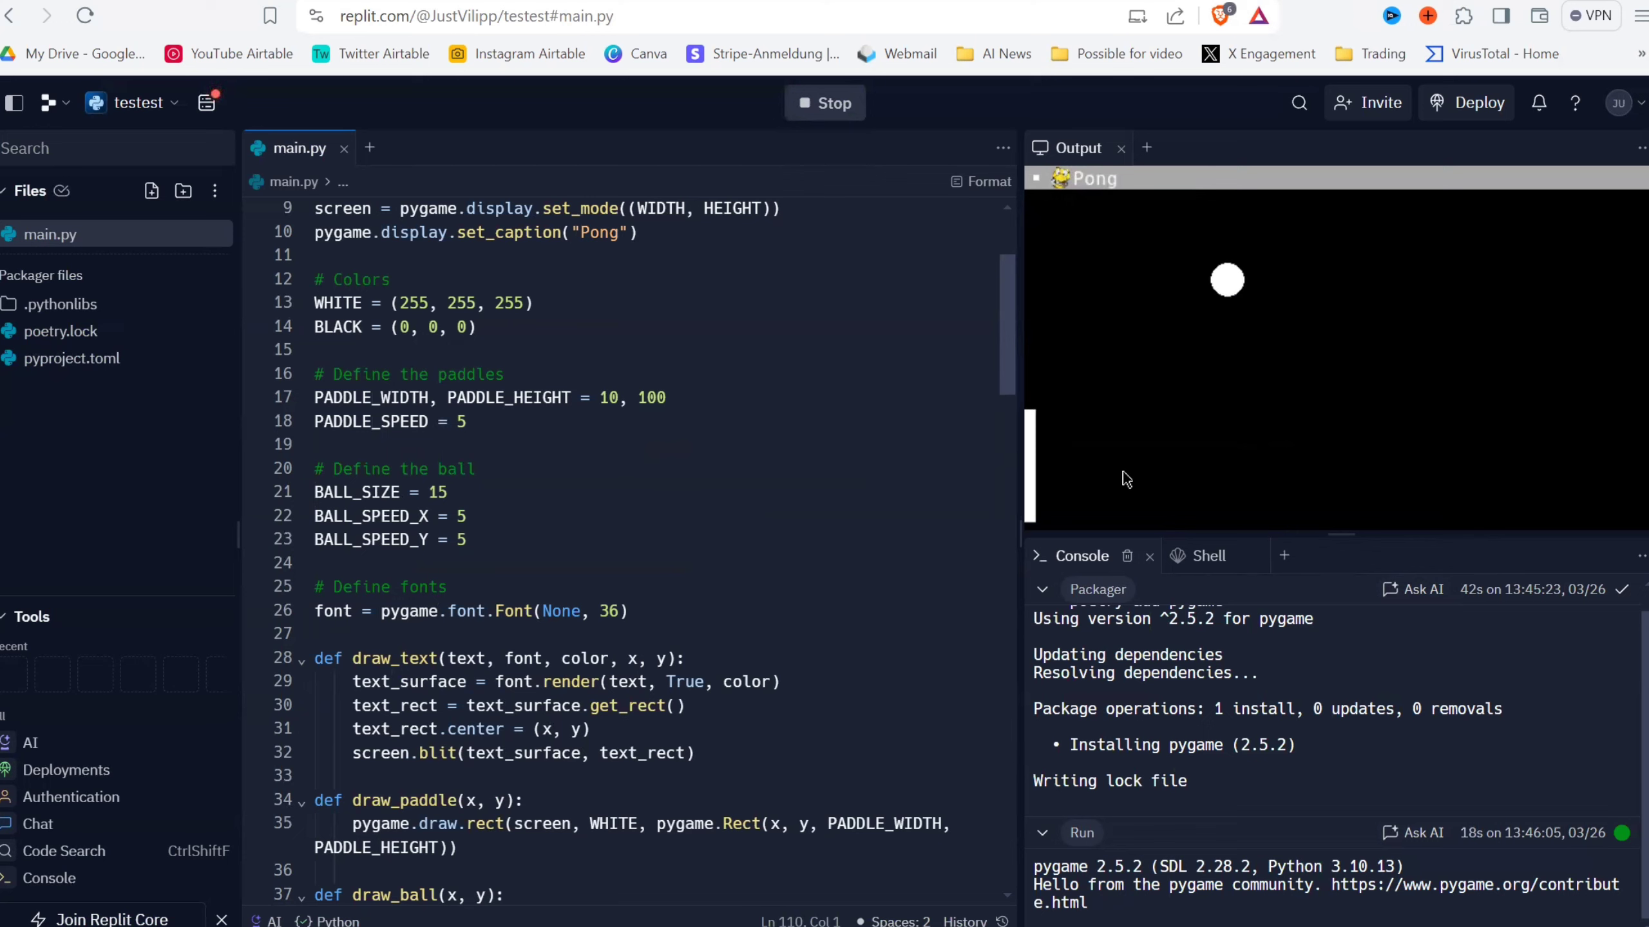
key("w")
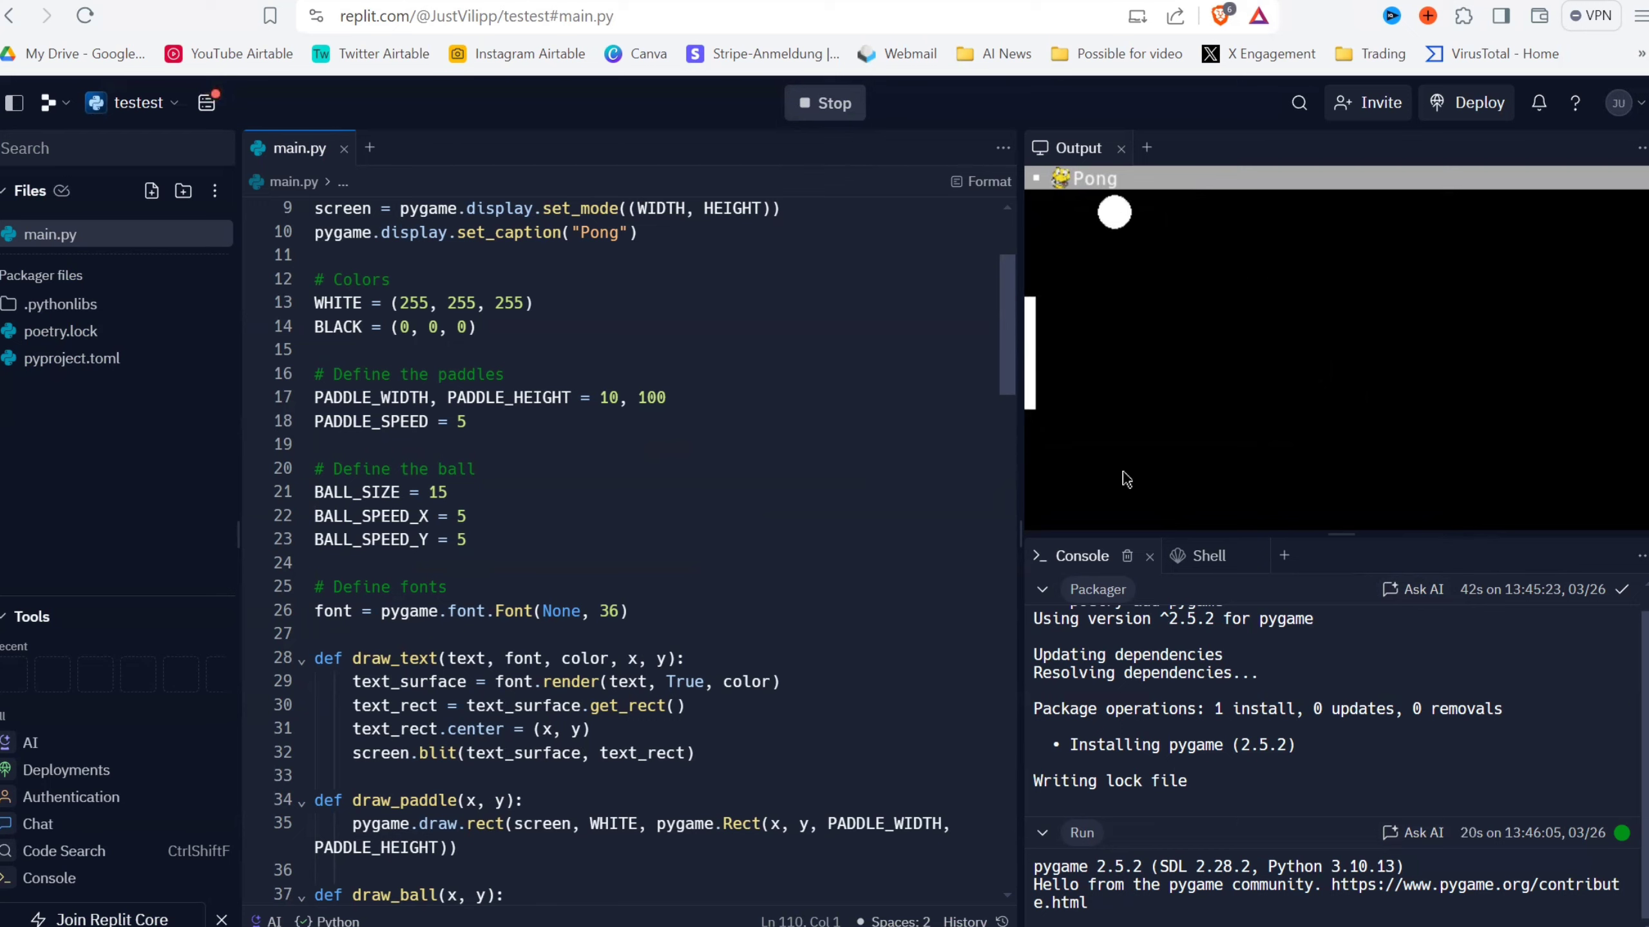
key("w")
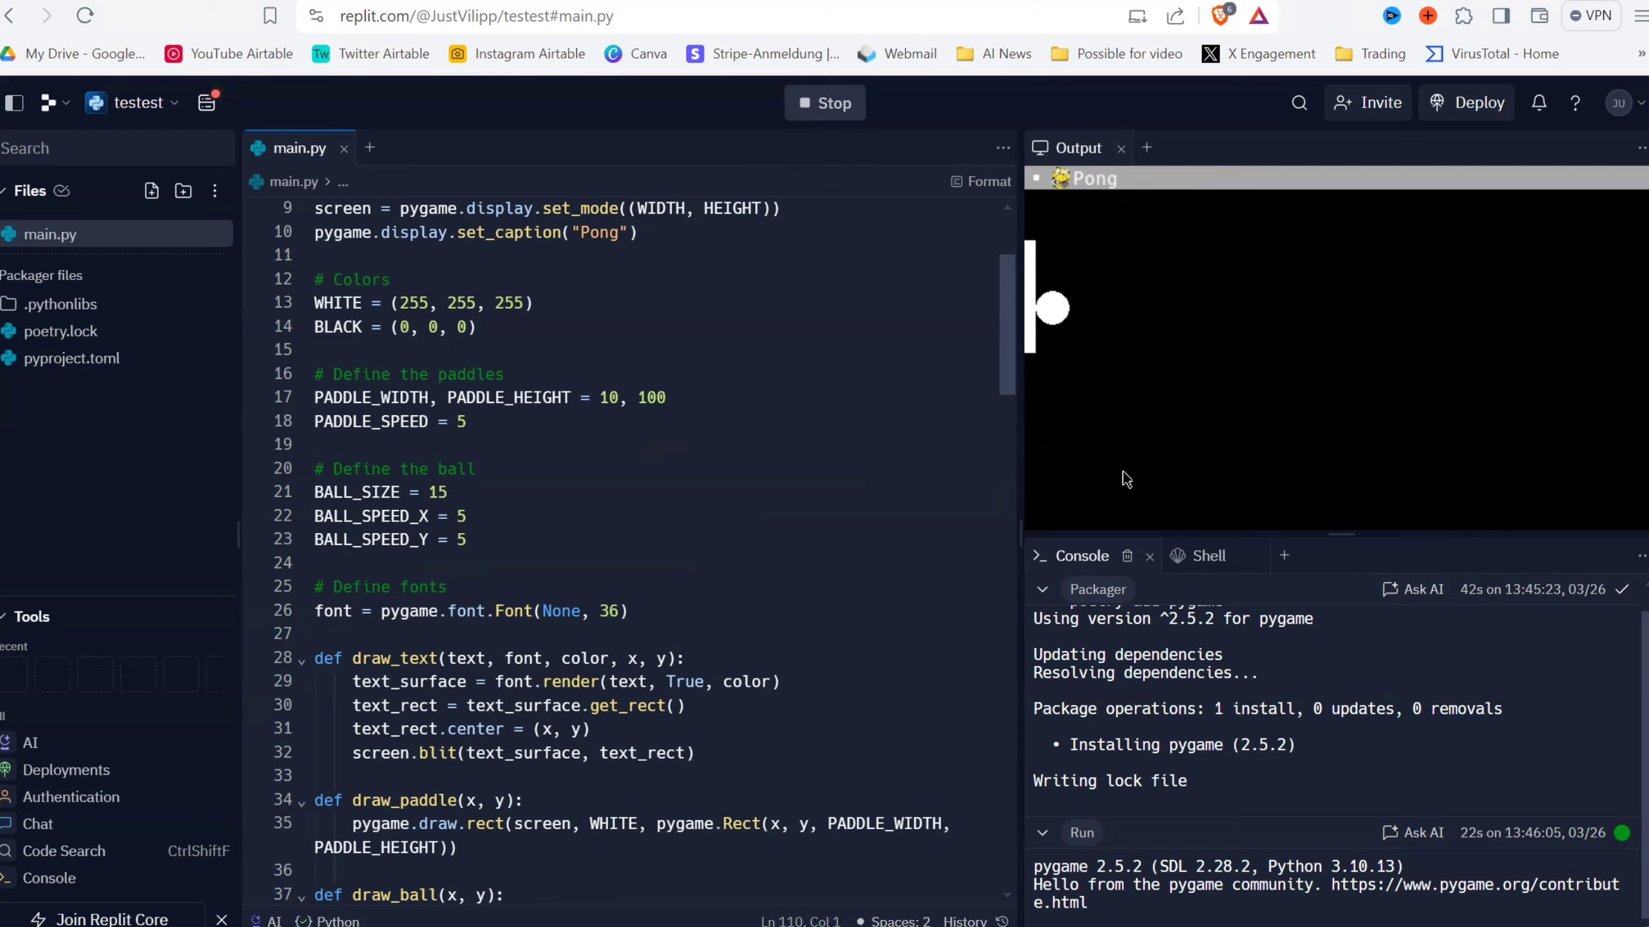
key("s")
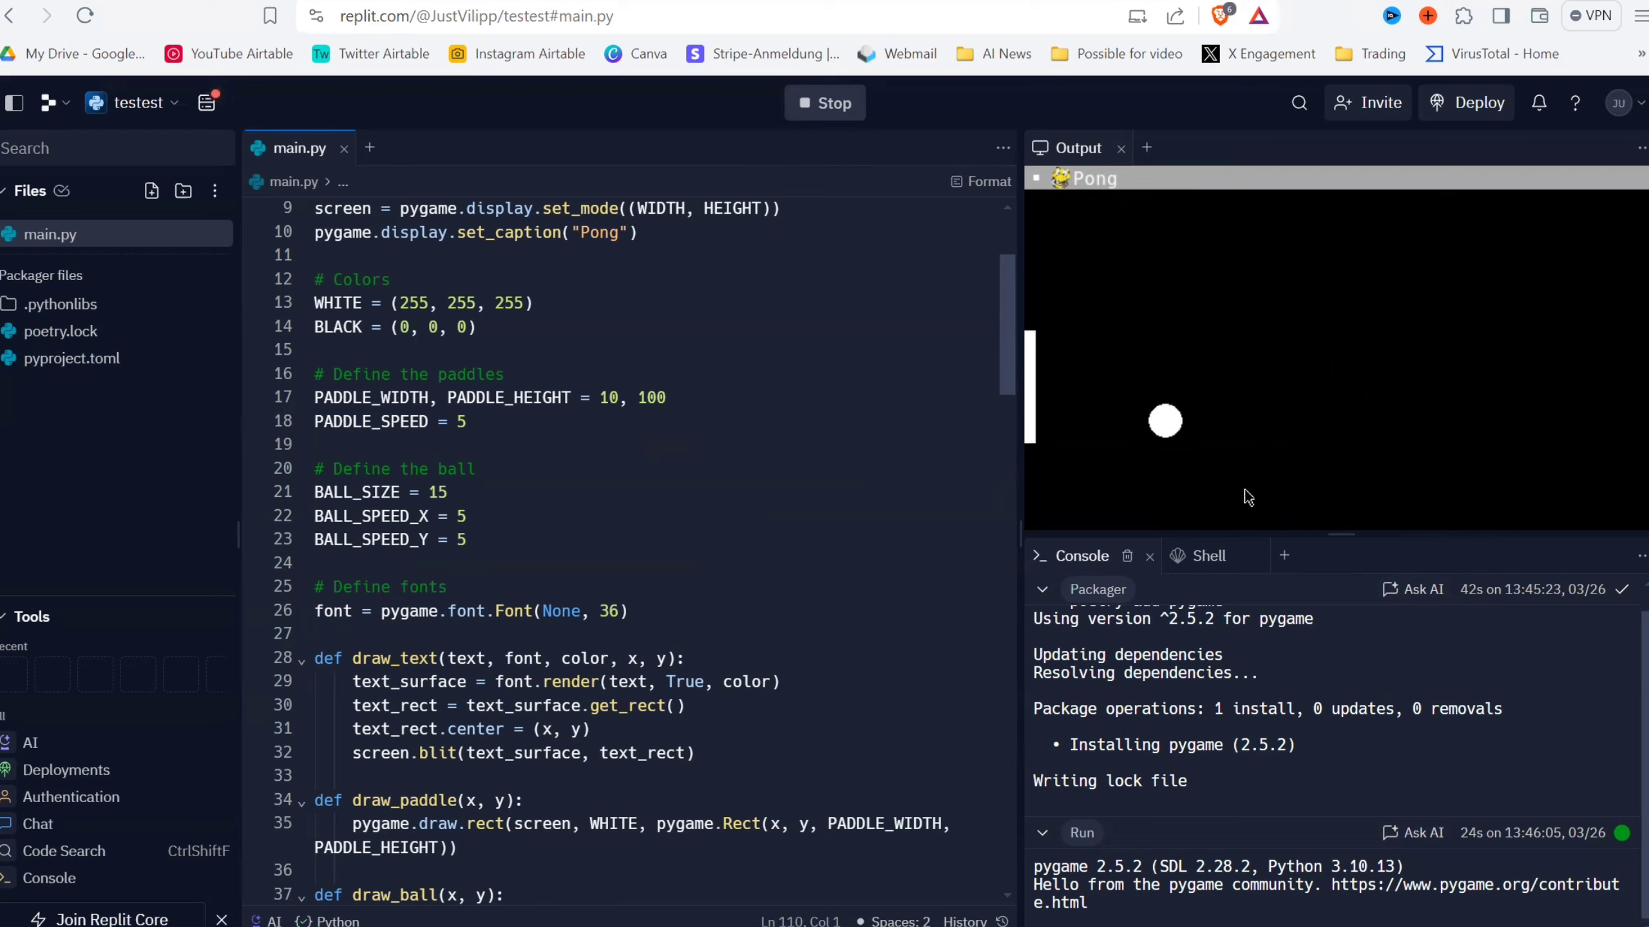
key("s")
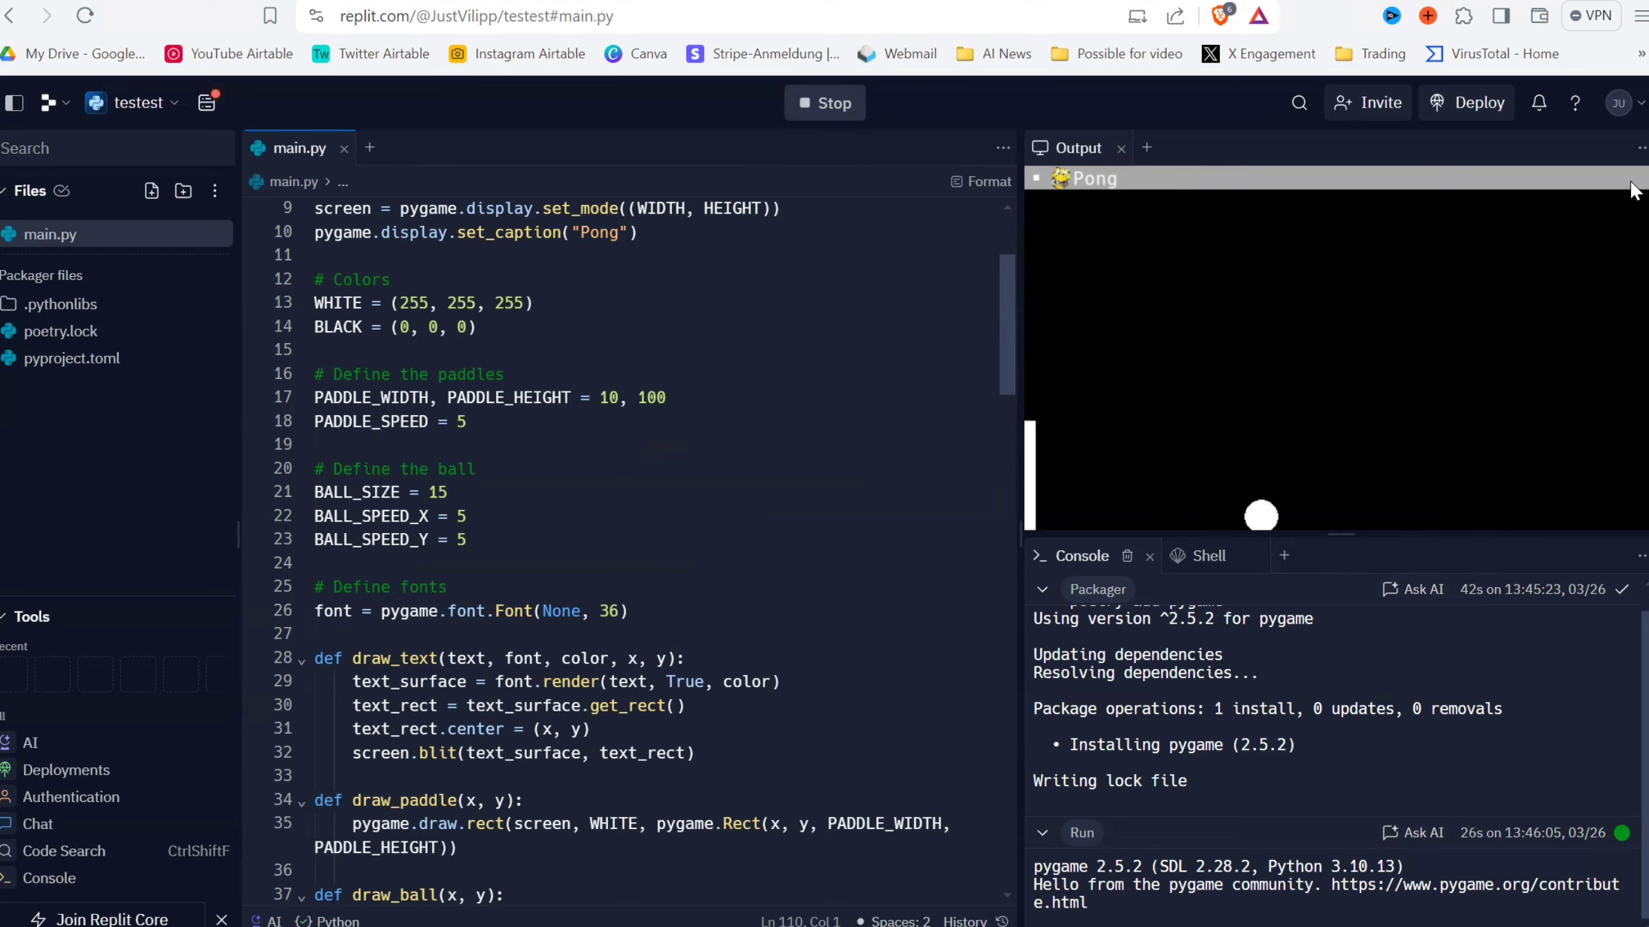
left_click(1640, 148)
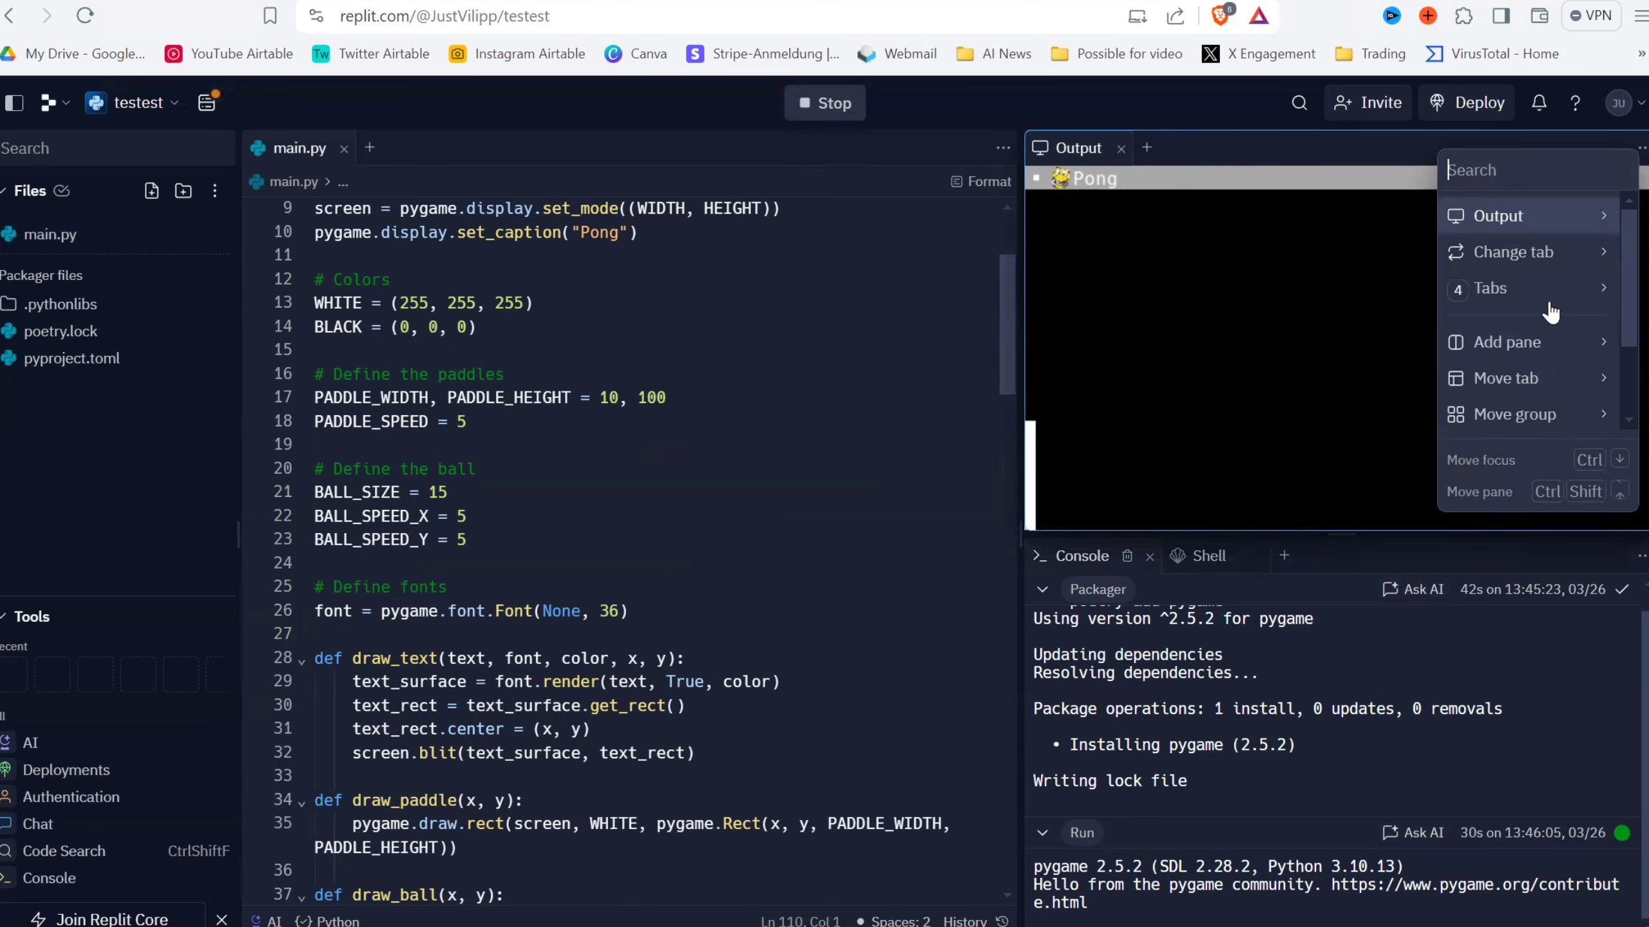
key("Escape")
left_click(1259, 269)
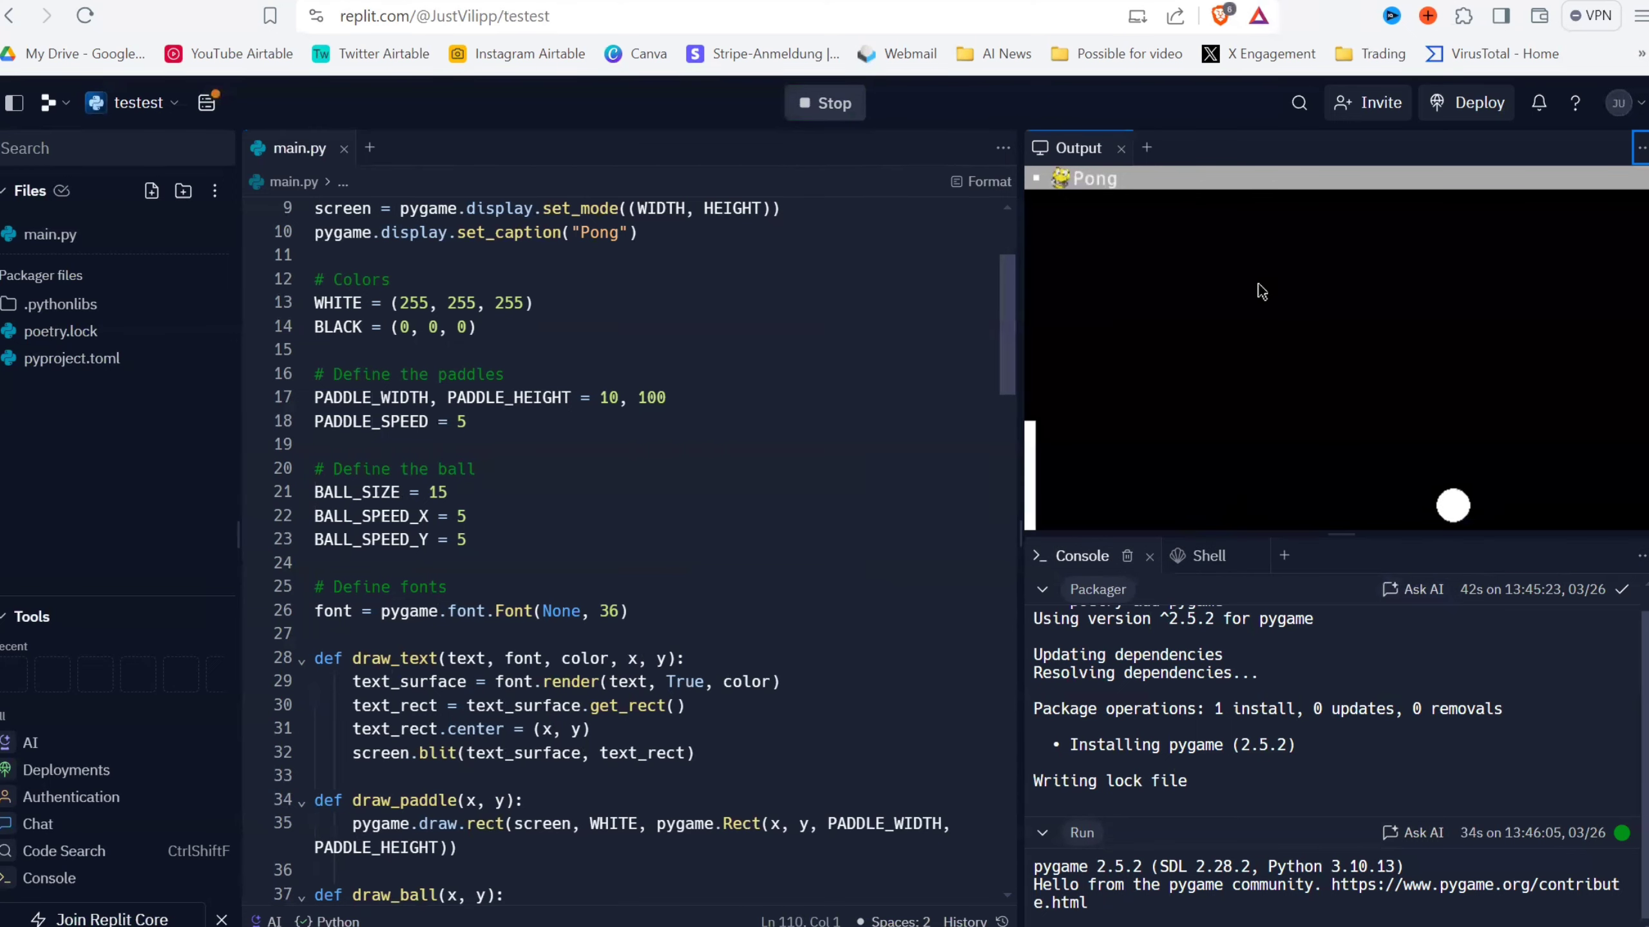
left_click(1638, 149)
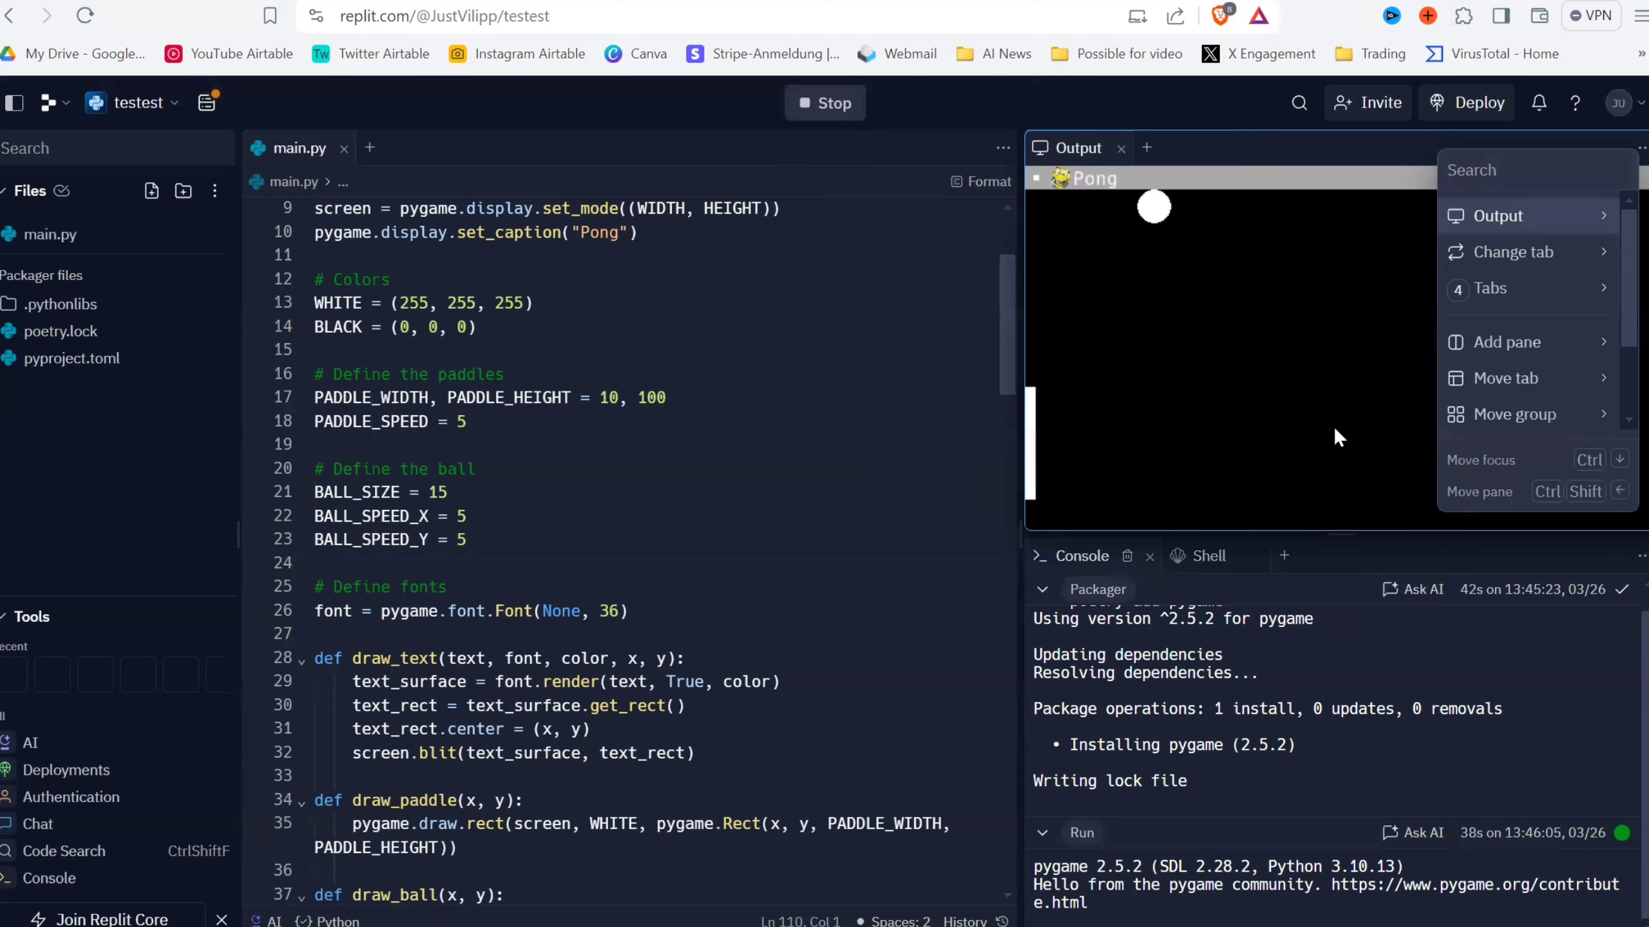
left_click(1310, 415)
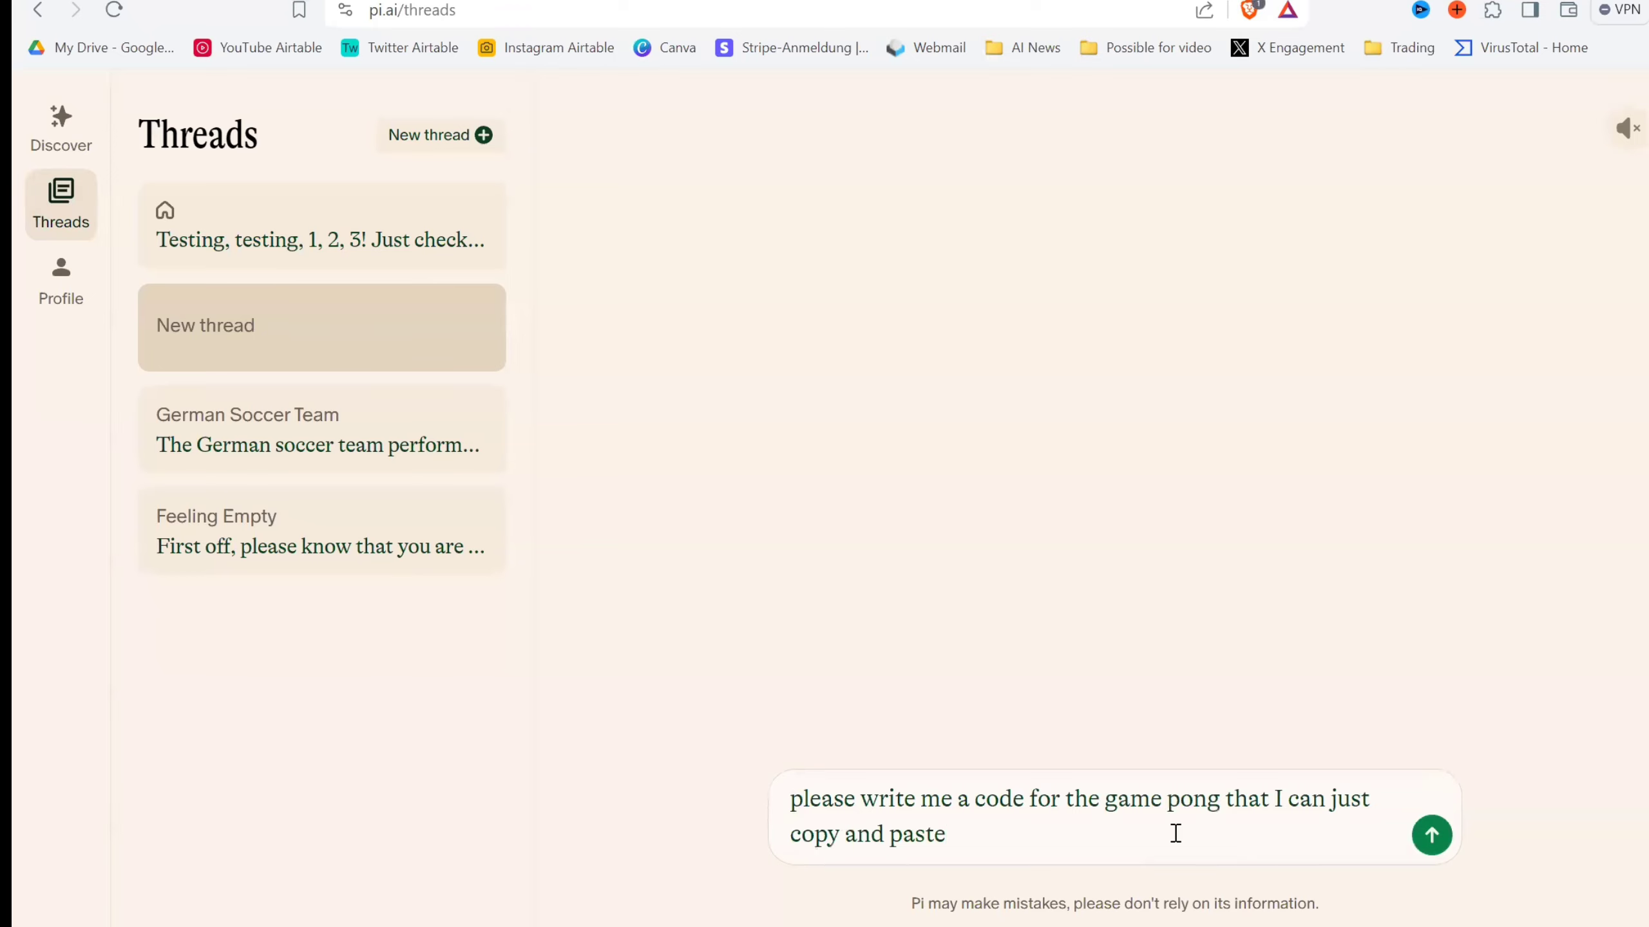
Send Pi the request "please write me a code for the game pong that I can just copy and paste" and copy the generated code.
key("Return")
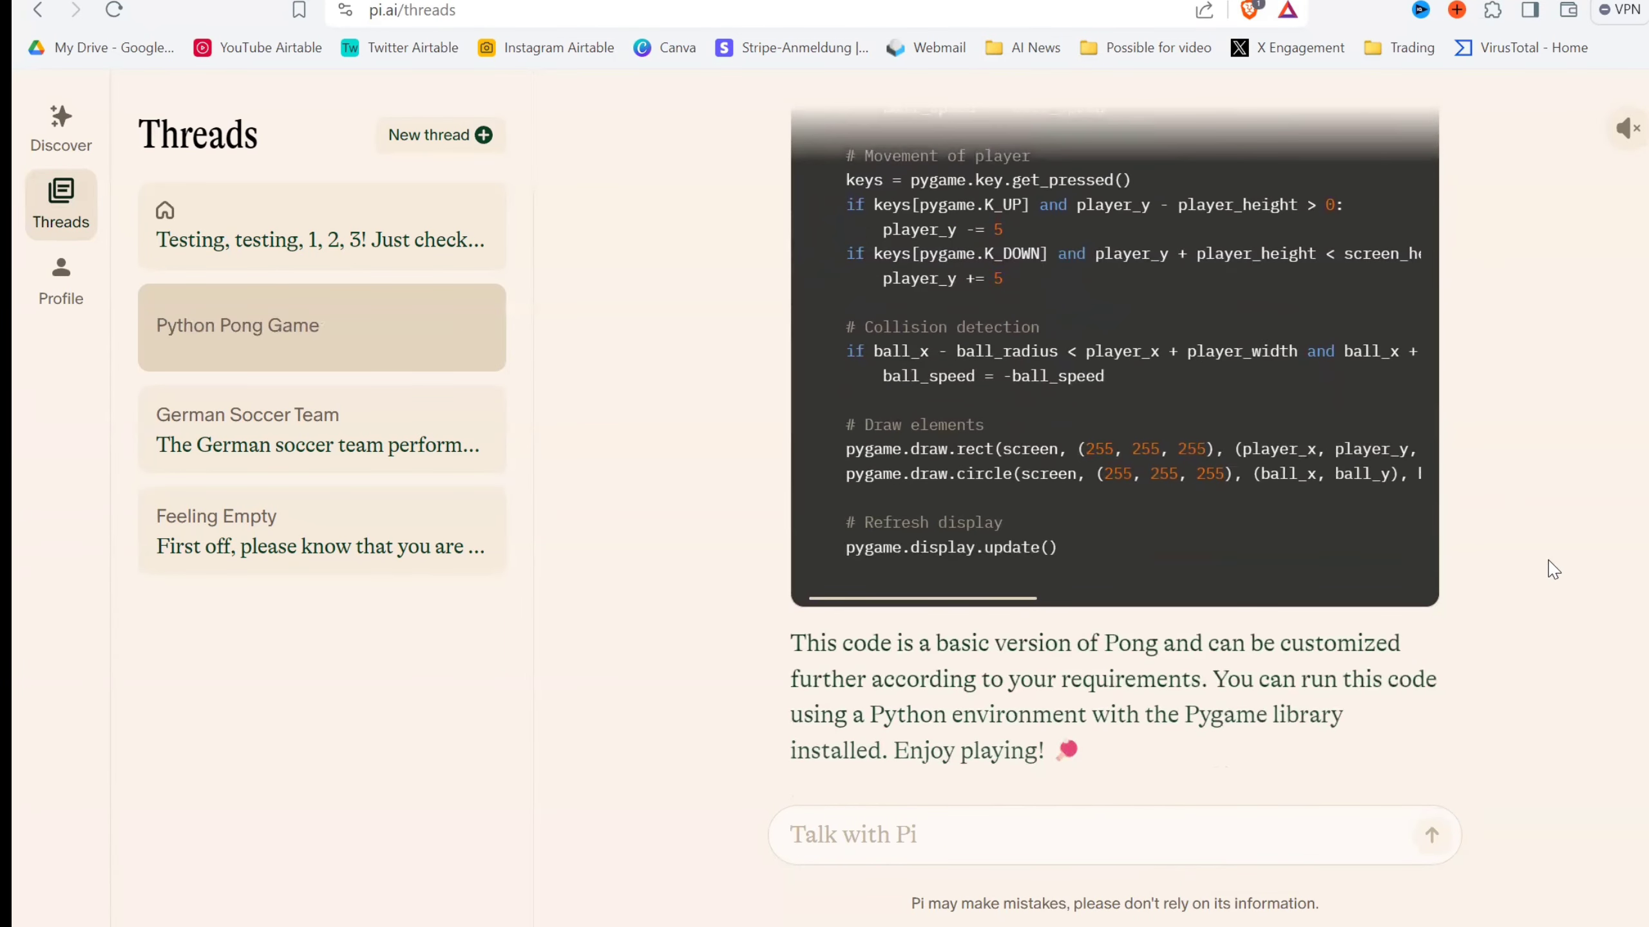
scroll(1545, 563, "up", 15)
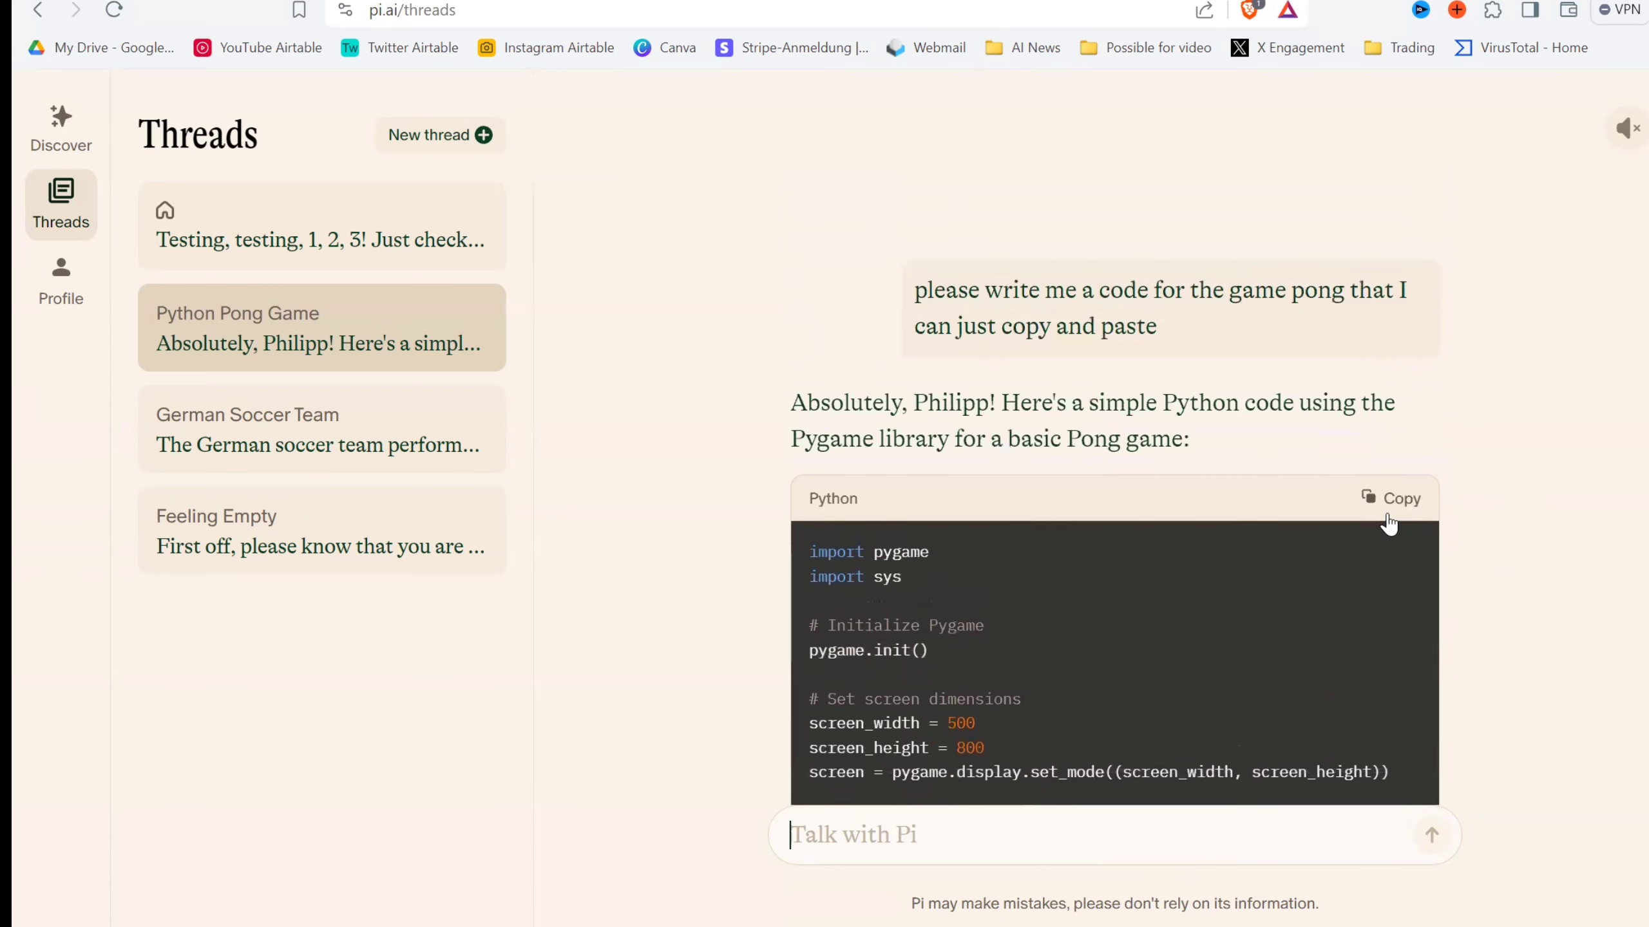
left_click(1387, 516)
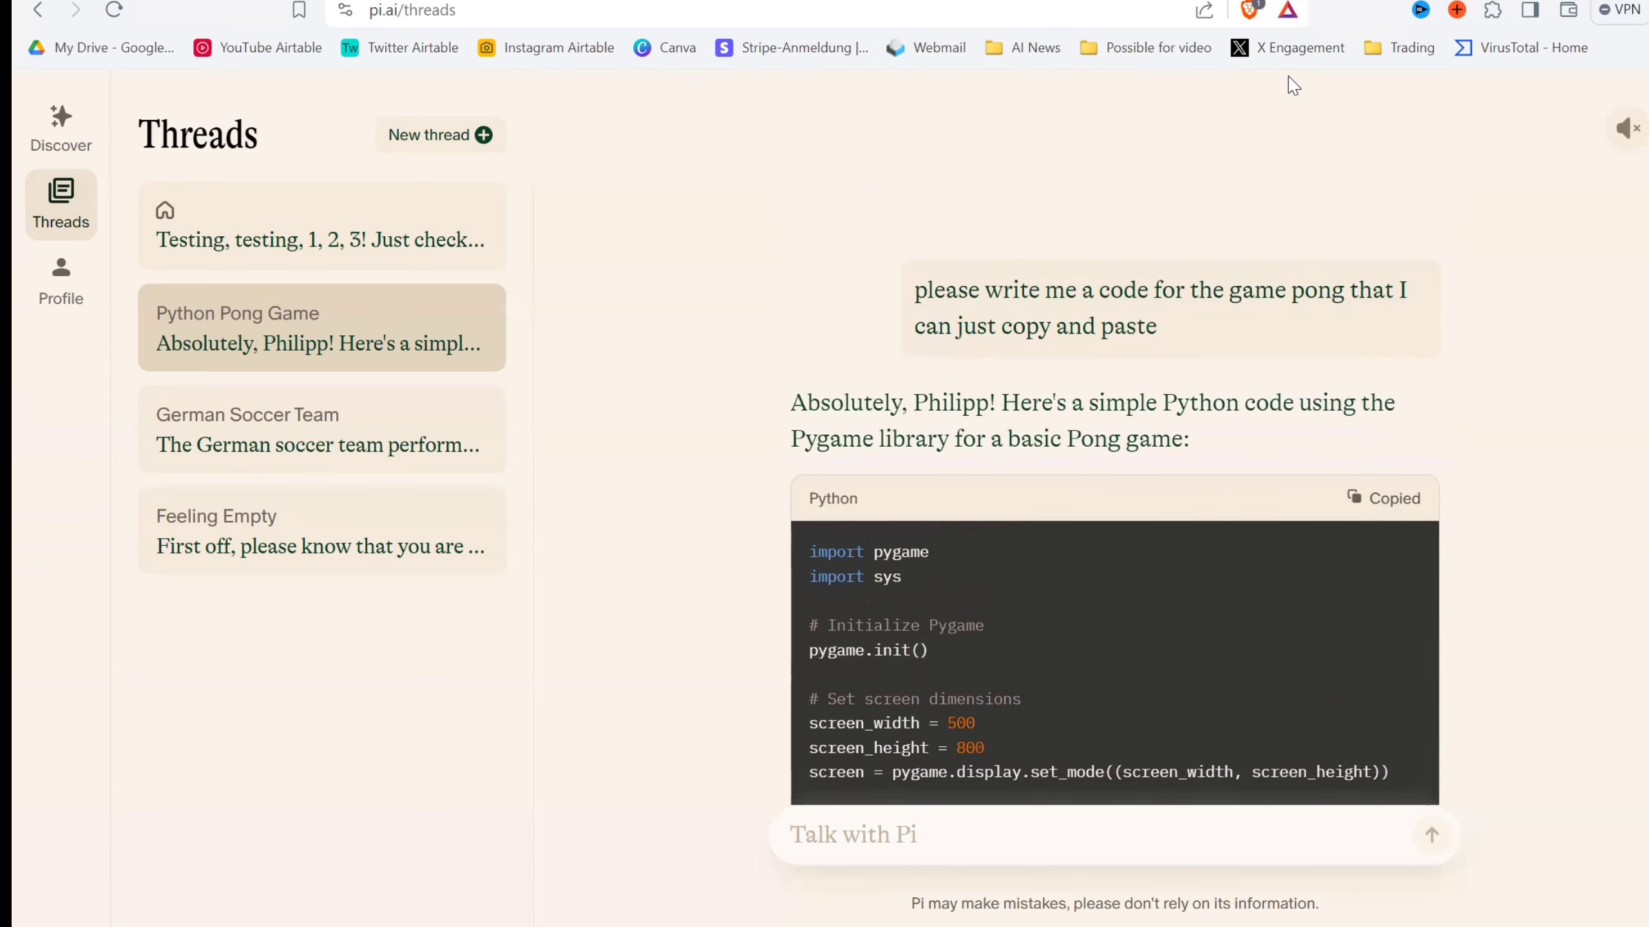
Switch to the testestets project in Replit, paste Pi's code into the empty main.py, and run it.
key("ctrl+Tab")
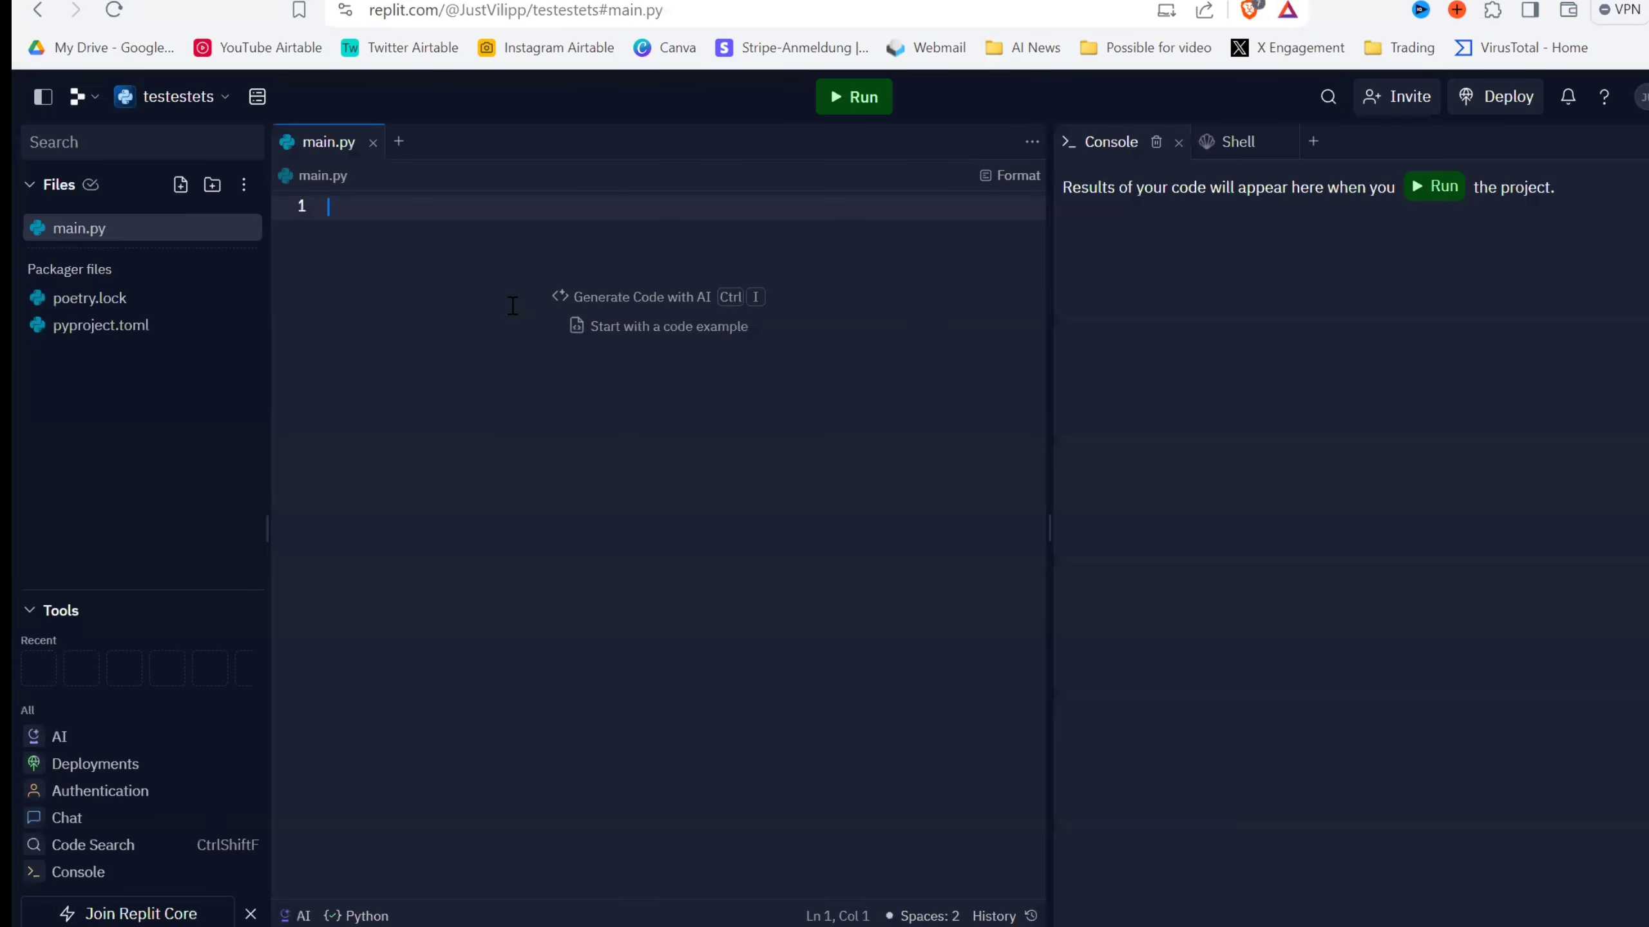
key("ctrl+v")
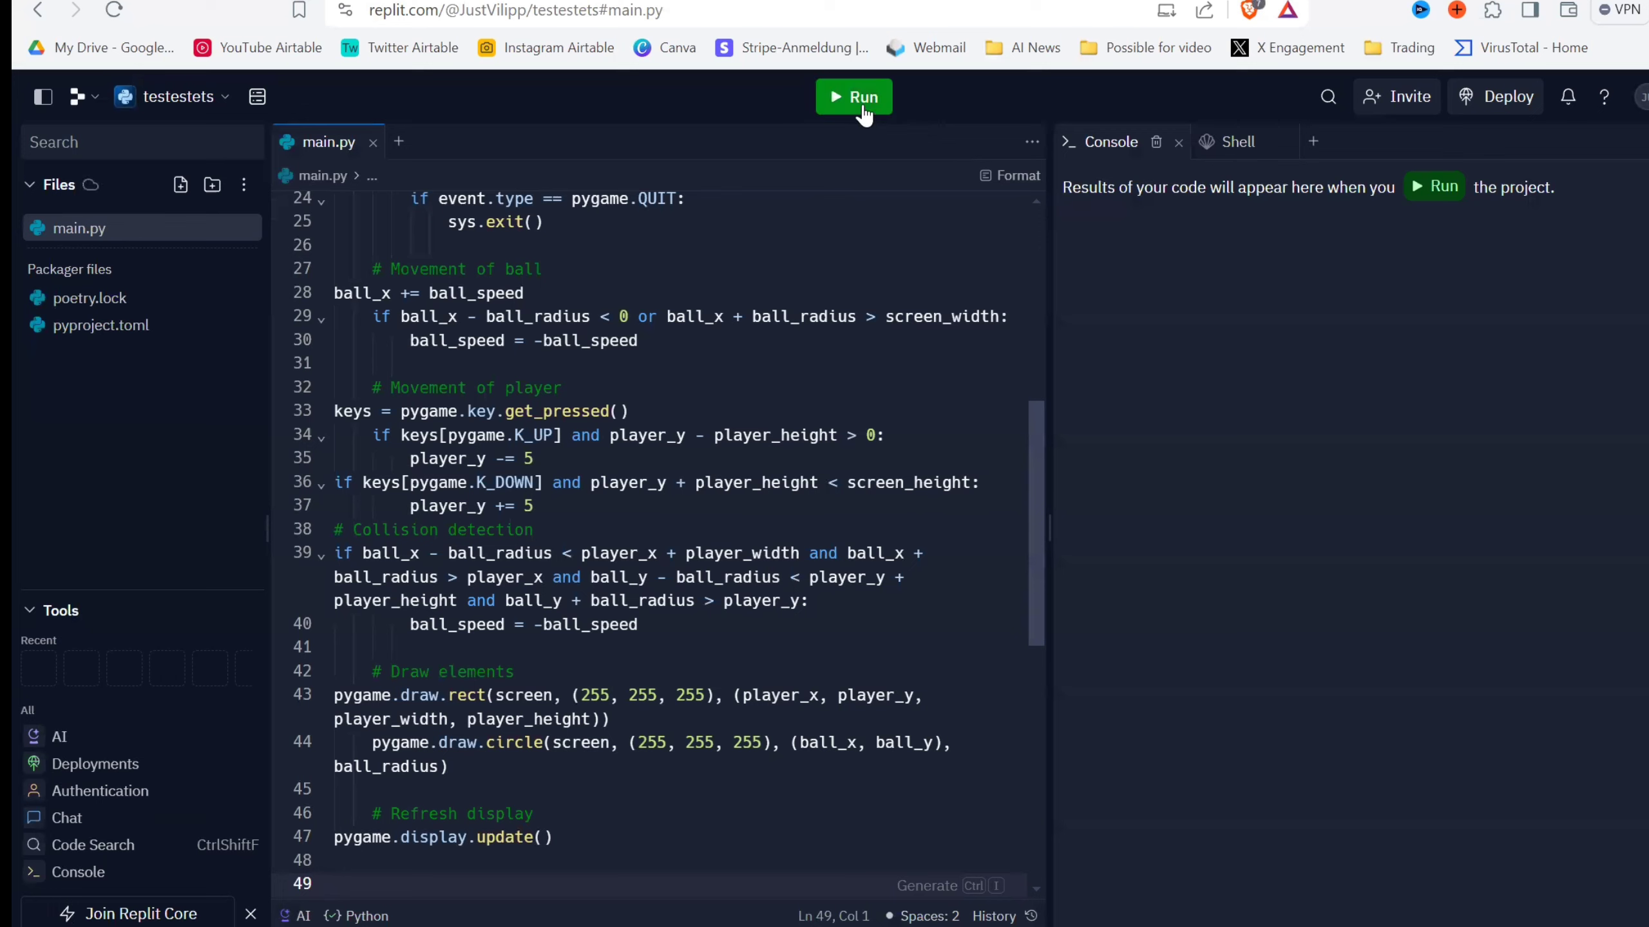
left_click(863, 114)
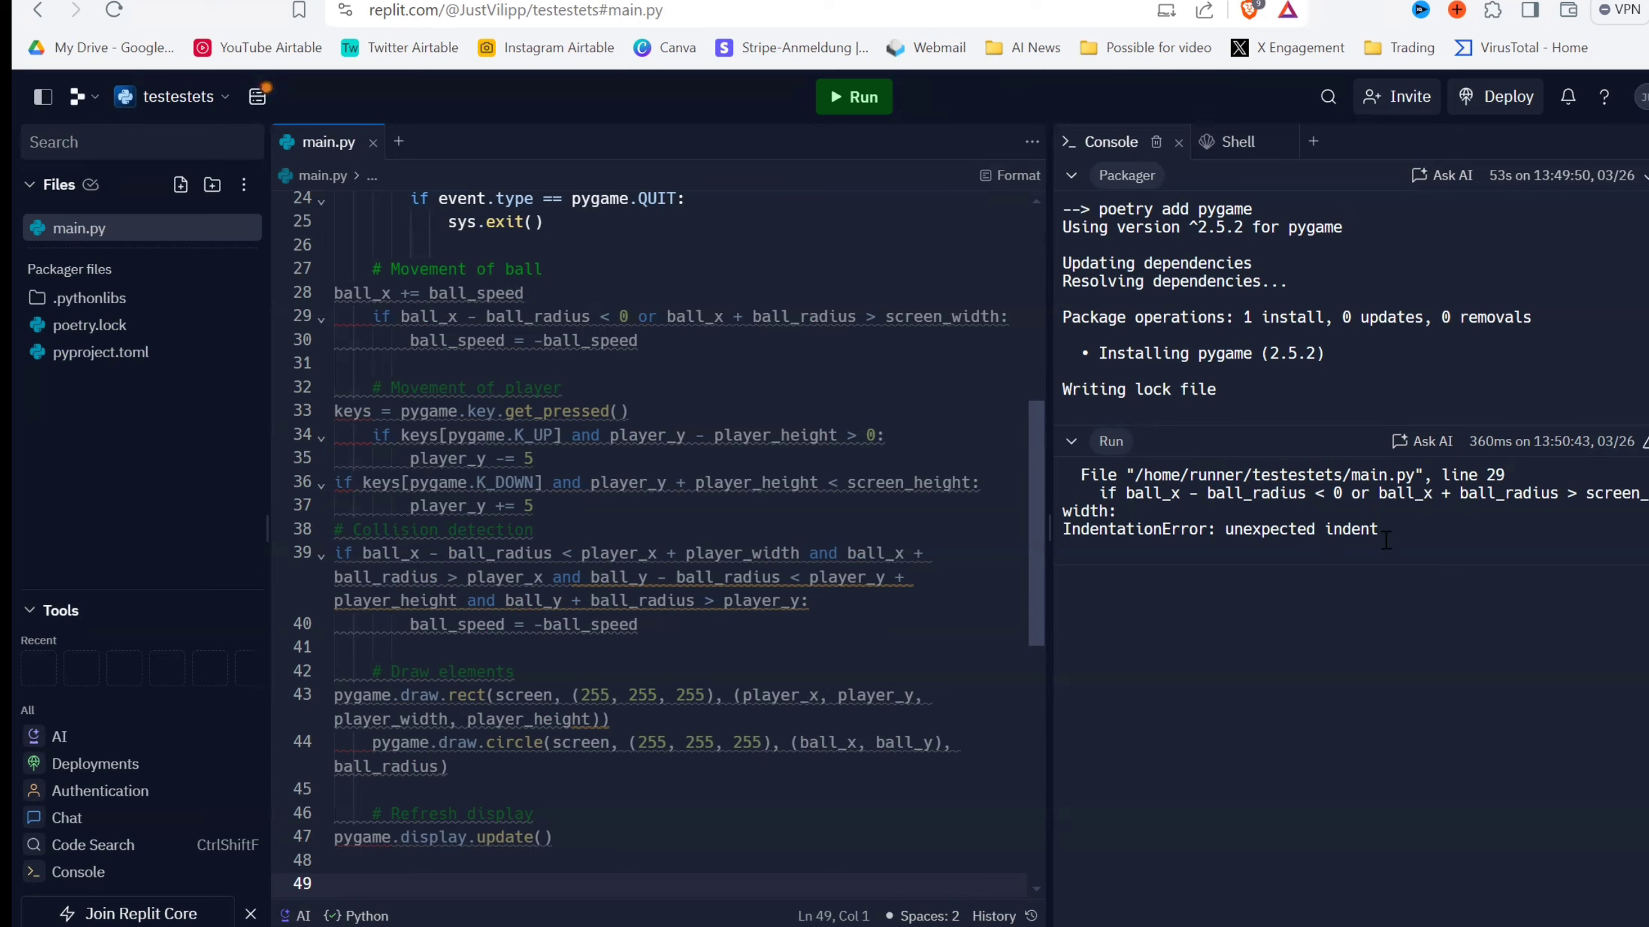
Copy the full IndentationError message for line 29 of main.py from the console.
left_click_drag(1398, 534, 1086, 482)
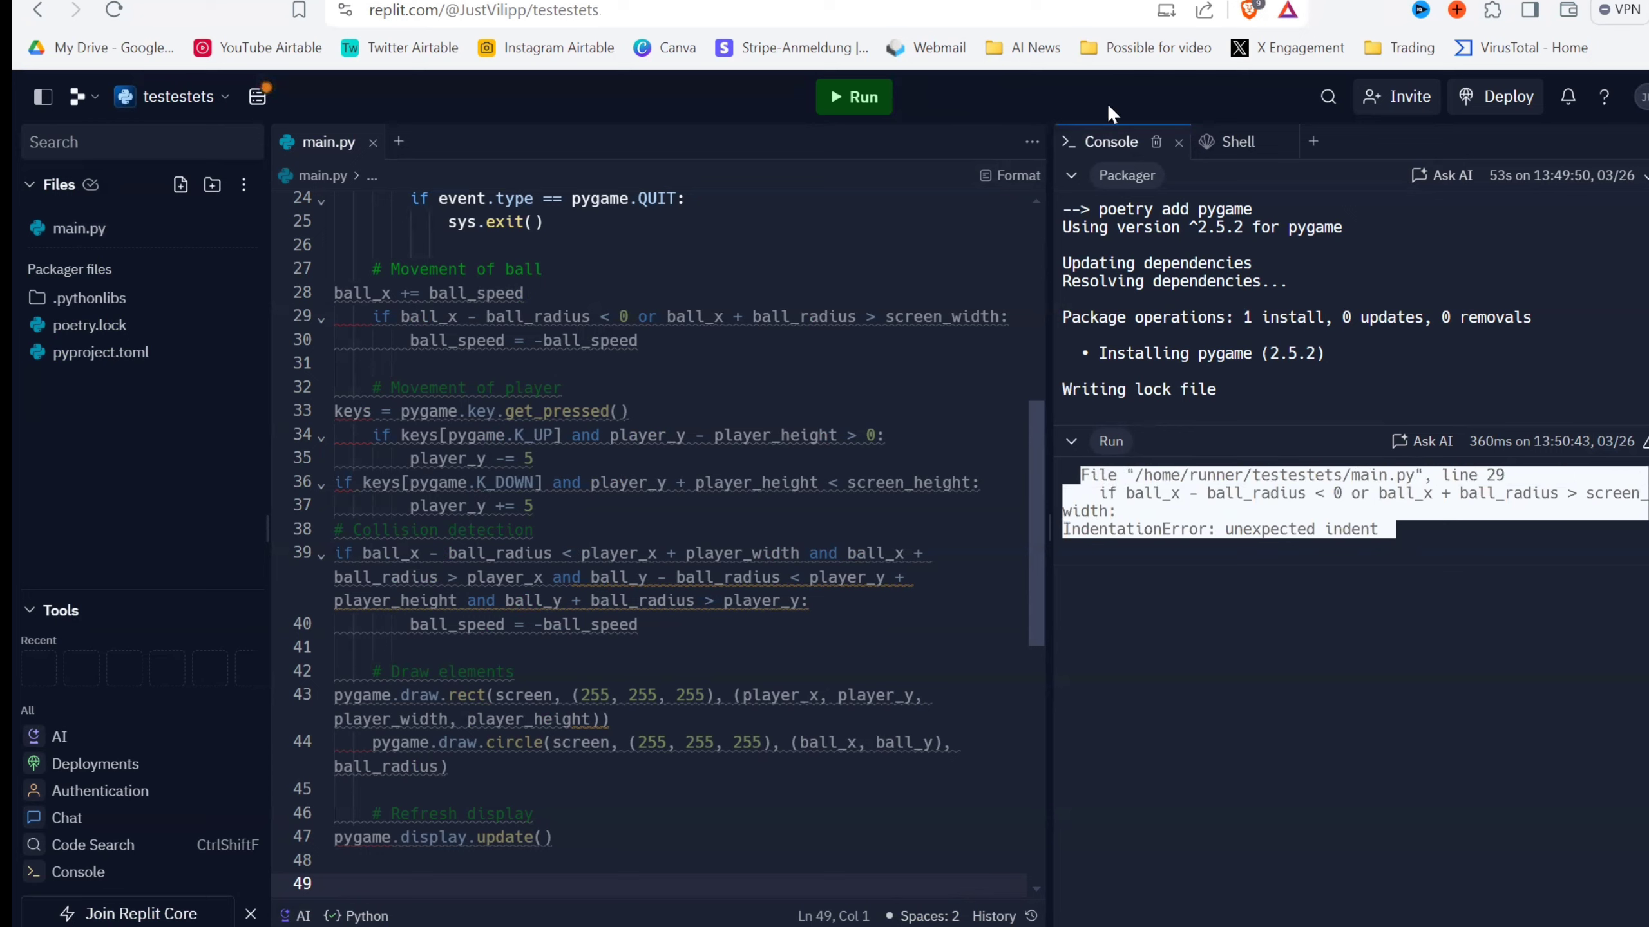
left_click_drag(1377, 530, 1080, 480)
left_click(1038, 396)
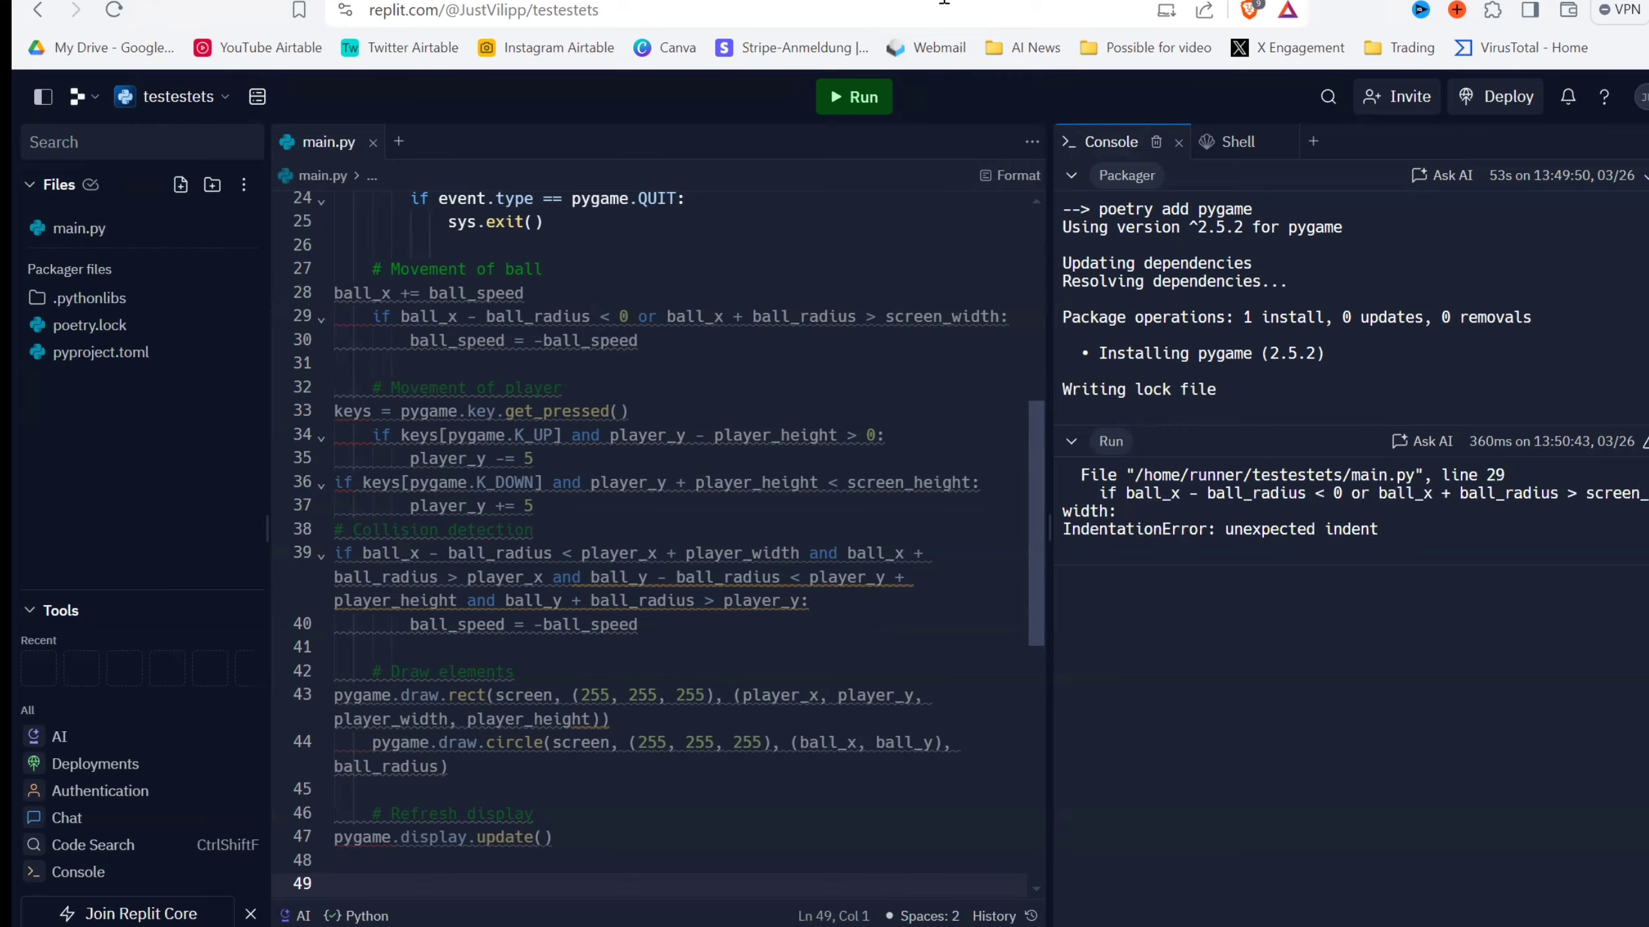
Switch to Pi and send "the code produces this error, pelase fix it" followed by the copied error message in quotes.
left_click(942, 2)
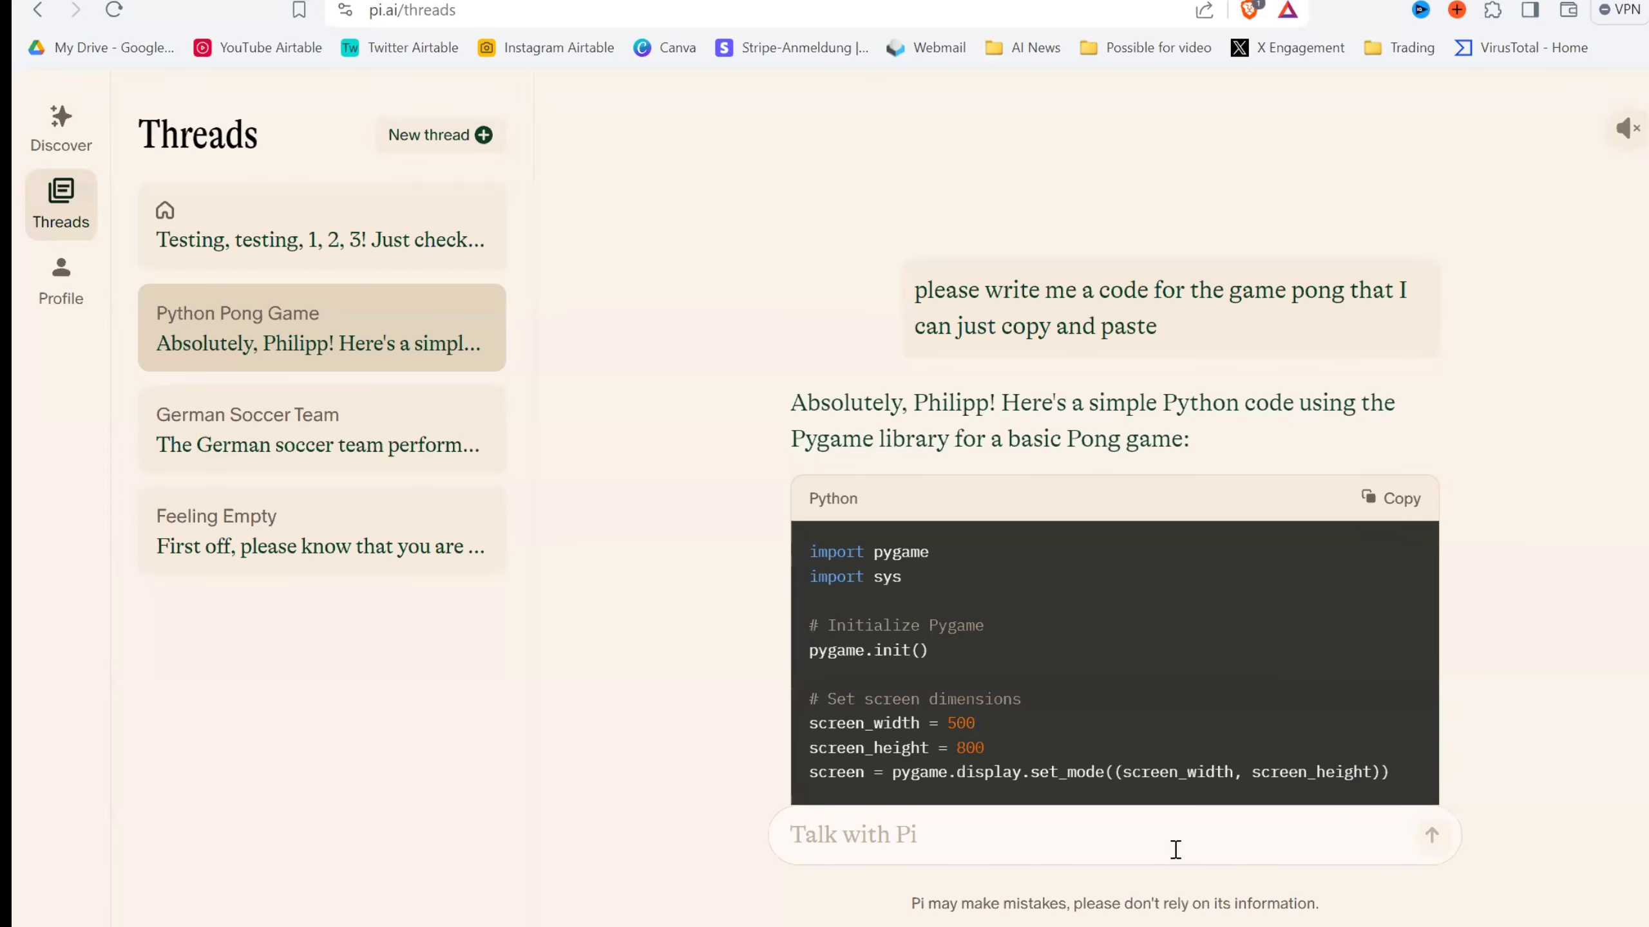
type("the code ")
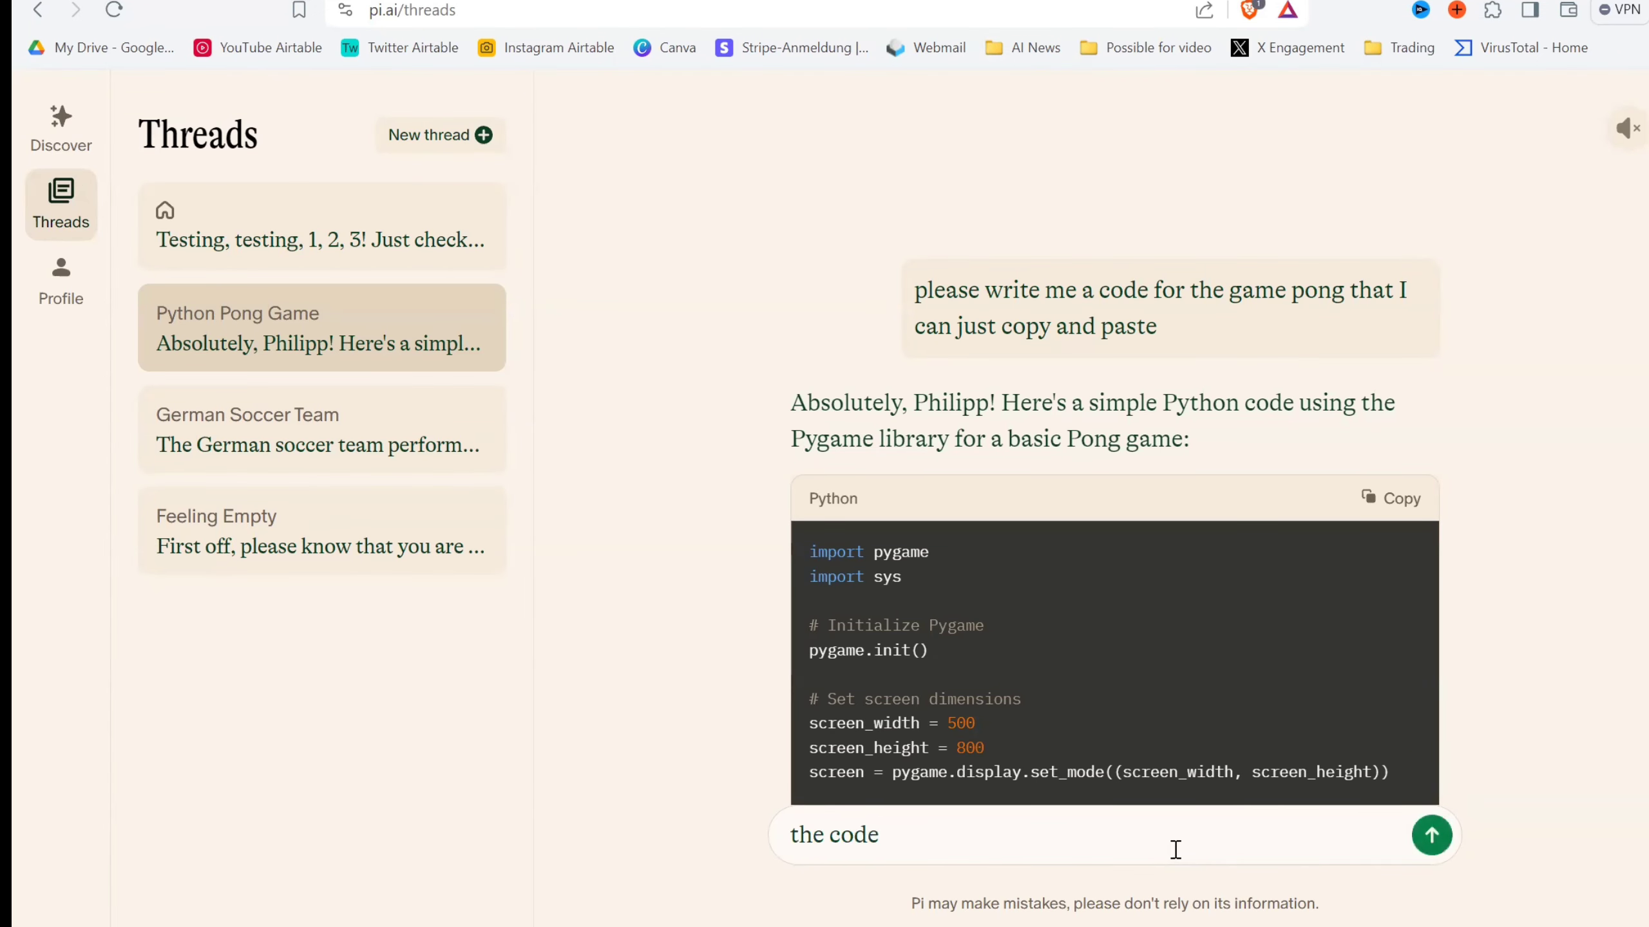
type("produces th")
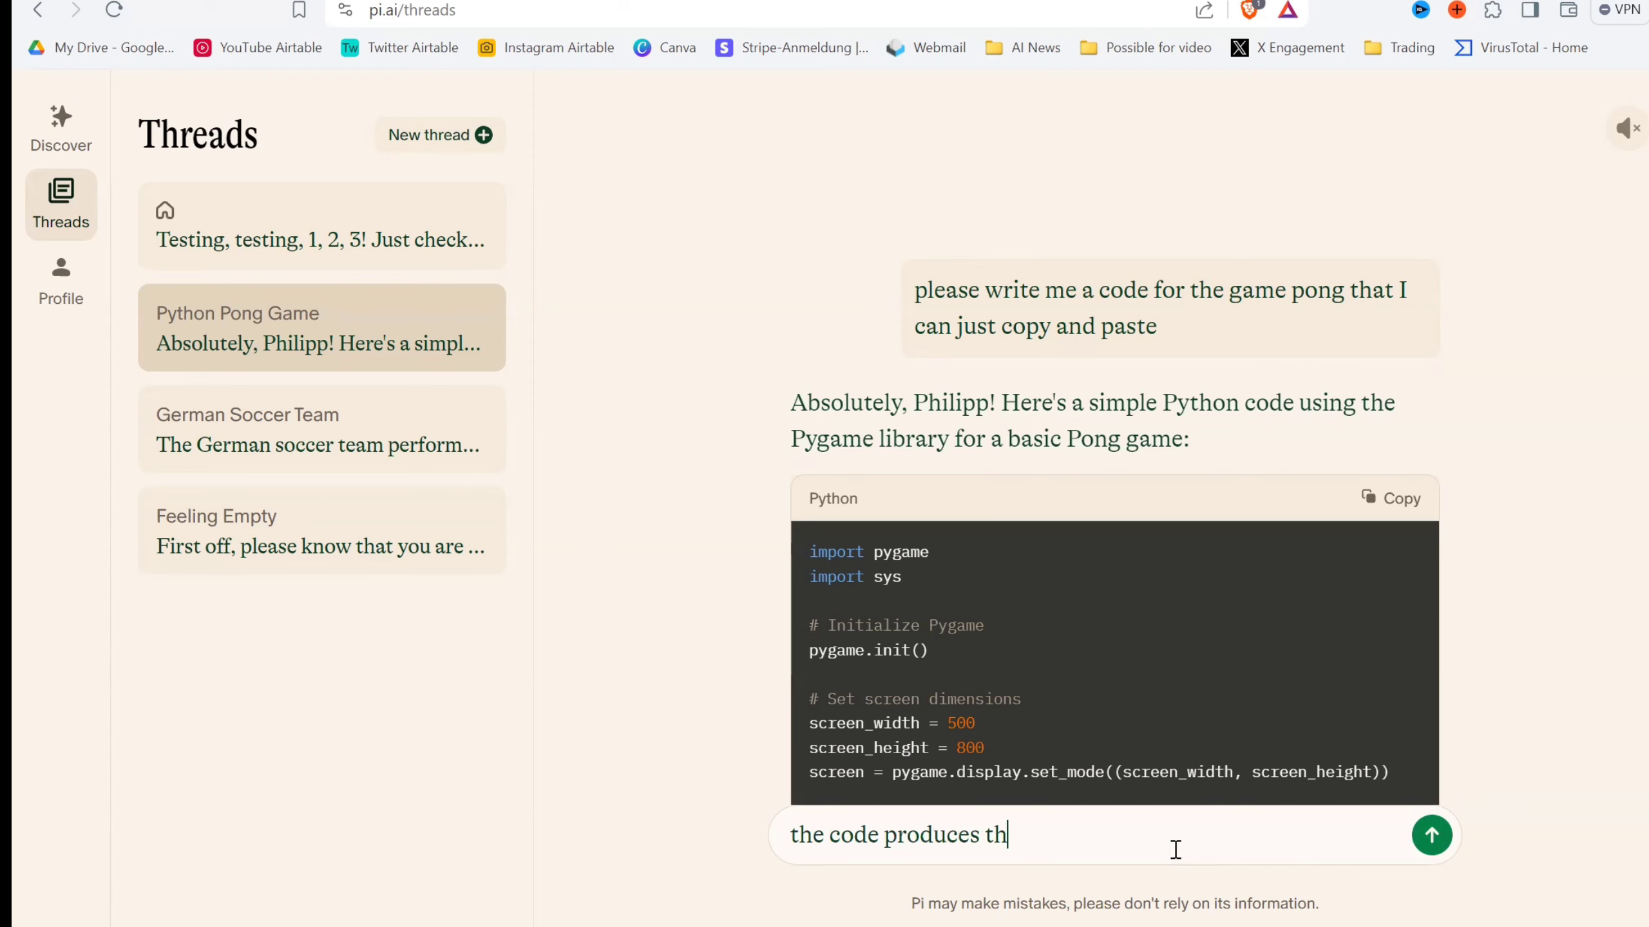
type("is error, pelase fix it")
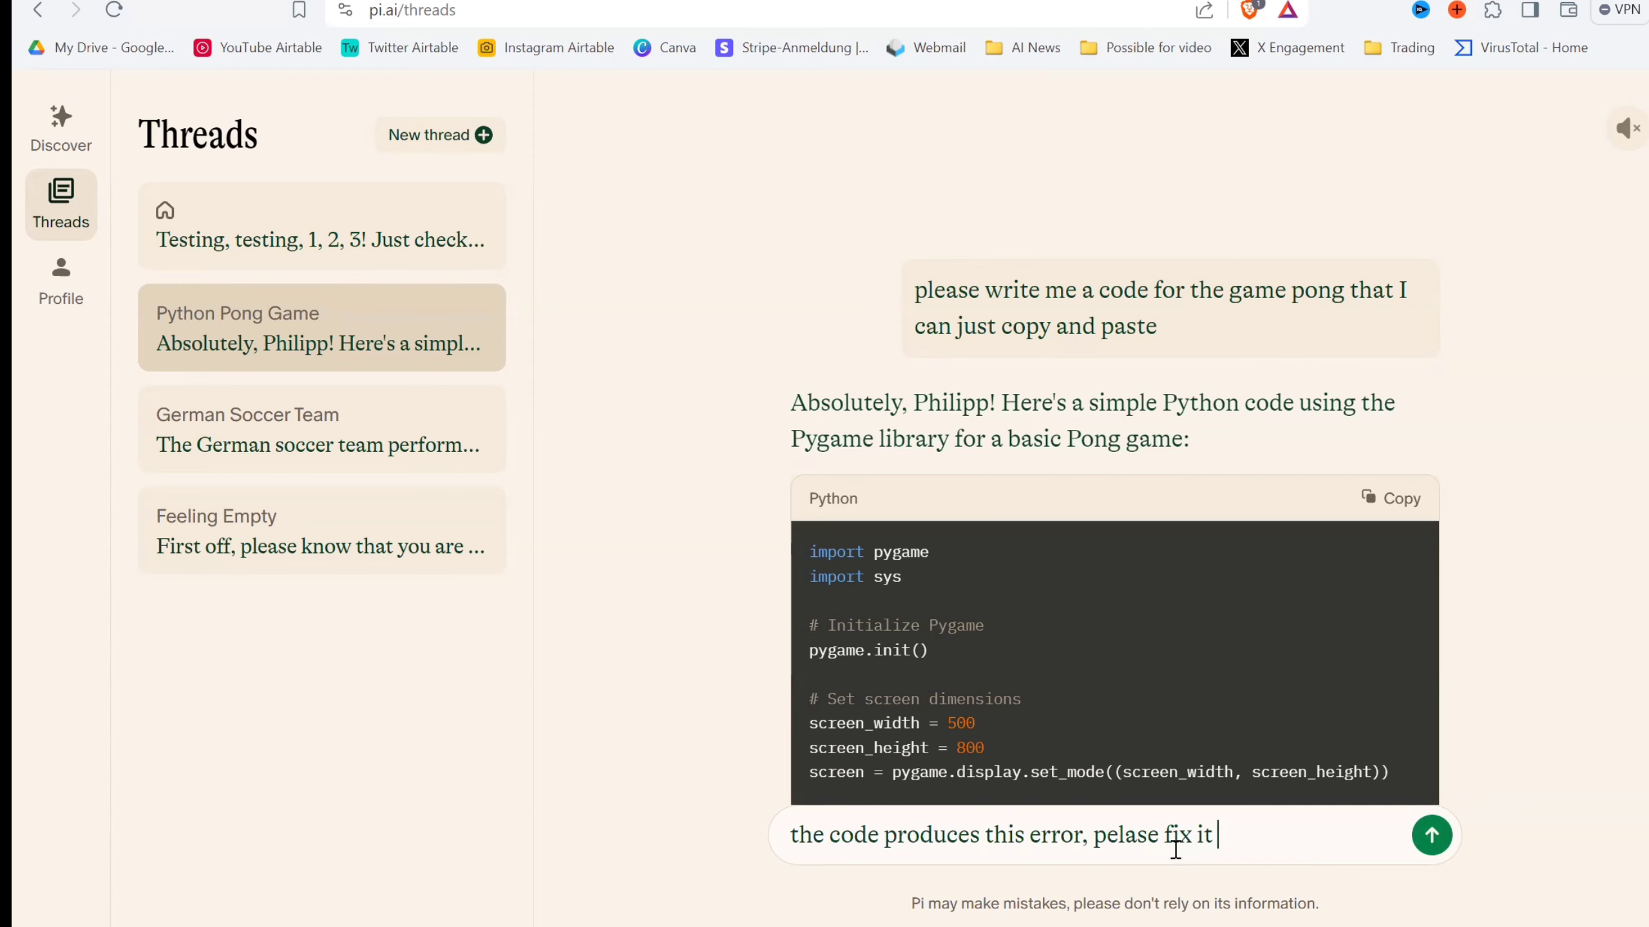
type(" \"")
key("ctrl+v")
type("\"")
key("Return")
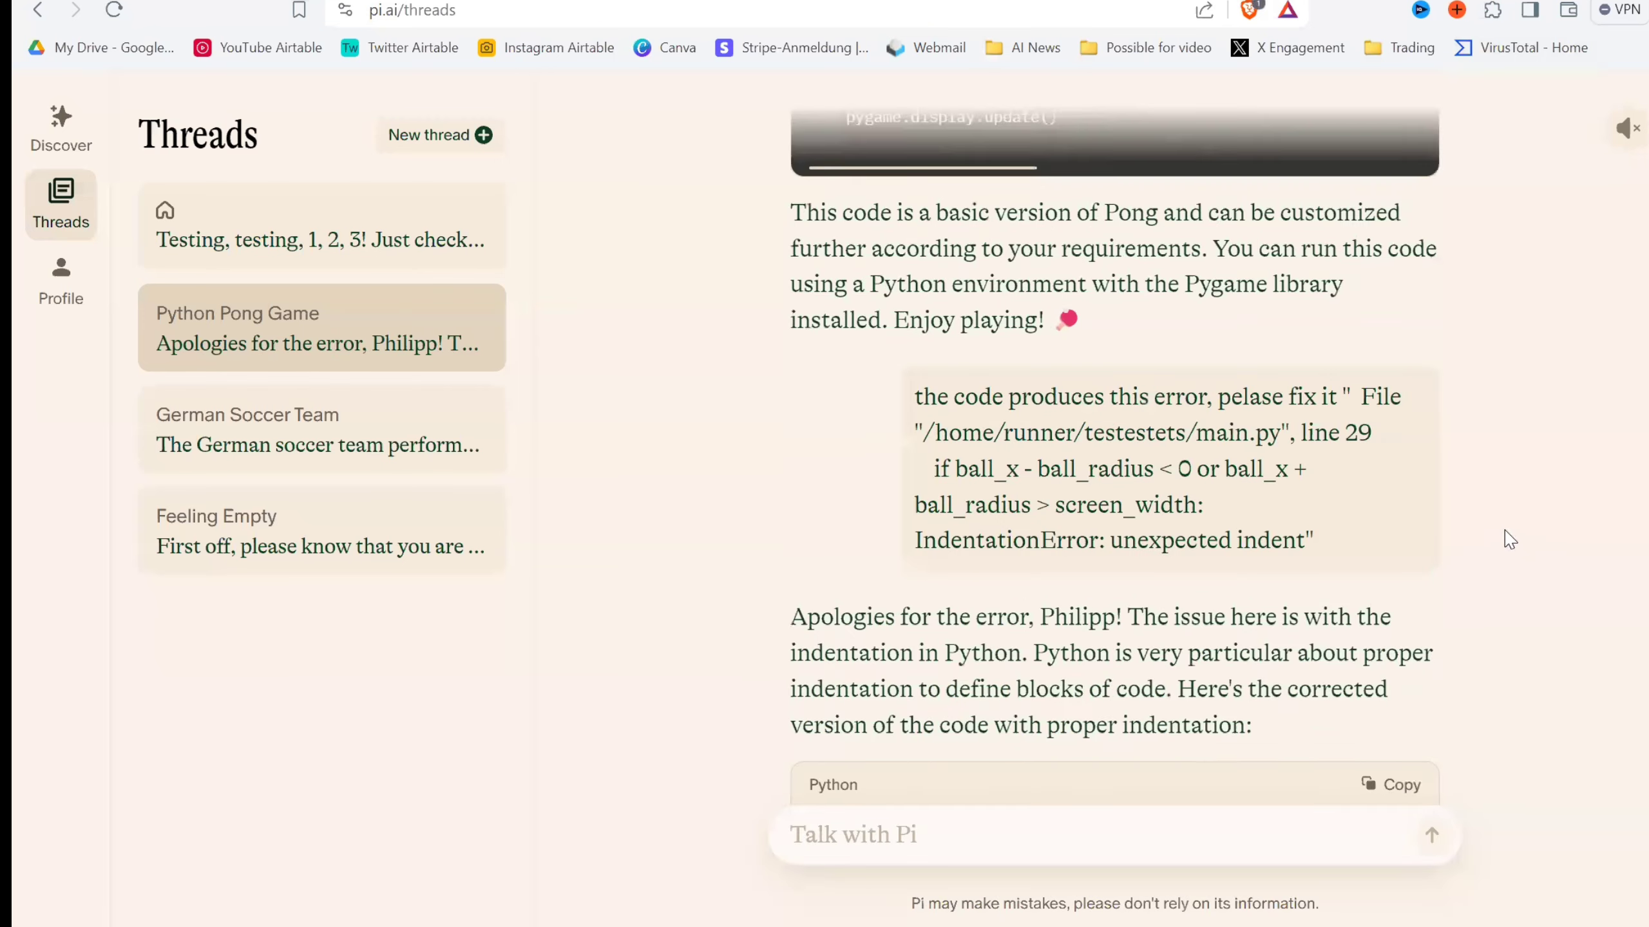
Copy Pi's corrected code, replace the entire contents of main.py in the testestets project with it, and rerun the program.
left_click(1390, 398)
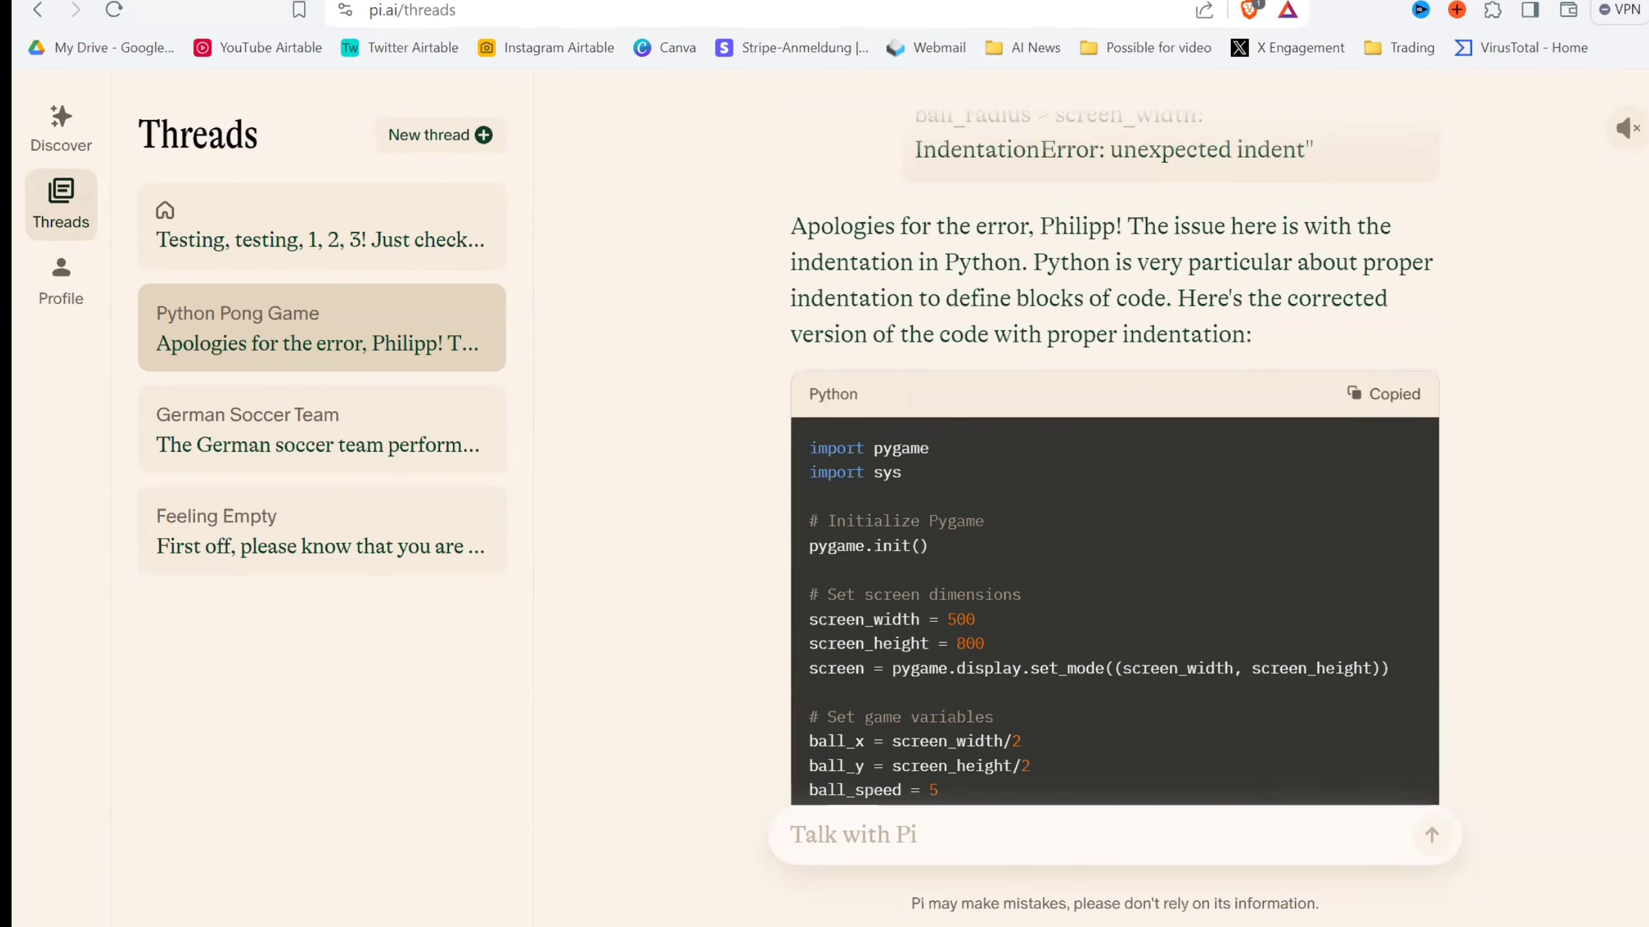
key("ctrl+Tab")
scroll(410, 259, "up", 8)
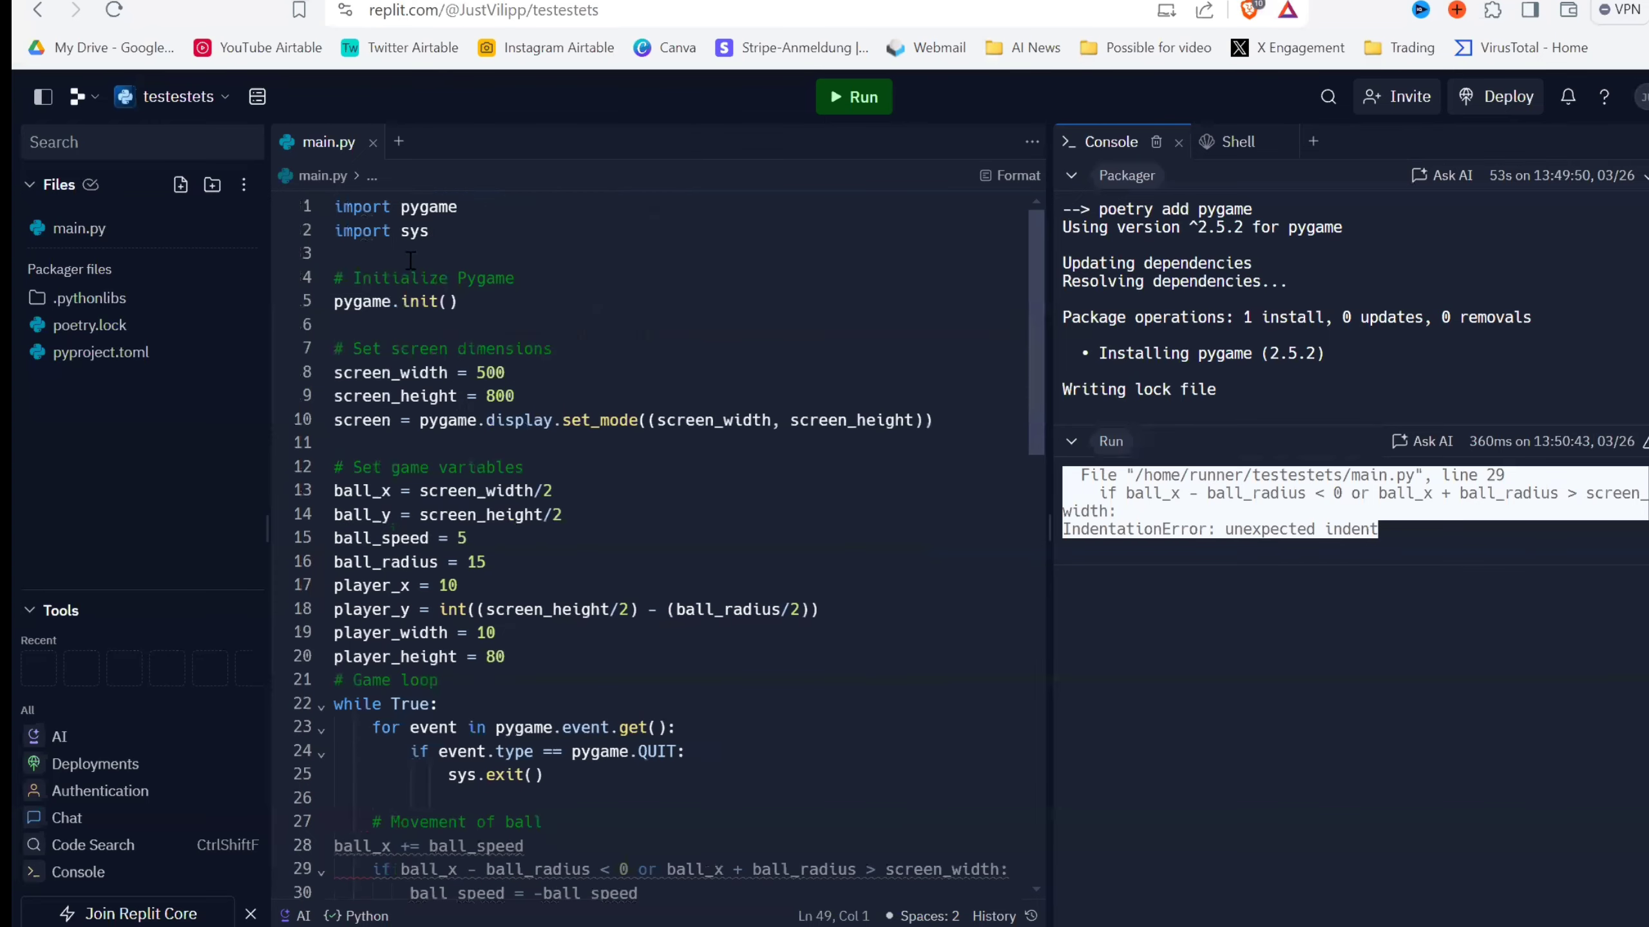
key("ctrl+a")
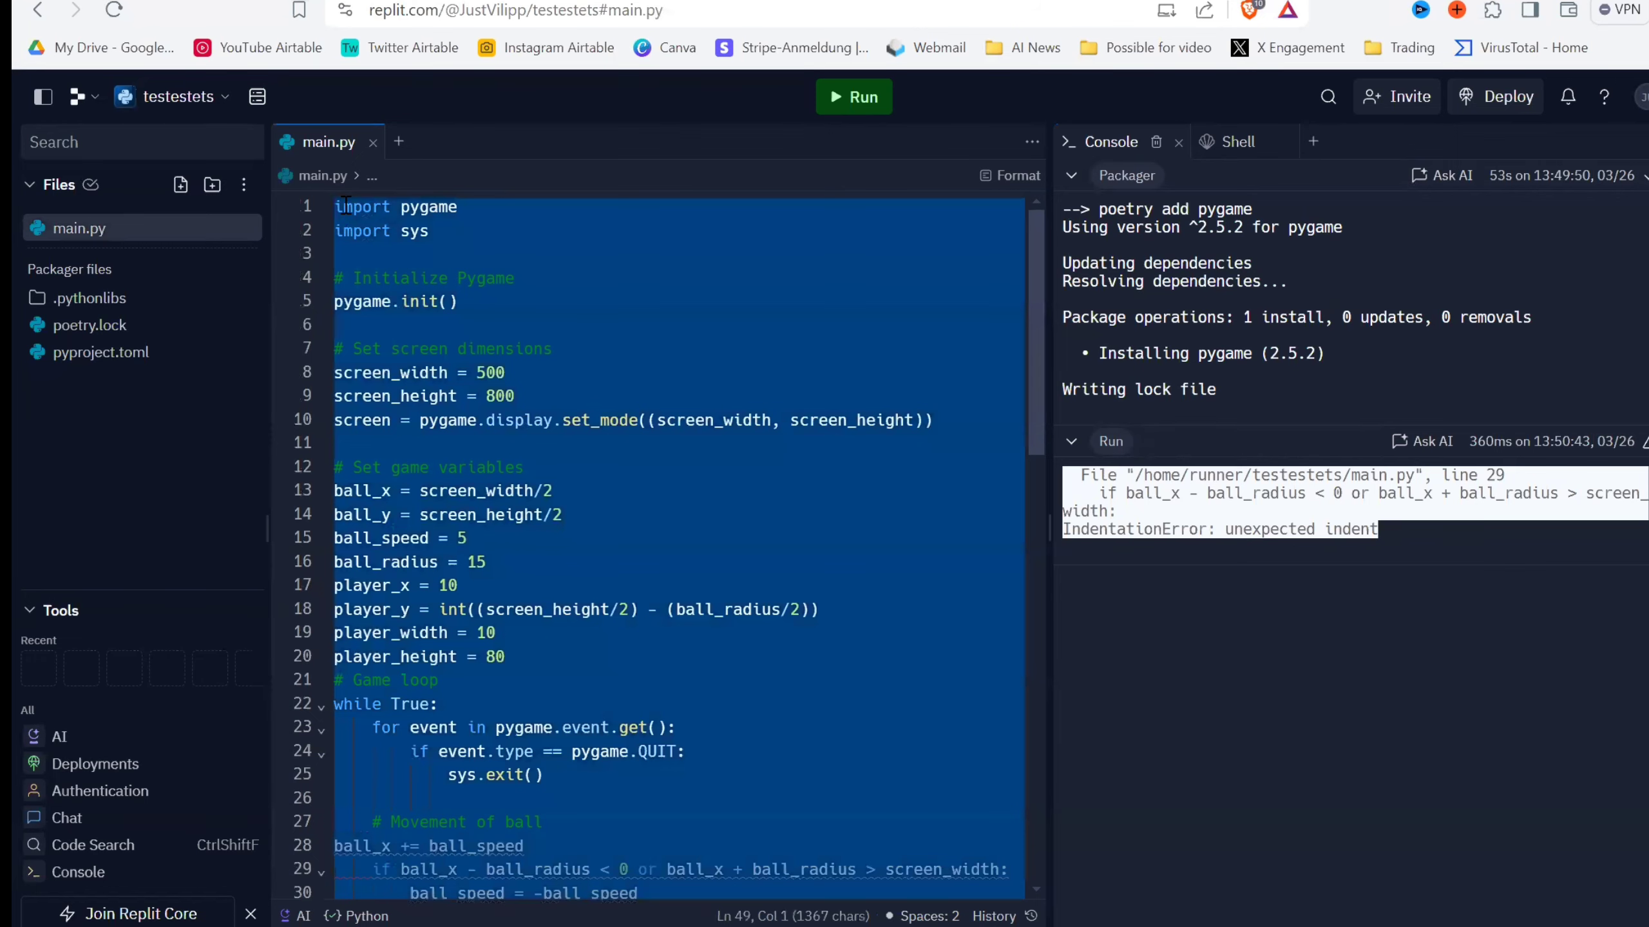
key("ctrl+v")
scroll(741, 408, "up", 8)
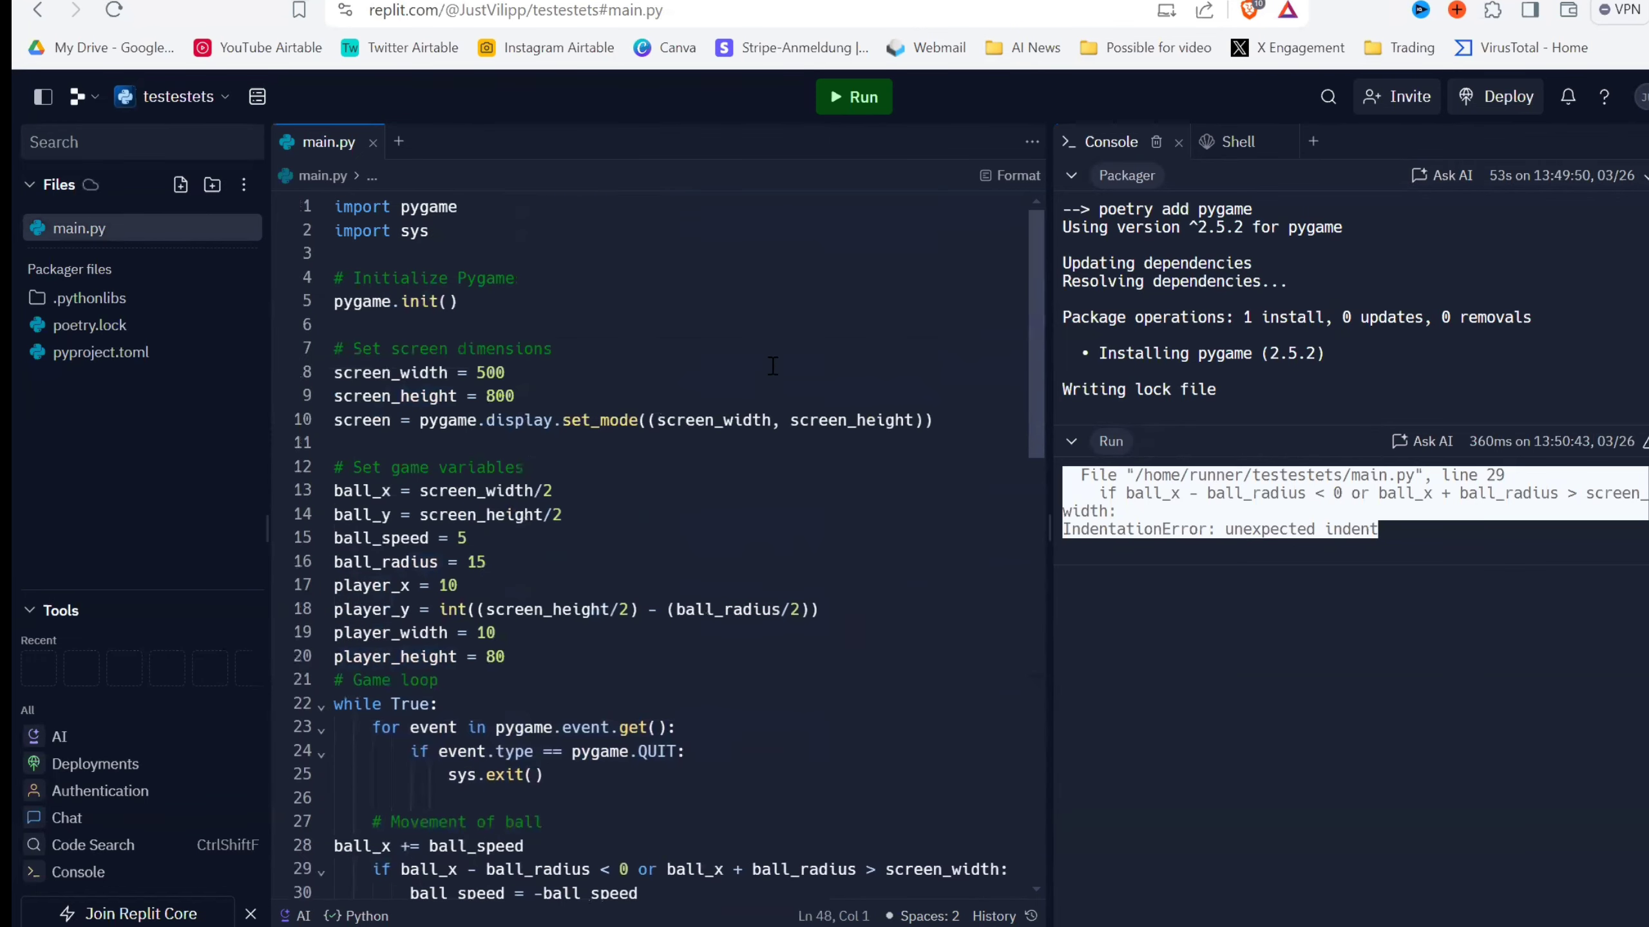
left_click(850, 98)
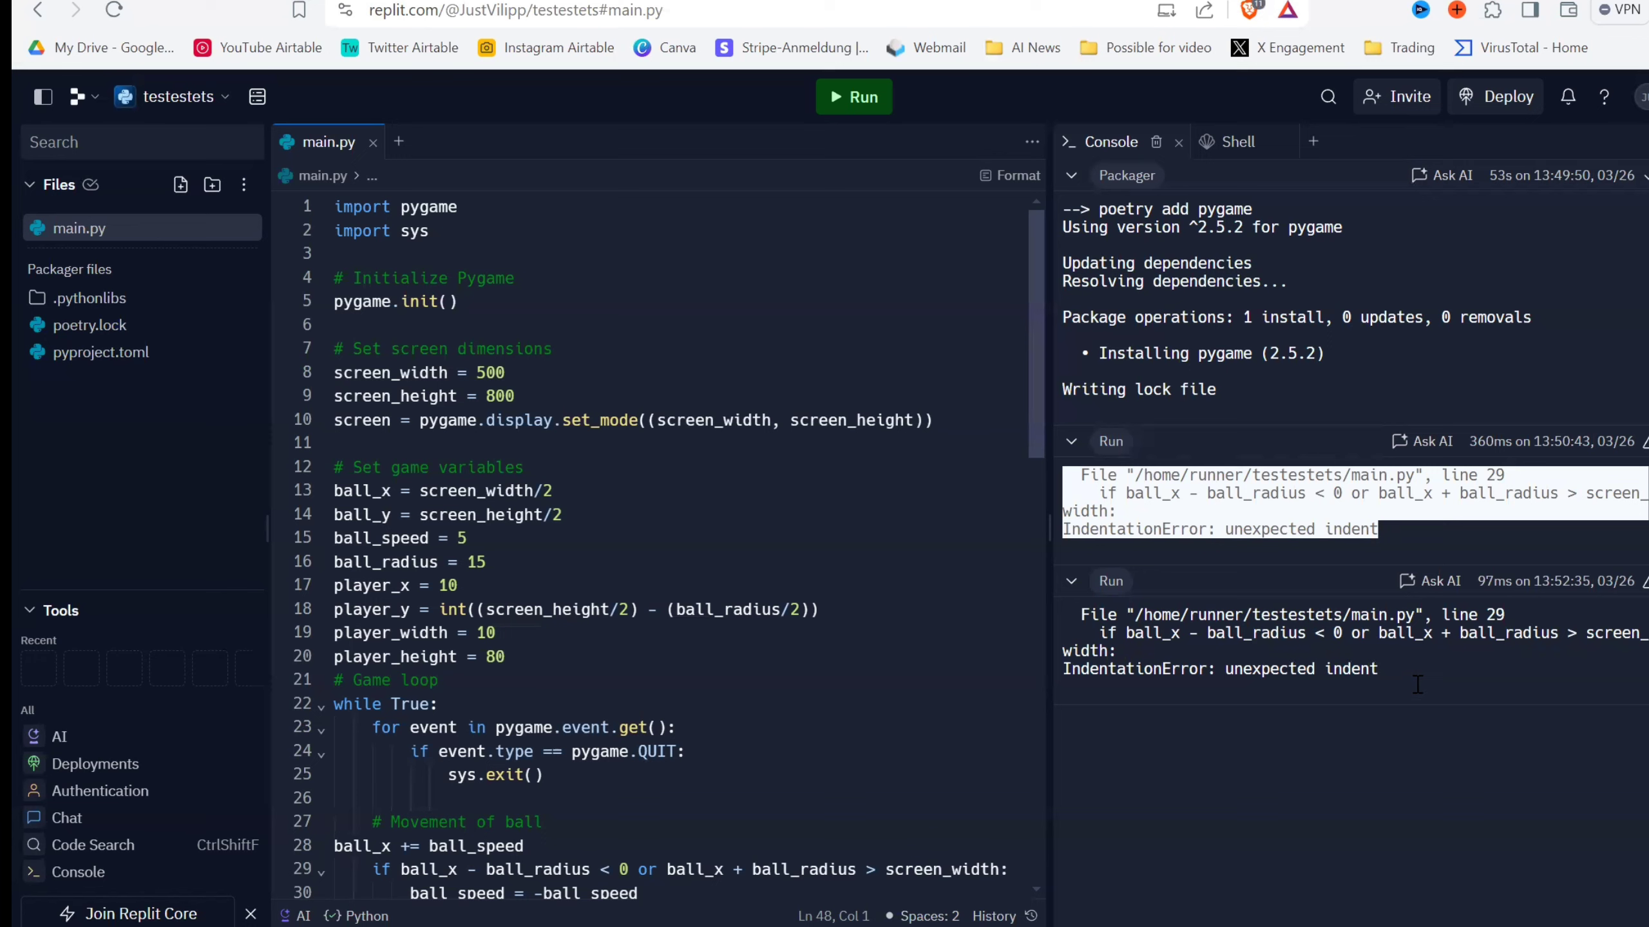
left_click(1394, 669)
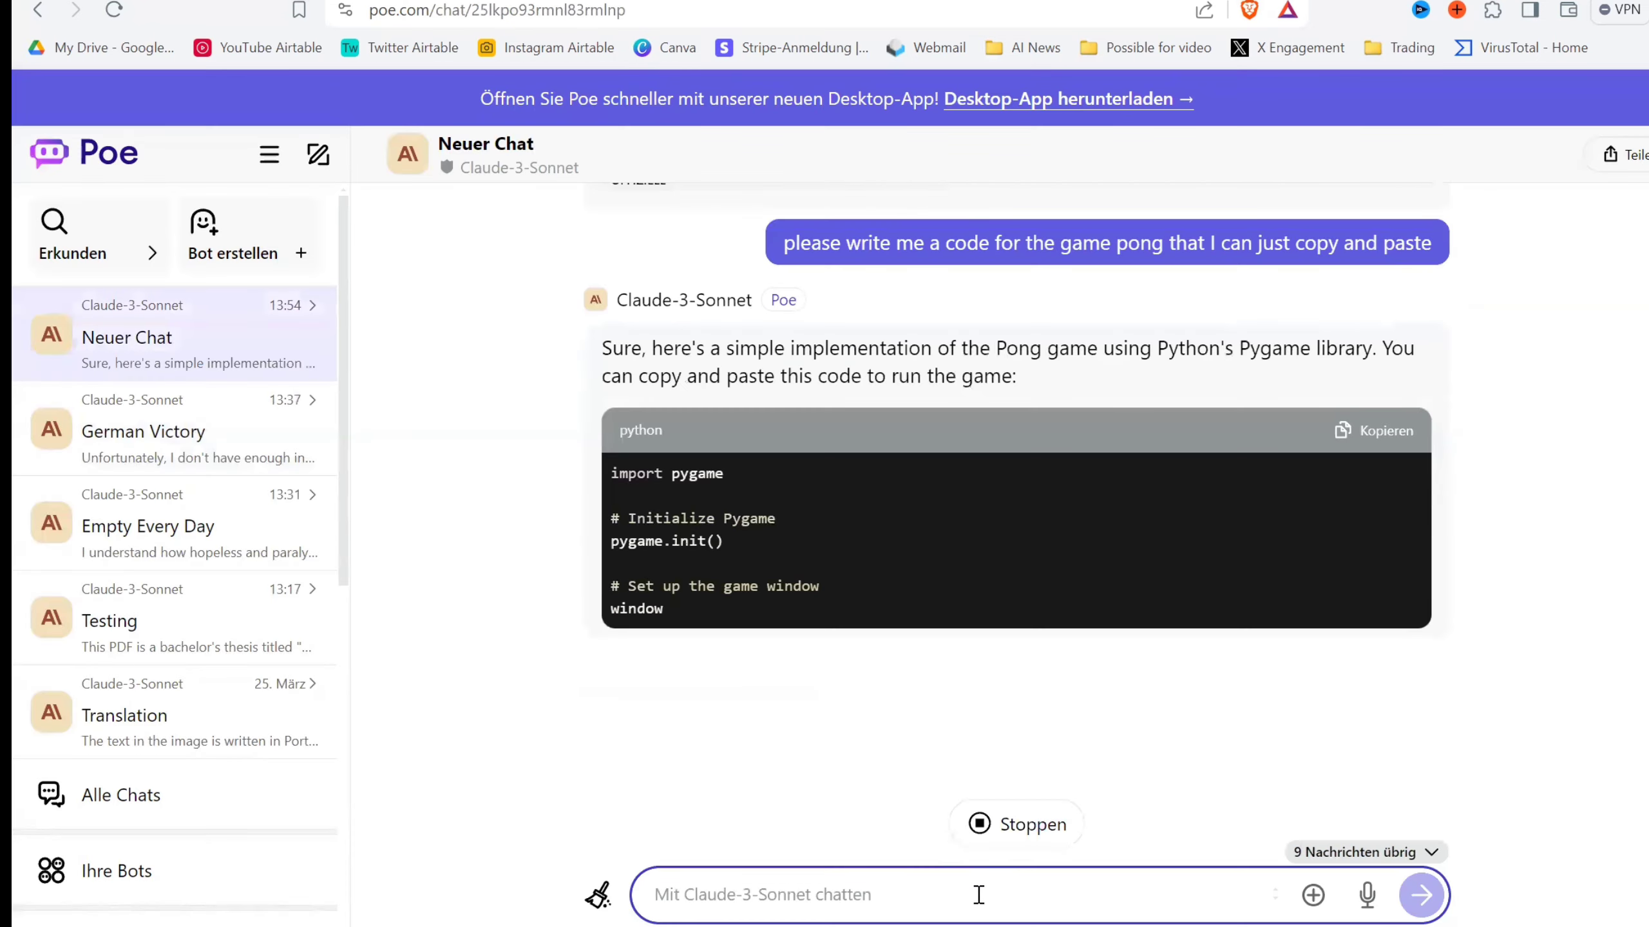
Copy Claude-3-Sonnet's Pong code from Poe, paste it into main.py of the letssee project in Replit, and run it.
scroll(1464, 630, "up", 10)
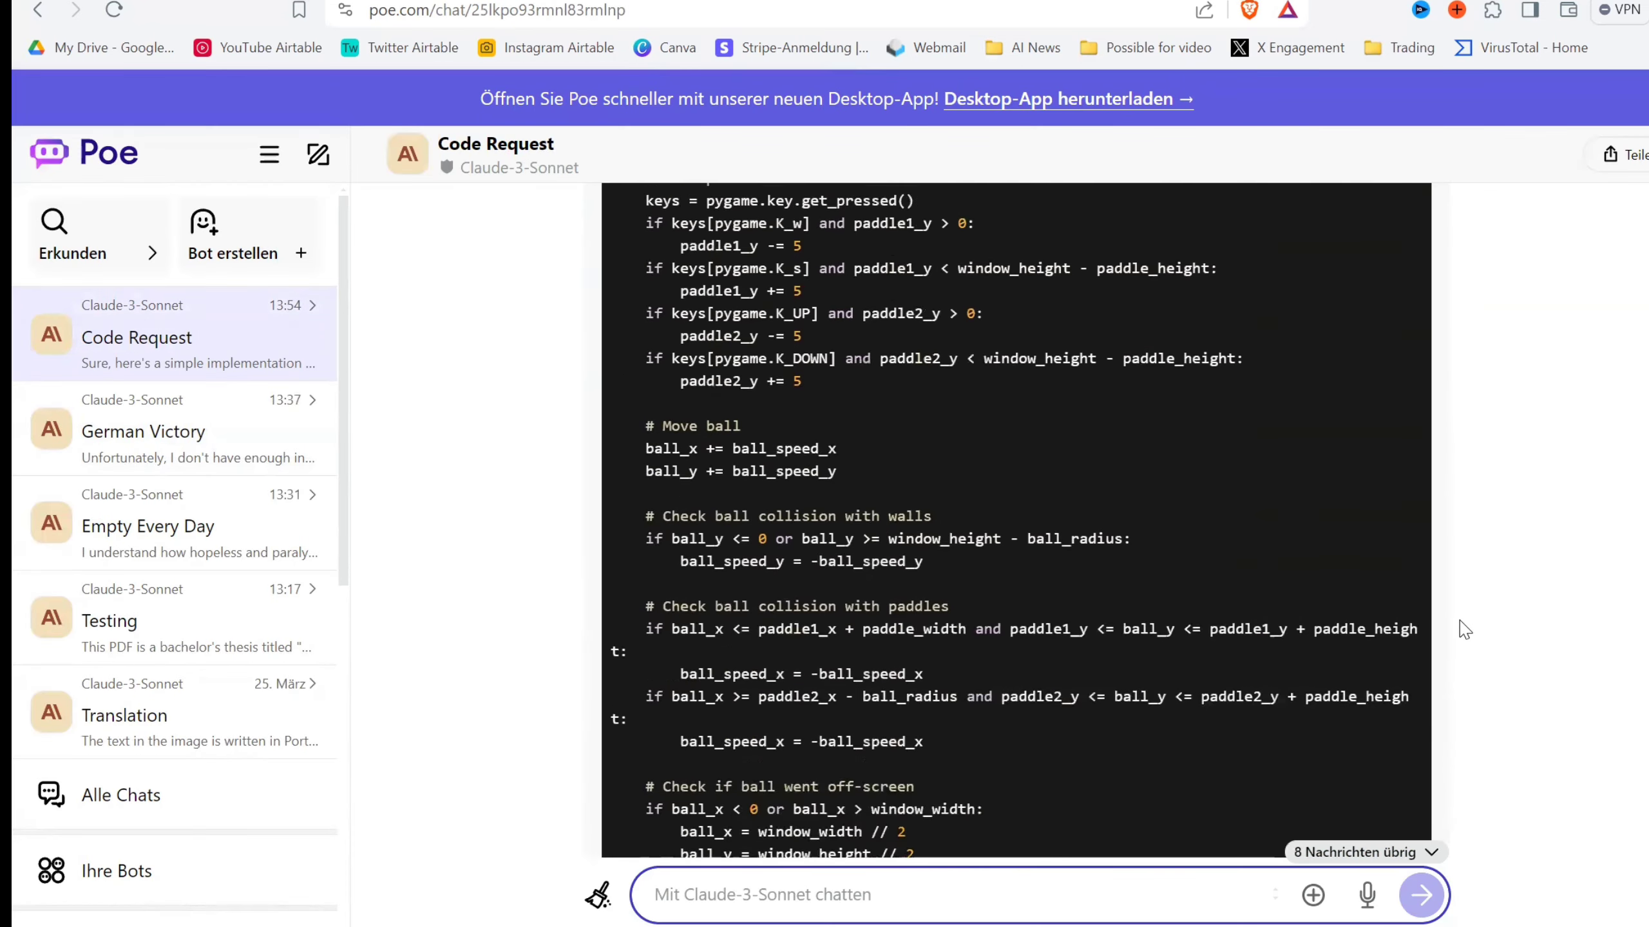
scroll(1463, 630, "up", 12)
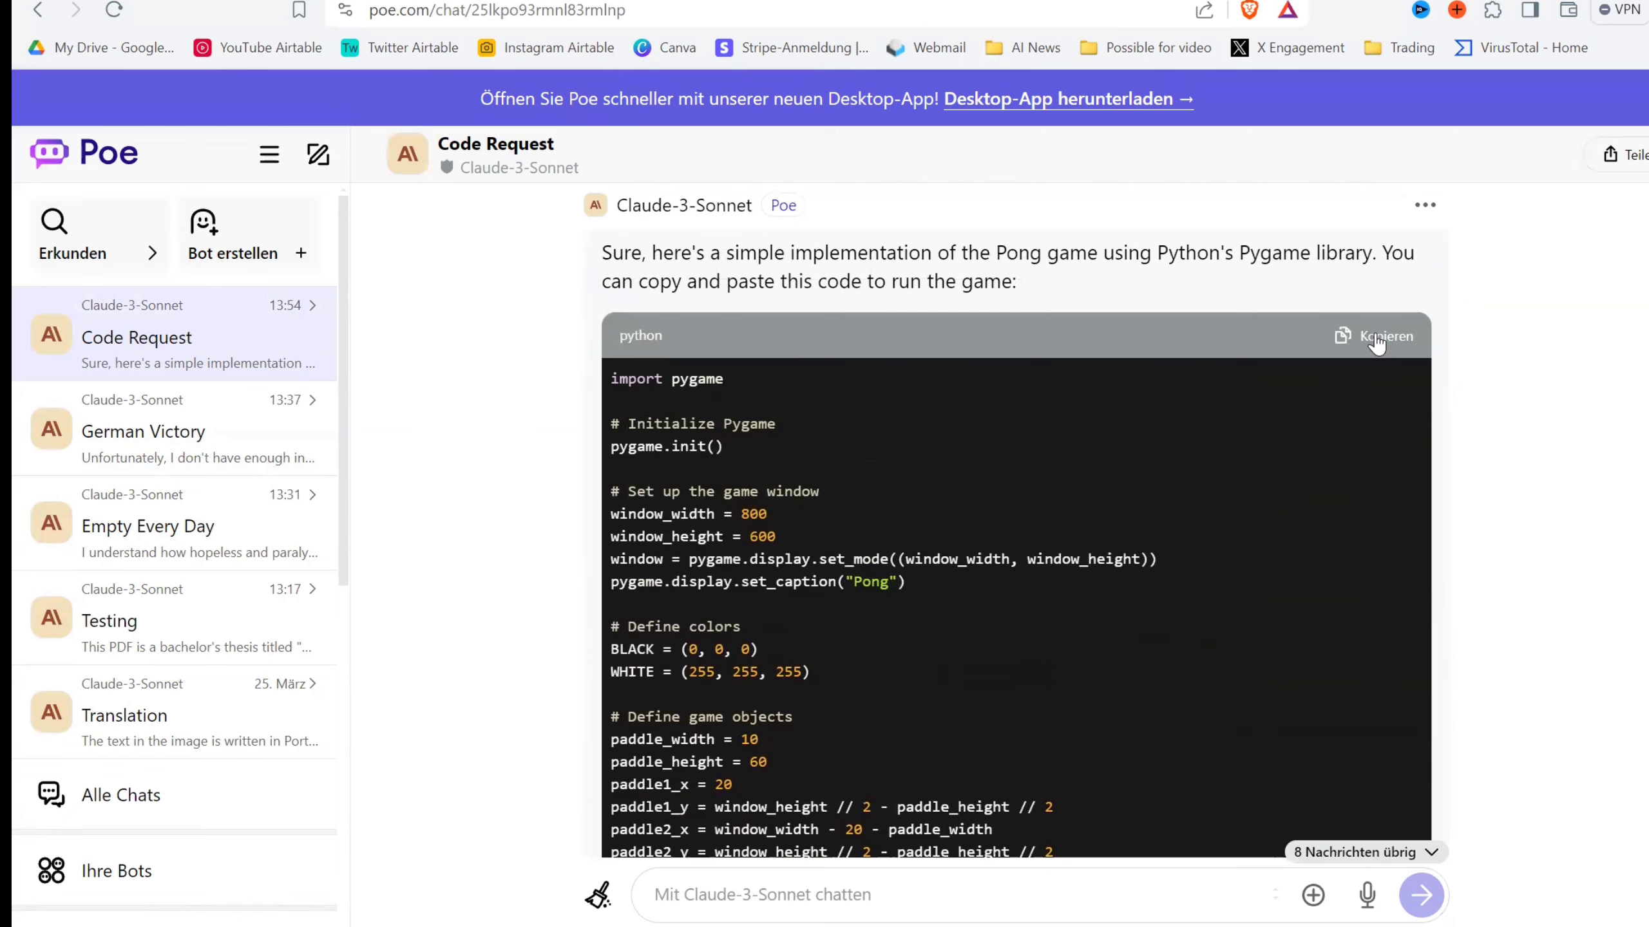
left_click(1377, 344)
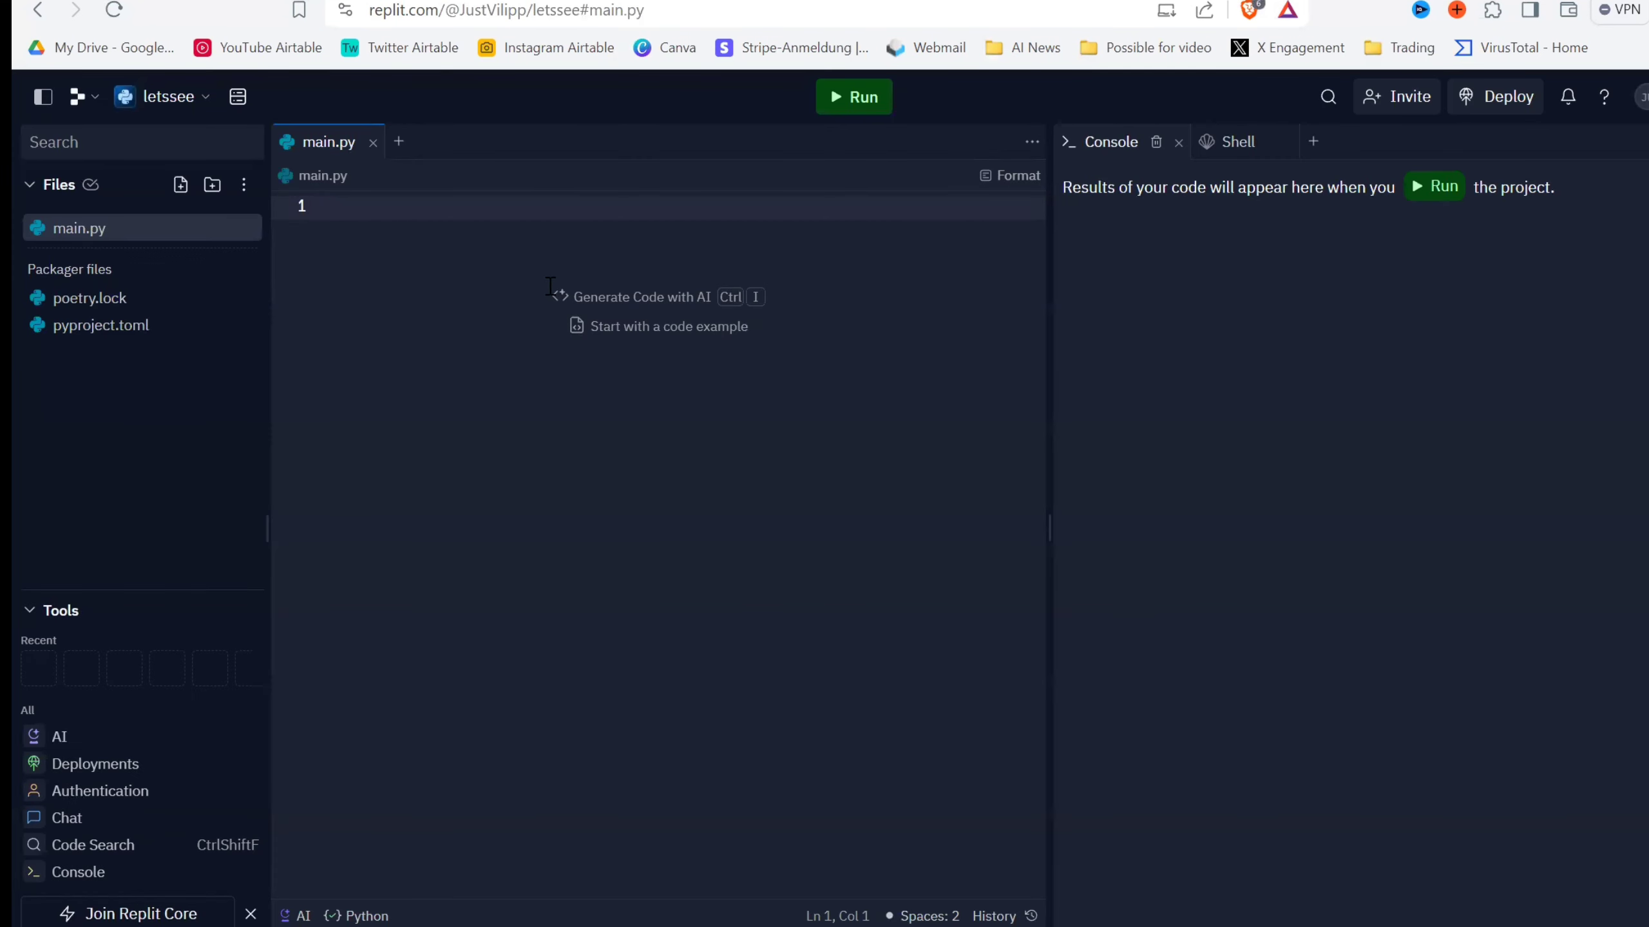
key("ctrl+v")
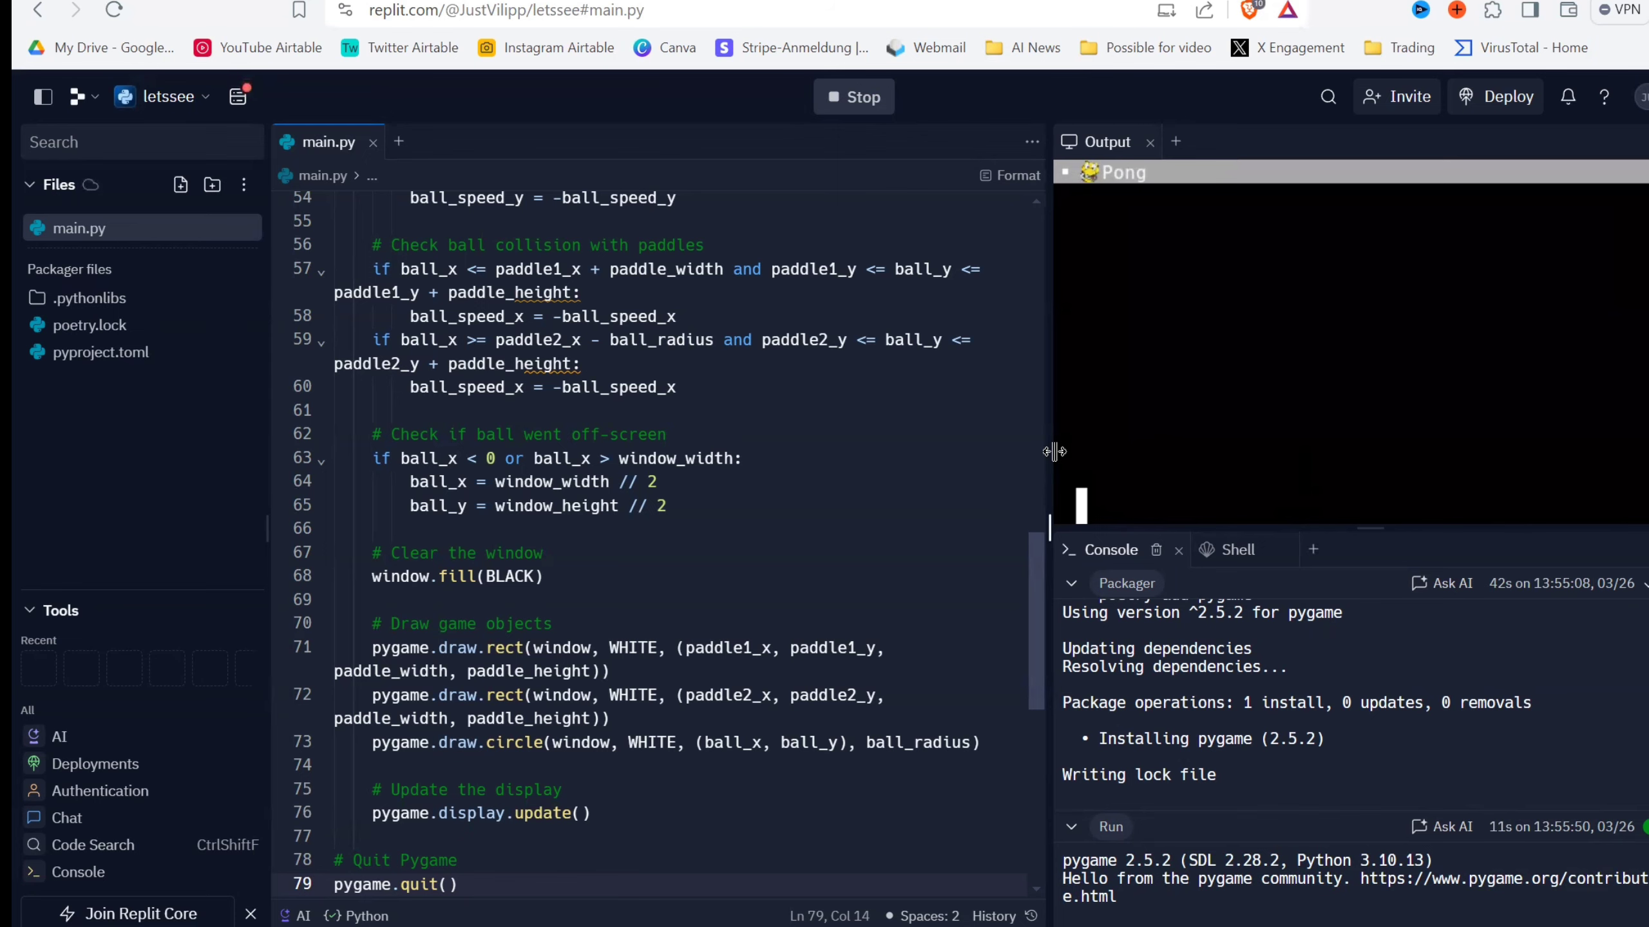
Widen and heighten the pane showing Claude's running Pong game, and maximize it to fill the workspace.
left_click_drag(1053, 451, 841, 455)
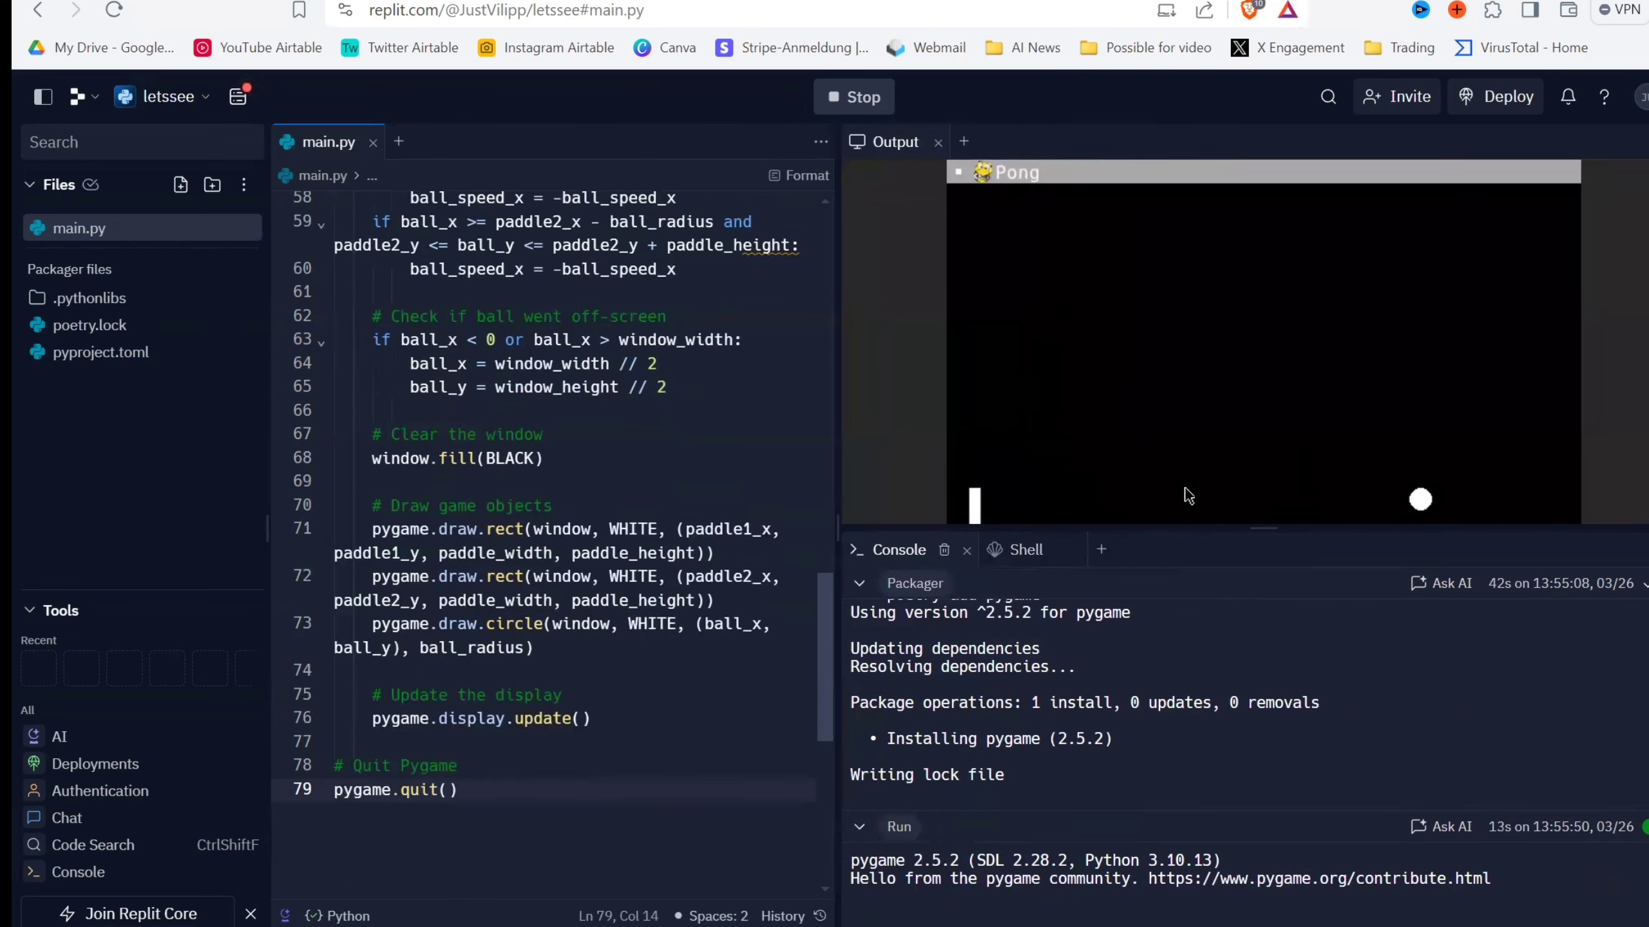
left_click_drag(1188, 528, 1187, 637)
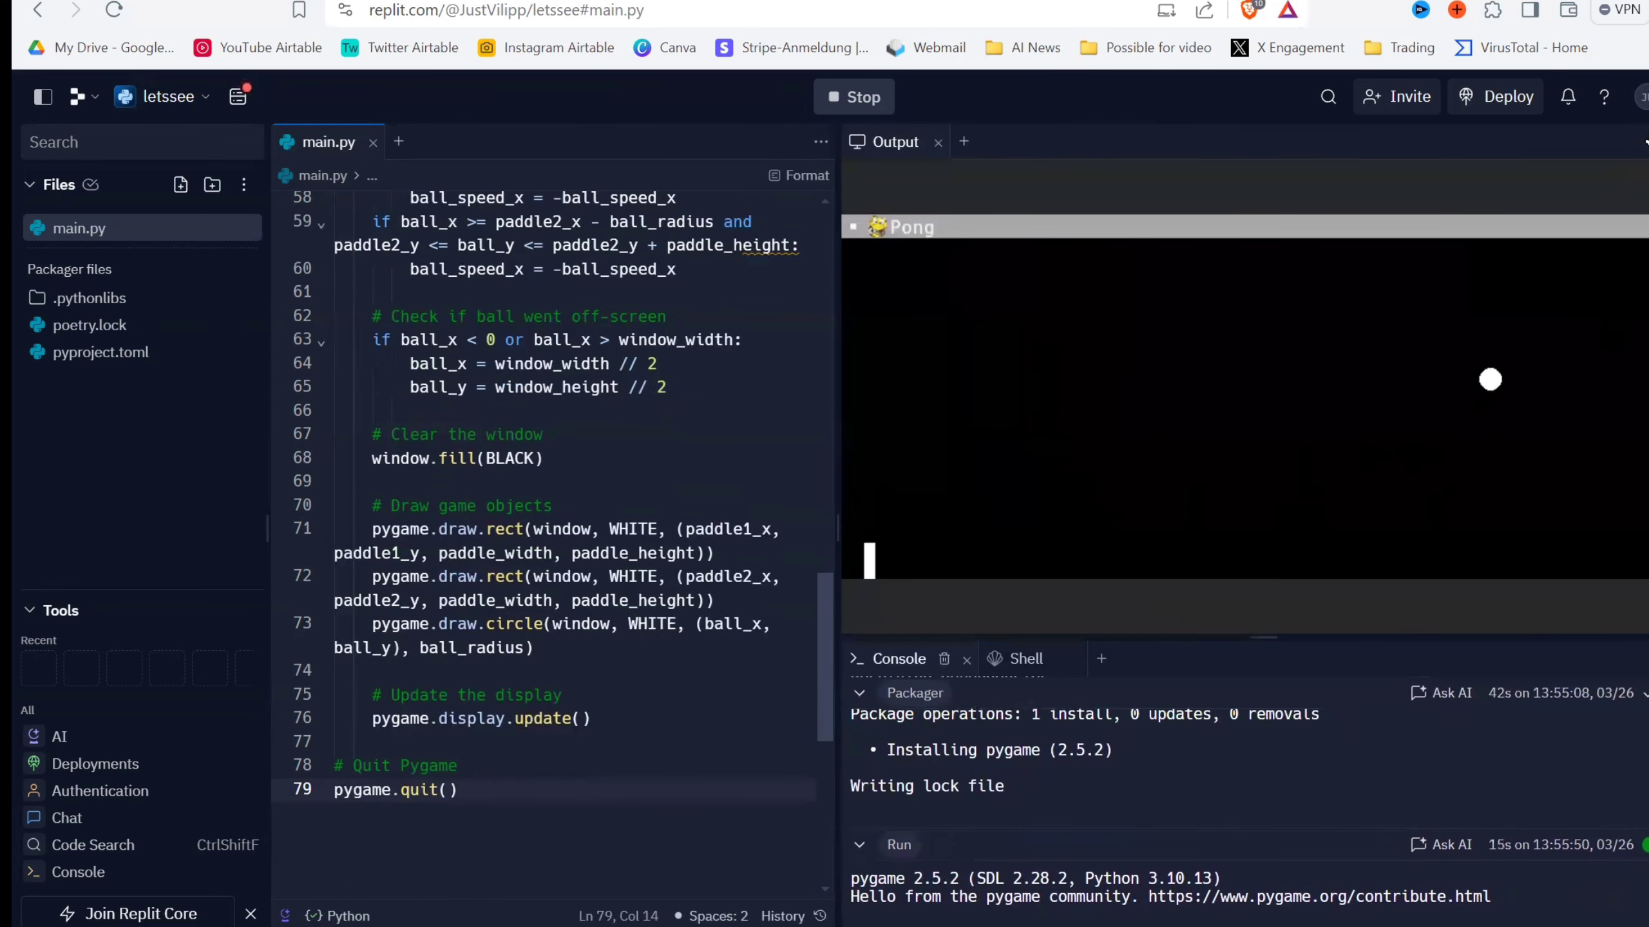
left_click(1622, 142)
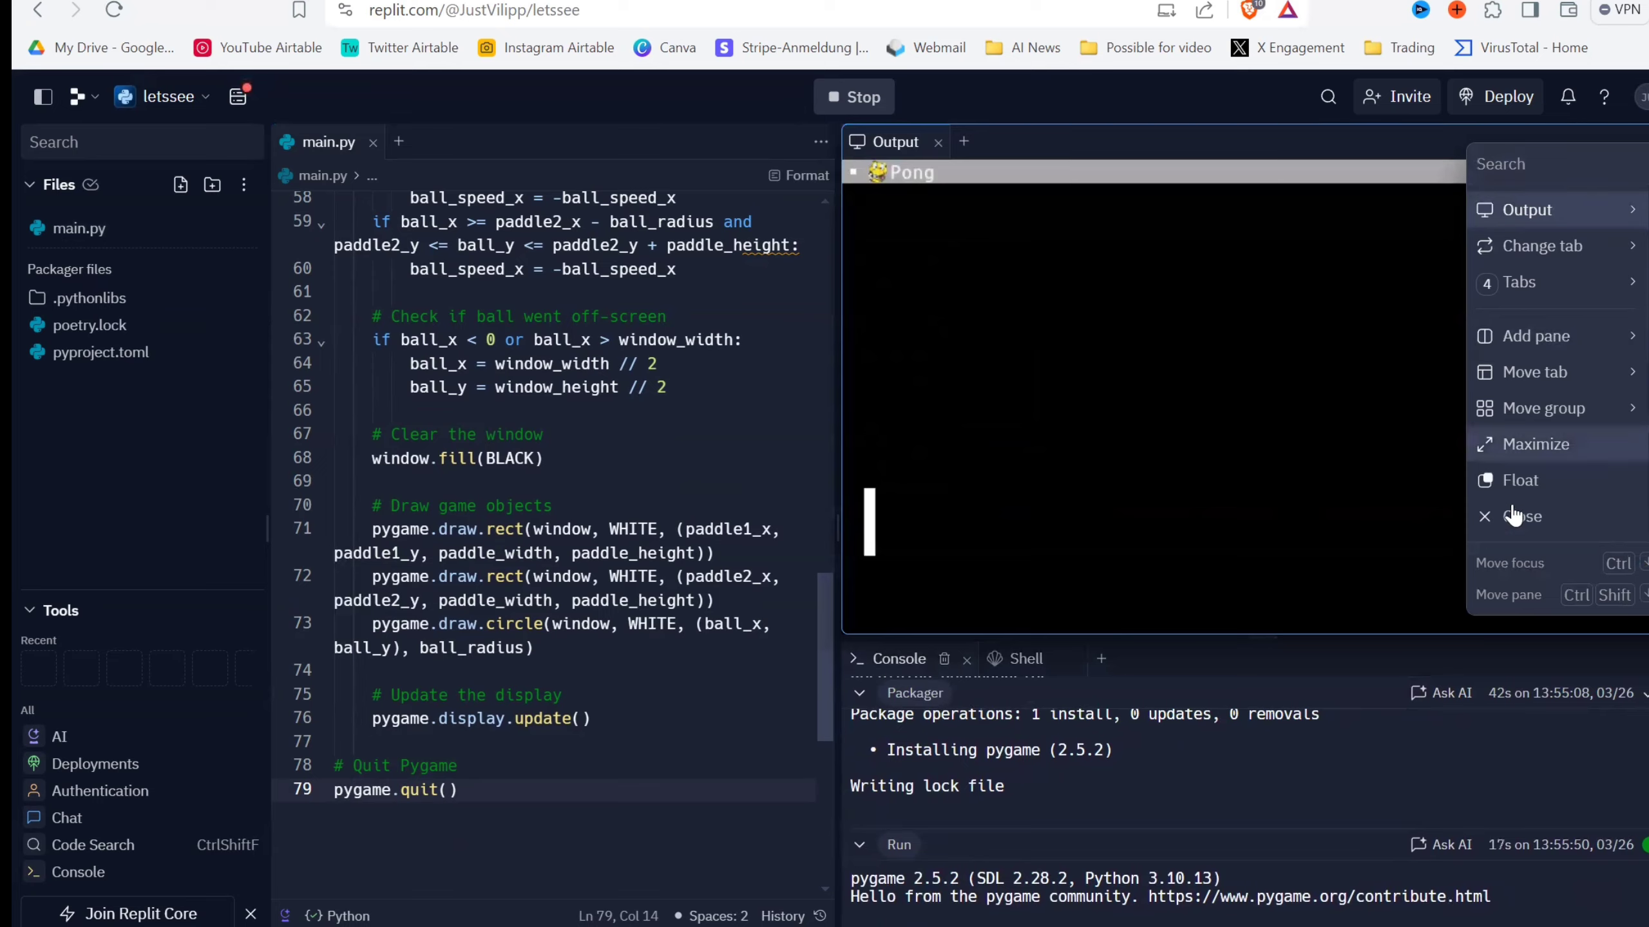
left_click(1526, 444)
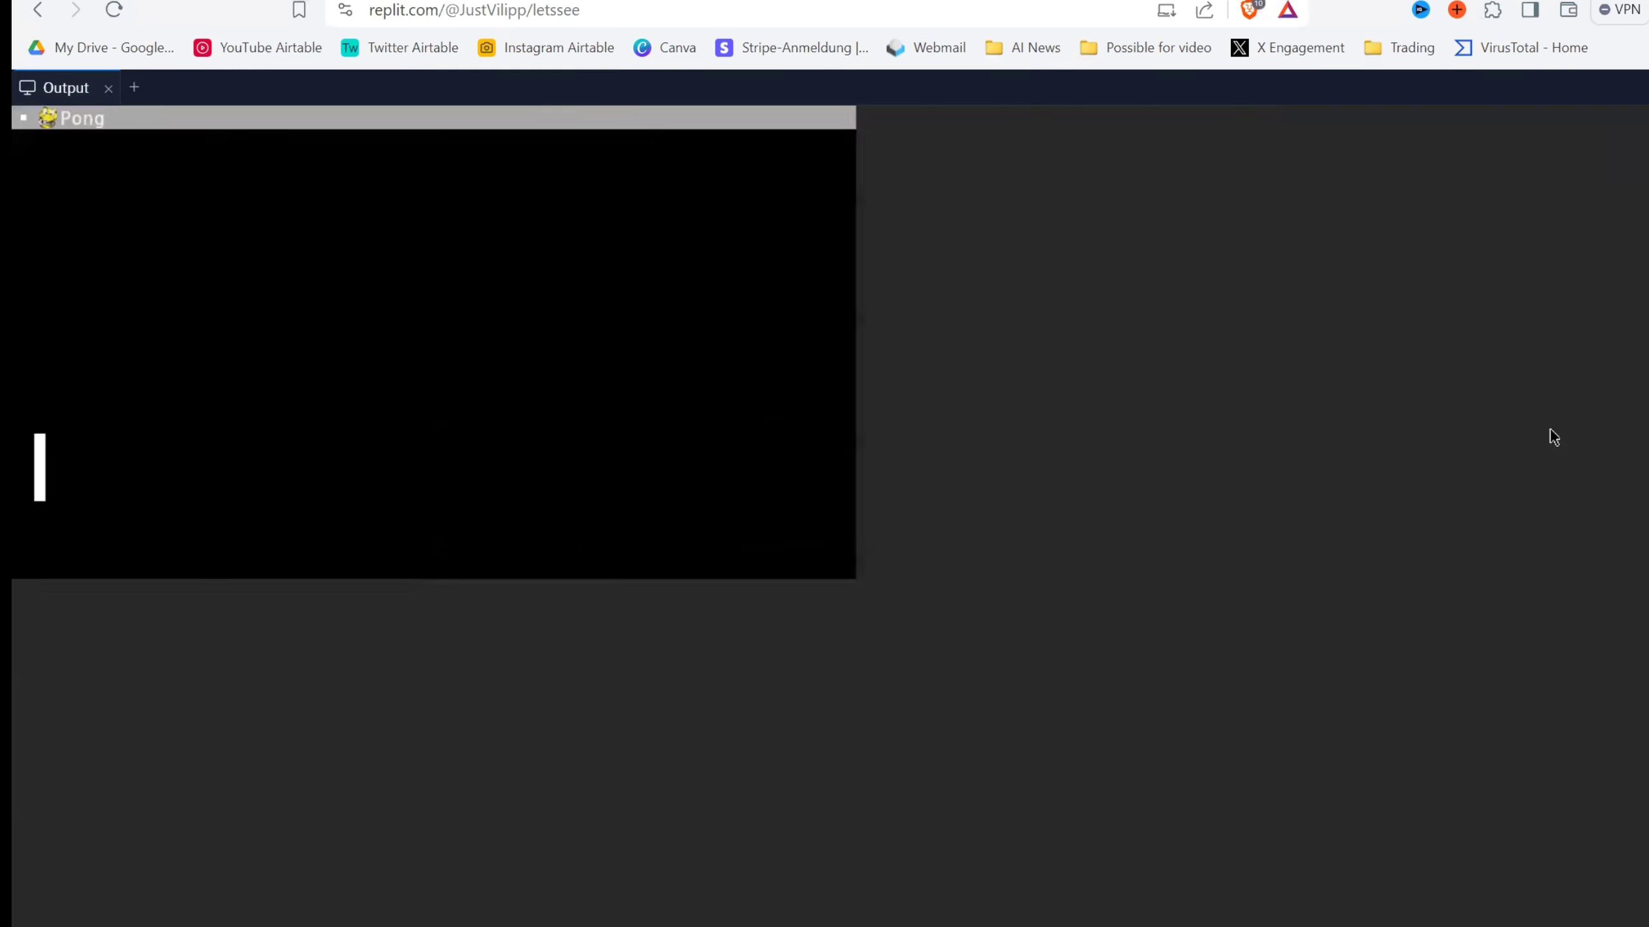